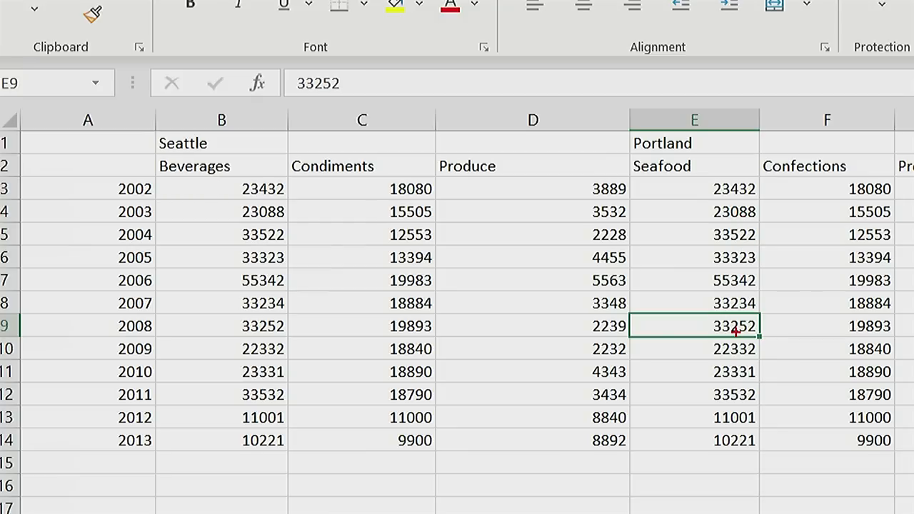
pyautogui.moveTo(732, 315)
pyautogui.mouseDown()
pyautogui.moveTo(711, 313)
pyautogui.moveTo(698, 327)
pyautogui.moveTo(719, 334)
pyautogui.mouseUp()
pyautogui.moveTo(9, 146); pyautogui.dragTo(249, 157)
pyautogui.moveTo(631, 152); pyautogui.dragTo(685, 152)
pyautogui.moveTo(471, 129)
pyautogui.mouseDown()
pyautogui.moveTo(365, 124)
pyautogui.moveTo(456, 142)
pyautogui.moveTo(473, 126)
pyautogui.mouseUp()
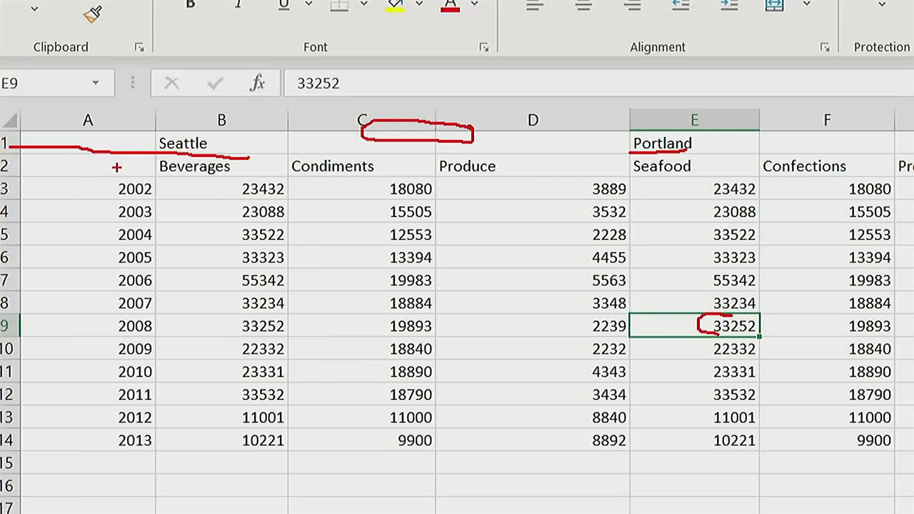
pyautogui.moveTo(118, 173); pyautogui.dragTo(202, 173)
pyautogui.moveTo(302, 173); pyautogui.dragTo(340, 175)
pyautogui.moveTo(440, 173); pyautogui.dragTo(496, 172)
pyautogui.moveTo(627, 178); pyautogui.dragTo(676, 175)
pyautogui.moveTo(763, 180); pyautogui.dragTo(823, 178)
pyautogui.moveTo(898, 175); pyautogui.dragTo(913, 174)
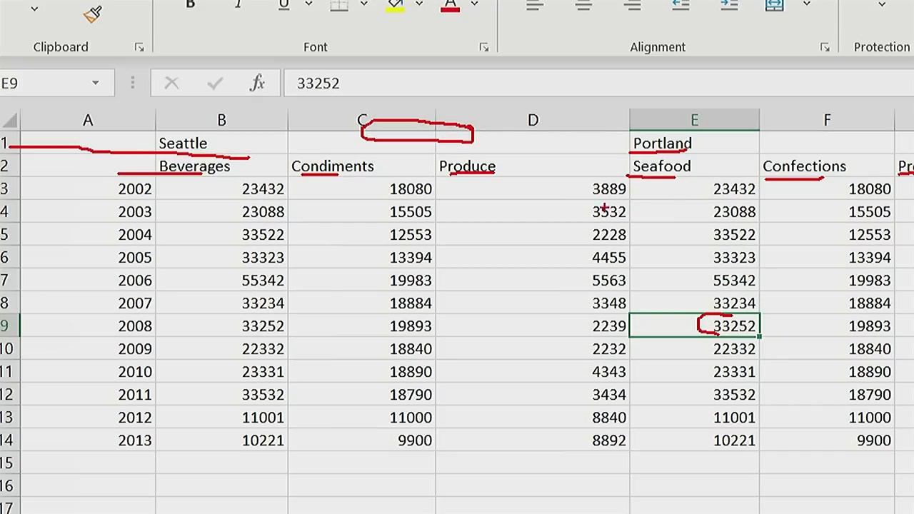
pyautogui.moveTo(127, 172)
pyautogui.mouseDown()
pyautogui.moveTo(92, 288)
pyautogui.moveTo(84, 421)
pyautogui.moveTo(140, 450)
pyautogui.mouseUp()
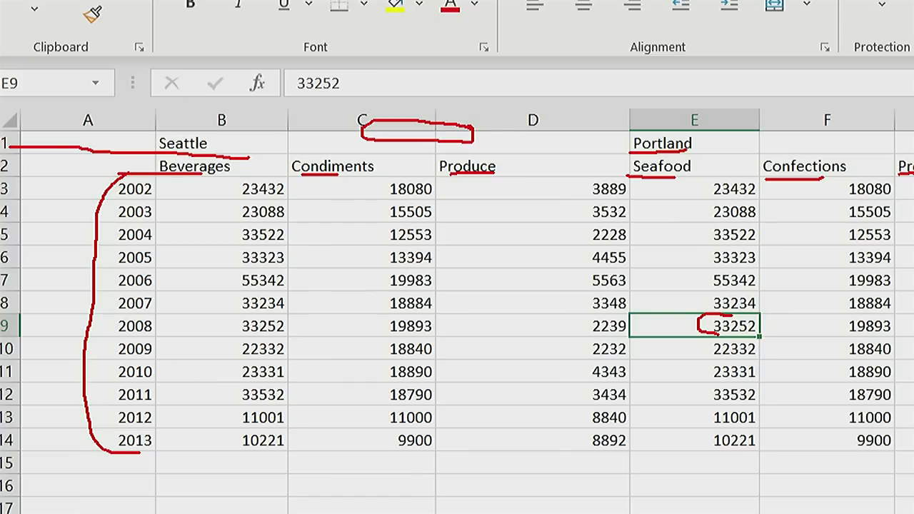
pyautogui.moveTo(126, 446); pyautogui.dragTo(147, 441)
pyautogui.moveTo(153, 184); pyautogui.dragTo(170, 251)
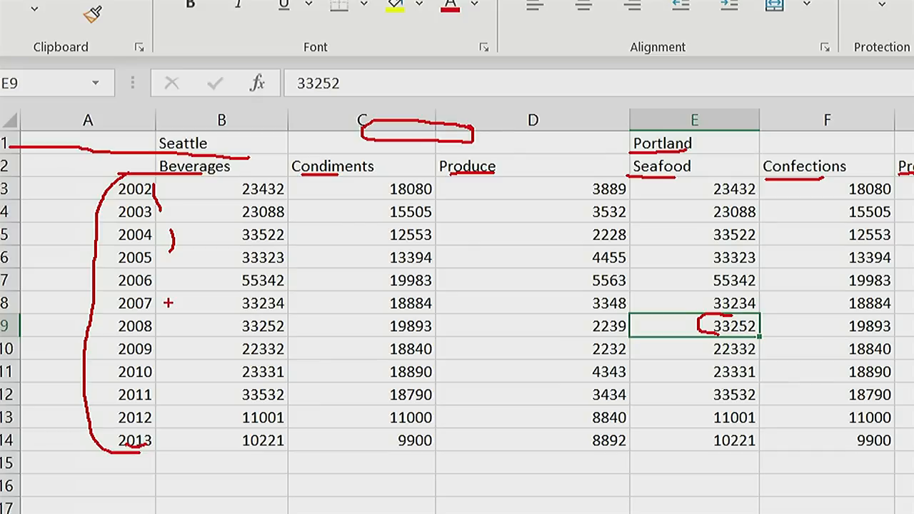
pyautogui.moveTo(732, 309)
pyautogui.mouseDown()
pyautogui.moveTo(705, 313)
pyautogui.moveTo(697, 336)
pyautogui.mouseUp()
pyautogui.moveTo(147, 318)
pyautogui.mouseDown()
pyautogui.moveTo(120, 327)
pyautogui.moveTo(138, 342)
pyautogui.mouseUp()
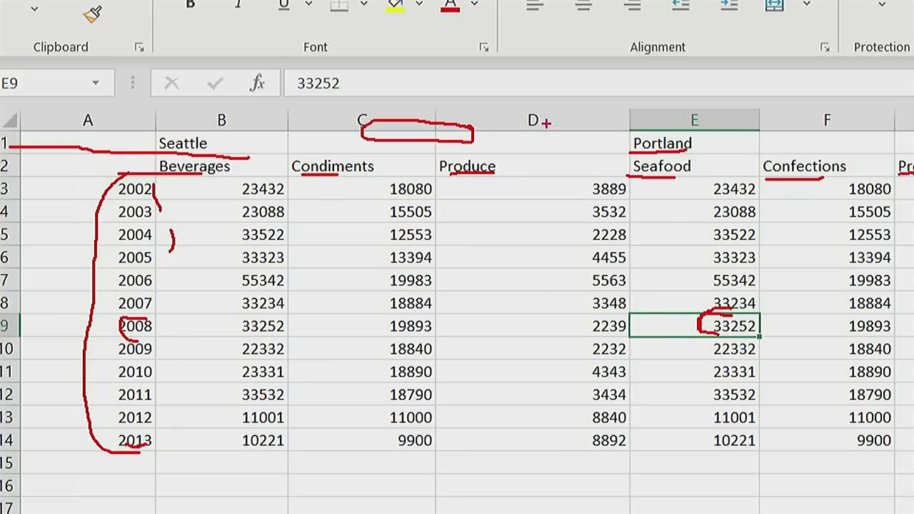
pyautogui.moveTo(661, 134)
pyautogui.mouseDown()
pyautogui.moveTo(641, 150)
pyautogui.moveTo(631, 180)
pyautogui.mouseUp()
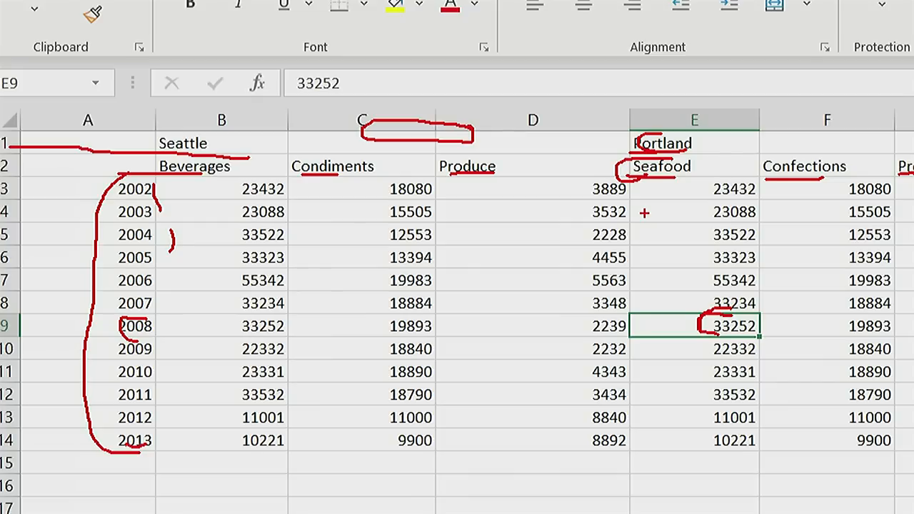
pyautogui.press('Escape')
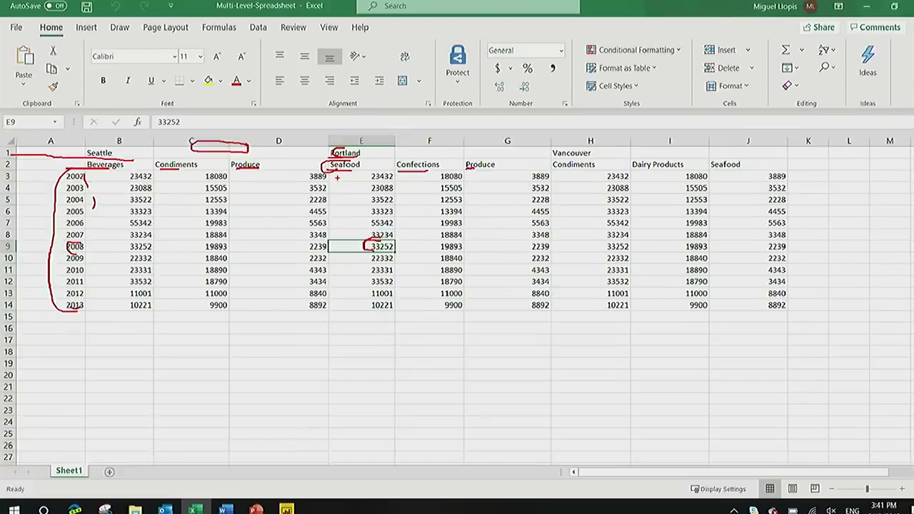
# Open the workbook's file information to check its name and folder location.
pyautogui.click(17, 30)
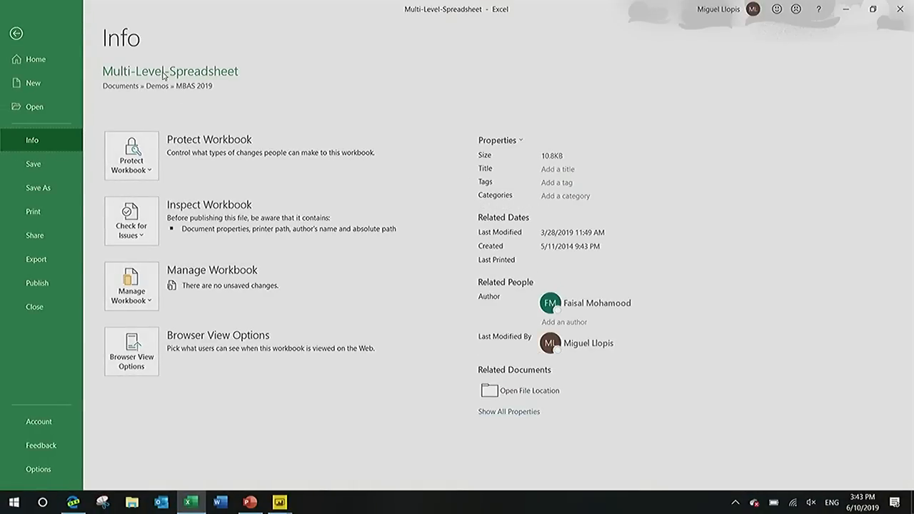
pyautogui.click(16, 34)
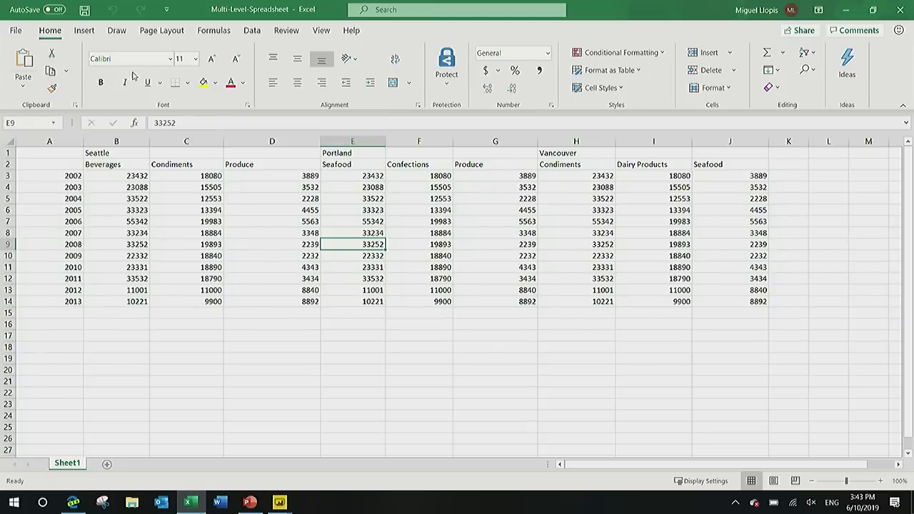
pyautogui.click(21, 33)
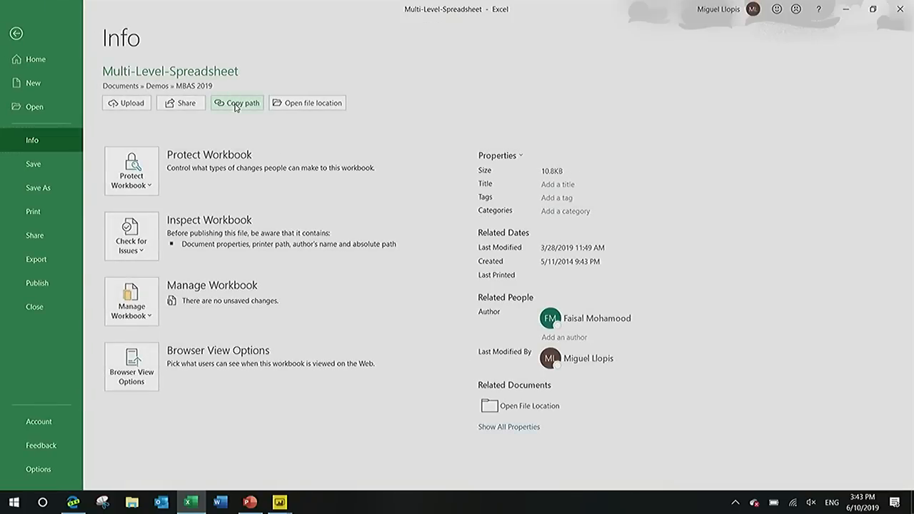
# Switch to Power BI Desktop and connect to the Excel file Multi-Level-Spreadsheet in the MBAS 2019 folder.
pyautogui.hotkey('alt', 'Tab')
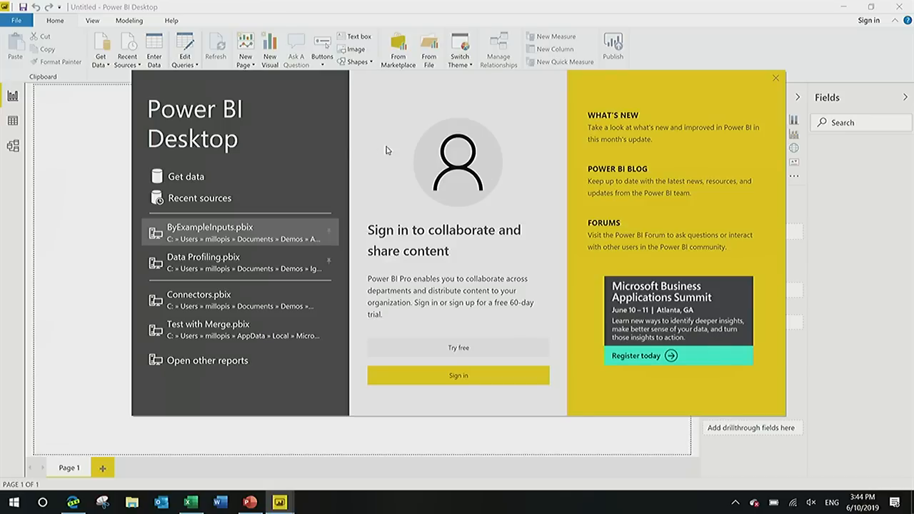
pyautogui.click(190, 178)
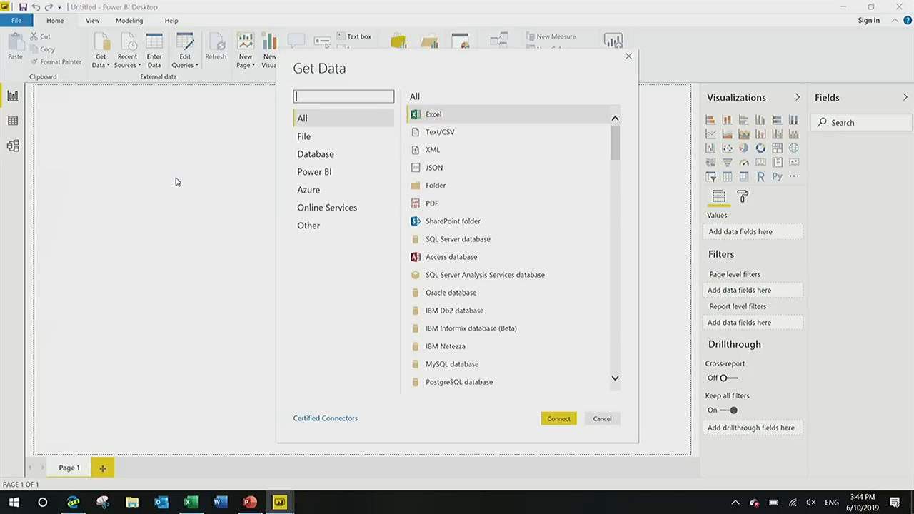
pyautogui.scroll(-20, 429, 180)
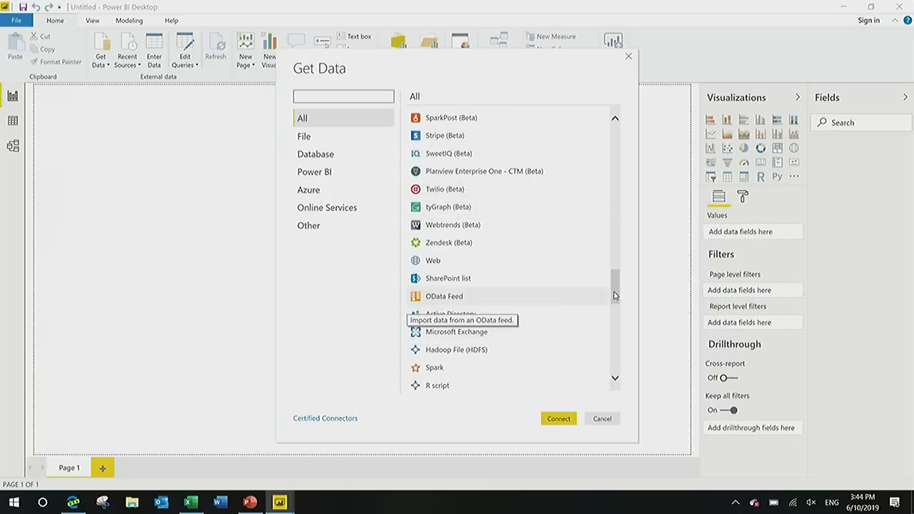
pyautogui.scroll(20, 588, 300)
pyautogui.doubleClick(505, 117)
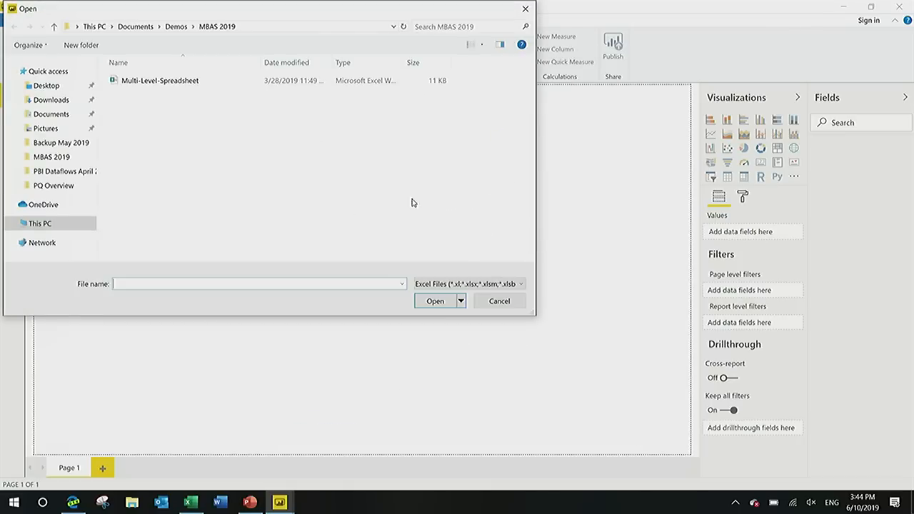
pyautogui.click(191, 81)
pyautogui.click(432, 303)
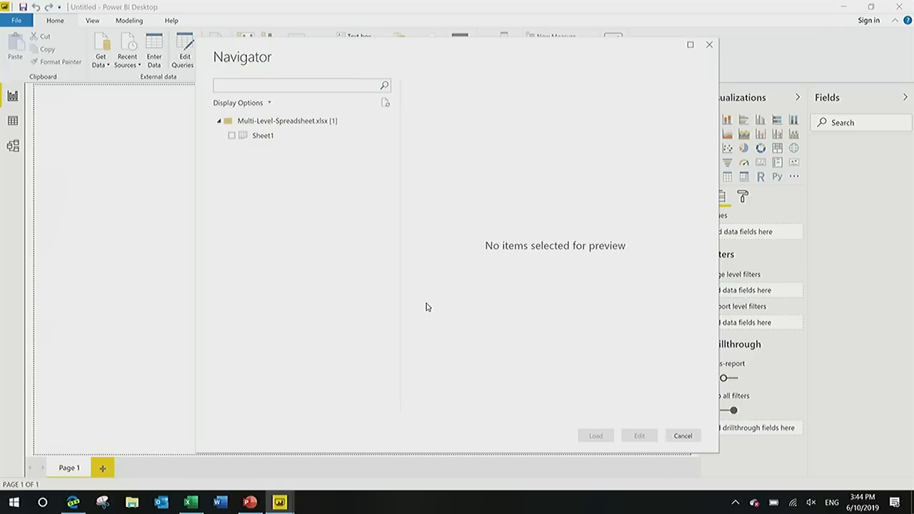
# Choose Sheet1 from the workbook and open it for editing in Power Query Editor.
pyautogui.click(311, 136)
pyautogui.click(231, 136)
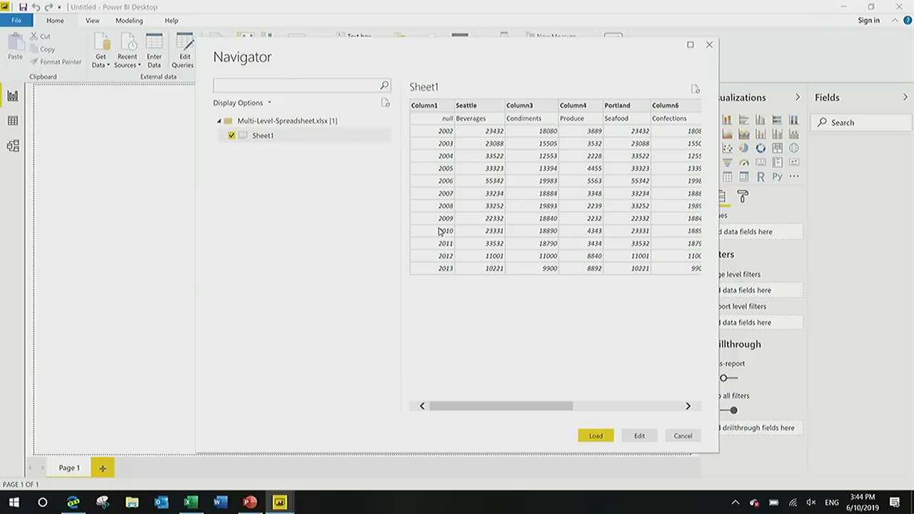
pyautogui.click(641, 435)
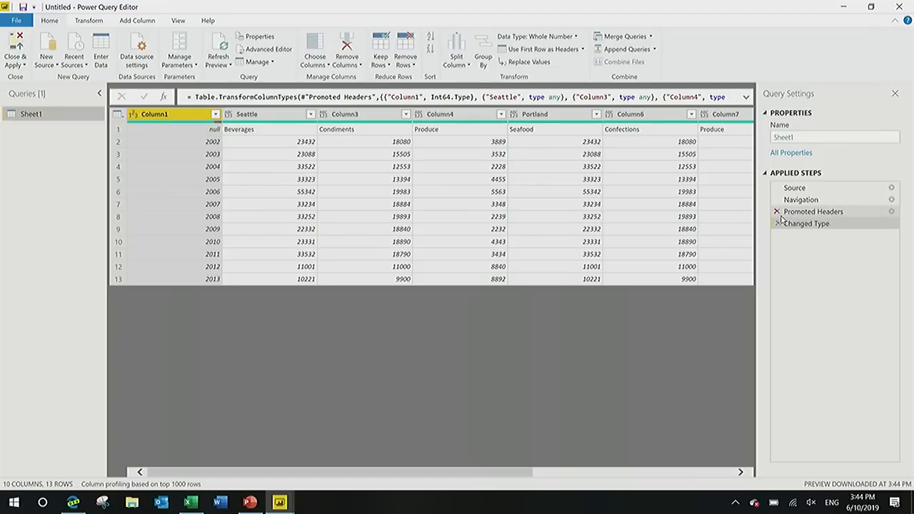
# Delete the automatic Changed Type and Promoted Headers steps from the Sheet1 query and collapse the query list.
pyautogui.click(779, 224)
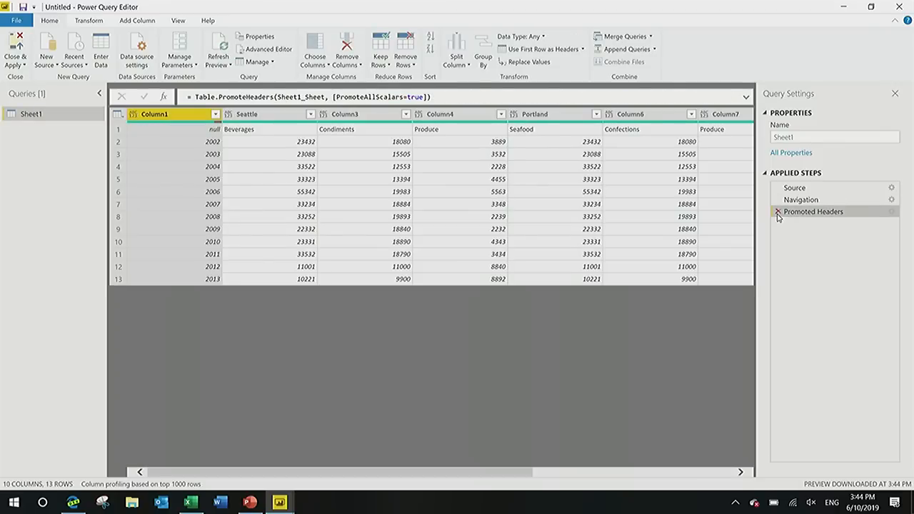
pyautogui.click(779, 212)
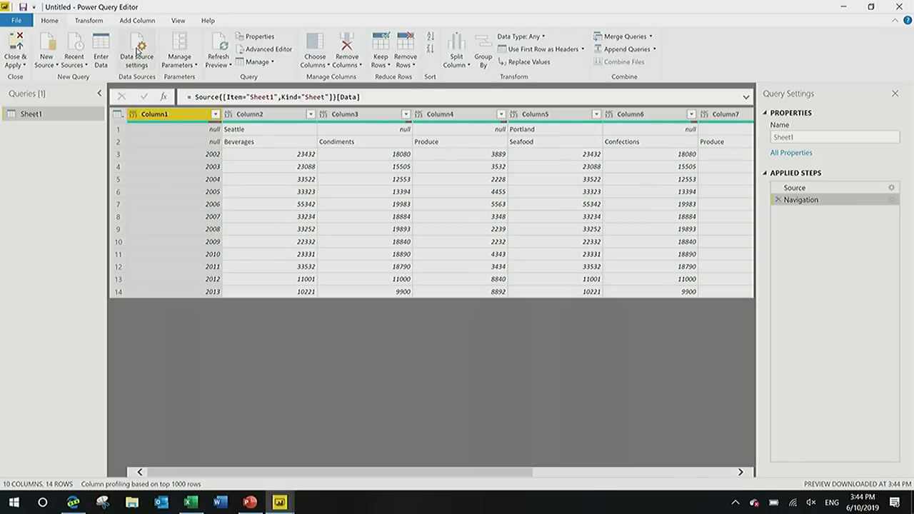
pyautogui.click(100, 93)
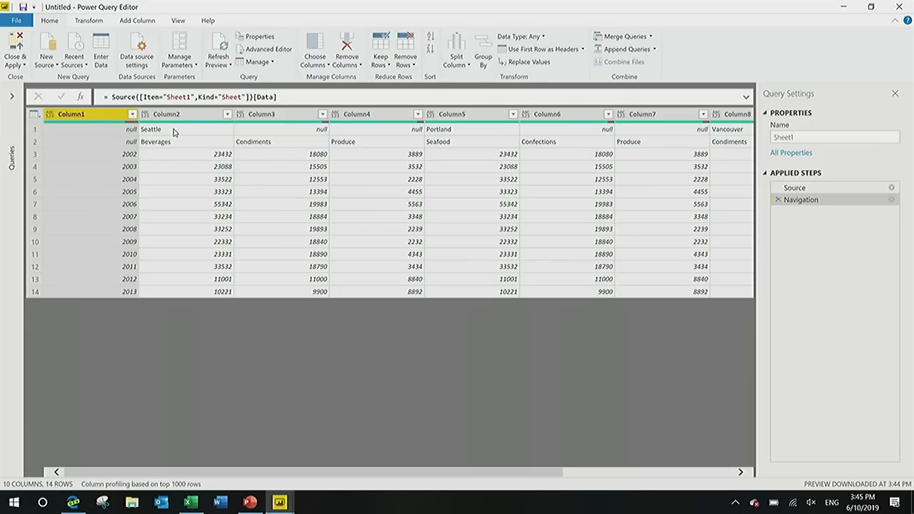
# Transpose the table and use its first row as headers.
pyautogui.click(90, 21)
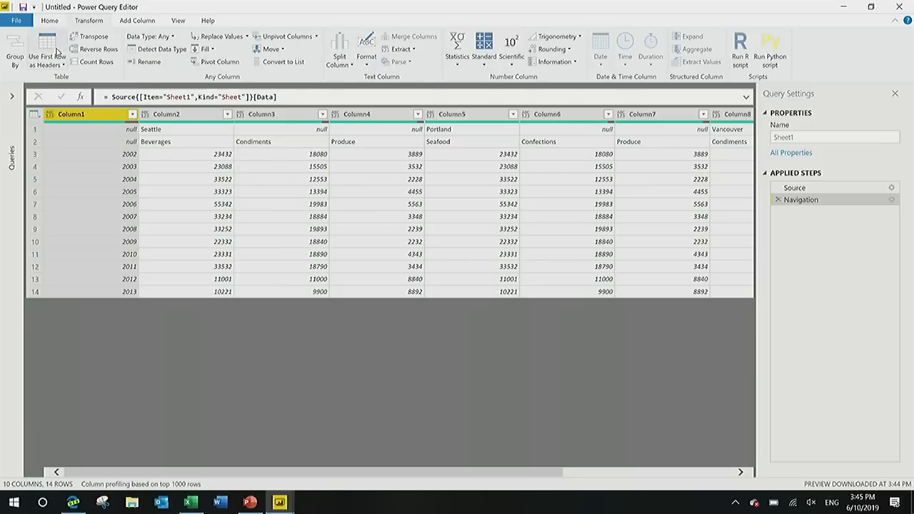
pyautogui.click(89, 36)
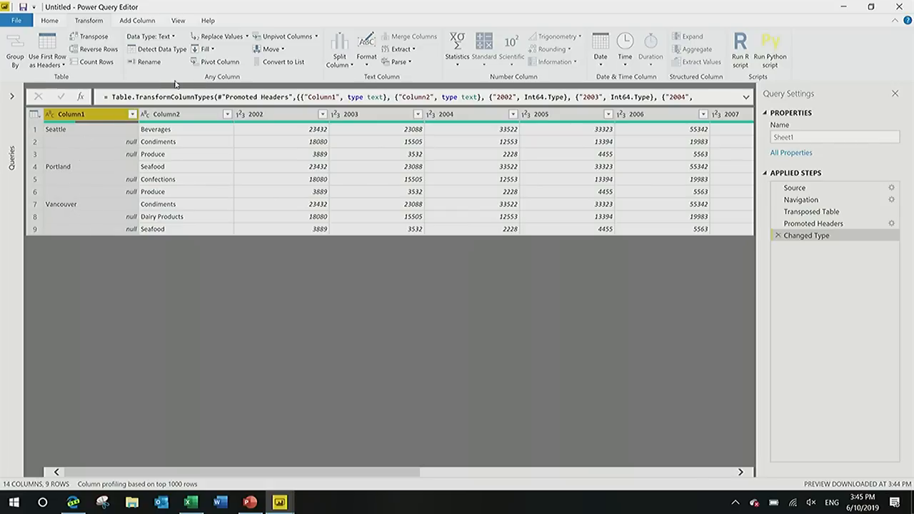
# Fill Column1's values down over its null cells and rename the column to City.
pyautogui.click(205, 49)
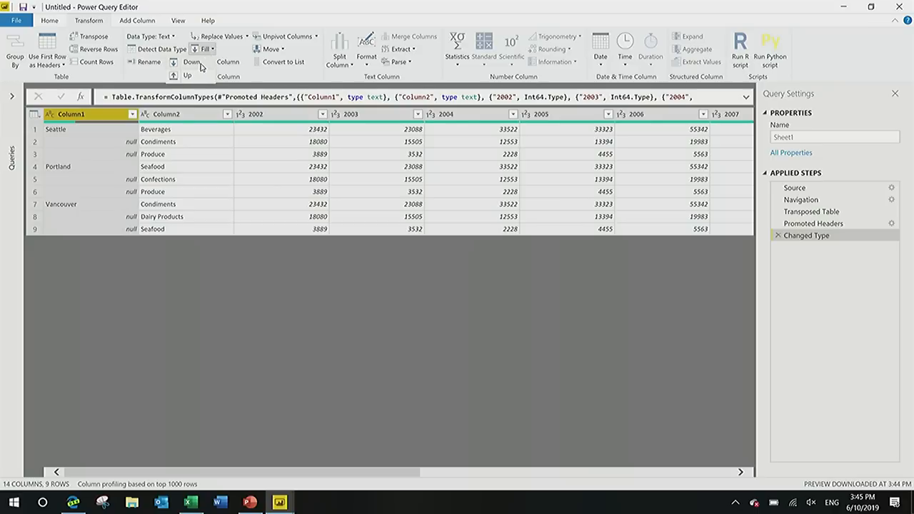
pyautogui.click(198, 63)
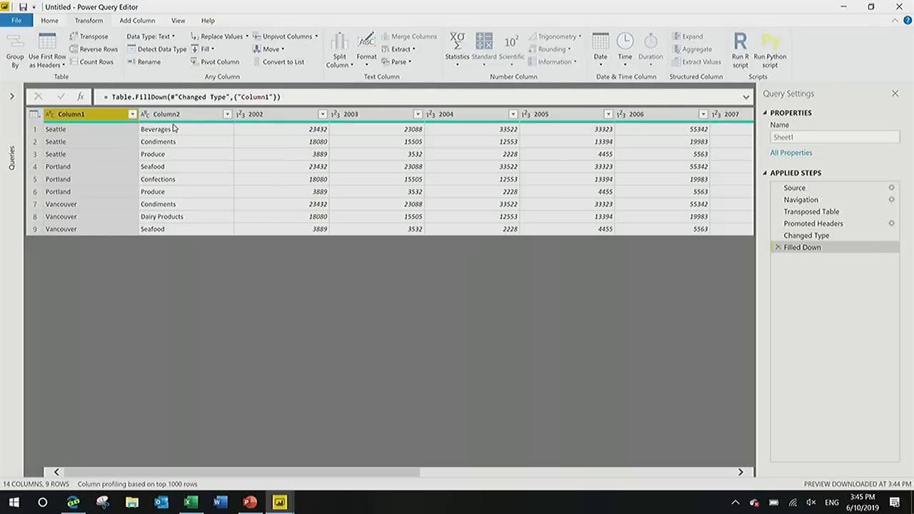
pyautogui.doubleClick(94, 115)
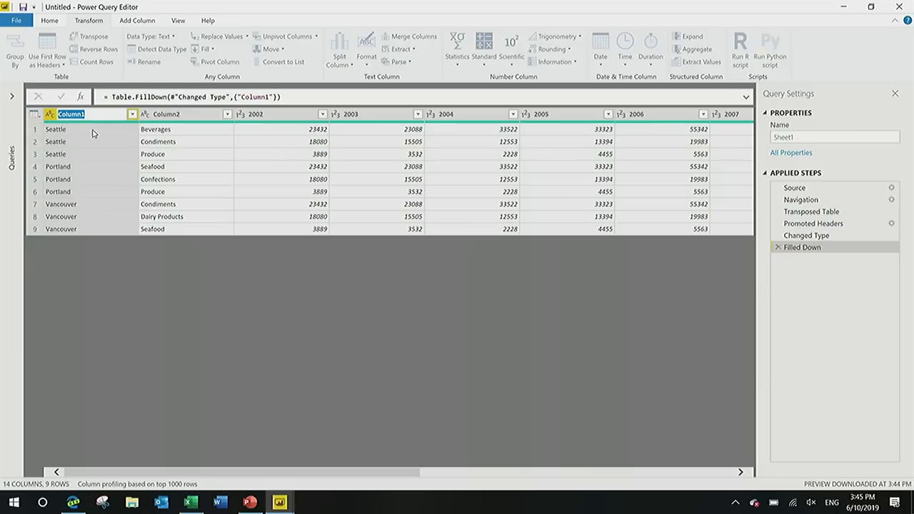
pyautogui.write('City')
pyautogui.press('Return')
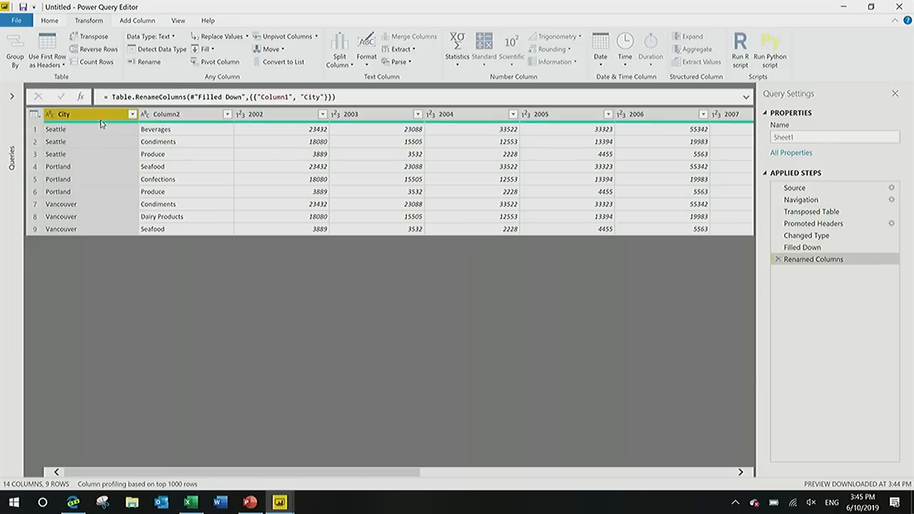
# Rename Column2 to Categories.
pyautogui.doubleClick(165, 116)
pyautogui.write('Cat')
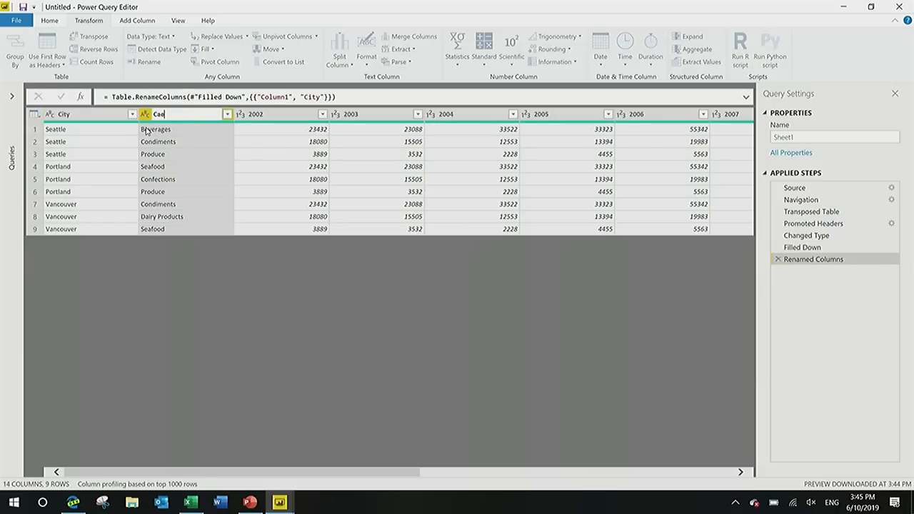
pyautogui.write('egories')
pyautogui.press('Return')
pyautogui.click(252, 116)
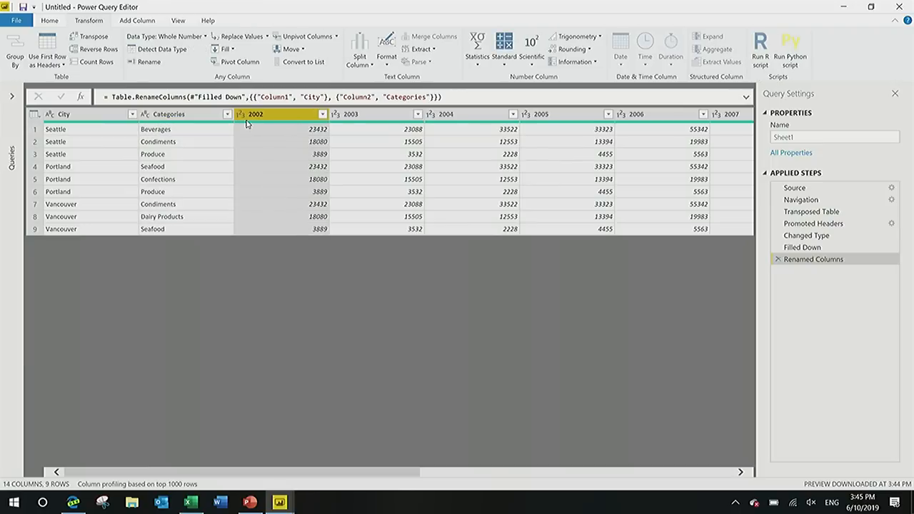
pyautogui.press('Right')
pyautogui.press('Right')
pyautogui.press('Right')
pyautogui.press('Right')
pyautogui.press('Right')
pyautogui.press('Right')
pyautogui.press('Right')
pyautogui.press('Right')
pyautogui.press('Right')
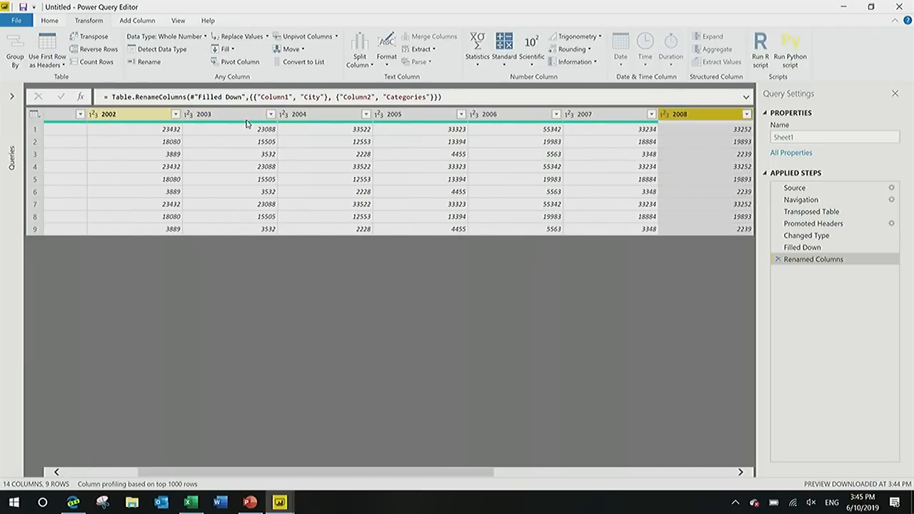
pyautogui.press('Left')
pyautogui.press('Left')
pyautogui.press('Left')
pyautogui.press('Left')
pyautogui.press('Left')
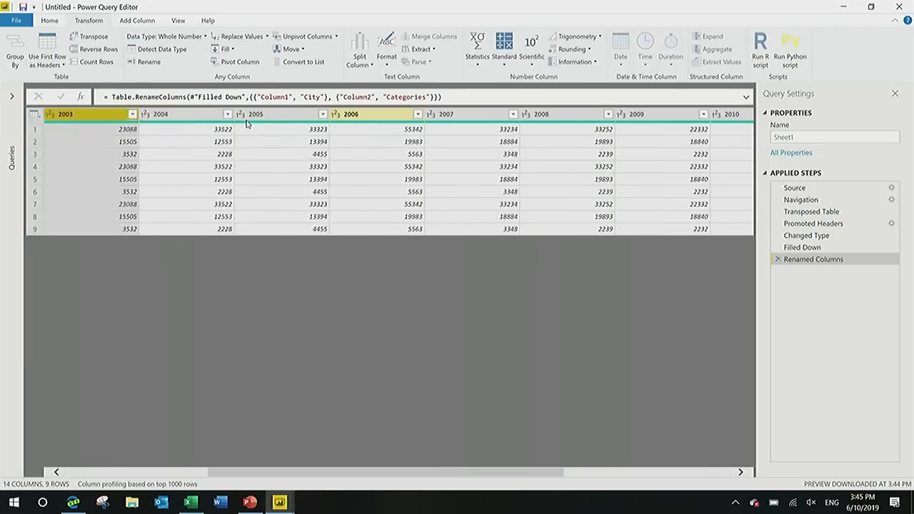
# Unpivot all columns other than City and Categories.
pyautogui.click(171, 114)
pyautogui.hotkey('shift', 'Left')
pyautogui.keyDown('shift'); pyautogui.click(176, 116); pyautogui.keyUp('shift')
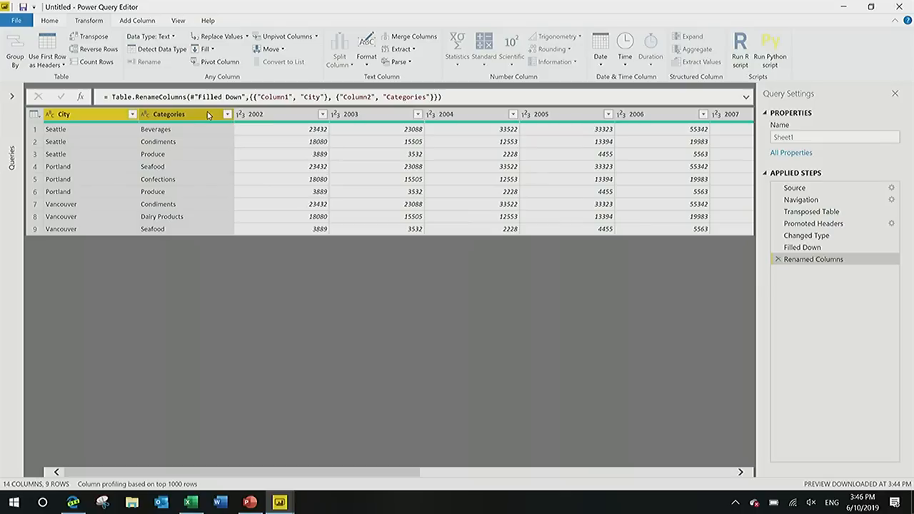
pyautogui.rightClick(206, 115)
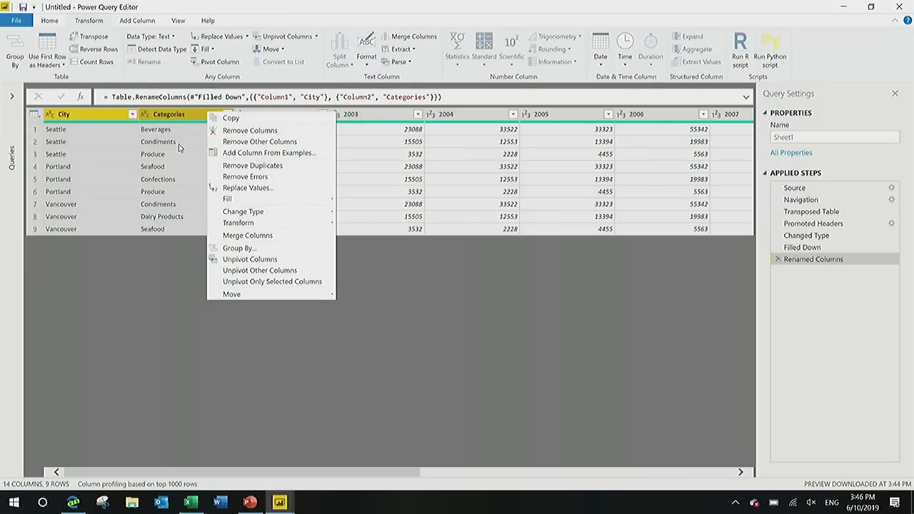
pyautogui.click(271, 276)
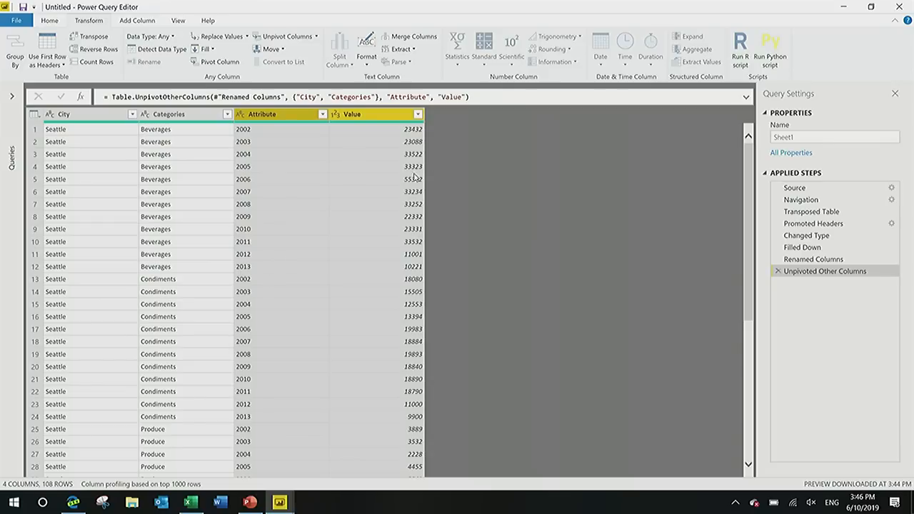
# Rename the Attribute column to Year.
pyautogui.doubleClick(262, 120)
pyautogui.write('Y')
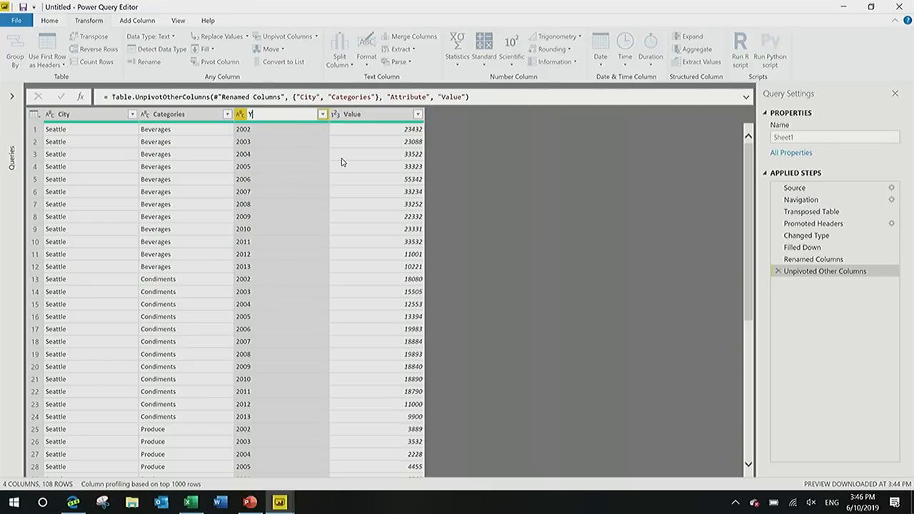
pyautogui.write('ear')
pyautogui.press('Return')
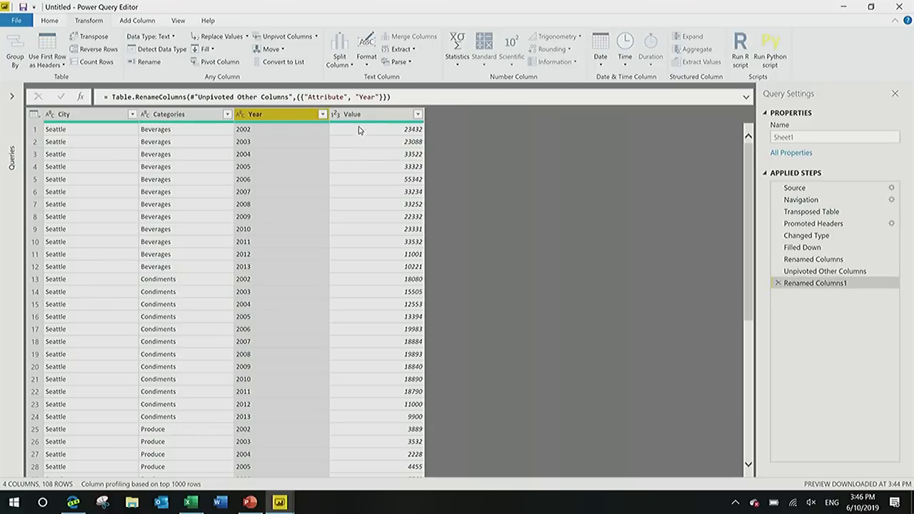
# Rename the Value column to Total Sales.
pyautogui.click(356, 116)
pyautogui.doubleClick(356, 117)
pyautogui.write('T')
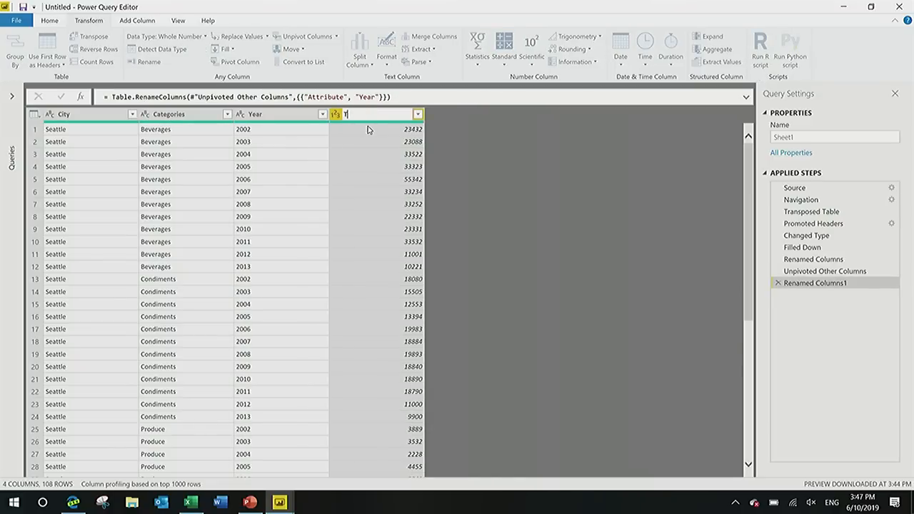
pyautogui.write('otal Sales')
pyautogui.press('Return')
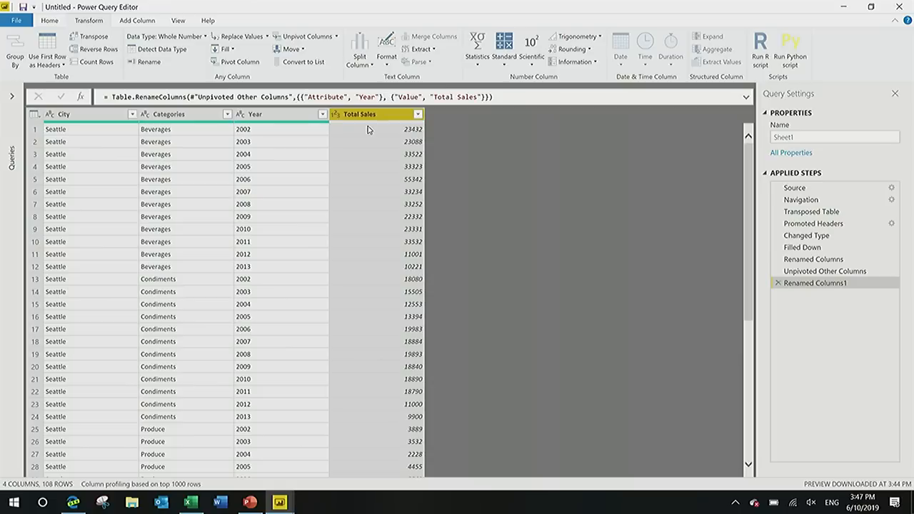
# Review the applied steps of the query, examining the Transposed Table and Promoted Headers results and the header promotion formula.
pyautogui.click(119, 117)
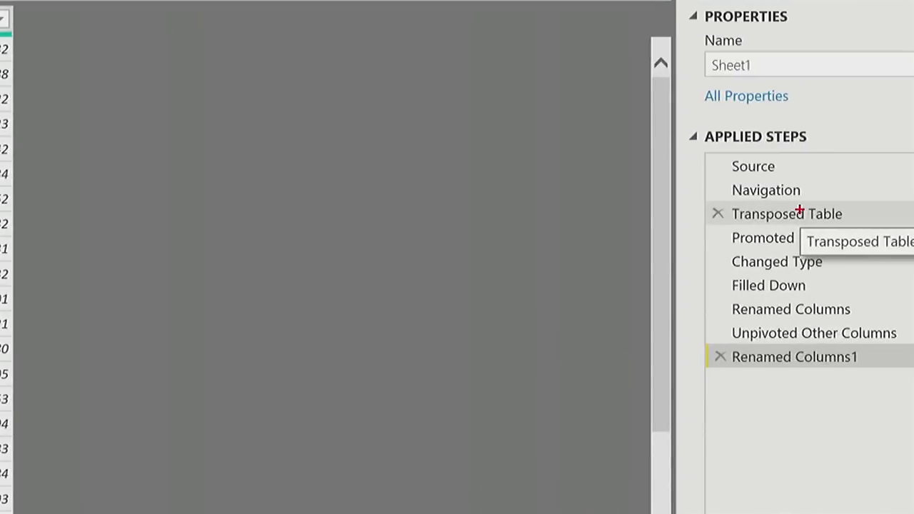
pyautogui.moveTo(750, 206); pyautogui.dragTo(728, 303)
pyautogui.moveTo(697, 351); pyautogui.dragTo(707, 380)
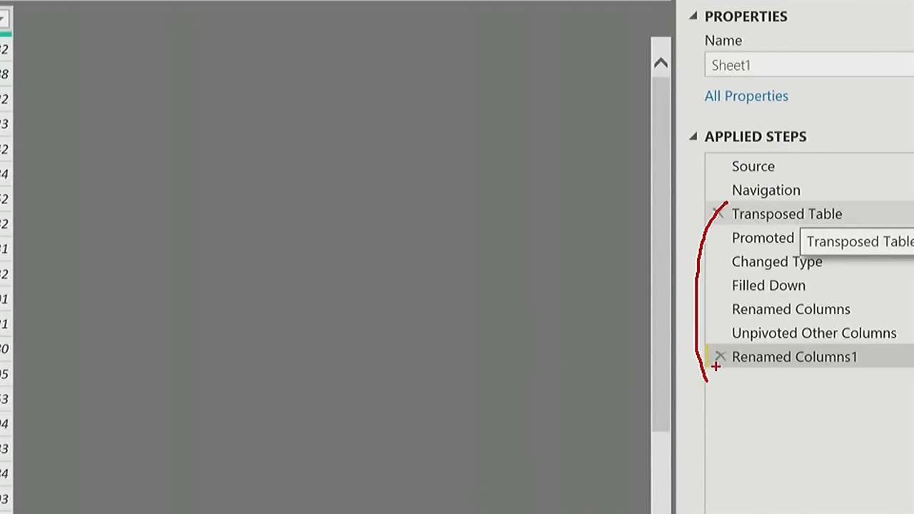
pyautogui.press('Escape')
pyautogui.click(854, 212)
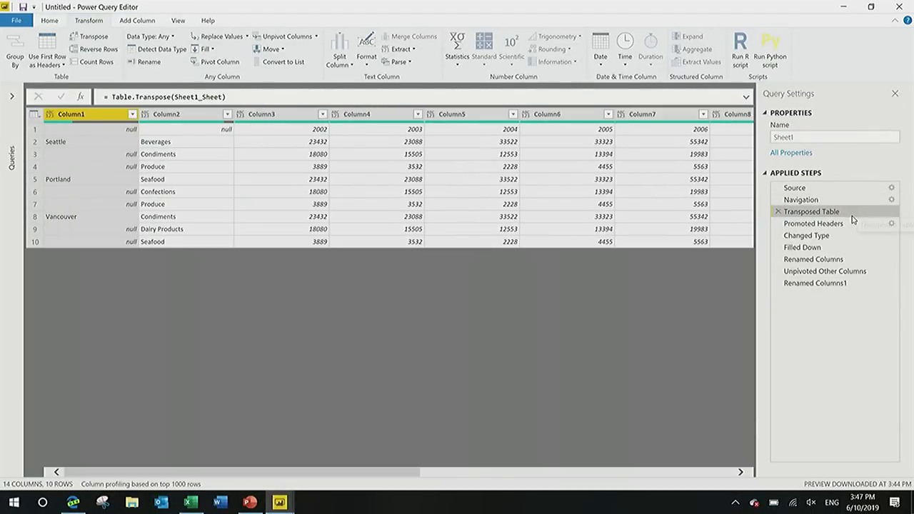
pyautogui.click(882, 226)
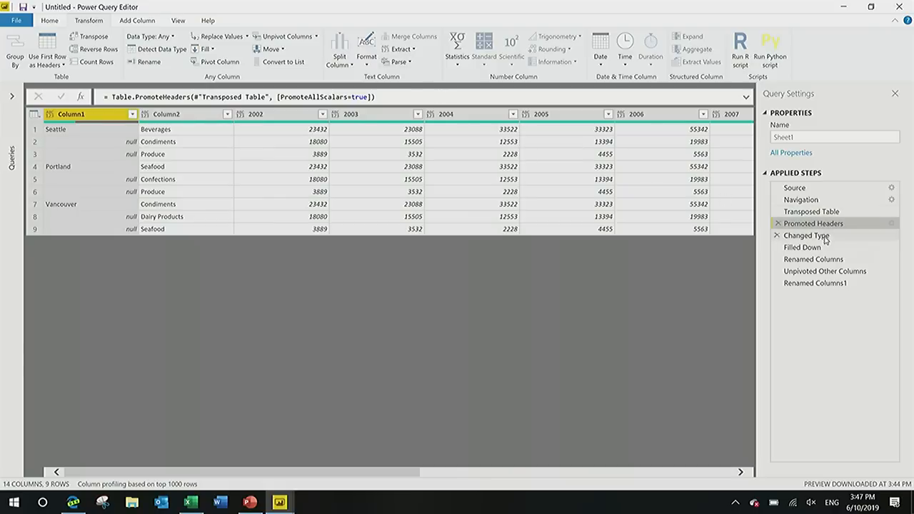
pyautogui.moveTo(377, 97); pyautogui.dragTo(111, 97)
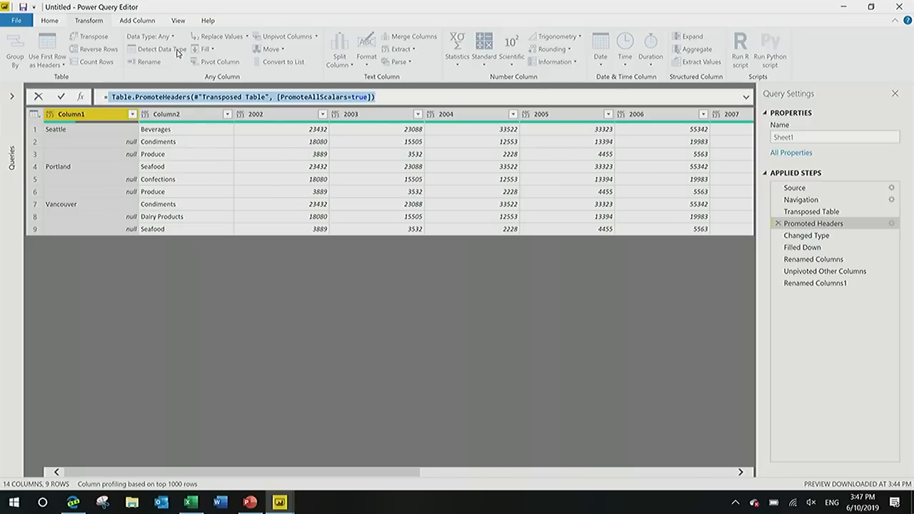
# Examine the full M script of the Sheet1 query in the Advanced Editor and close it without changes.
pyautogui.click(178, 20)
pyautogui.click(313, 54)
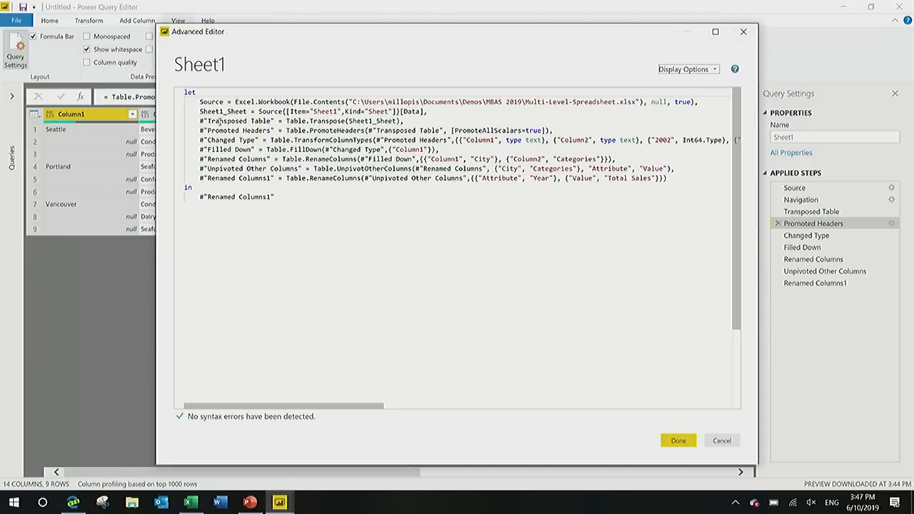
pyautogui.moveTo(214, 122); pyautogui.dragTo(238, 131)
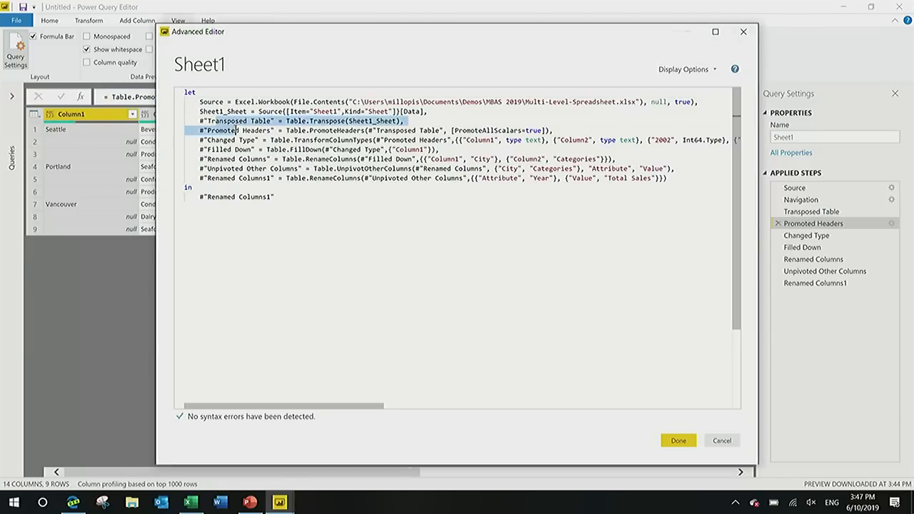
pyautogui.click(743, 35)
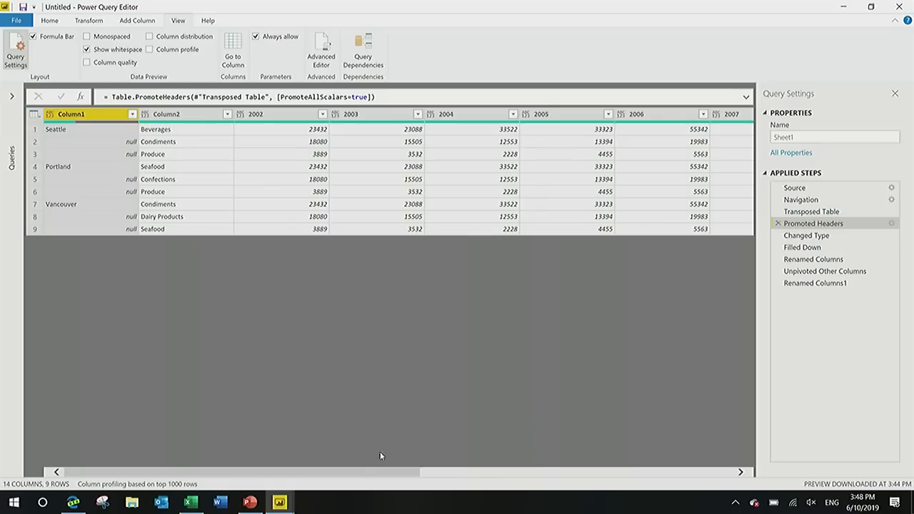
# Switch to the browser and copy the address of Box Office Mojo's 2019 Domestic Grosses page.
pyautogui.moveTo(290, 503)
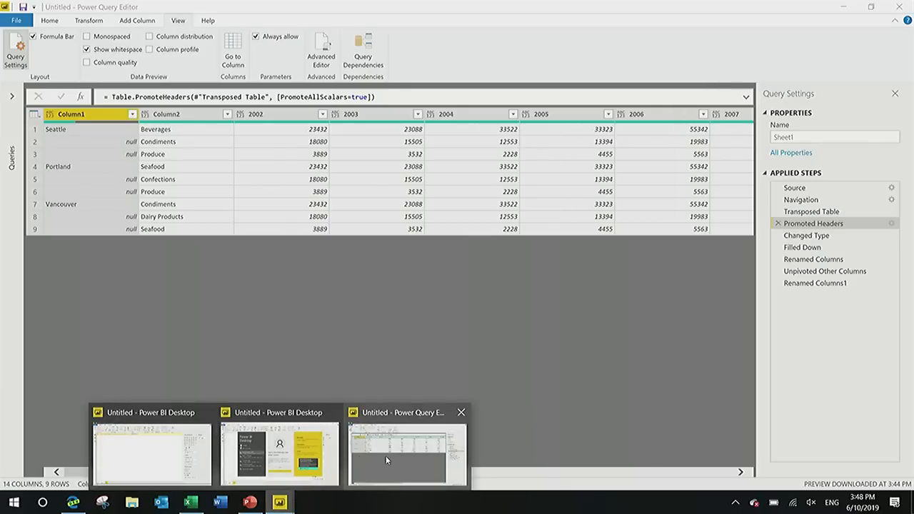
pyautogui.click(312, 464)
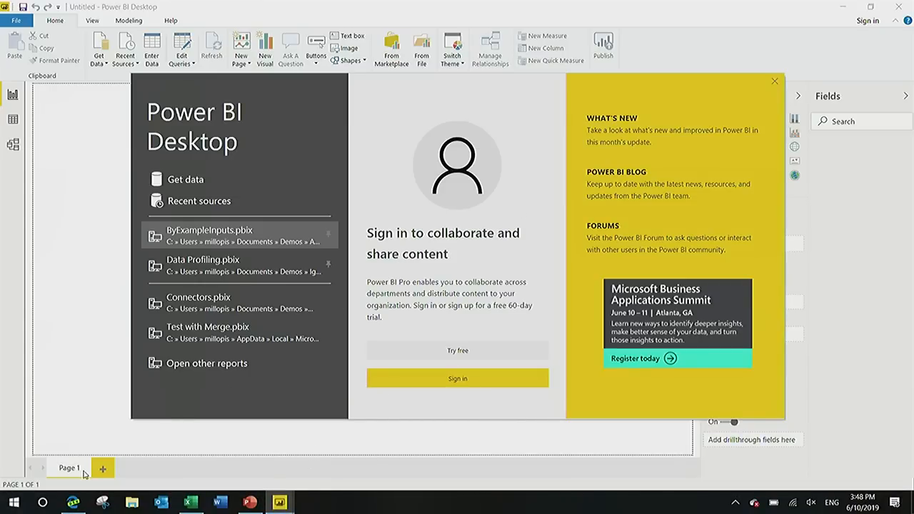
pyautogui.click(75, 506)
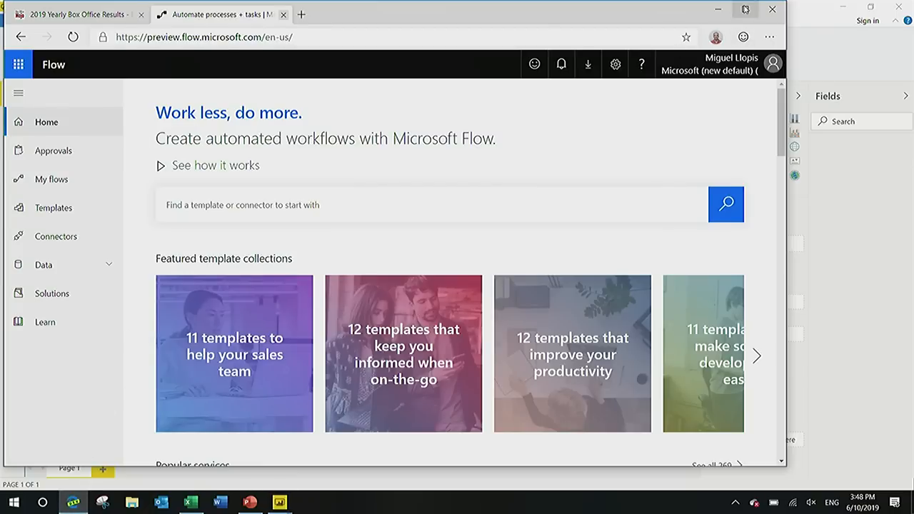
pyautogui.click(747, 7)
pyautogui.click(117, 13)
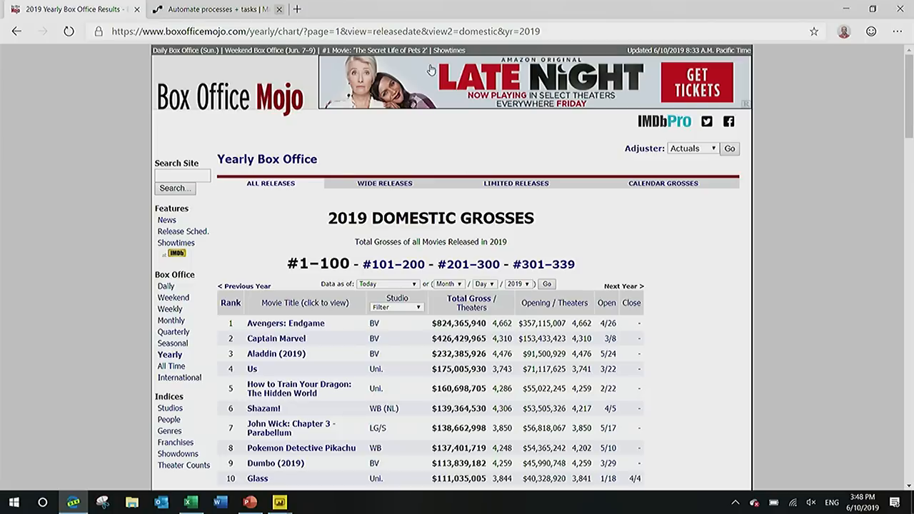
pyautogui.click(449, 31)
pyautogui.hotkey('ctrl', 'c')
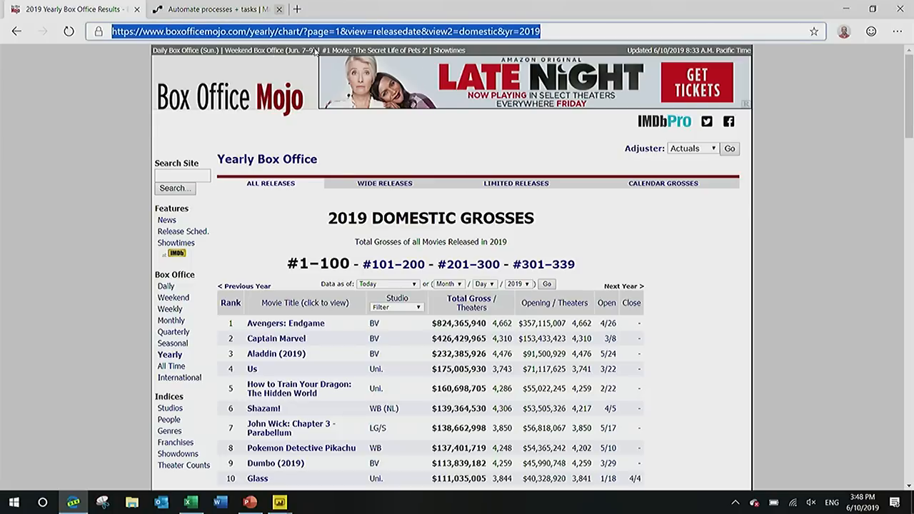
# Switch to the blank Power BI Desktop report and connect to the copied page address with the Web connector.
pyautogui.hotkey('alt', 'Tab')
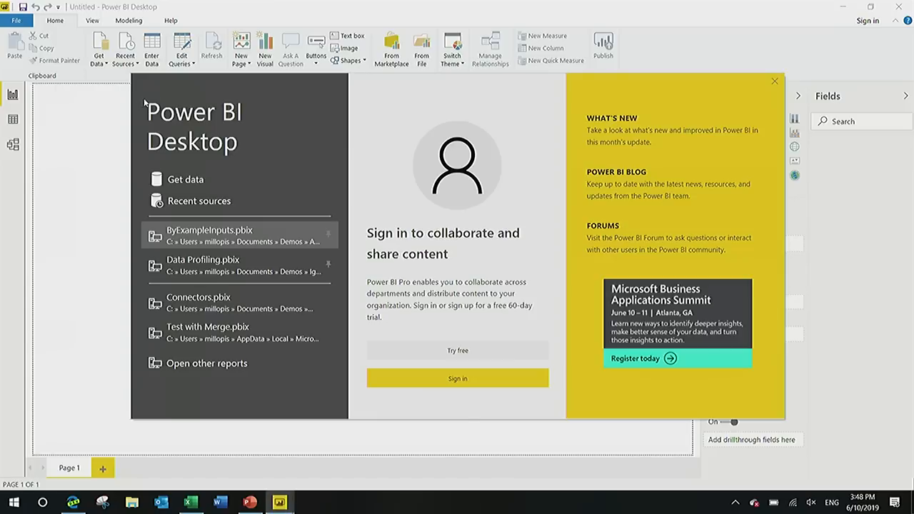
pyautogui.click(191, 182)
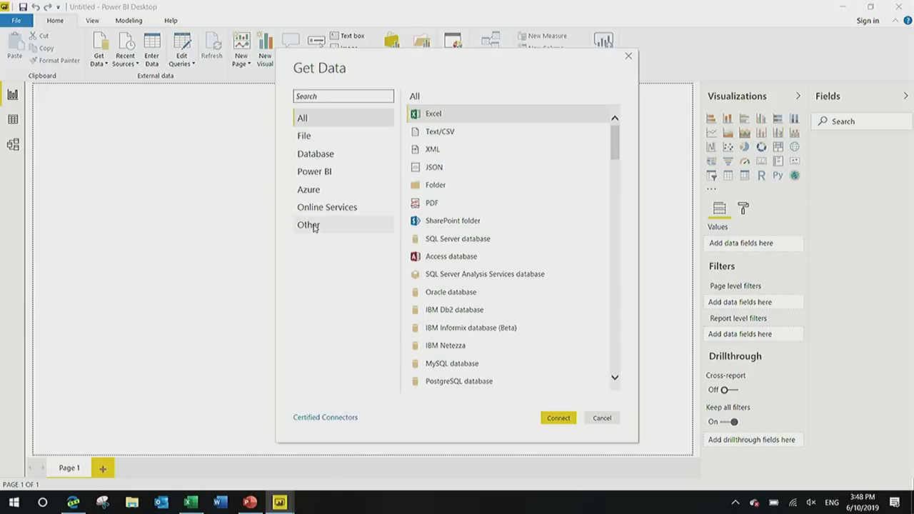
pyautogui.click(317, 224)
pyautogui.doubleClick(443, 116)
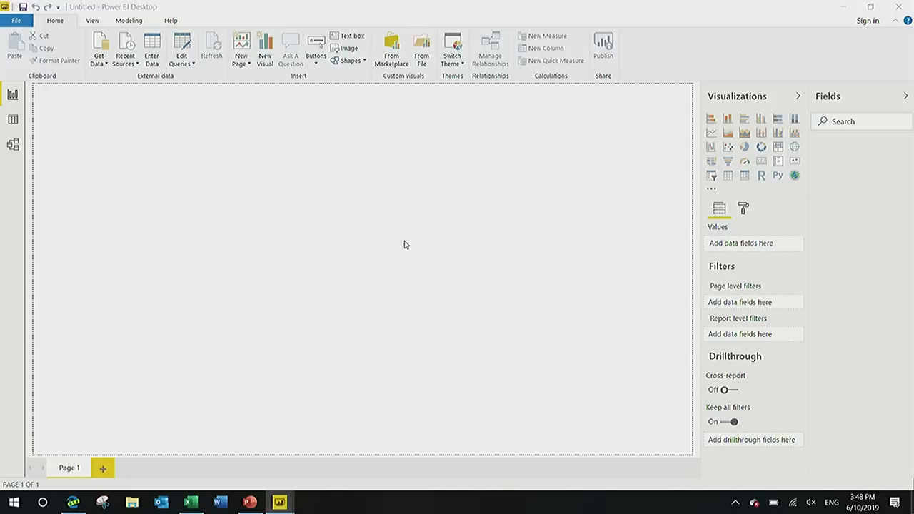
pyautogui.hotkey('ctrl', 'v')
pyautogui.click(585, 288)
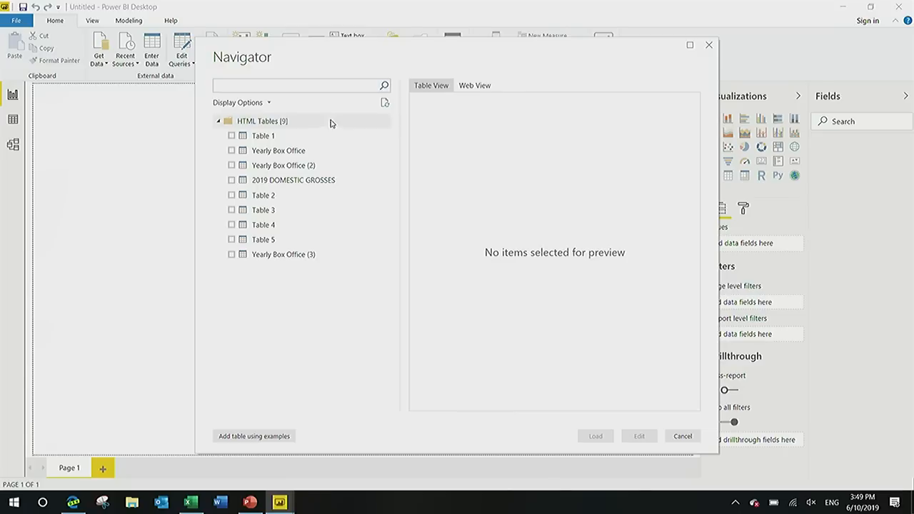
# Preview Table 4, Table 5, Table 2 and Table 3 from the web page, enlarging the Navigator window.
pyautogui.click(283, 225)
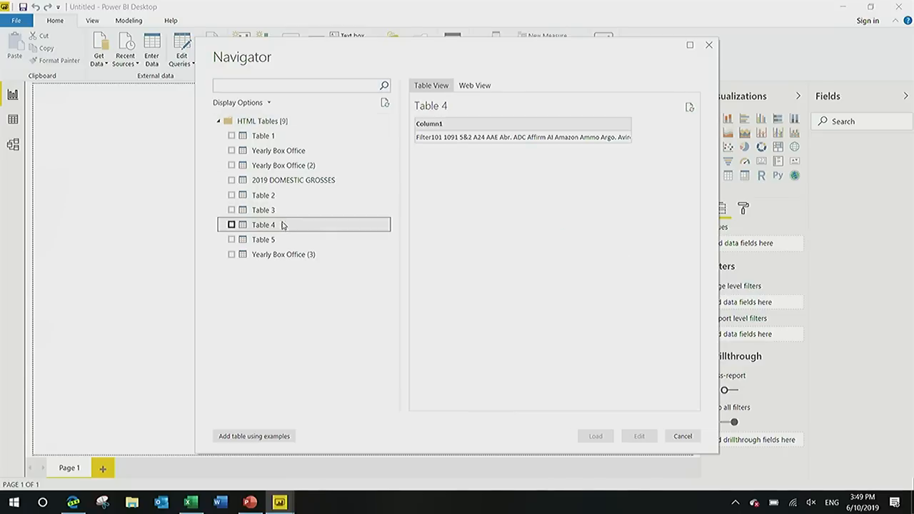
pyautogui.click(283, 241)
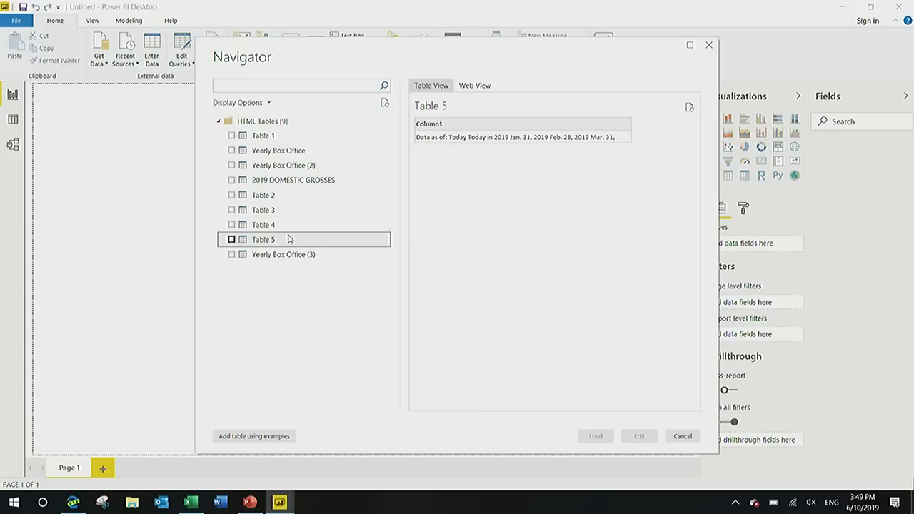
pyautogui.click(275, 197)
pyautogui.click(276, 212)
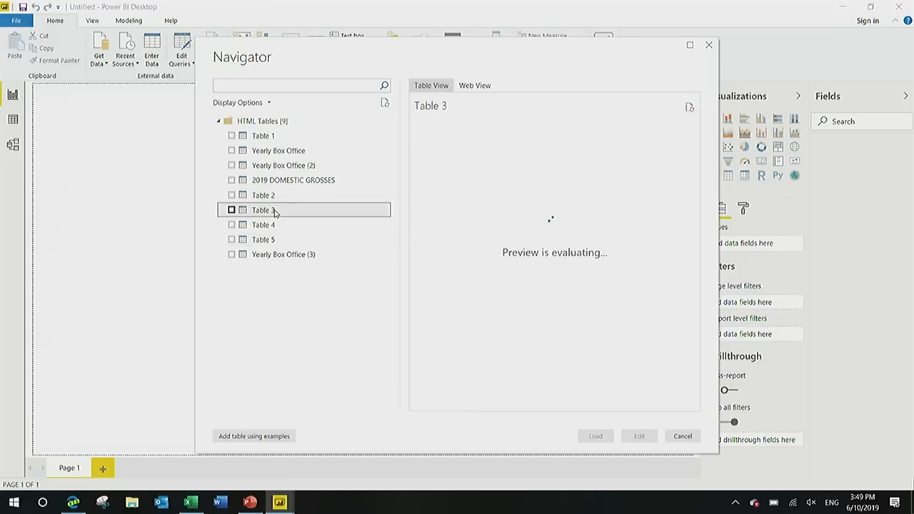
pyautogui.click(689, 46)
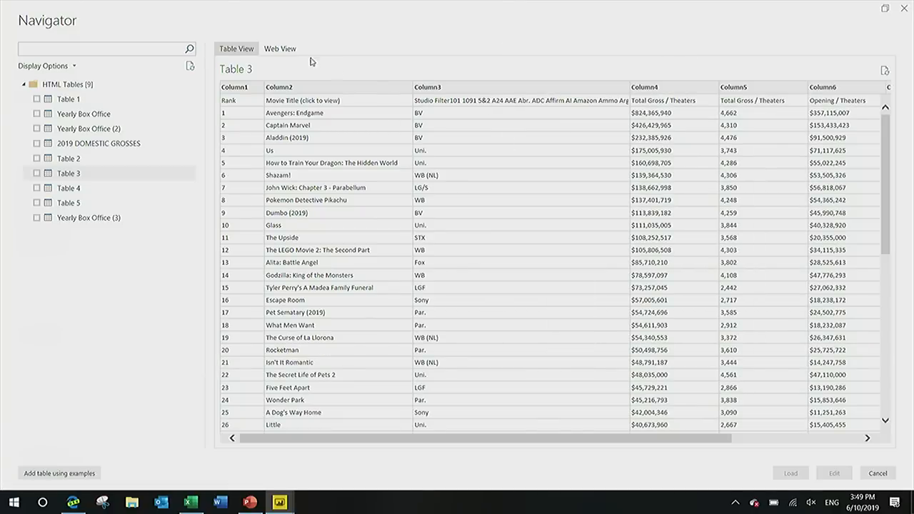
# Compare Table 3 with the web view of the page and open that table for editing in Power Query.
pyautogui.click(290, 53)
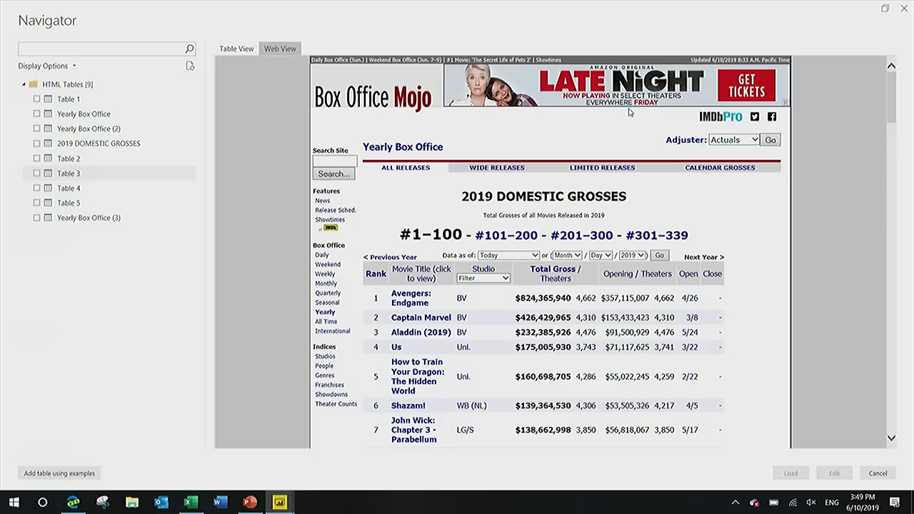
pyautogui.click(250, 51)
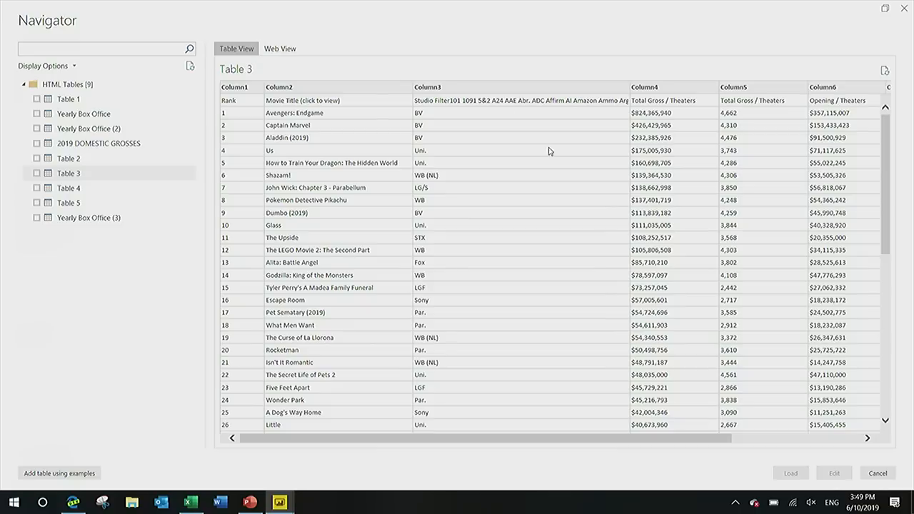
pyautogui.click(38, 175)
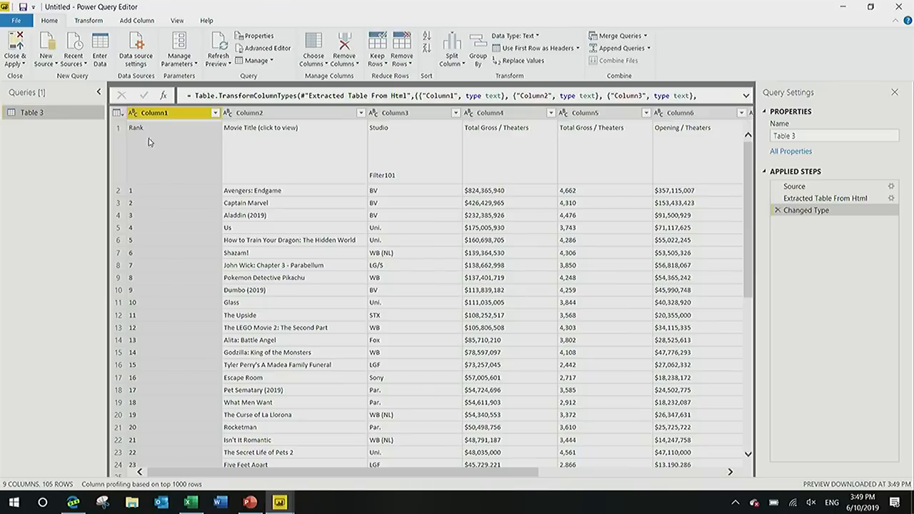
# Collapse the queries list and promote the first row of Table 3 to column headers.
pyautogui.click(180, 22)
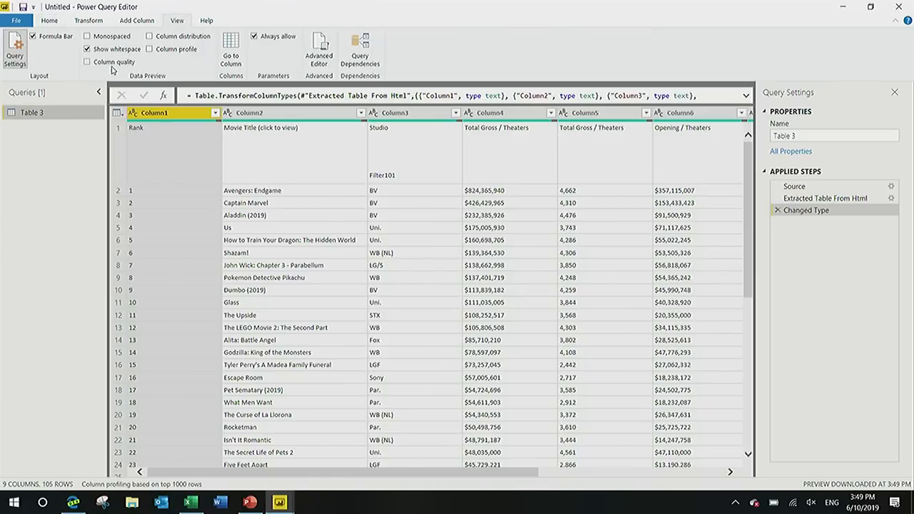
pyautogui.click(99, 92)
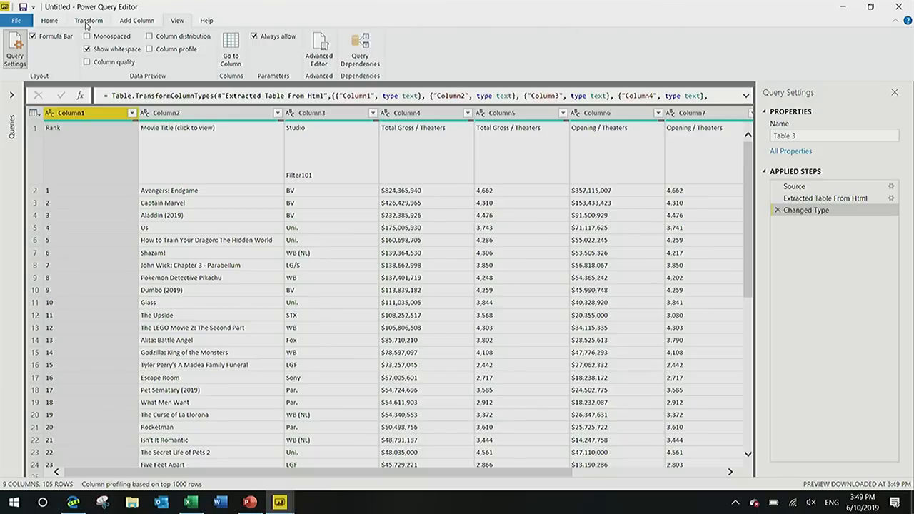
pyautogui.click(86, 21)
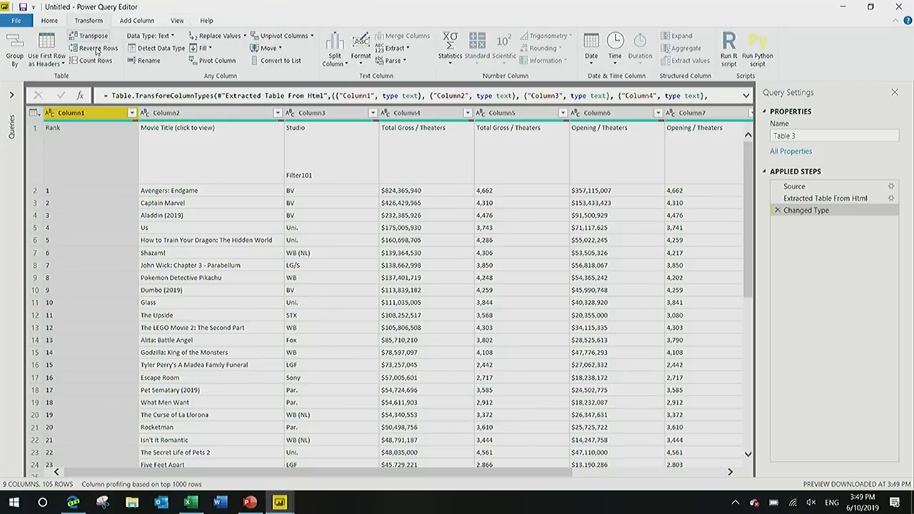
pyautogui.click(55, 41)
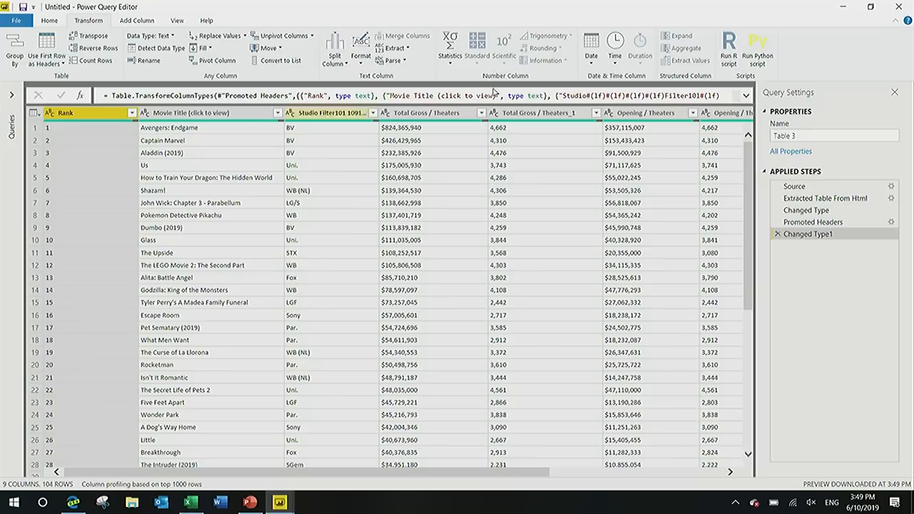
# Keep only the columns from Rank through Total Gross / Theaters_1 and remove all other columns.
pyautogui.keyDown('shift'); pyautogui.click(536, 114); pyautogui.keyUp('shift')
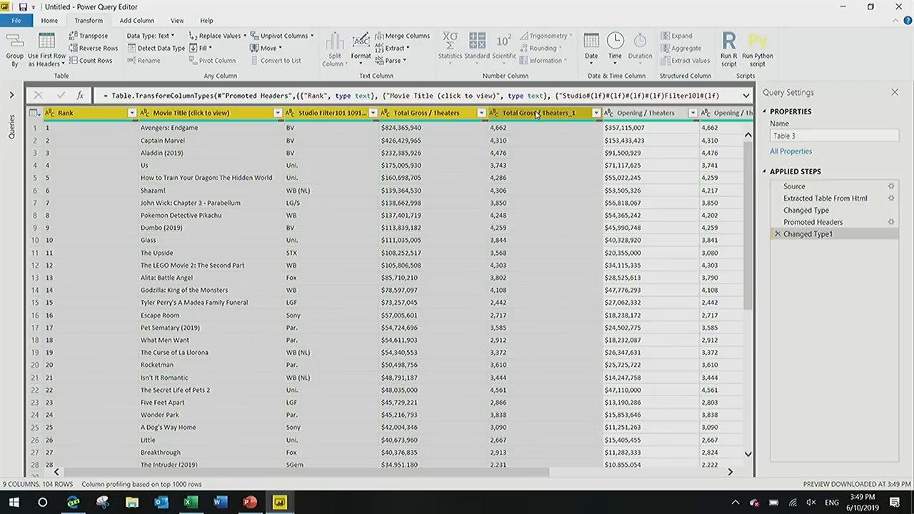
pyautogui.rightClick(536, 114)
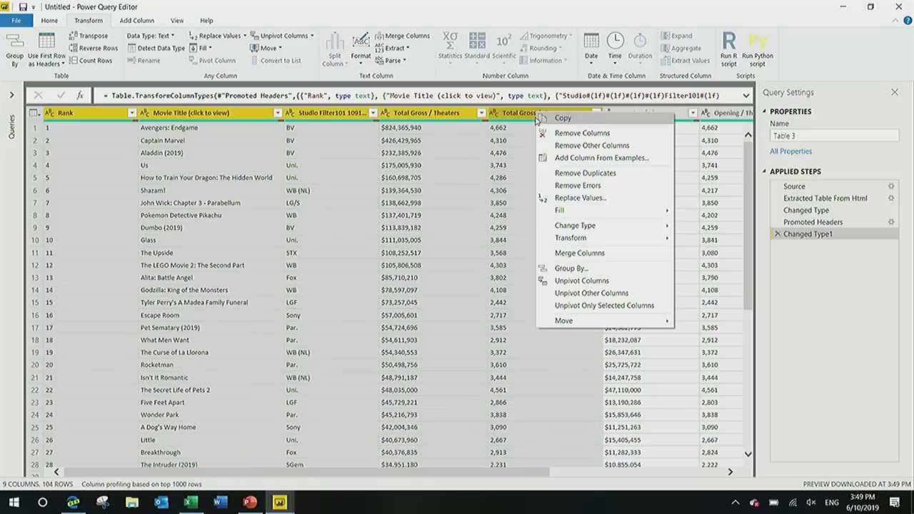
pyautogui.click(573, 149)
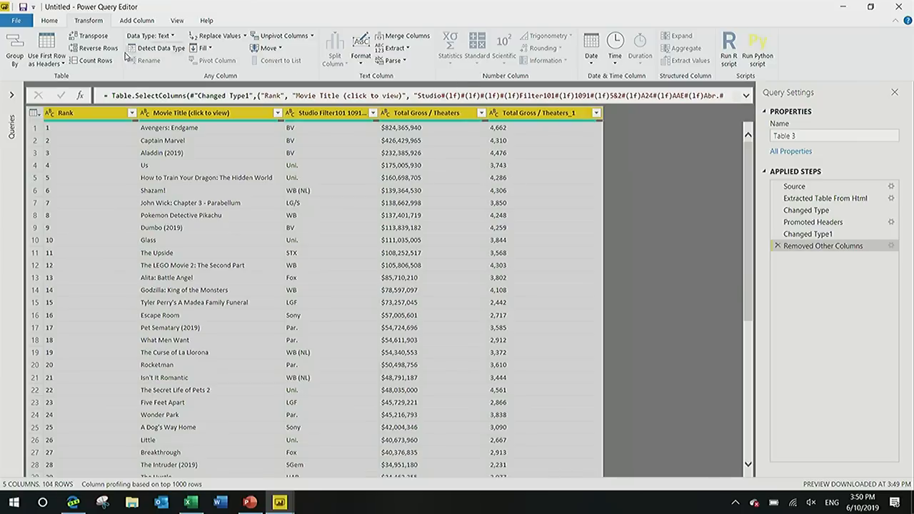
# Rename the Movie Title (click to view) column to Title.
pyautogui.click(227, 116)
pyautogui.doubleClick(227, 118)
pyautogui.write('T')
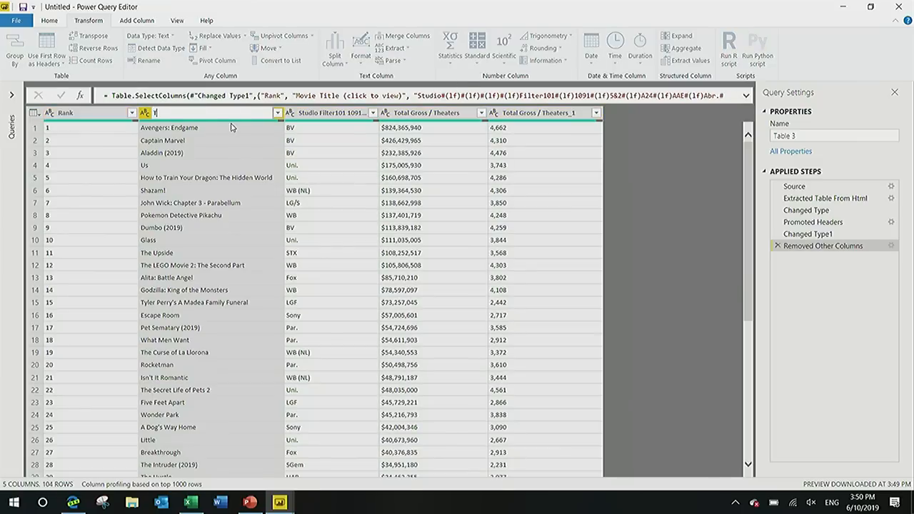
pyautogui.write('itle')
pyautogui.press('Return')
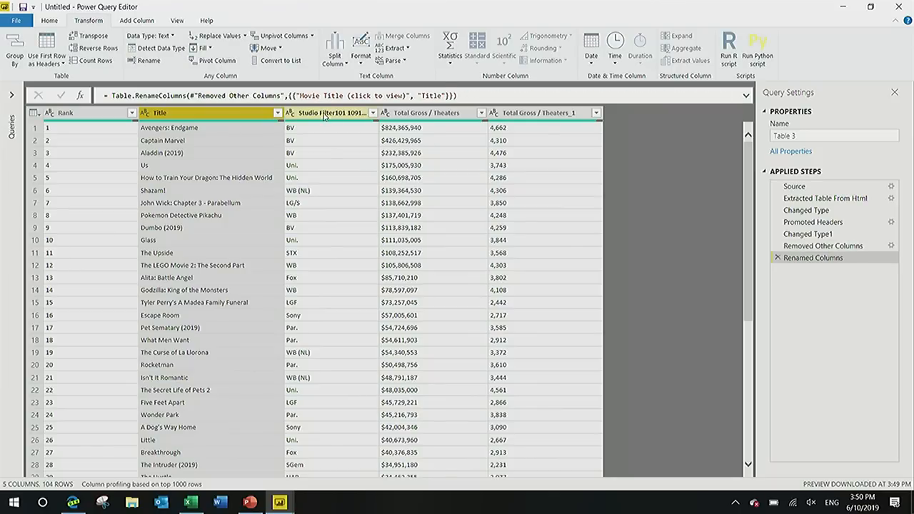
# Rename the Studio Filter column to Studio.
pyautogui.doubleClick(325, 113)
pyautogui.write('Stud')
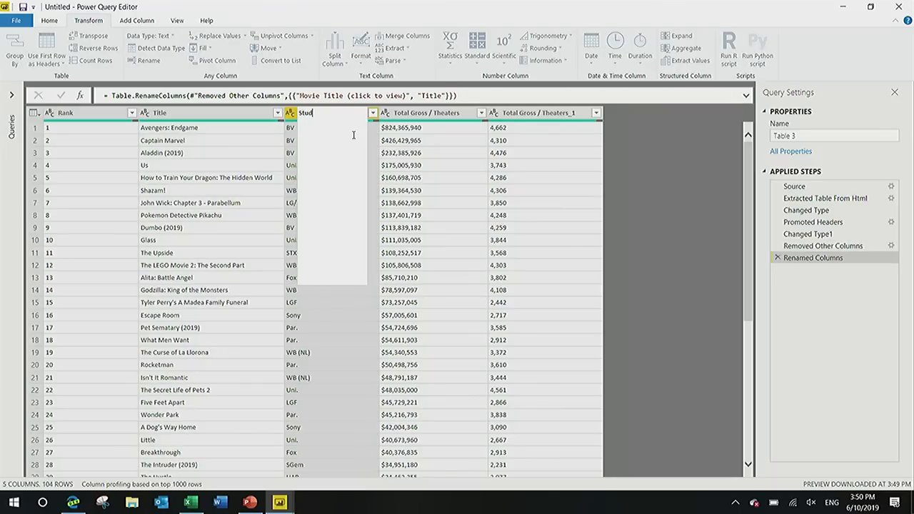
pyautogui.press('Return')
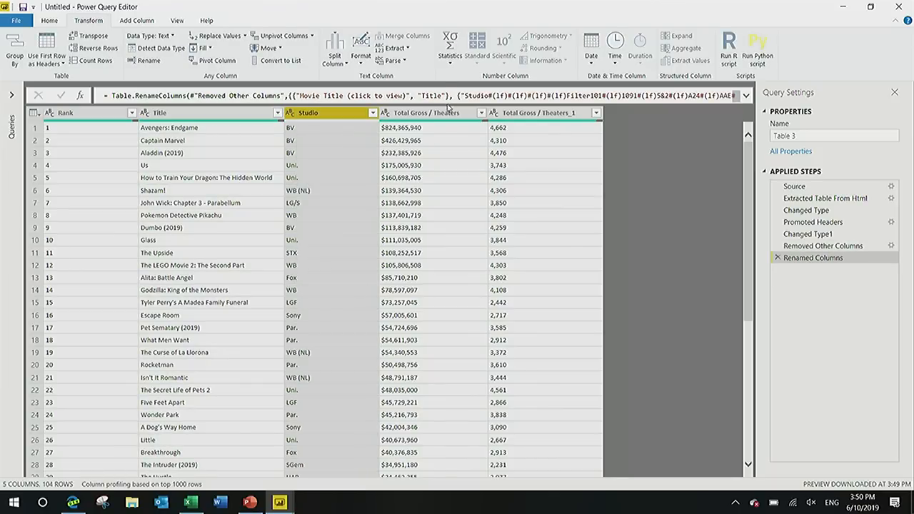
# Rename the Total Gross / Theaters column to Total Gross.
pyautogui.doubleClick(442, 113)
pyautogui.press('End')
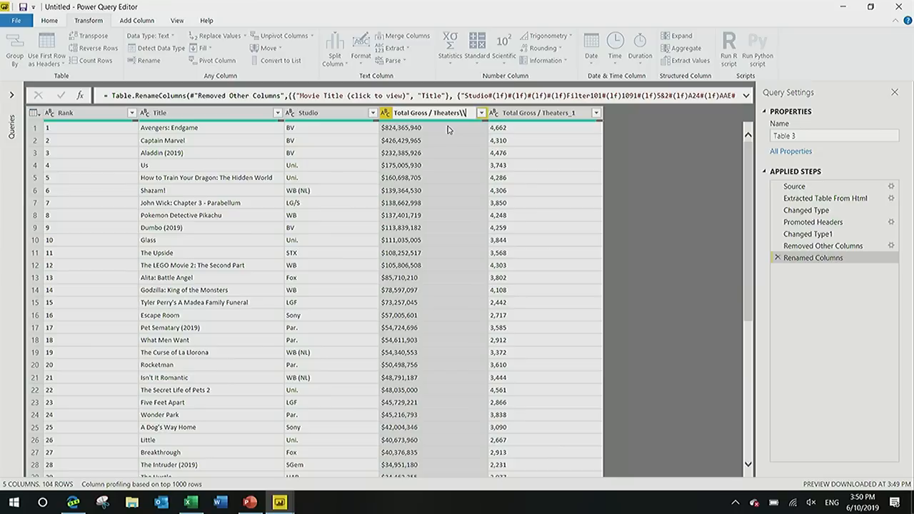
pyautogui.press('BackSpace')
pyautogui.press('BackSpace')
pyautogui.press('BackSpace')
pyautogui.press('BackSpace')
pyautogui.press('BackSpace')
pyautogui.press('BackSpace')
pyautogui.press('Return')
# Rename the Total Gross / Theaters_1 column to Theaters.
pyautogui.doubleClick(526, 114)
pyautogui.write('Theaters')
pyautogui.press('Return')
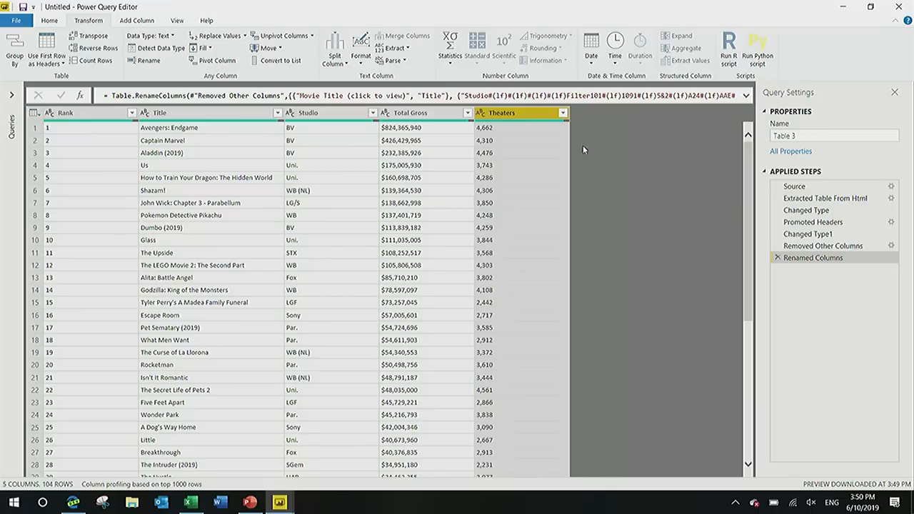
# Compare the summary rows at the end of the table with the end of the chart on the Box Office Mojo page in the browser.
pyautogui.moveTo(745, 154); pyautogui.dragTo(745, 418)
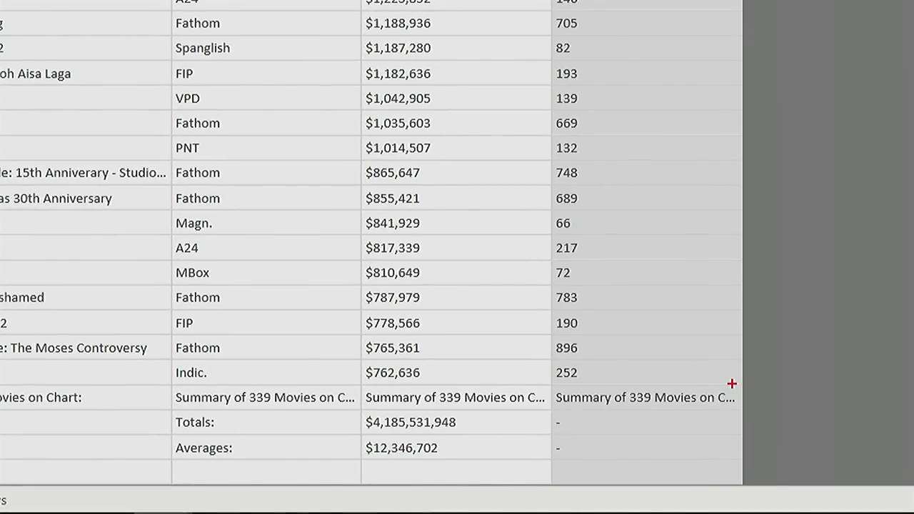
pyautogui.moveTo(732, 384)
pyautogui.mouseDown()
pyautogui.moveTo(755, 480)
pyautogui.moveTo(740, 490)
pyautogui.mouseUp()
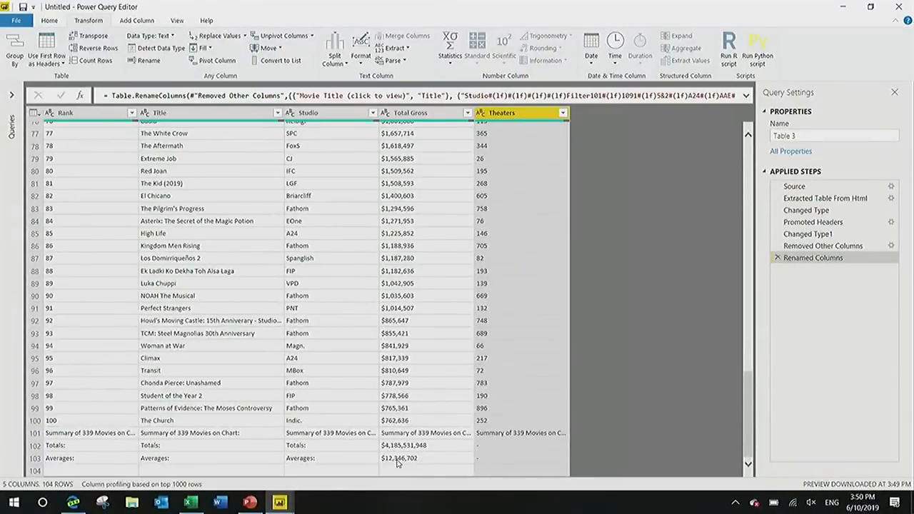
pyautogui.hotkey('alt', 'Tab')
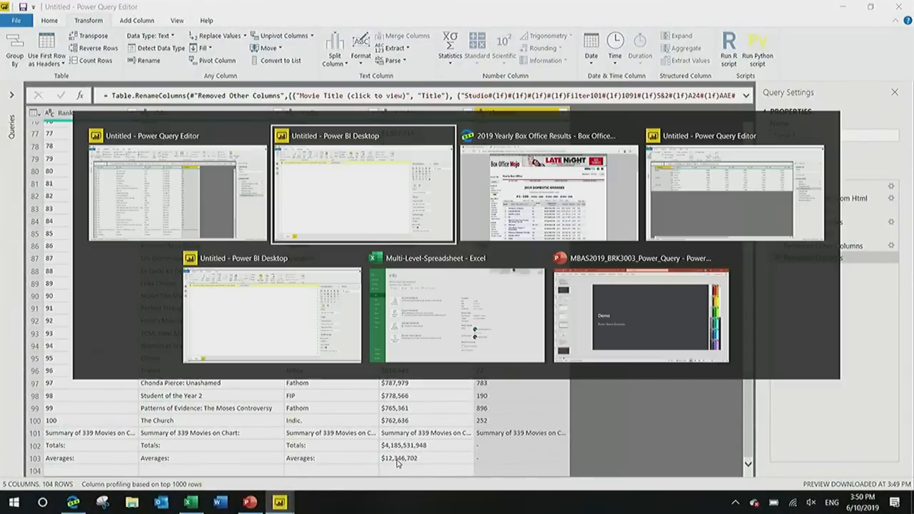
pyautogui.hotkey('alt', 'Tab')
pyautogui.scroll(-8, 674, 344)
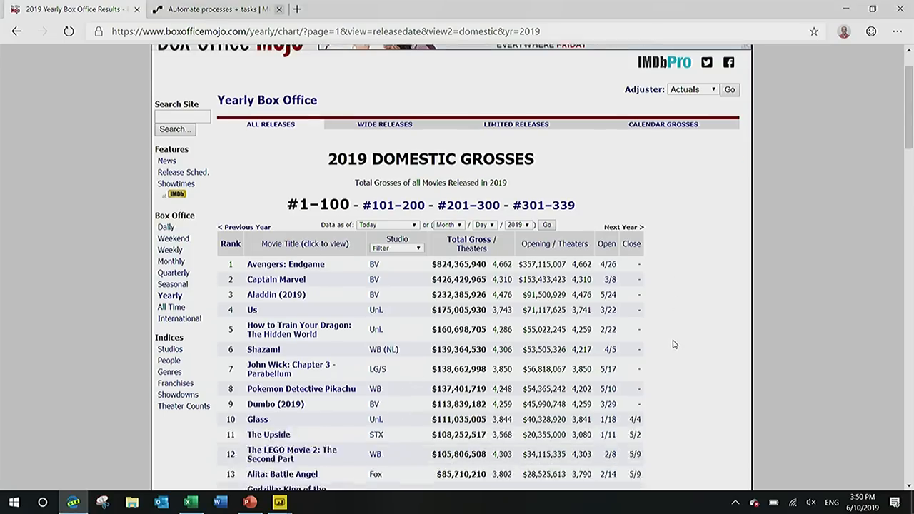
pyautogui.scroll(-15, 676, 344)
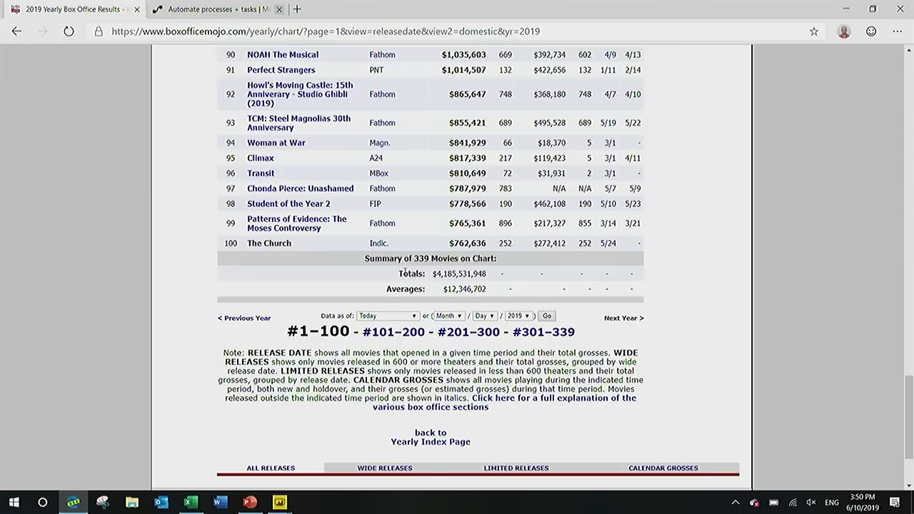
pyautogui.scroll(20, 414, 274)
pyautogui.hotkey('alt', 'Tab')
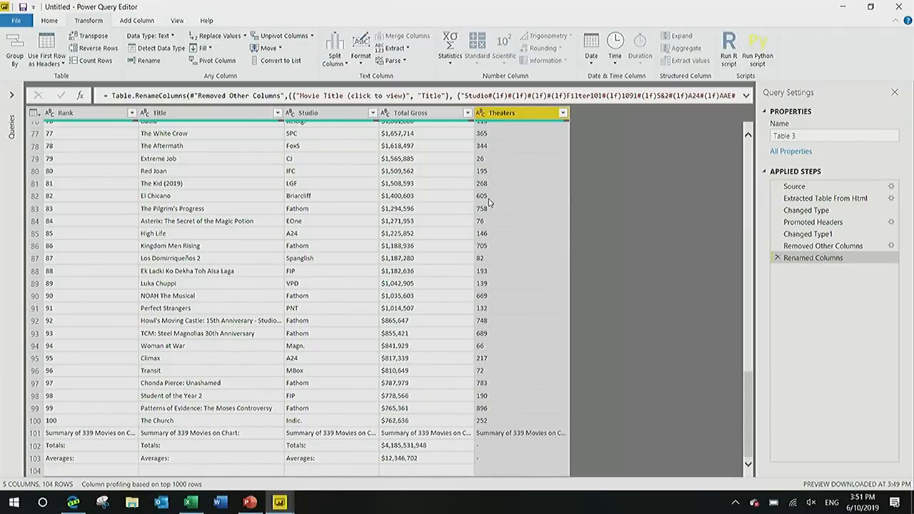
# Remove the bottom 4 rows from the table in Power Query.
pyautogui.click(49, 23)
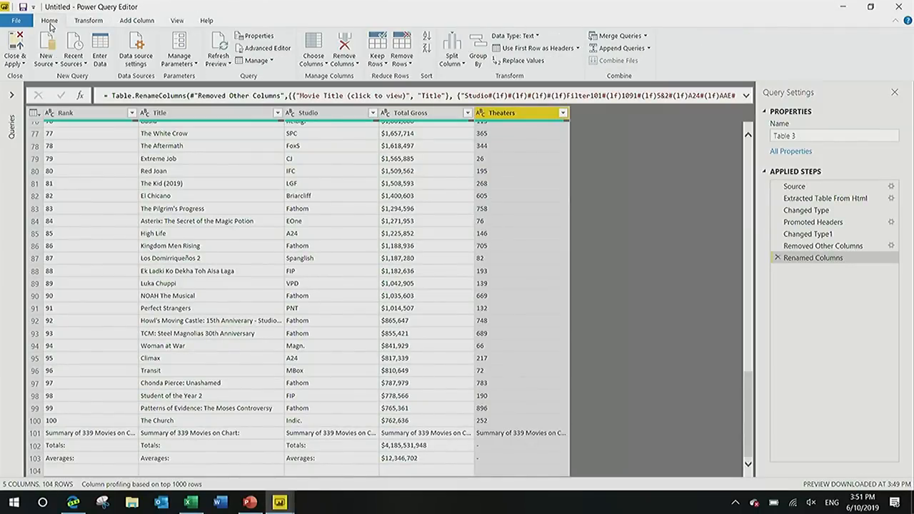
pyautogui.click(402, 57)
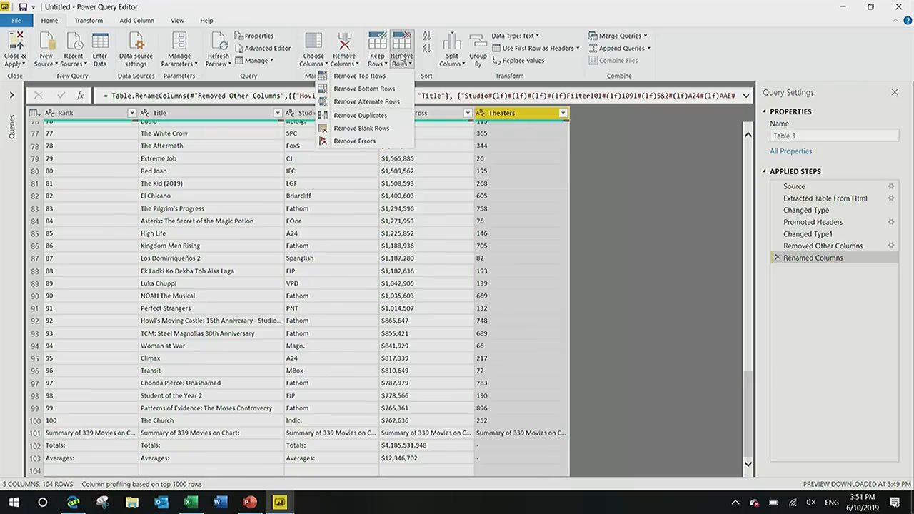
pyautogui.click(372, 100)
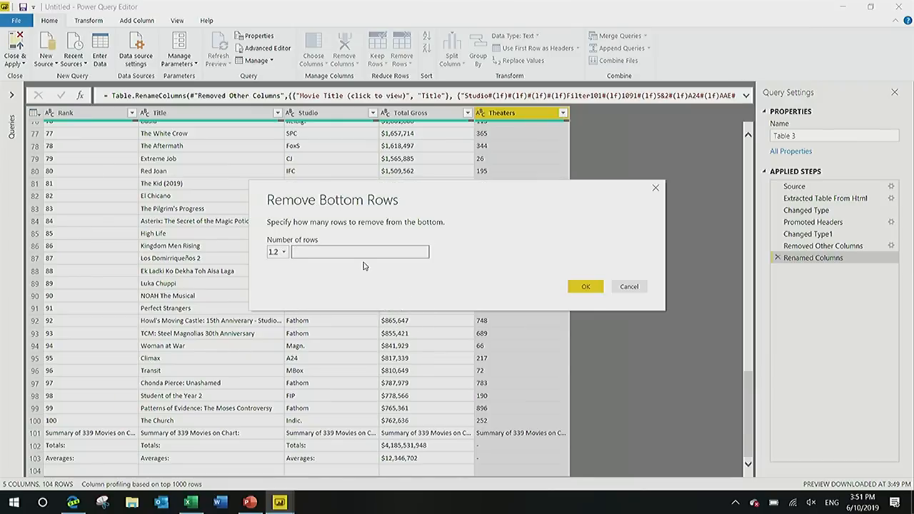
pyautogui.write('4')
pyautogui.click(584, 286)
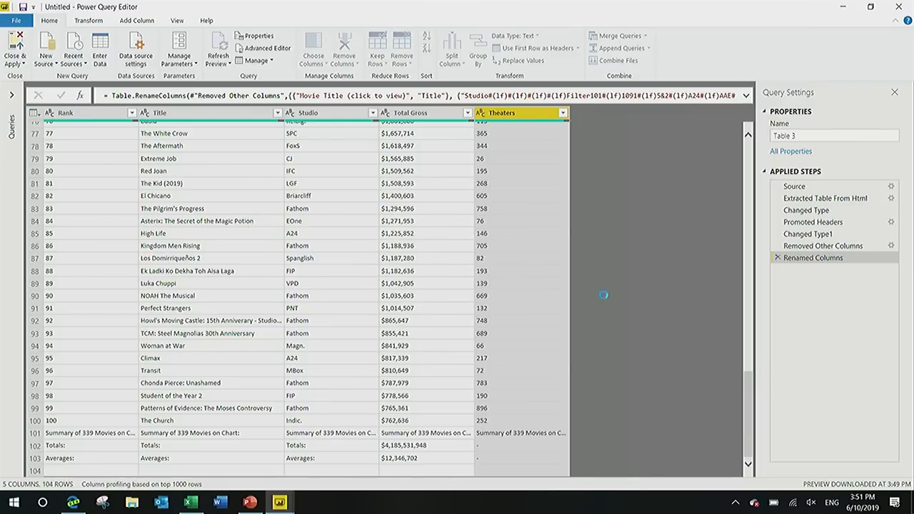
# Check the rank-range page links on the Box Office Mojo page in the browser and look through the trimmed table in Power Query.
pyautogui.hotkey('alt', 'Tab')
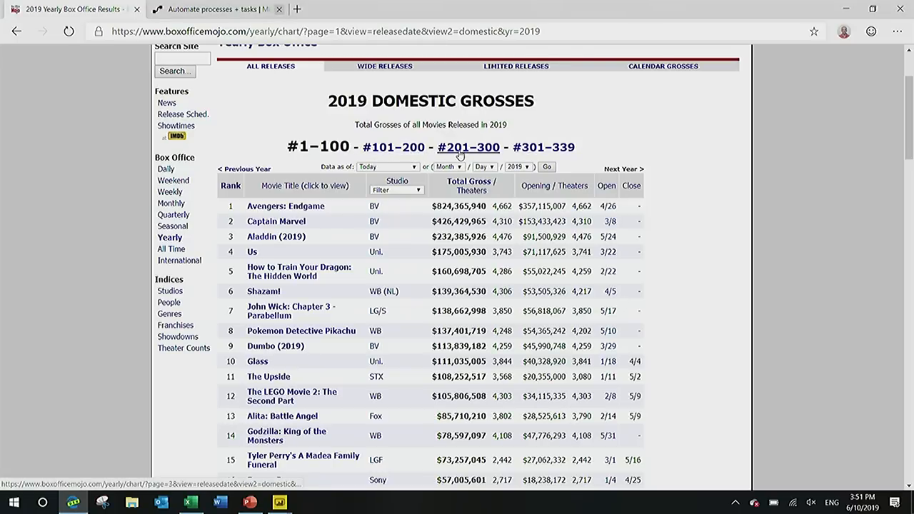
pyautogui.moveTo(575, 150); pyautogui.dragTo(523, 150)
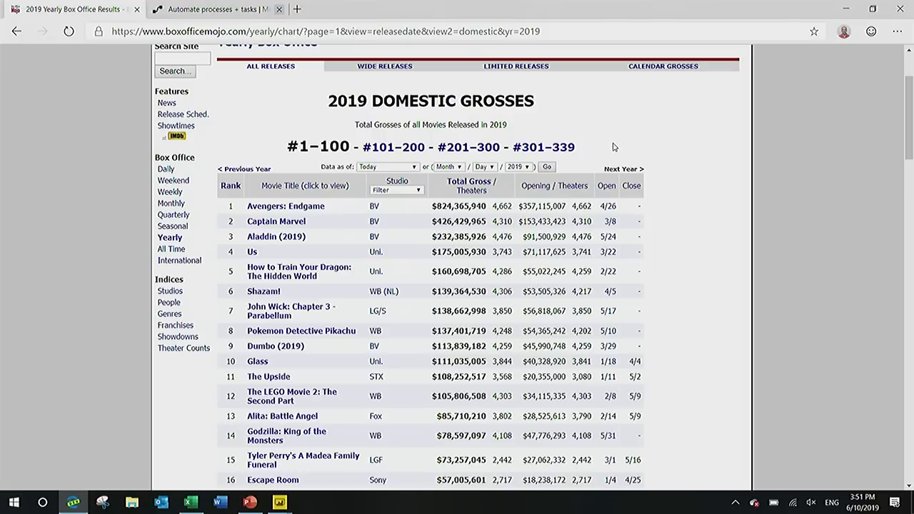
pyautogui.hotkey('alt', 'Tab')
pyautogui.scroll(-5, 599, 213)
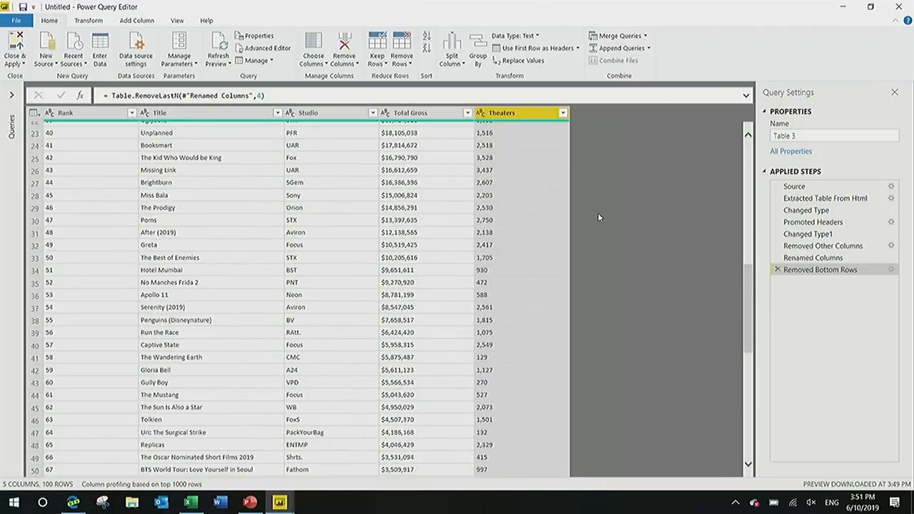
pyautogui.scroll(5, 600, 214)
pyautogui.scroll(-12, 598, 218)
pyautogui.scroll(15, 598, 220)
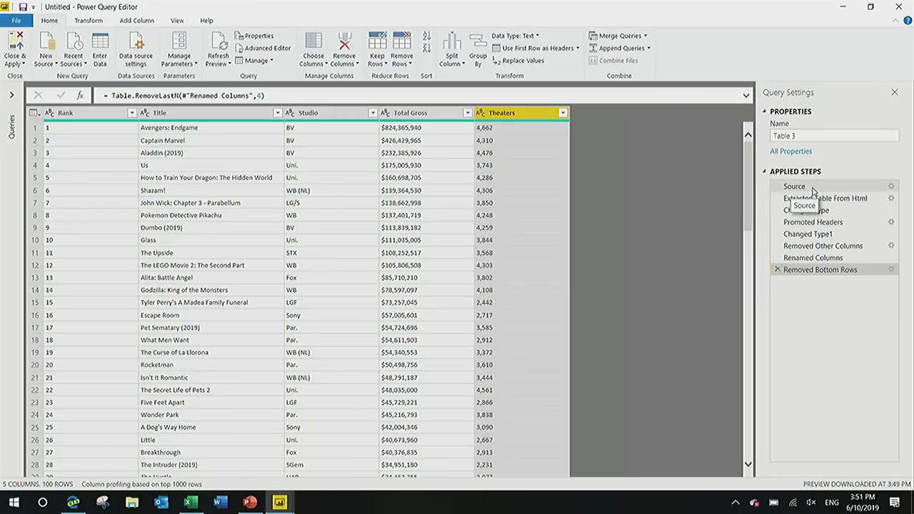
# Open the Source step's web settings and examine the page=1 part of the chart's address in the browser.
pyautogui.click(796, 188)
pyautogui.click(891, 187)
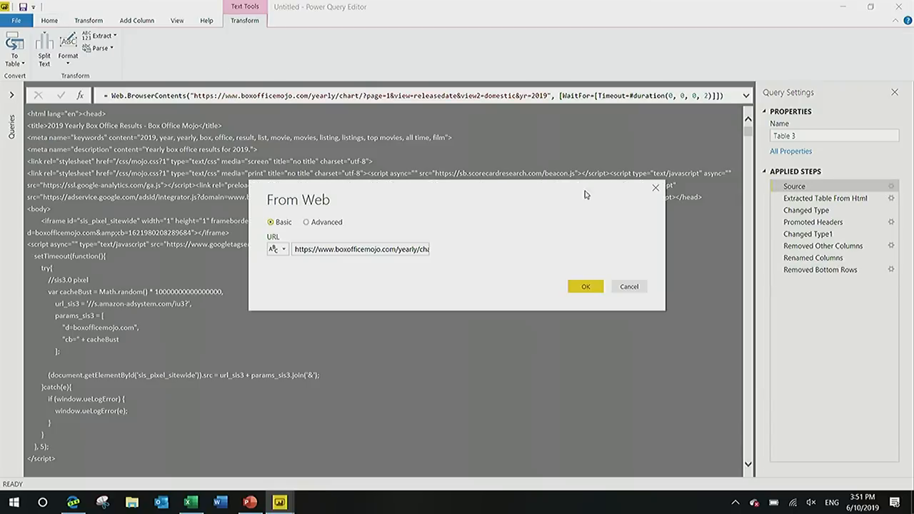
pyautogui.moveTo(372, 245); pyautogui.dragTo(501, 250)
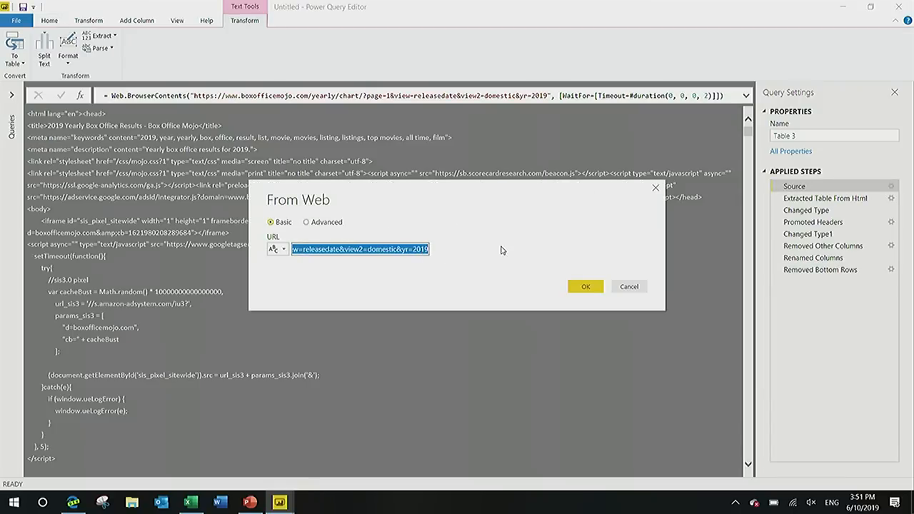
pyautogui.hotkey('alt', 'Tab')
pyautogui.click(329, 32)
pyautogui.click(315, 31)
pyautogui.moveTo(309, 31); pyautogui.dragTo(341, 32)
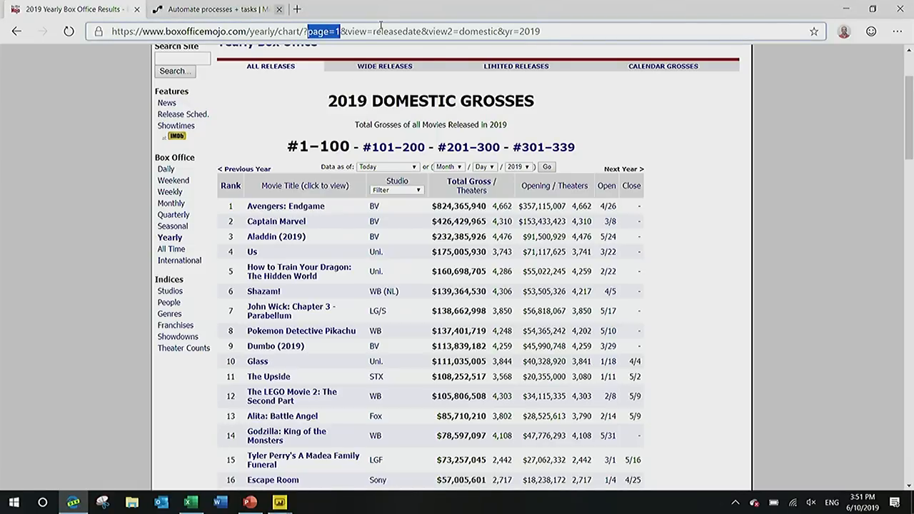
pyautogui.hotkey('alt', 'Tab')
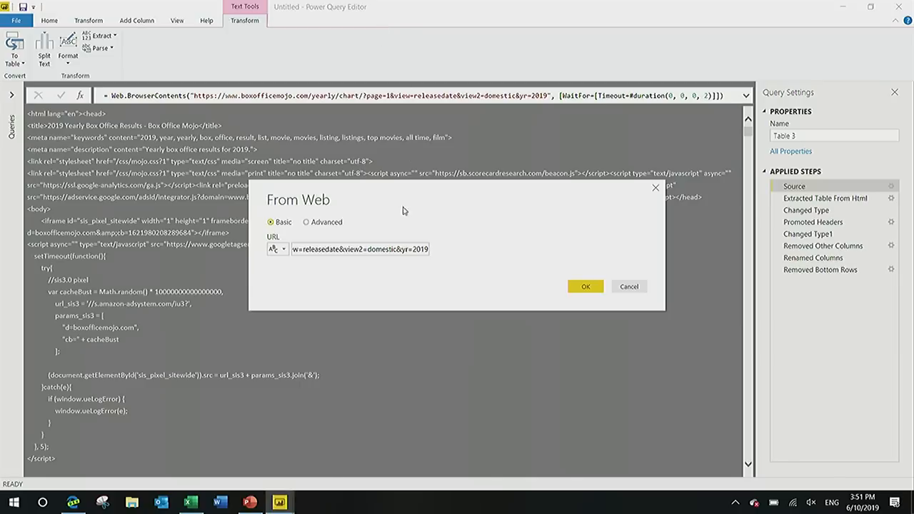
# Switch the web source to Advanced and move the URL text from the page number onward into the second URL part.
pyautogui.click(328, 222)
pyautogui.click(369, 249)
pyautogui.press('Right')
pyautogui.press('Right')
pyautogui.press('Right')
pyautogui.press('Right')
pyautogui.press('Right')
pyautogui.press('Right')
pyautogui.press('Right')
pyautogui.press('Right')
pyautogui.press('Right')
pyautogui.press('Right')
pyautogui.press('Right')
pyautogui.press('Right')
pyautogui.press('Right')
pyautogui.press('Right')
pyautogui.press('Right')
pyautogui.press('Right')
pyautogui.press('Right')
pyautogui.press('Right')
pyautogui.press('Right')
pyautogui.press('Right')
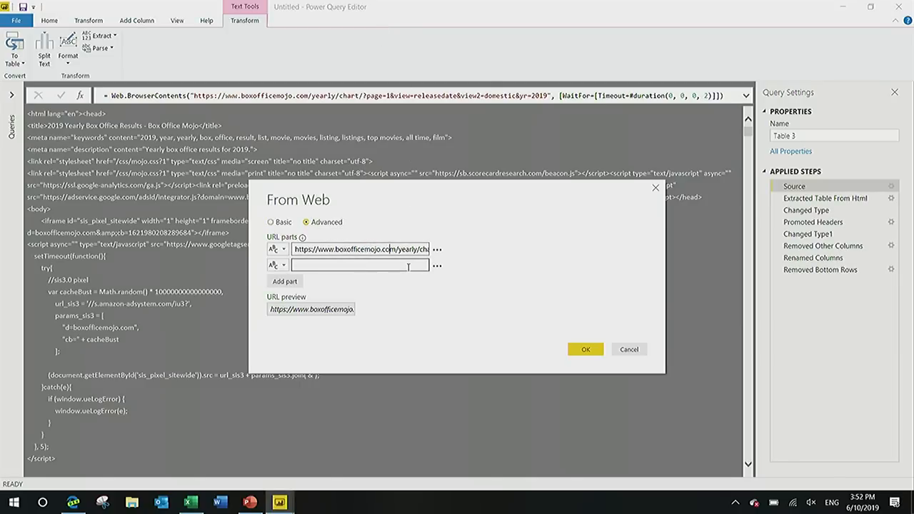
pyautogui.press('Right')
pyautogui.press('Right')
pyautogui.press('Right')
pyautogui.press('Right')
pyautogui.press('Right')
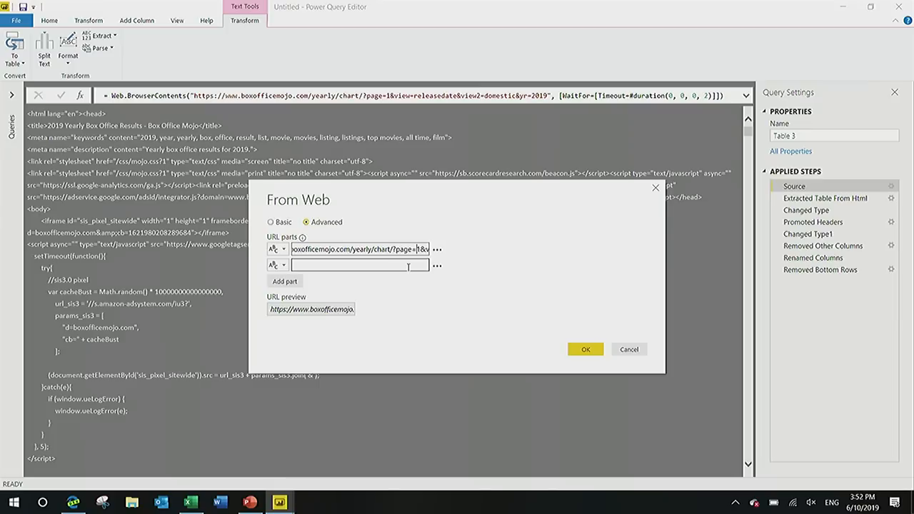
pyautogui.hotkey('shift', 'End')
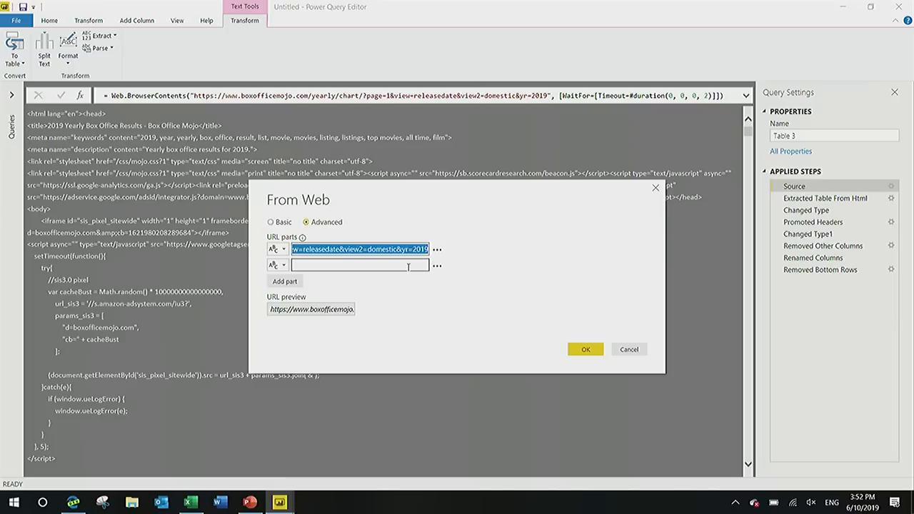
pyautogui.hotkey('ctrl', 'x')
pyautogui.click(408, 269)
pyautogui.hotkey('ctrl', 'v')
# Add a third URL part and move &view=releasedate&view2=domestic&yr=2019 into it, leaving only 1 in the second part.
pyautogui.press('Home')
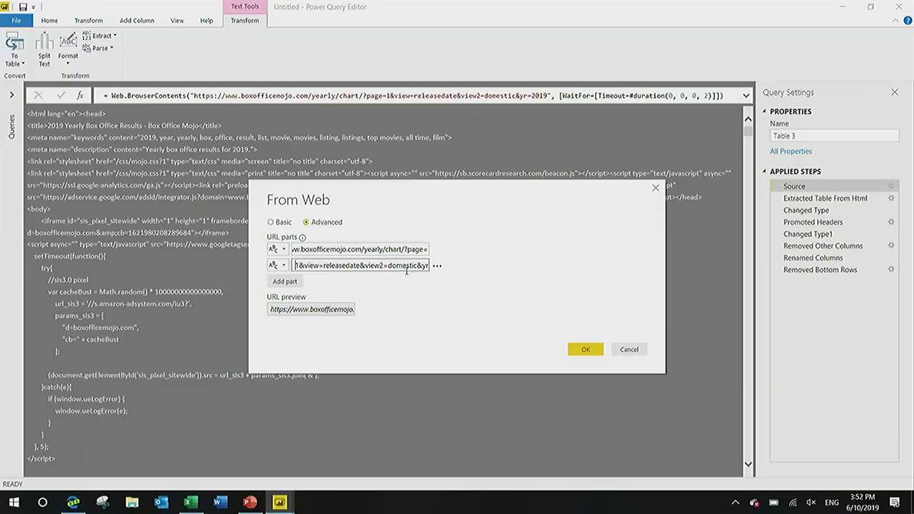
pyautogui.press('Right')
pyautogui.hotkey('shift', 'End')
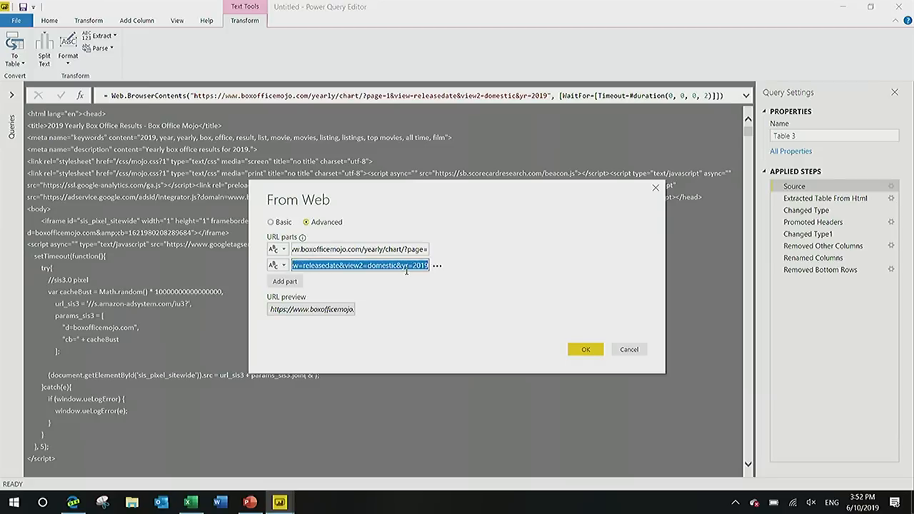
pyautogui.hotkey('ctrl', 'x')
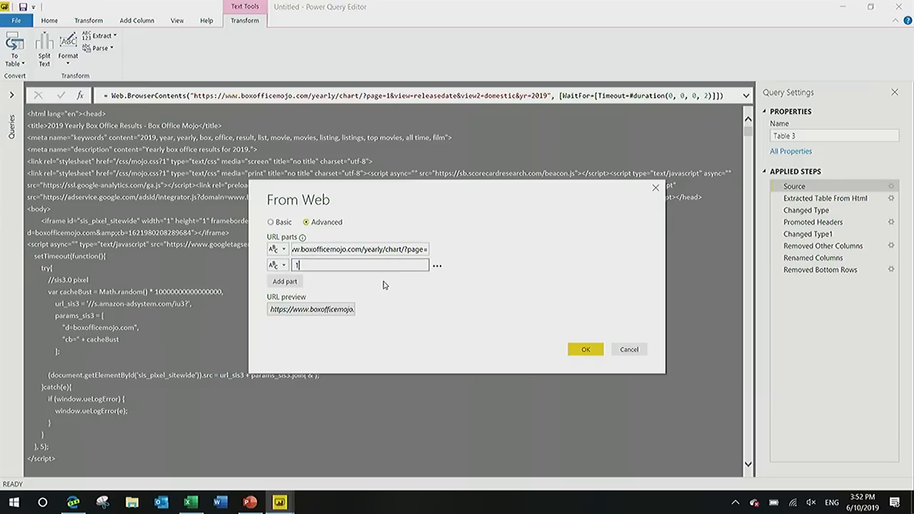
pyautogui.click(297, 283)
pyautogui.hotkey('ctrl', 'v')
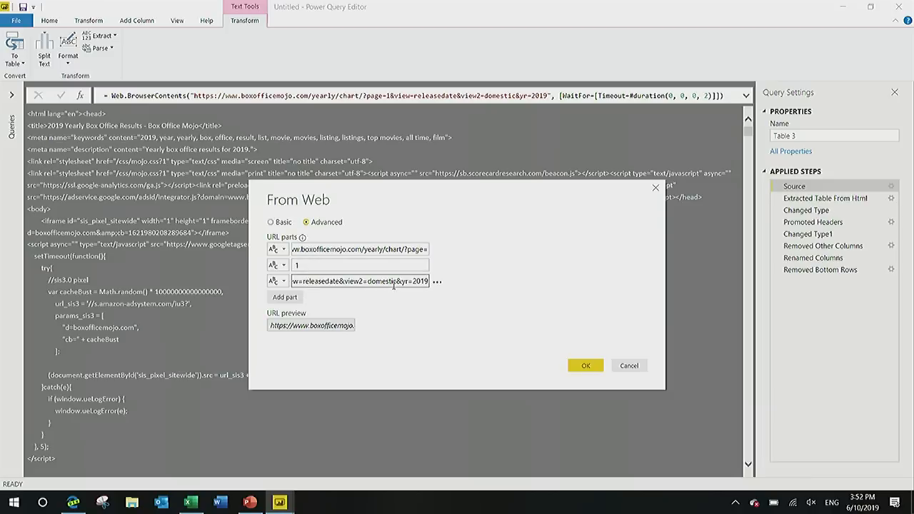
# Set the page-number URL part to 2, apply the source change, and view the result at the Removed Bottom Rows step.
pyautogui.click(368, 266)
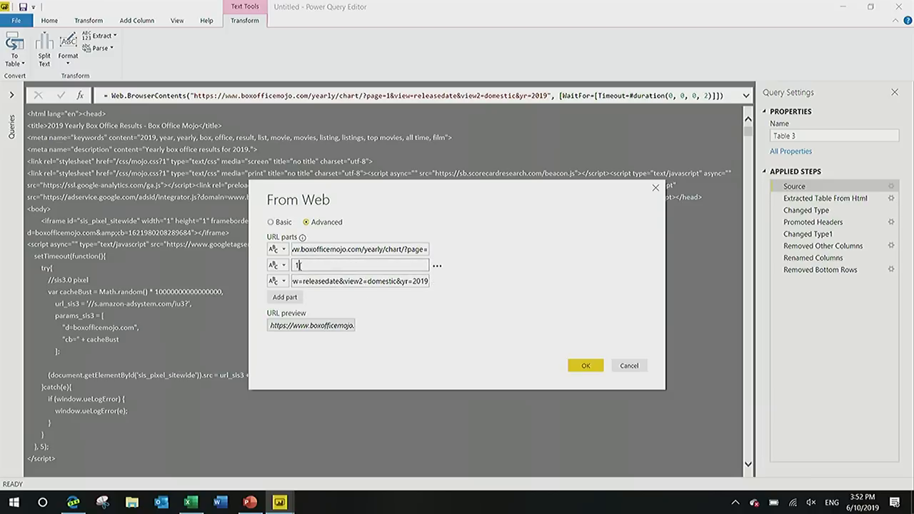
pyautogui.moveTo(303, 269); pyautogui.dragTo(295, 269)
pyautogui.write('2')
pyautogui.click(583, 365)
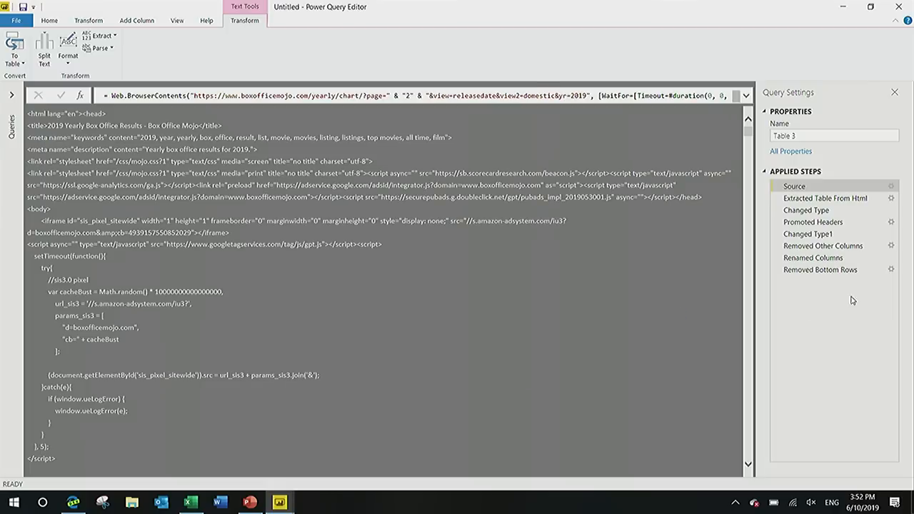
pyautogui.click(851, 274)
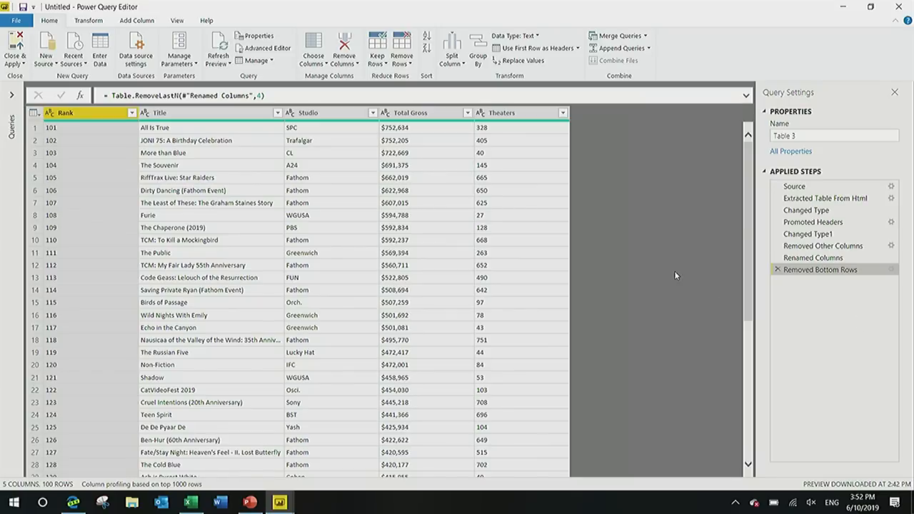
# Replace the Source step's page-number URL part with a new Text parameter named Page, current value 3, and view the Removed Bottom Rows step.
pyautogui.click(846, 188)
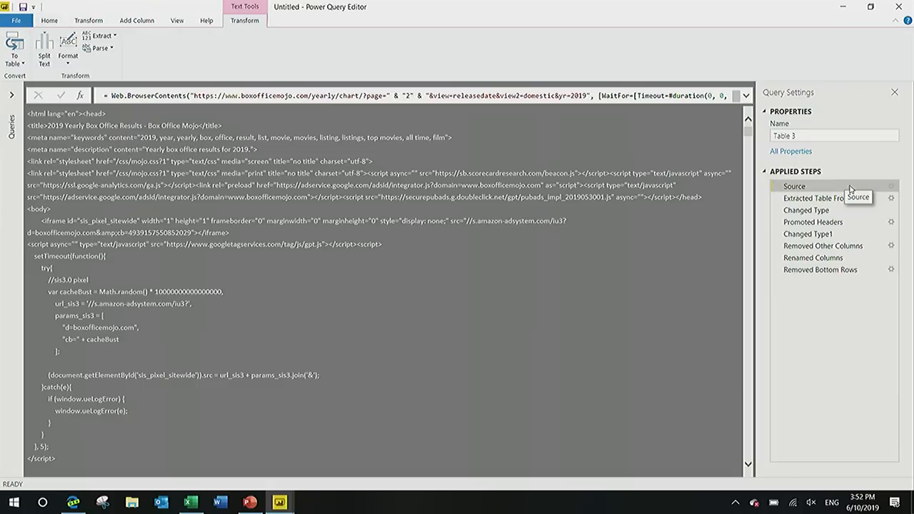
pyautogui.click(891, 187)
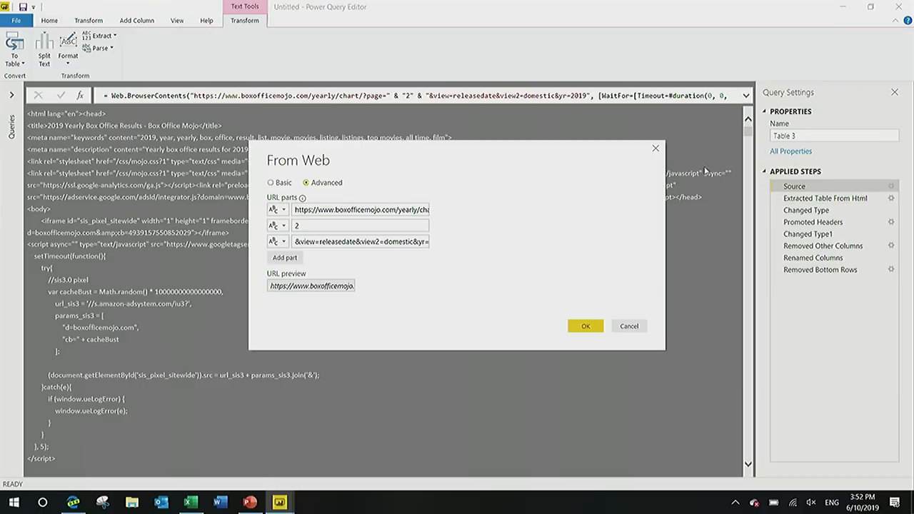
pyautogui.click(284, 227)
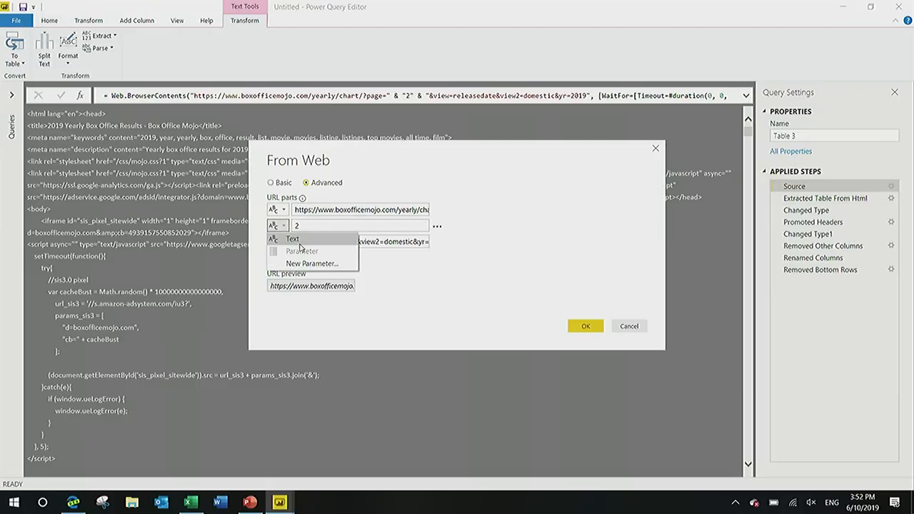
pyautogui.click(307, 263)
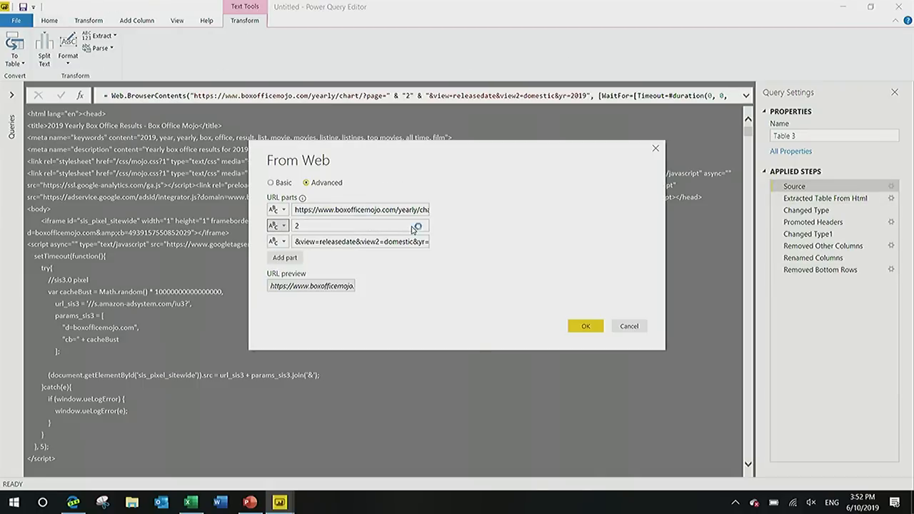
pyautogui.write('Page')
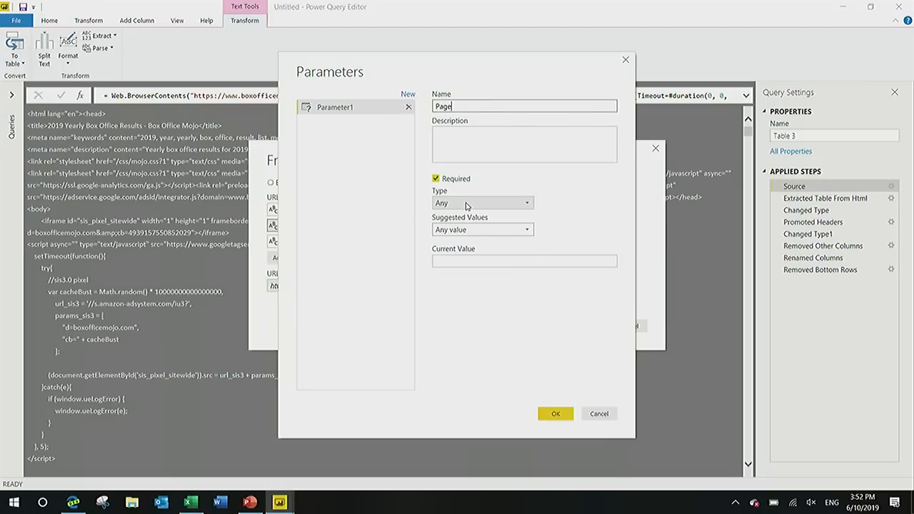
pyautogui.click(465, 203)
pyautogui.click(465, 299)
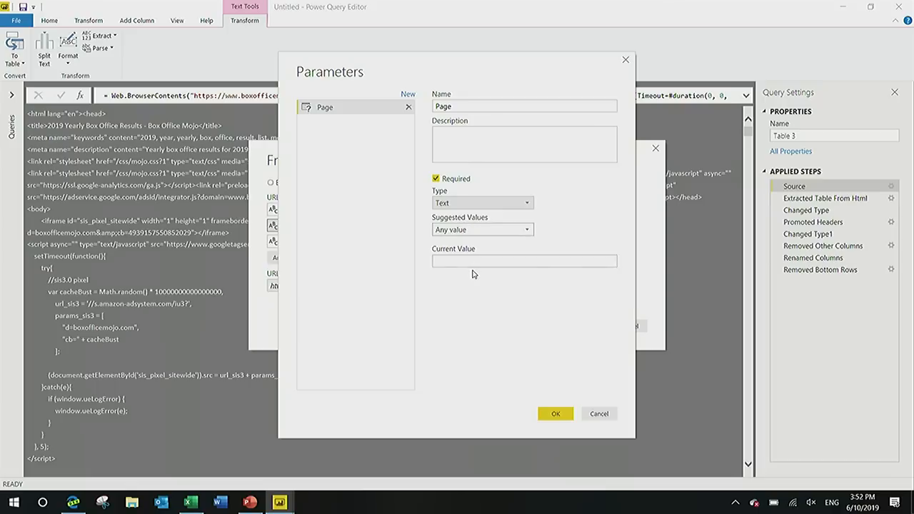
pyautogui.click(475, 261)
pyautogui.write('3')
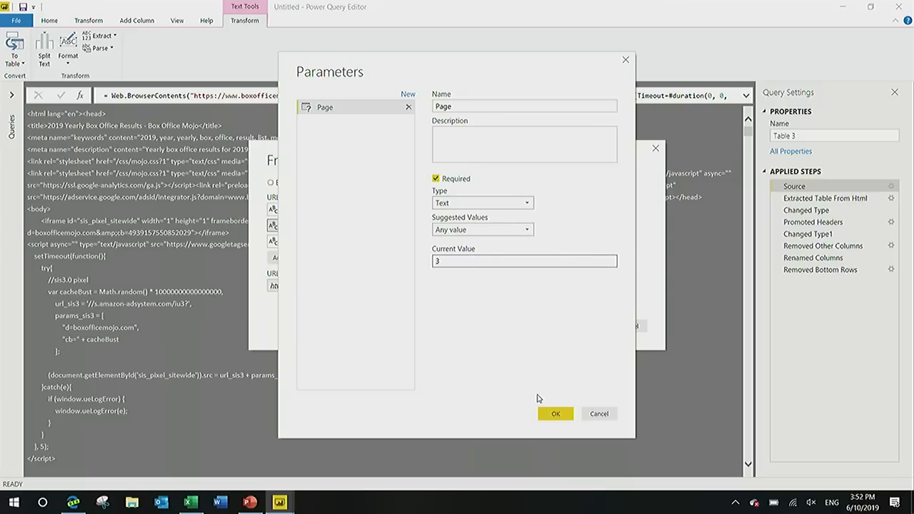
pyautogui.click(554, 413)
pyautogui.click(585, 327)
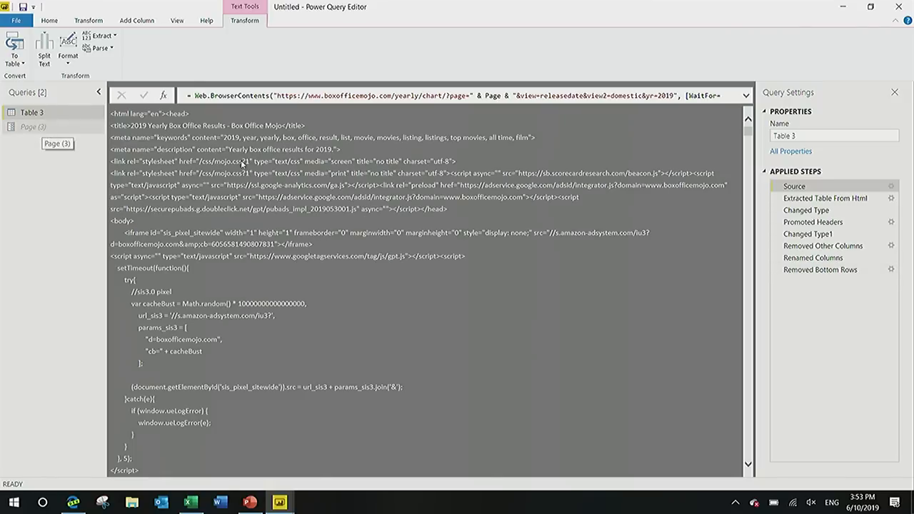
pyautogui.click(821, 276)
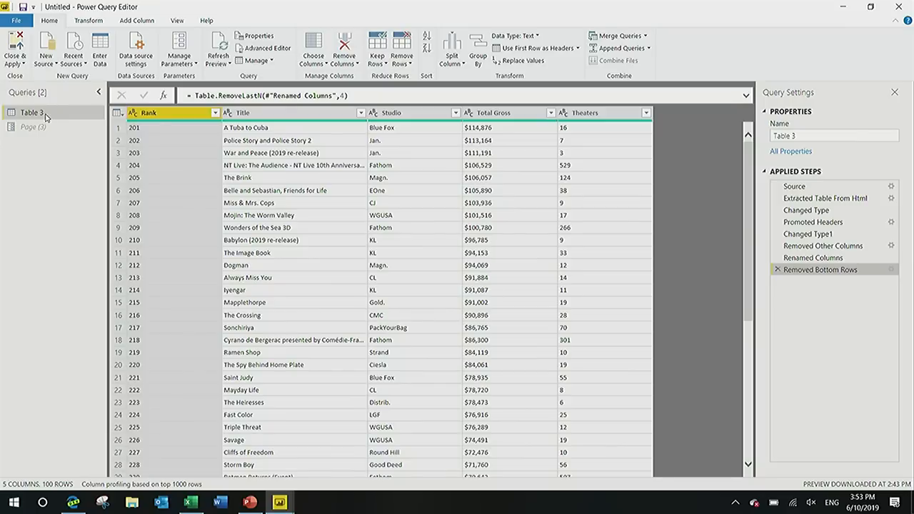
# Create a function named GetPage from the Table 3 query.
pyautogui.rightClick(45, 115)
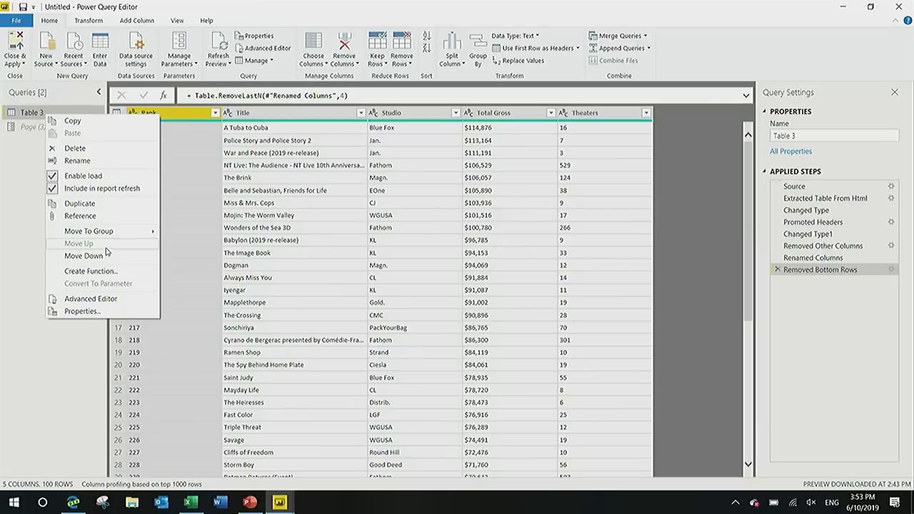
pyautogui.click(107, 272)
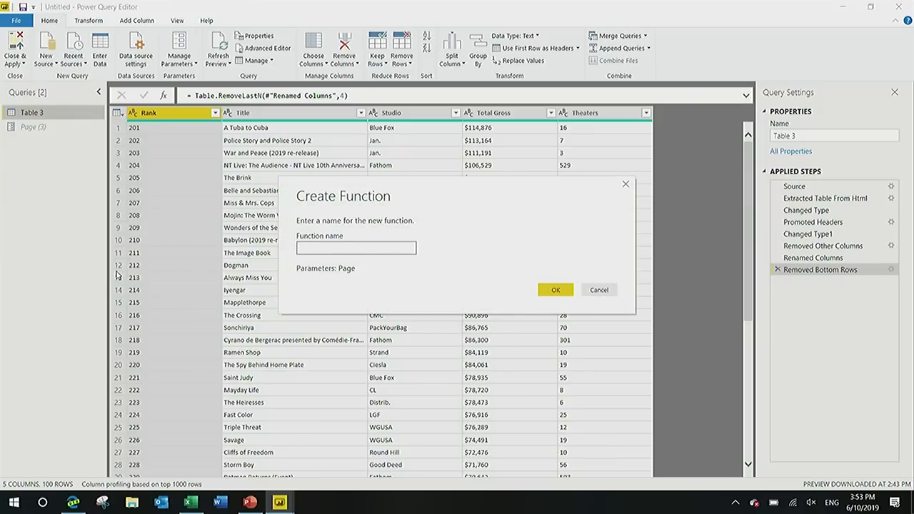
pyautogui.write('GetPage')
pyautogui.click(555, 290)
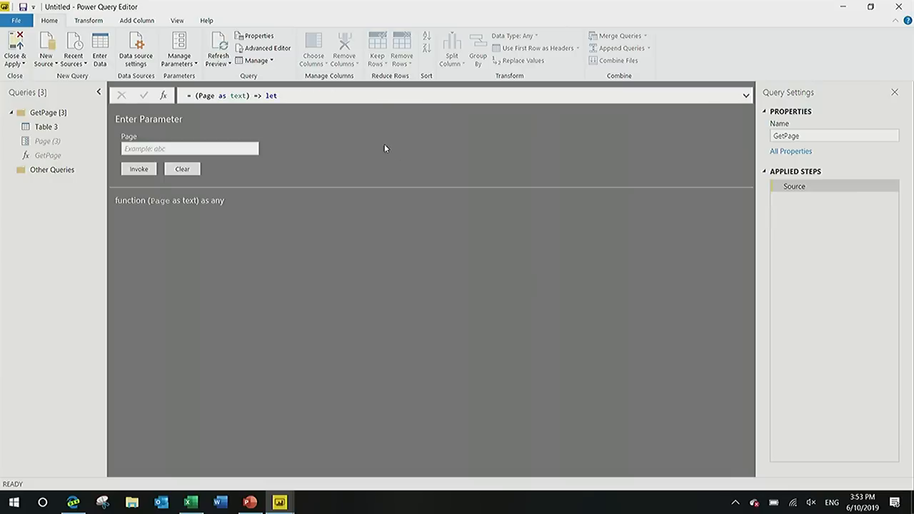
# Invoke the GetPage function with Page set to 4 and check the resulting table.
pyautogui.click(218, 149)
pyautogui.write('4')
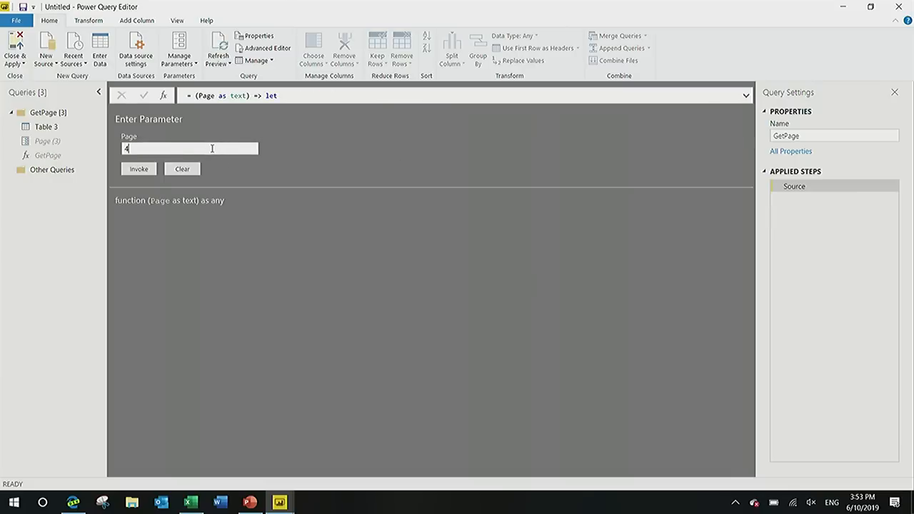
pyautogui.click(128, 169)
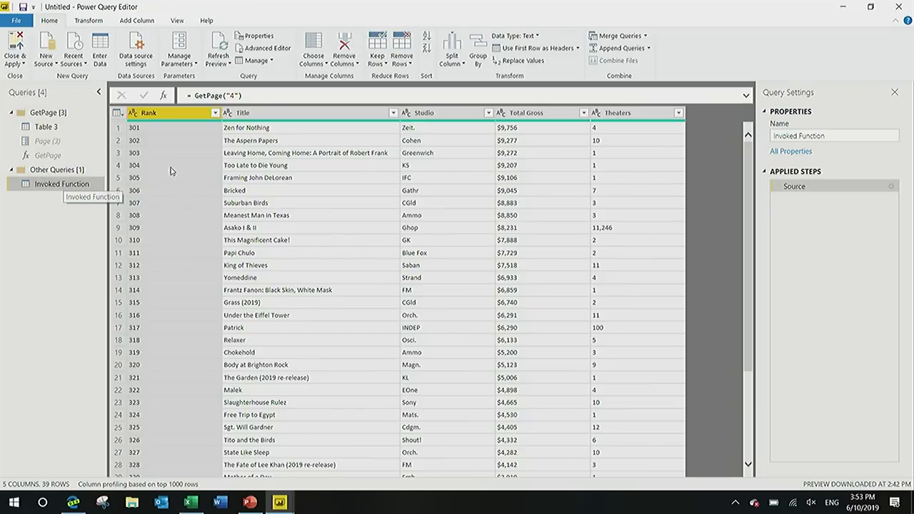
pyautogui.moveTo(170, 125)
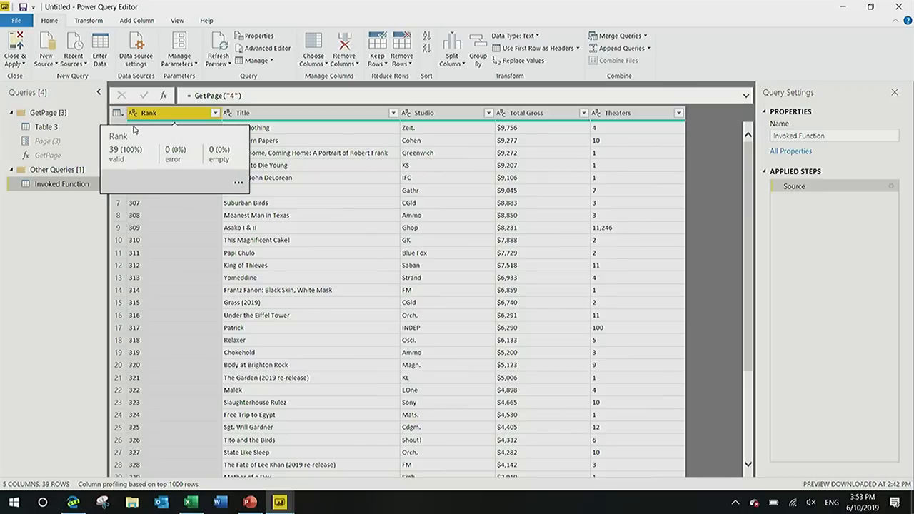
pyautogui.rightClick(87, 183)
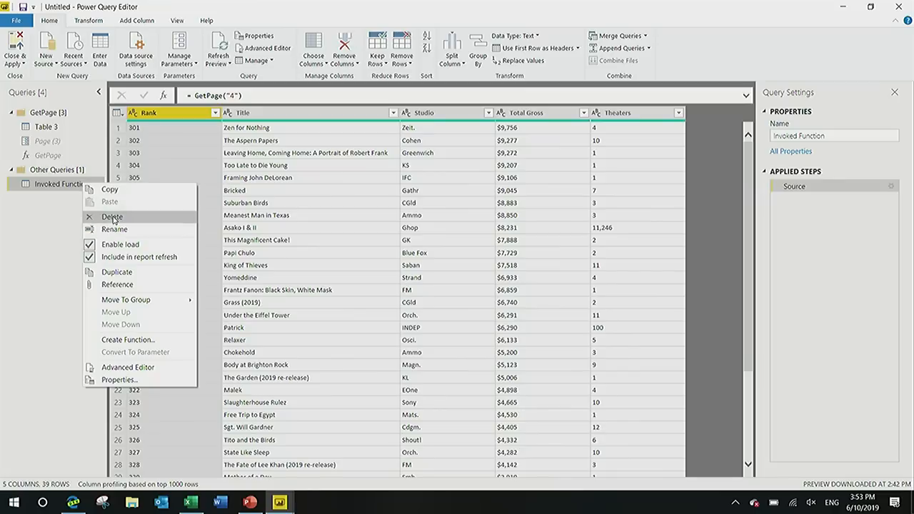
pyautogui.click(18, 217)
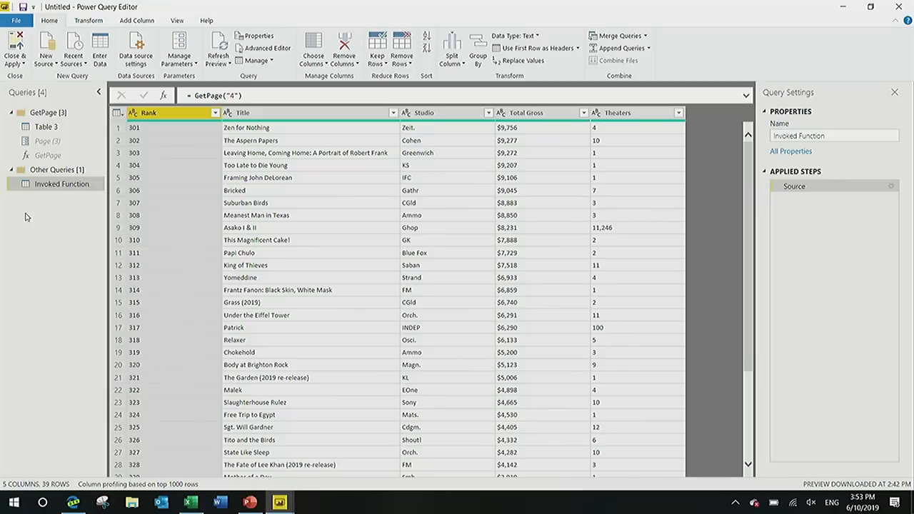
# Add a blank query that generates a list of page numbers with the formula = {1..10}.
pyautogui.click(45, 62)
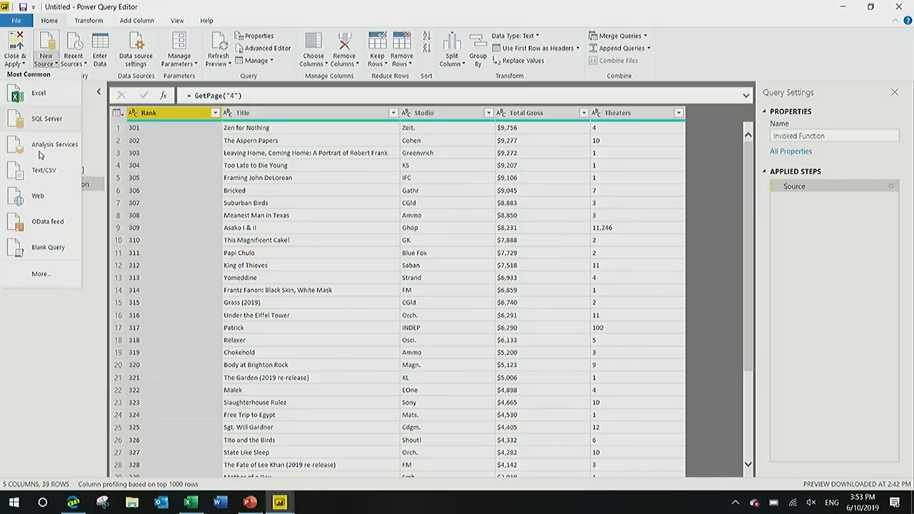
pyautogui.click(49, 252)
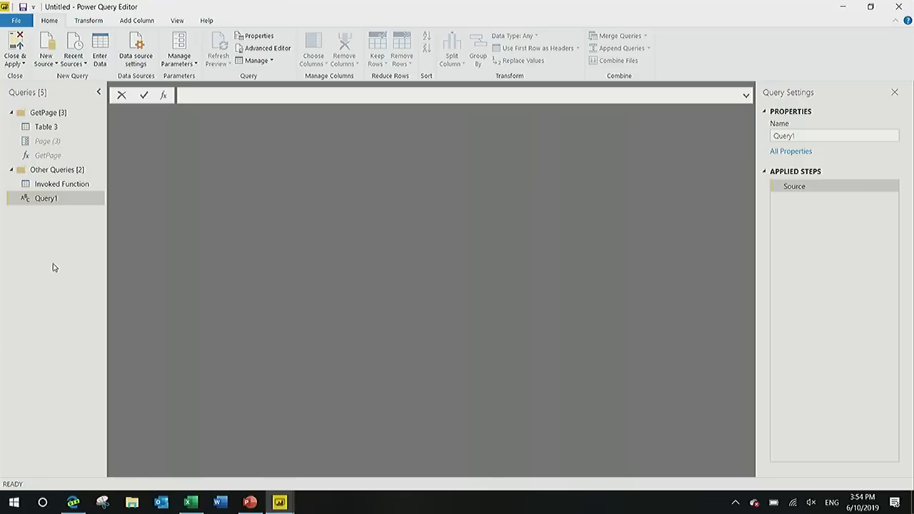
pyautogui.write('= {1..10')
pyautogui.press('Return')
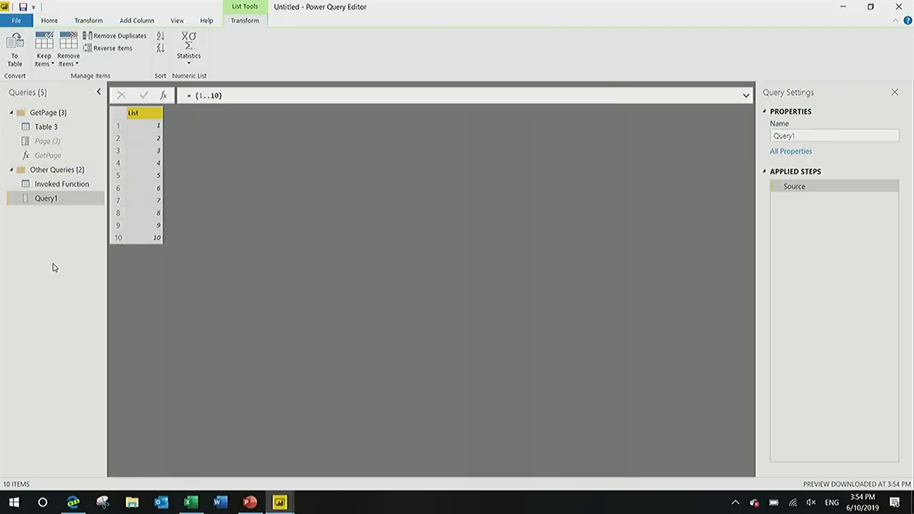
# Convert the number list to a table with no delimiter and set Column1's data type to Text.
pyautogui.click(14, 51)
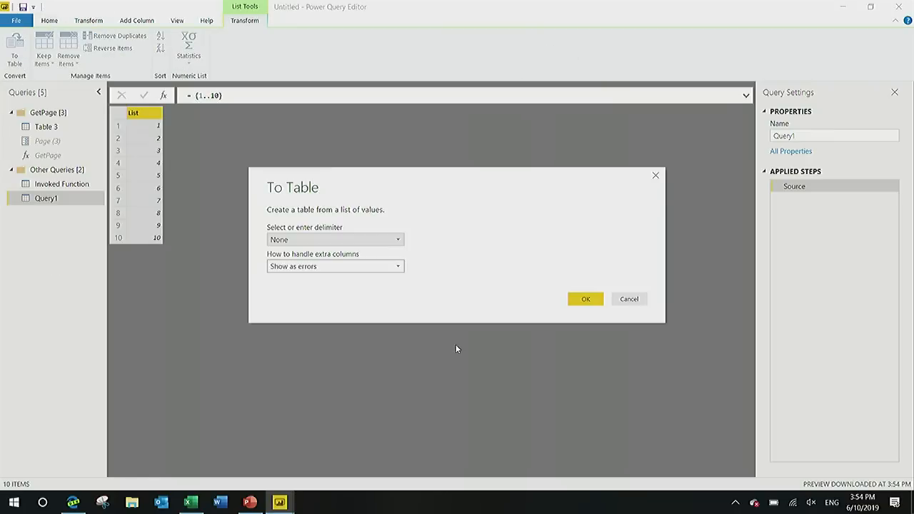
pyautogui.press('Return')
pyautogui.click(498, 292)
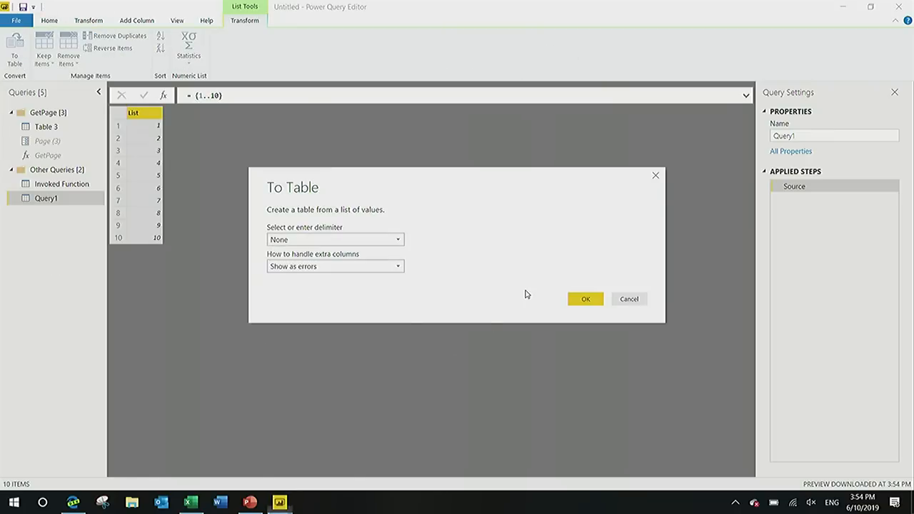
pyautogui.click(585, 300)
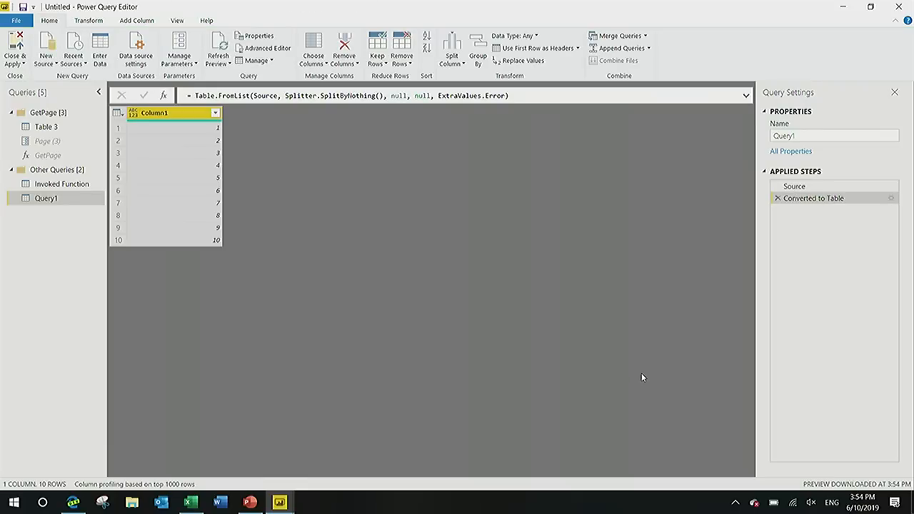
pyautogui.click(134, 113)
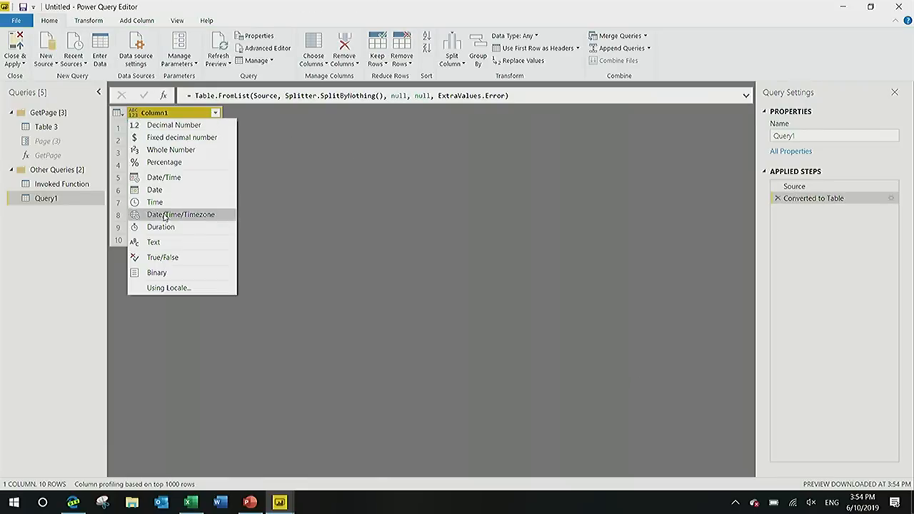
pyautogui.click(154, 242)
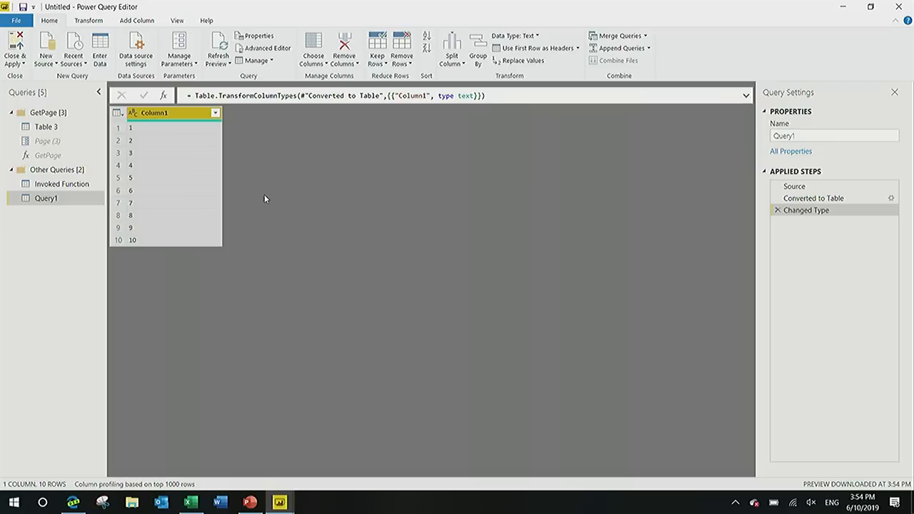
# Invoke the custom function GetPage for each row, using Column1 as Page and GetPage as the new column name.
pyautogui.click(143, 21)
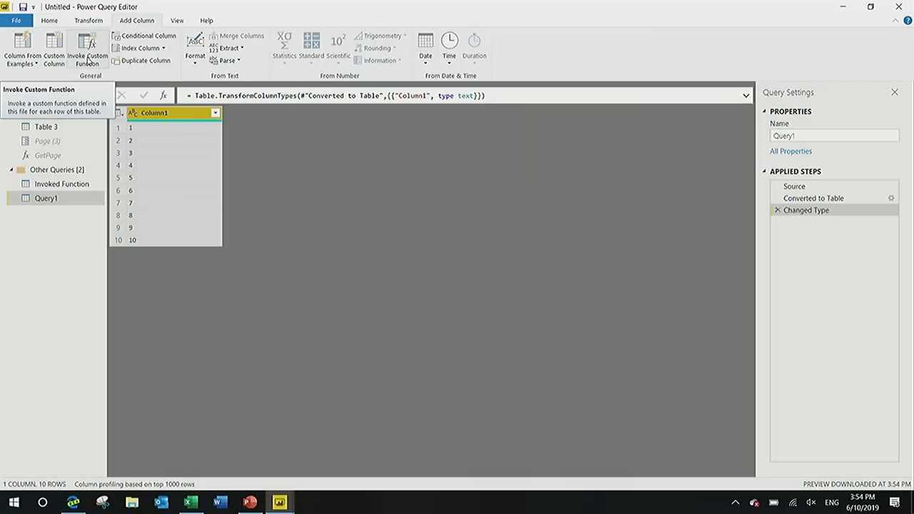
pyautogui.click(87, 59)
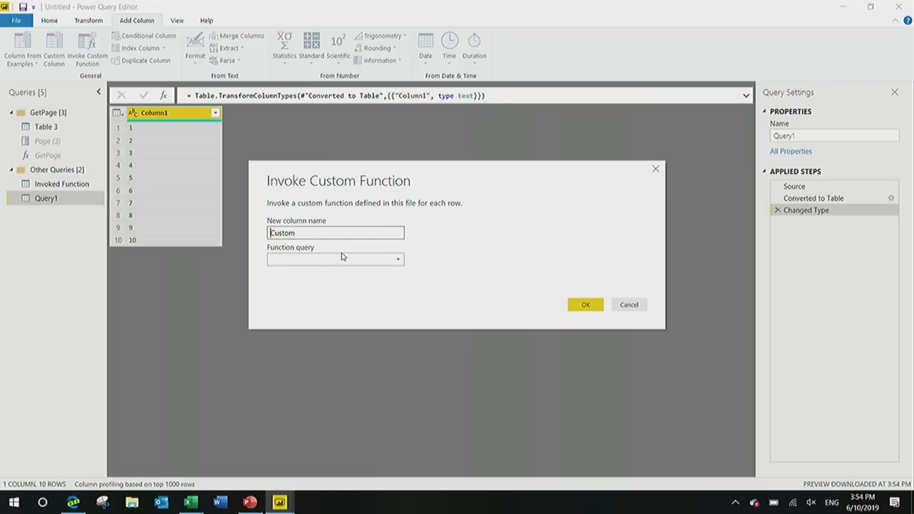
pyautogui.click(373, 258)
pyautogui.click(363, 273)
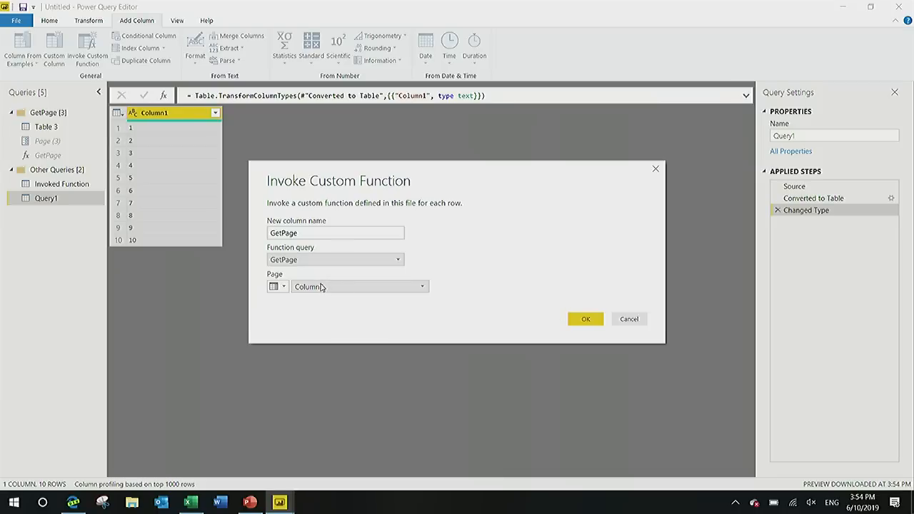
pyautogui.click(580, 319)
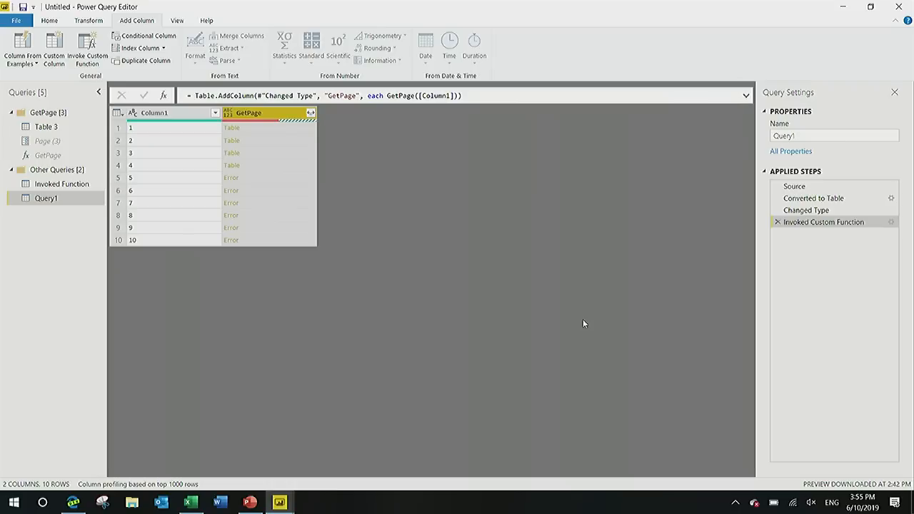
# Preview the nested table for page 1, then examine the GetPage column's quality and the error for page 5.
pyautogui.click(307, 129)
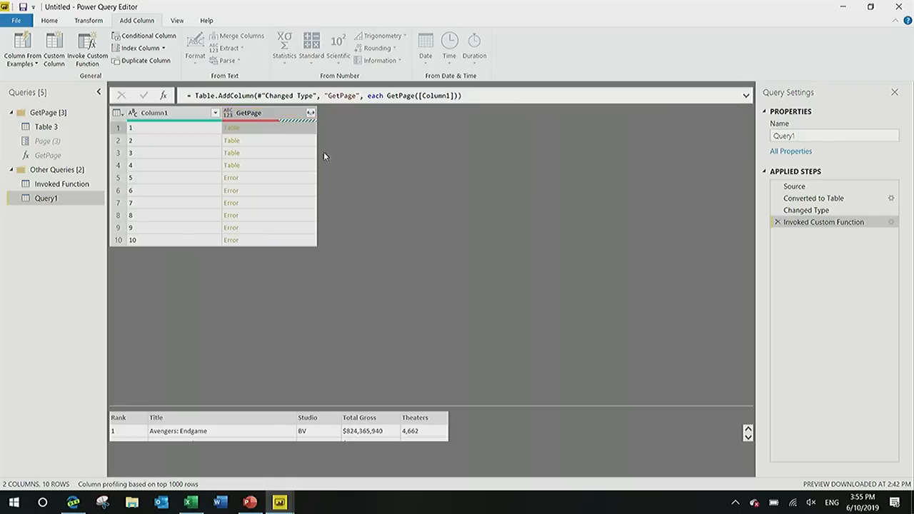
pyautogui.scroll(-1, 588, 426)
pyautogui.moveTo(580, 408); pyautogui.dragTo(575, 254)
pyautogui.moveTo(748, 303); pyautogui.dragTo(661, 414)
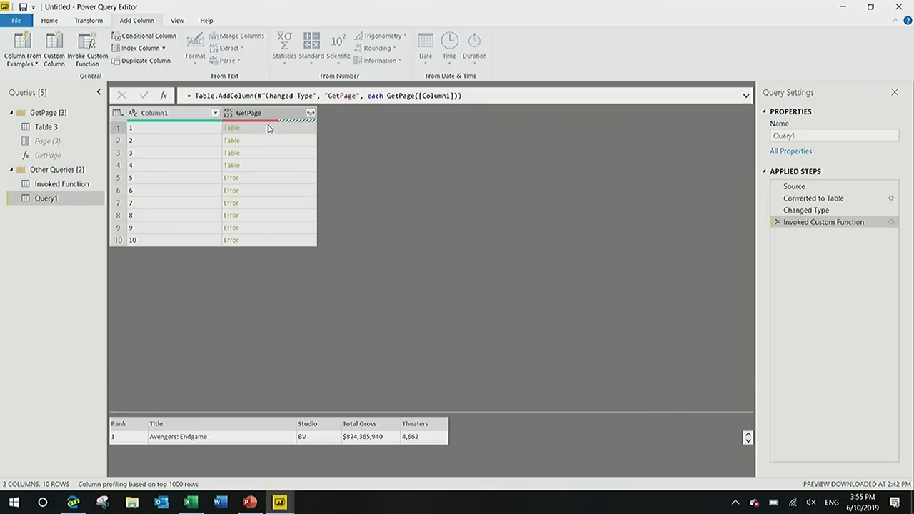
pyautogui.moveTo(269, 123)
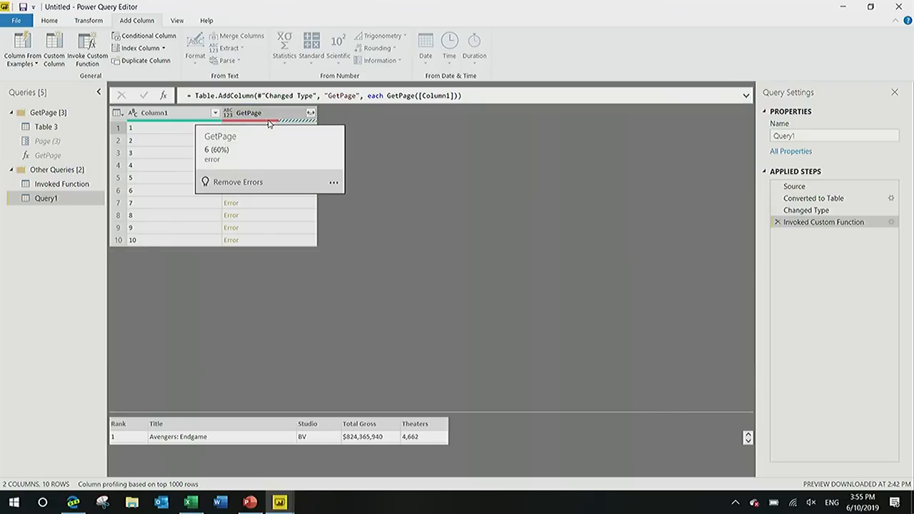
pyautogui.click(292, 178)
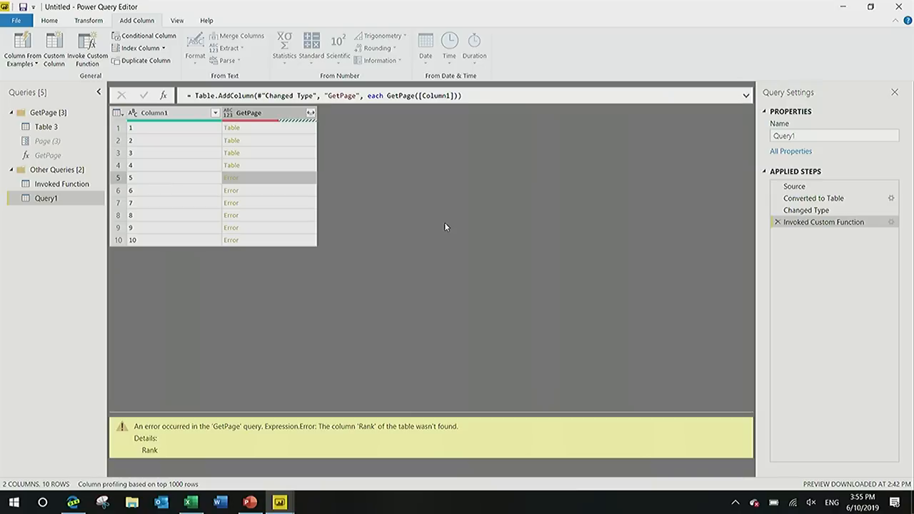
# Remove the rows that contain errors in the GetPage column.
pyautogui.click(271, 114)
pyautogui.click(50, 20)
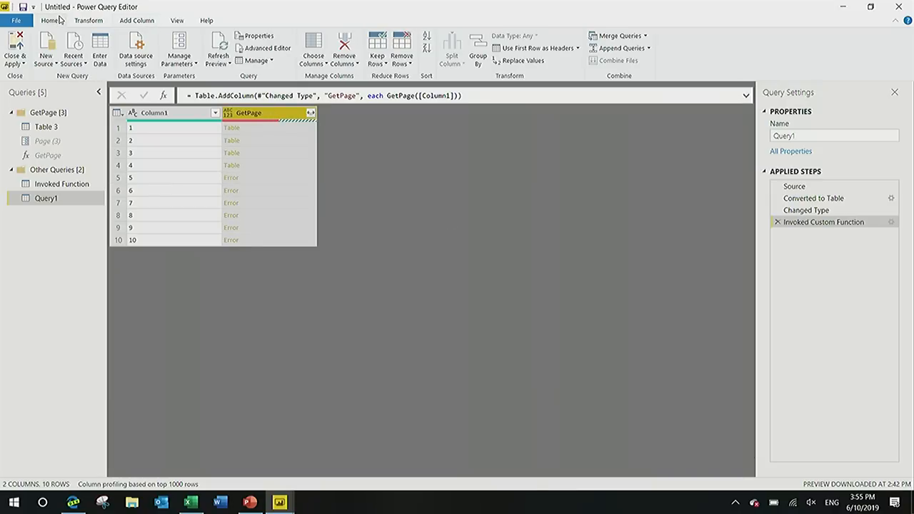
pyautogui.click(402, 56)
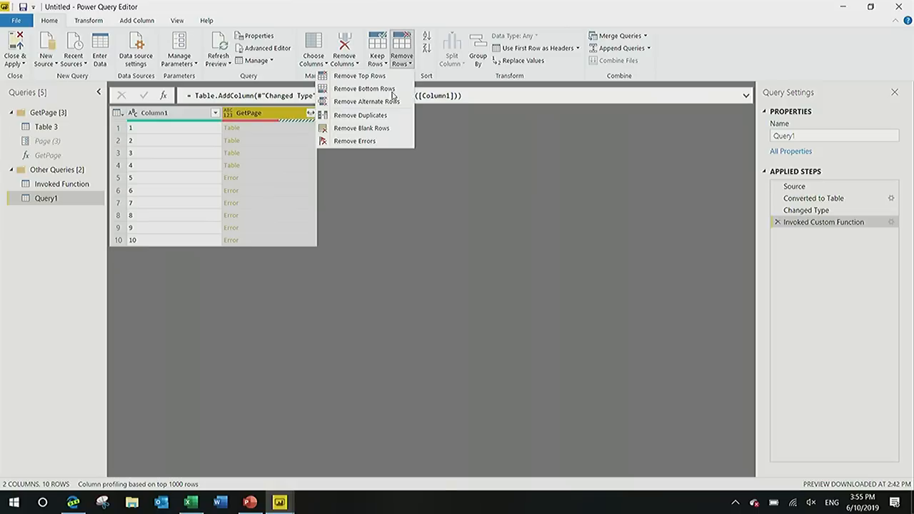
pyautogui.click(371, 143)
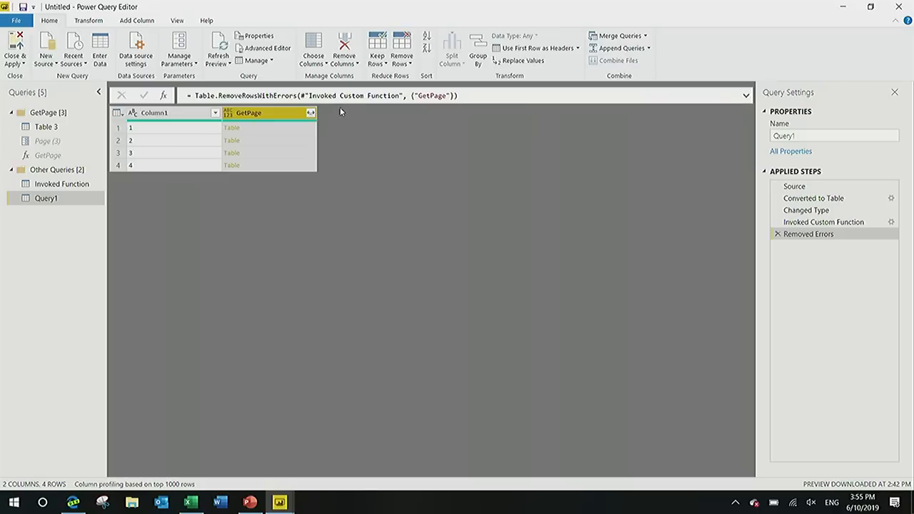
# Expand the GetPage tables into Rank, Title, Studio, Total Gross and Theaters, without using the original column name as prefix.
pyautogui.click(311, 113)
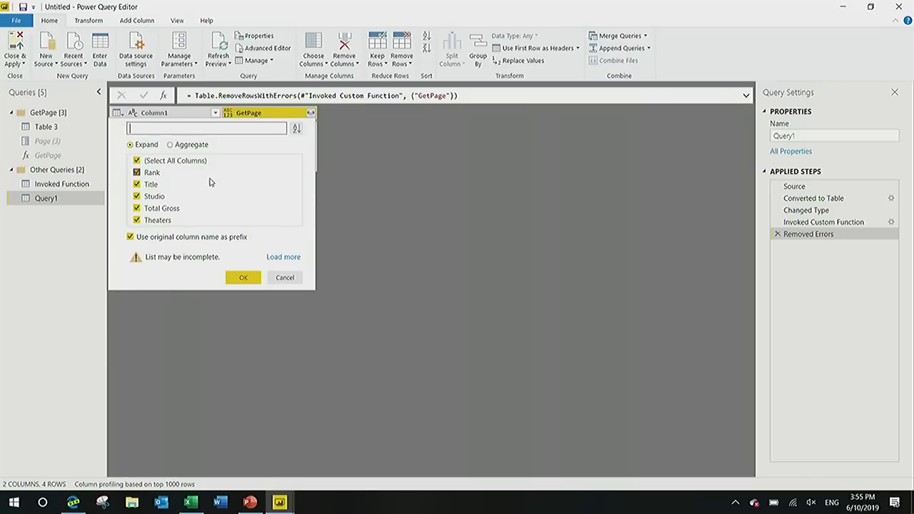
pyautogui.click(156, 240)
pyautogui.click(241, 279)
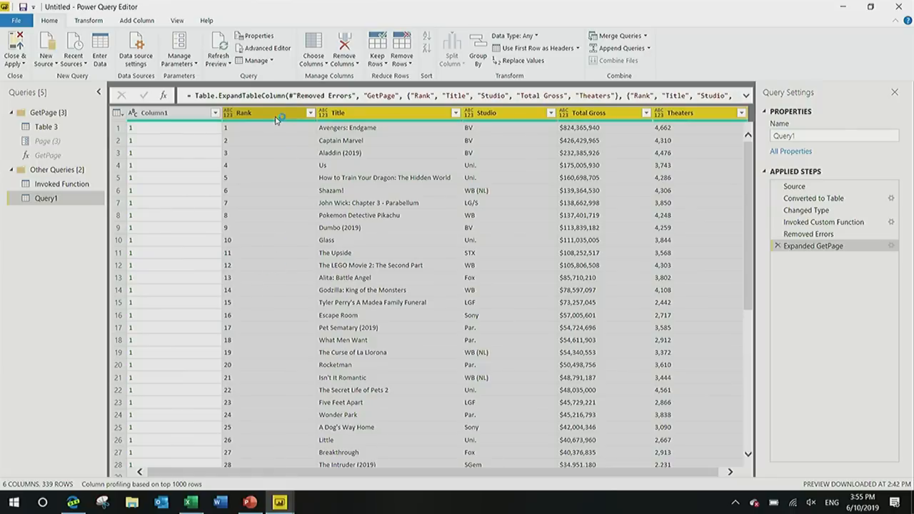
pyautogui.moveTo(266, 122)
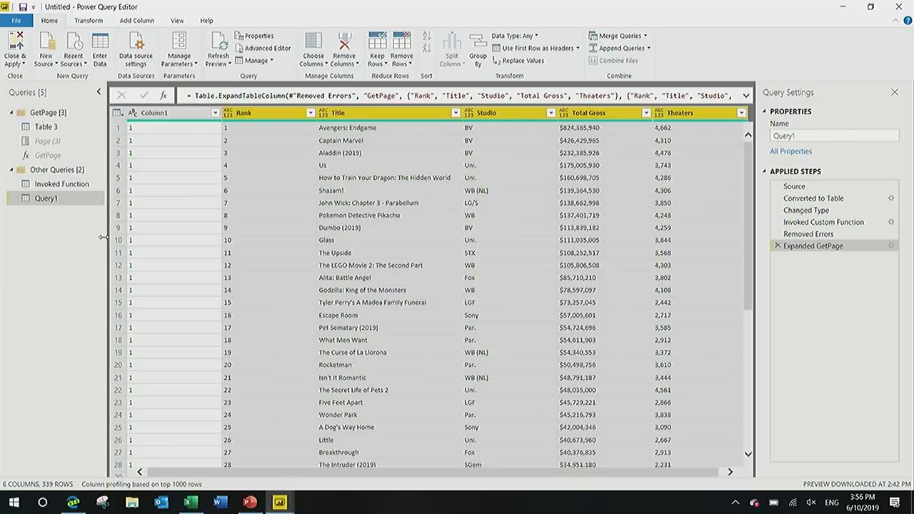
# Switch to PowerPoint and start the slide show from the Power Query Overview demo slide.
pyautogui.click(249, 502)
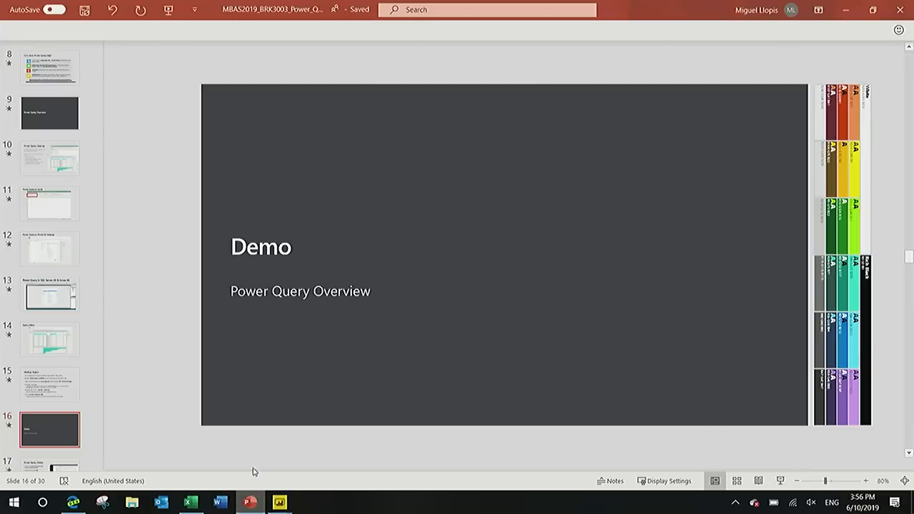
pyautogui.click(781, 480)
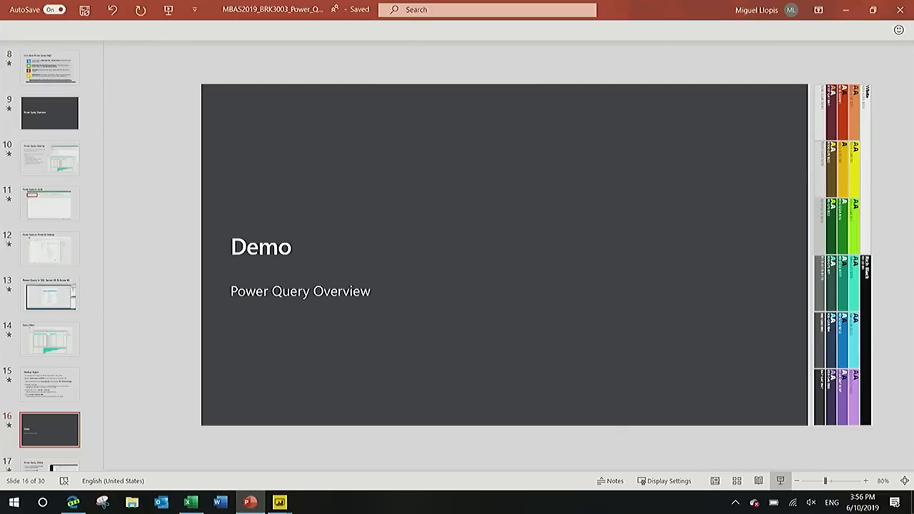
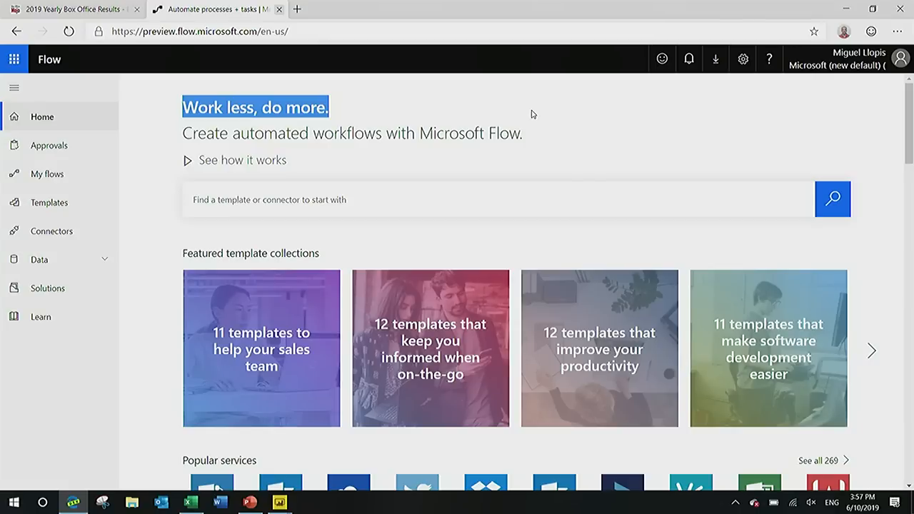
# Open the list of own flows and dismiss the broken connections notice.
pyautogui.click(531, 115)
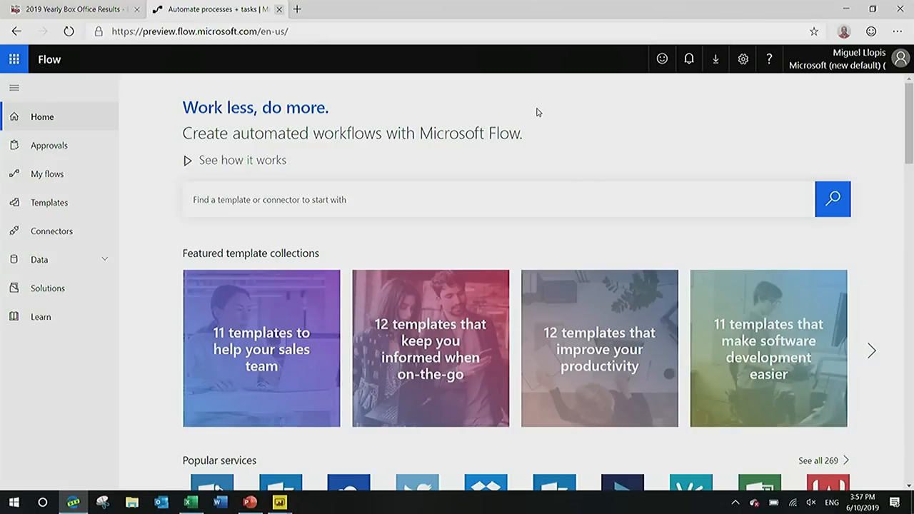
pyautogui.click(84, 183)
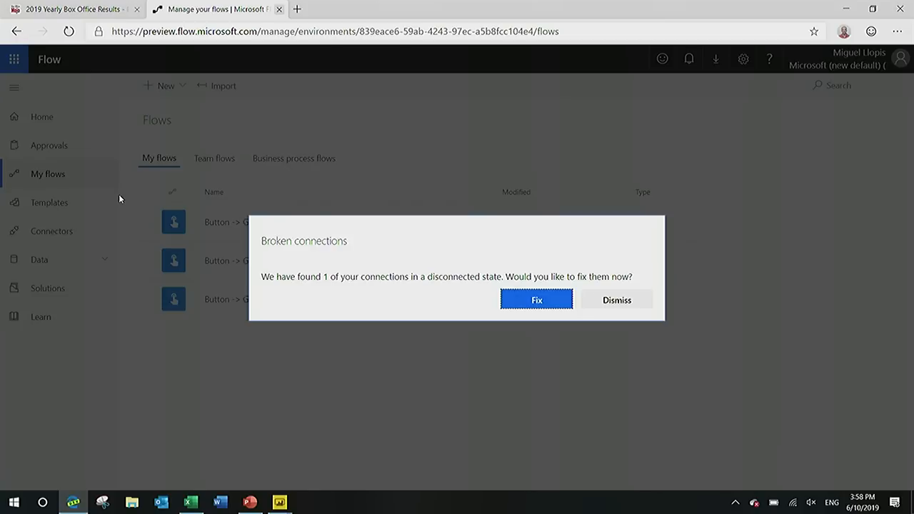
pyautogui.click(587, 308)
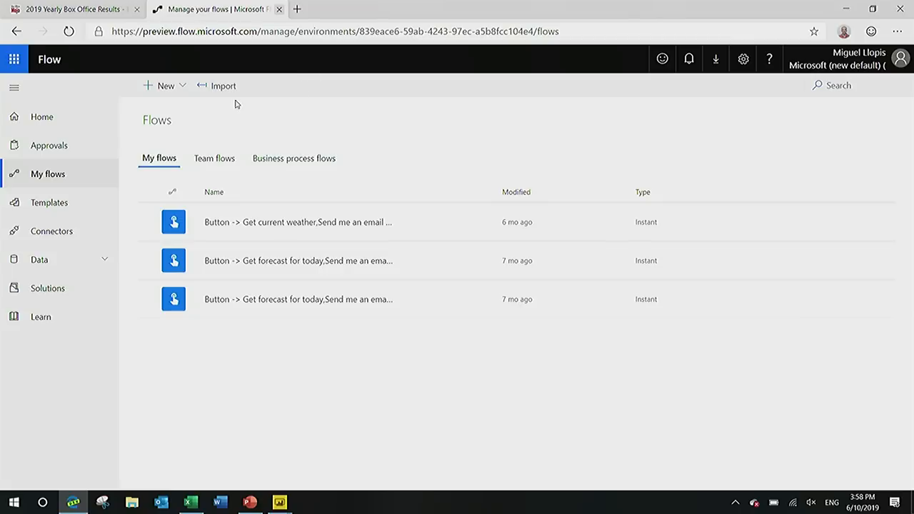
# Create a scheduled flow from blank named MBAS2019 that repeats every 1 hour.
pyautogui.click(166, 86)
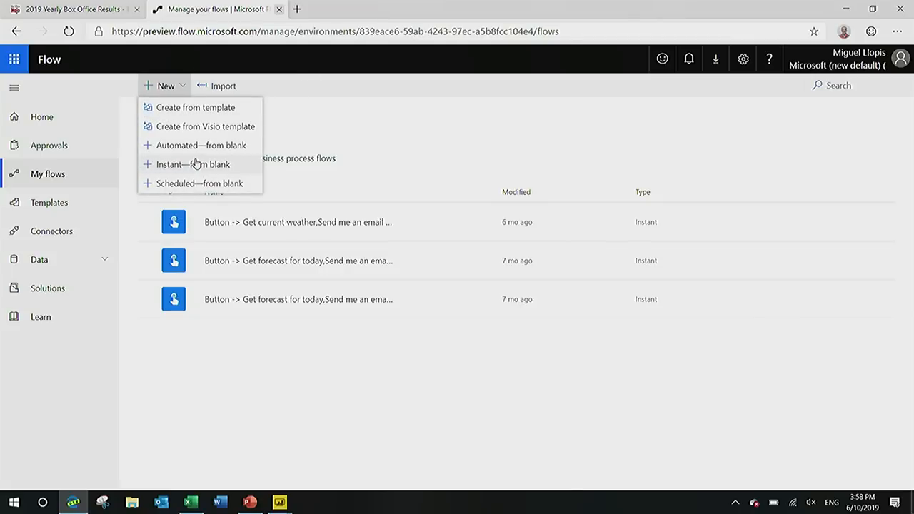
pyautogui.click(191, 184)
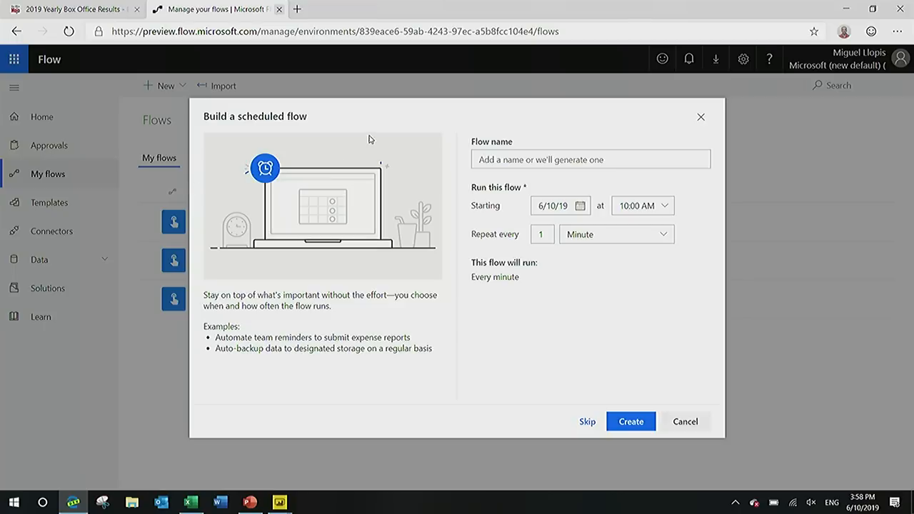
pyautogui.click(562, 158)
pyautogui.write('MBAS2019')
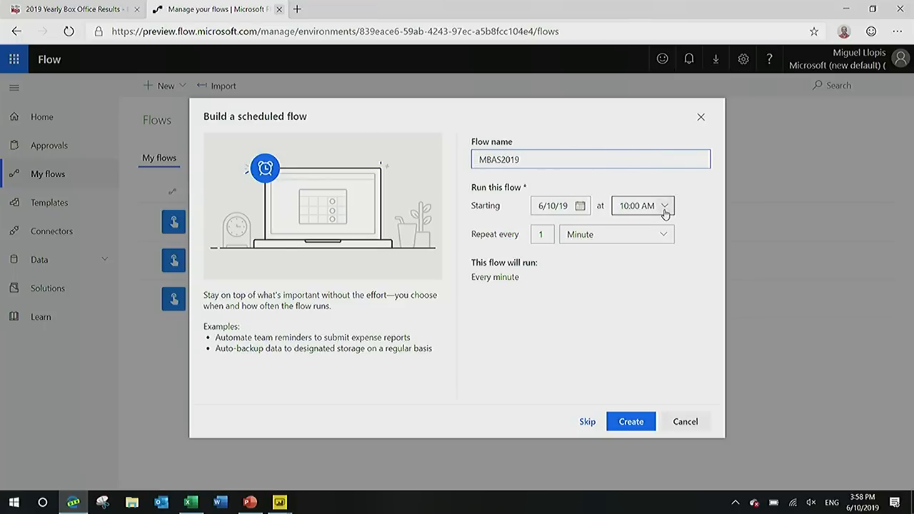
pyautogui.click(636, 235)
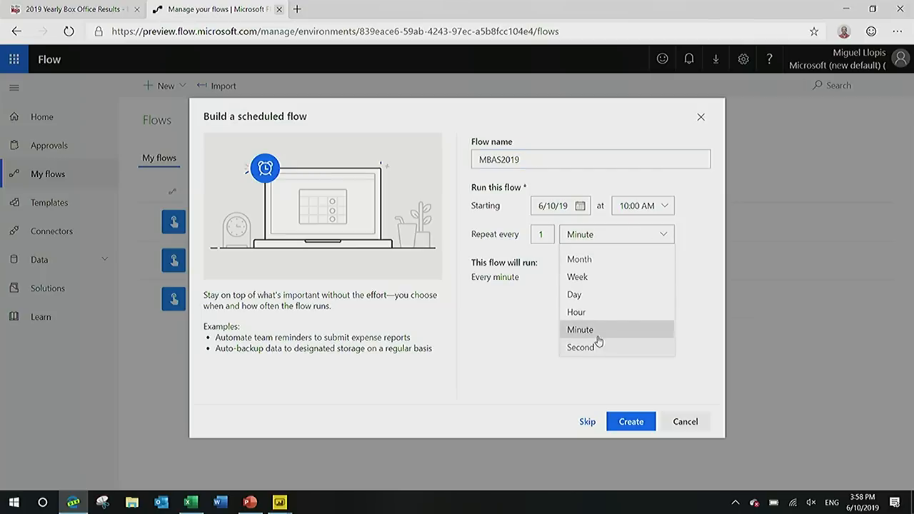
pyautogui.click(590, 313)
pyautogui.click(622, 422)
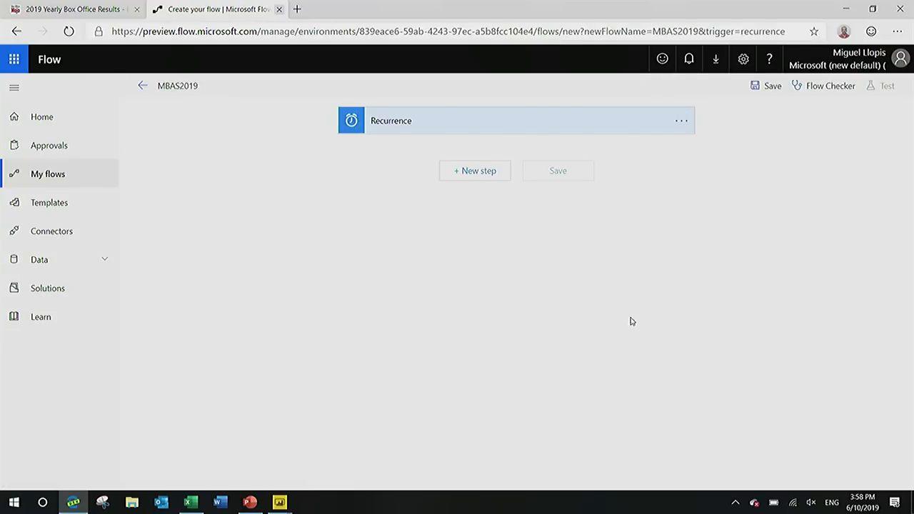
# Add a new step with SQL Server's Transform data using Power Query action, found by searching for "power query".
pyautogui.click(490, 175)
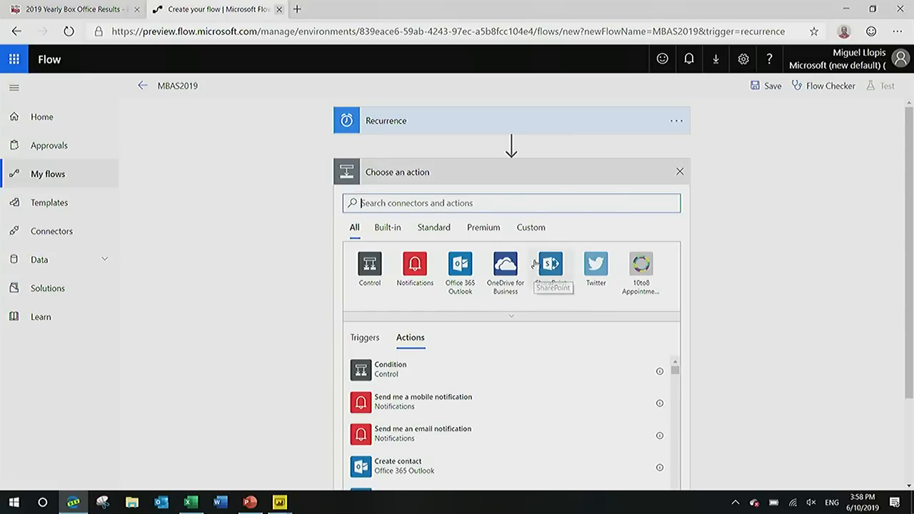
pyautogui.write('pdwe')
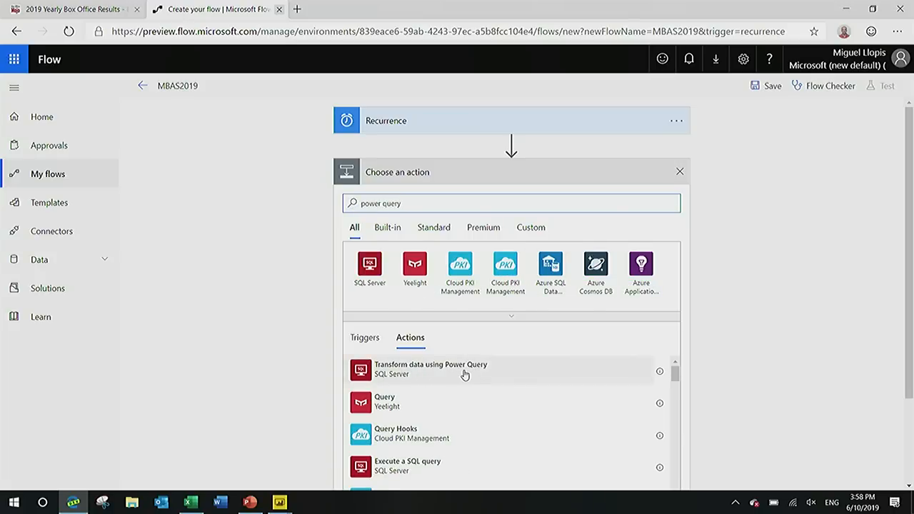
pyautogui.click(484, 370)
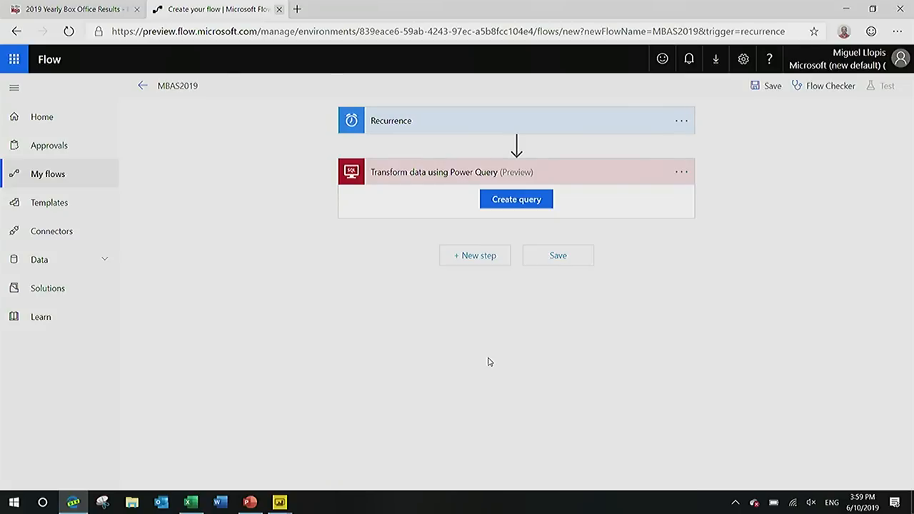
# Check which SQL connection is selected for the Transform data using Power Query action.
pyautogui.click(683, 172)
pyautogui.moveTo(663, 104); pyautogui.dragTo(661, 470)
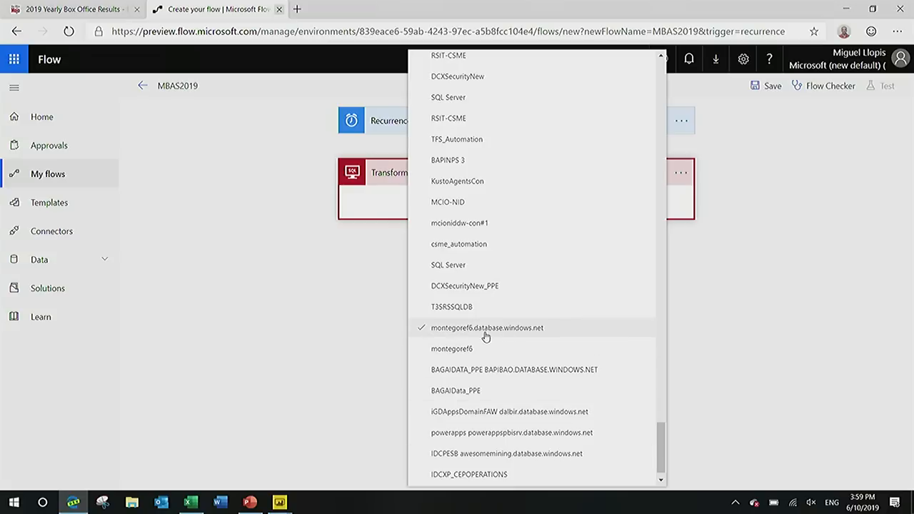
pyautogui.click(725, 317)
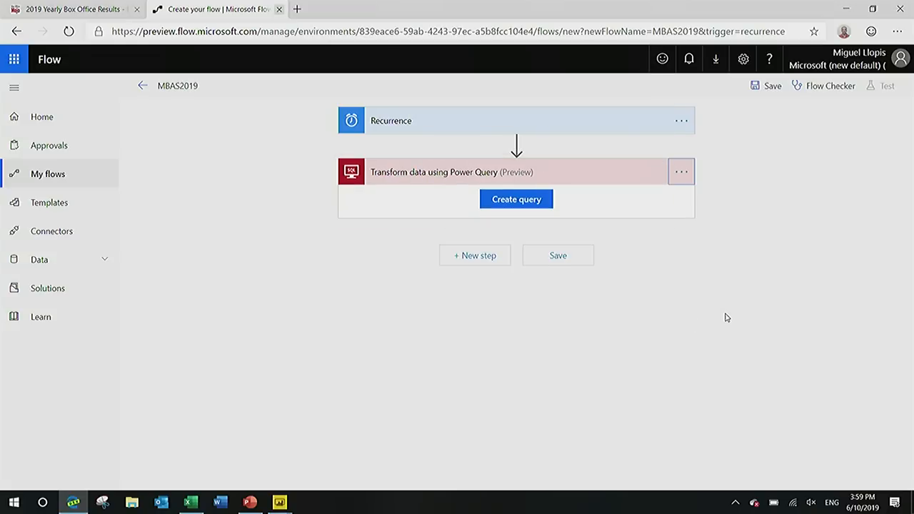
# Create a query from the SalesLT.Customer, SalesLT.SalesOrderDetail and SalesLT.SalesOrderHeader tables, and display the SalesOrderDetail query.
pyautogui.click(529, 203)
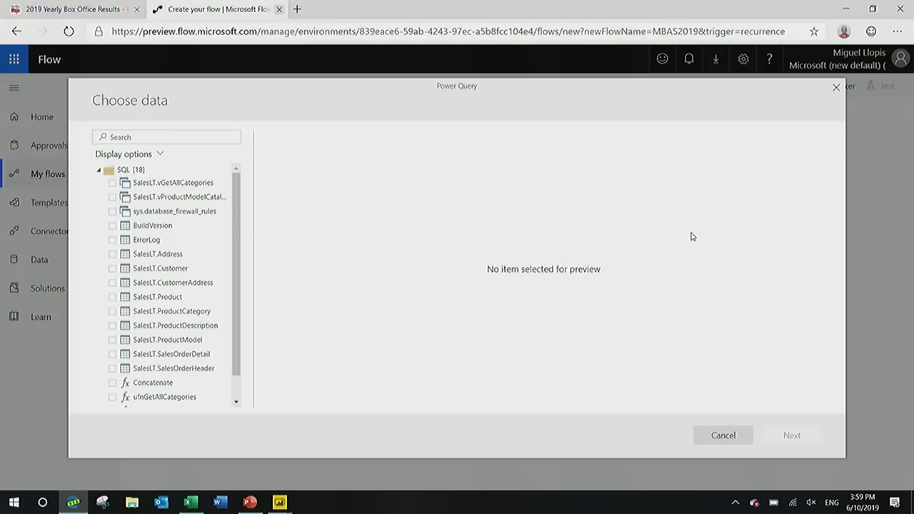
pyautogui.click(163, 270)
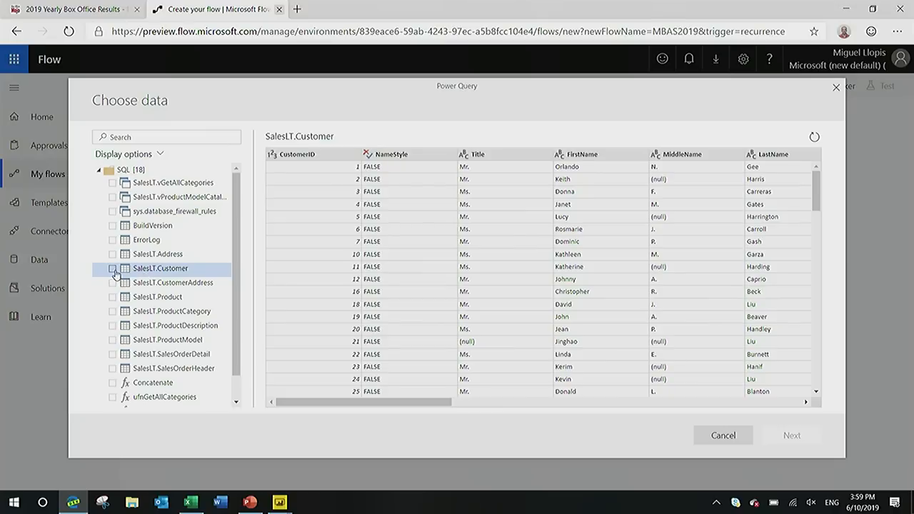
pyautogui.click(112, 269)
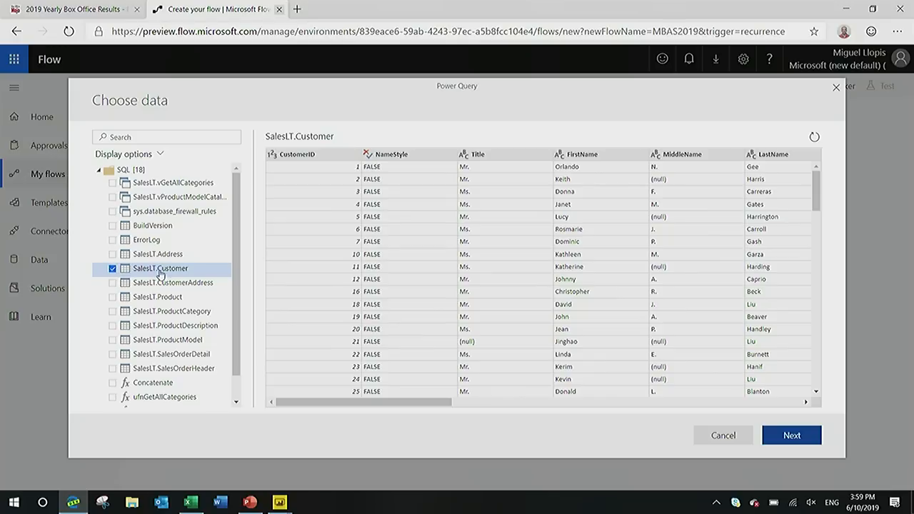
pyautogui.click(157, 355)
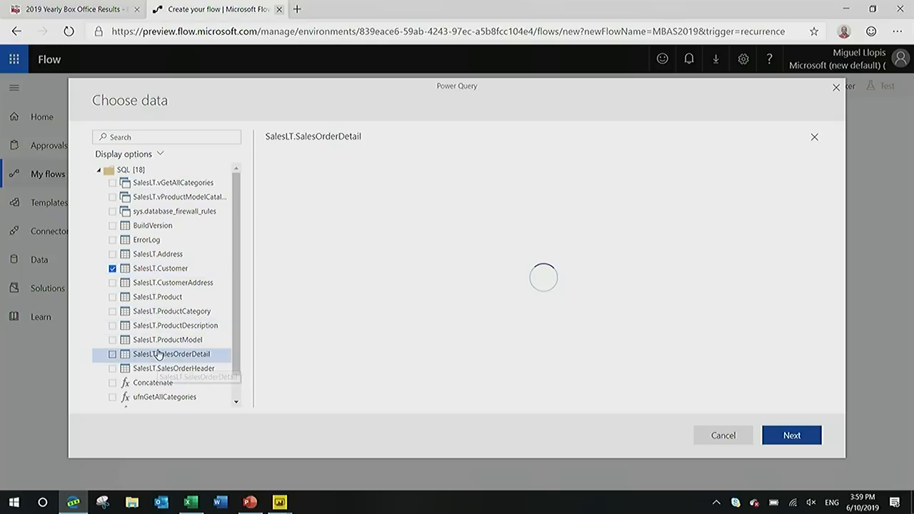
pyautogui.click(112, 356)
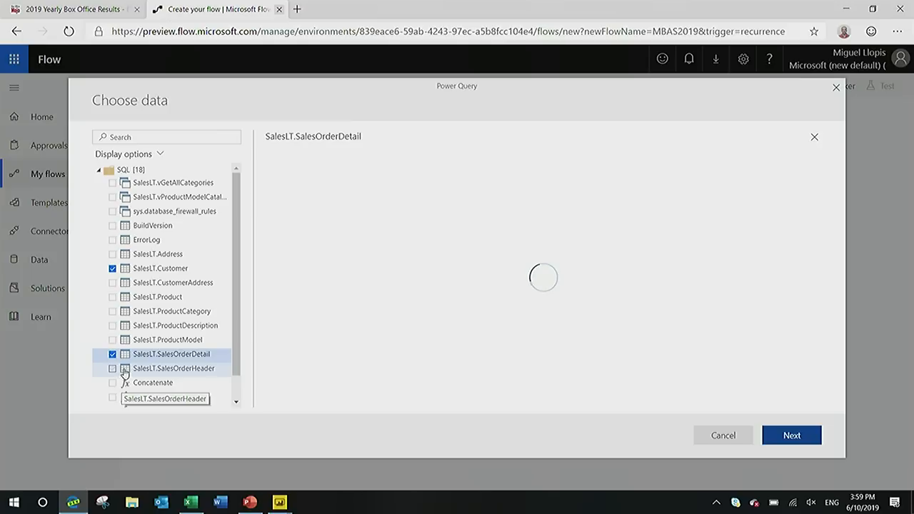
pyautogui.click(126, 370)
pyautogui.click(112, 370)
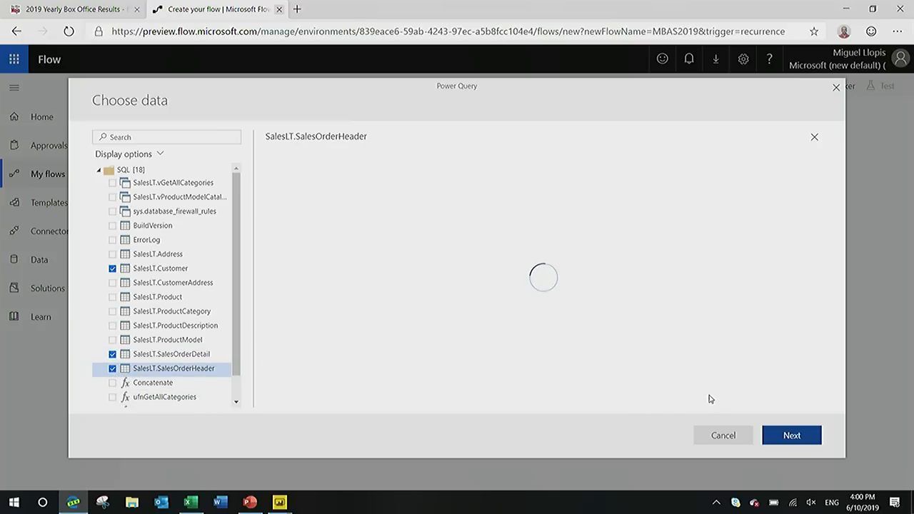
pyautogui.click(772, 433)
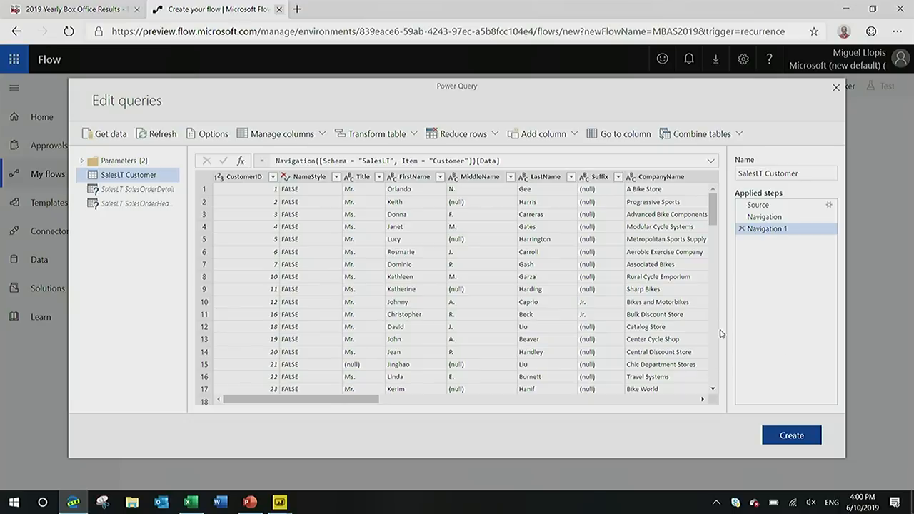
pyautogui.click(152, 190)
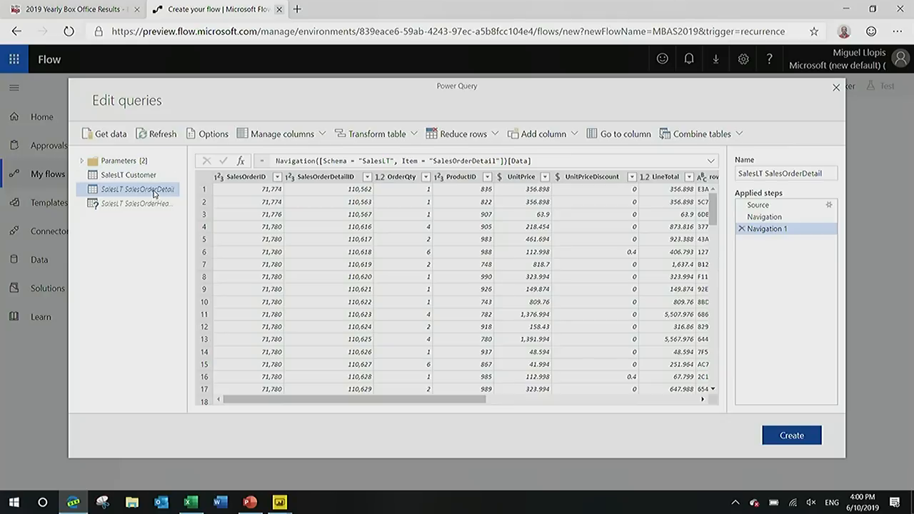
# Try adding a column that multiplies LineTotal by UnitPrice, and delete the inserted multiplication step.
pyautogui.click(461, 179)
pyautogui.click(521, 178)
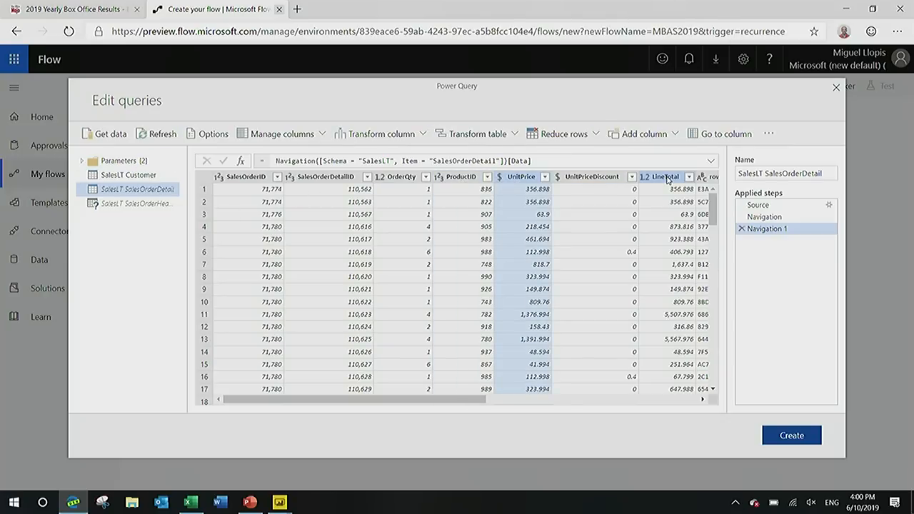
pyautogui.click(666, 179)
pyautogui.keyDown('ctrl'); pyautogui.click(524, 183); pyautogui.keyUp('ctrl')
pyautogui.keyDown('ctrl'); pyautogui.click(597, 184); pyautogui.keyUp('ctrl')
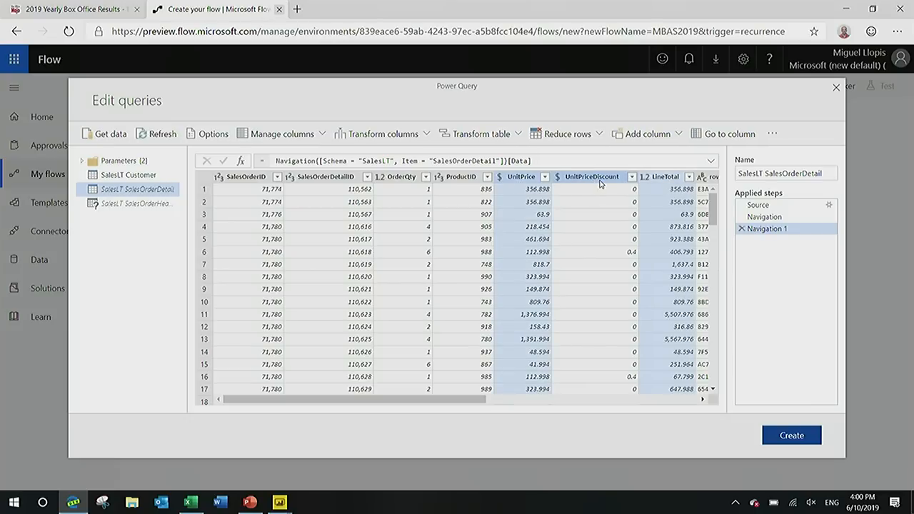
pyautogui.rightClick(525, 181)
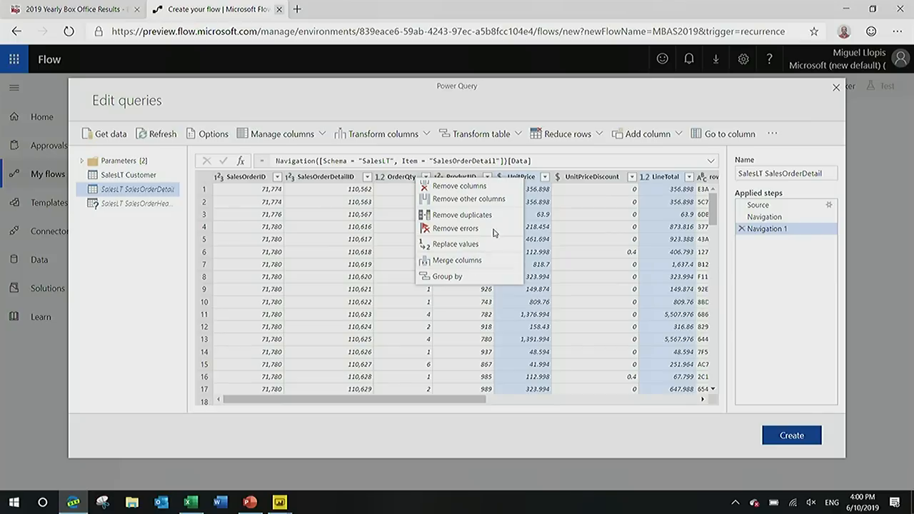
pyautogui.click(557, 109)
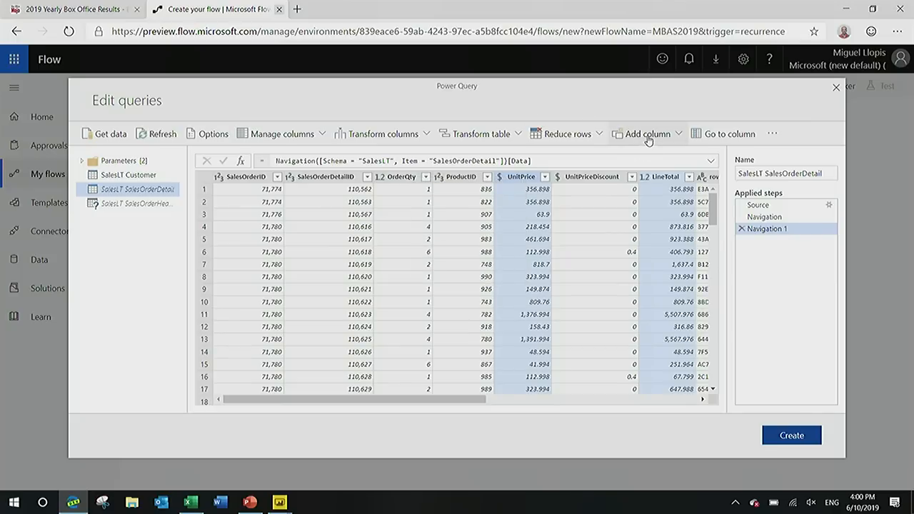
pyautogui.click(648, 135)
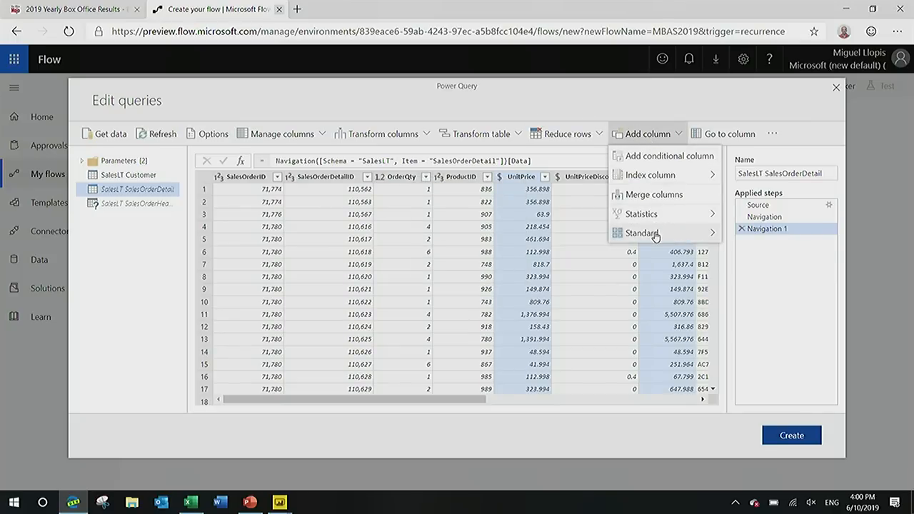
pyautogui.moveTo(654, 236)
pyautogui.click(755, 253)
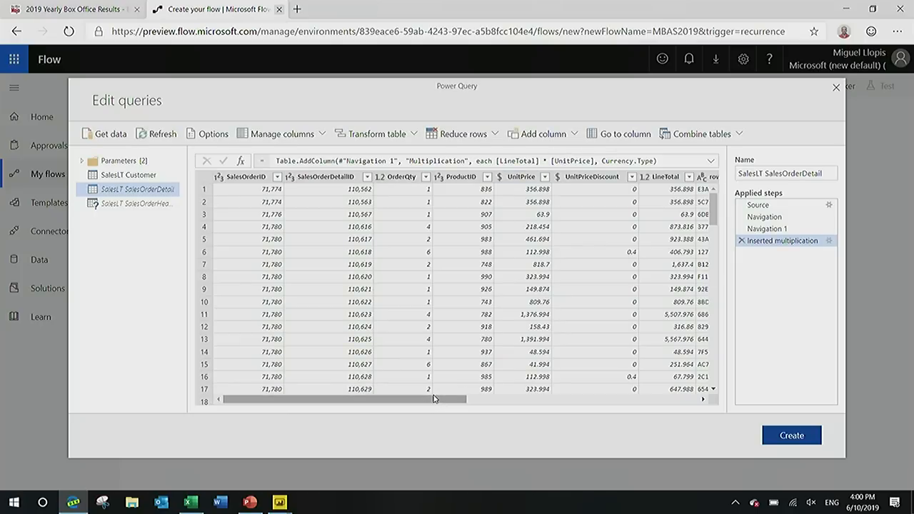
pyautogui.click(742, 241)
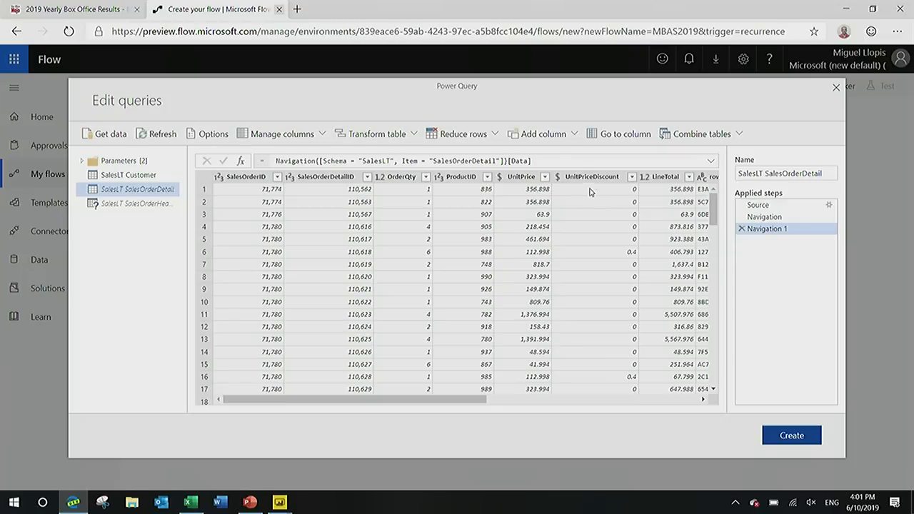
# Add a column to SalesOrderDetail that multiplies UnitPrice by OrderQty.
pyautogui.click(527, 180)
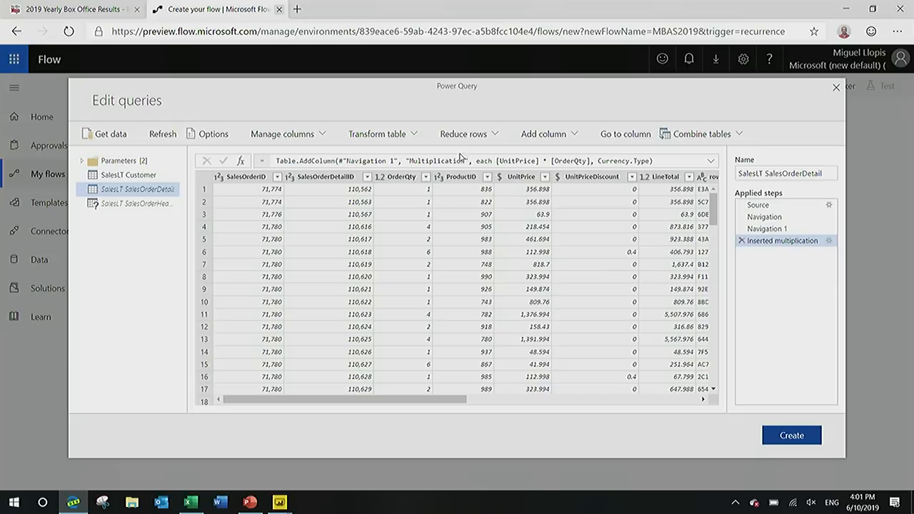
# Group the SalesOrderDetail rows by SalesOrderID, with a new OrderTotal column that sums Multiplication.
pyautogui.click(253, 182)
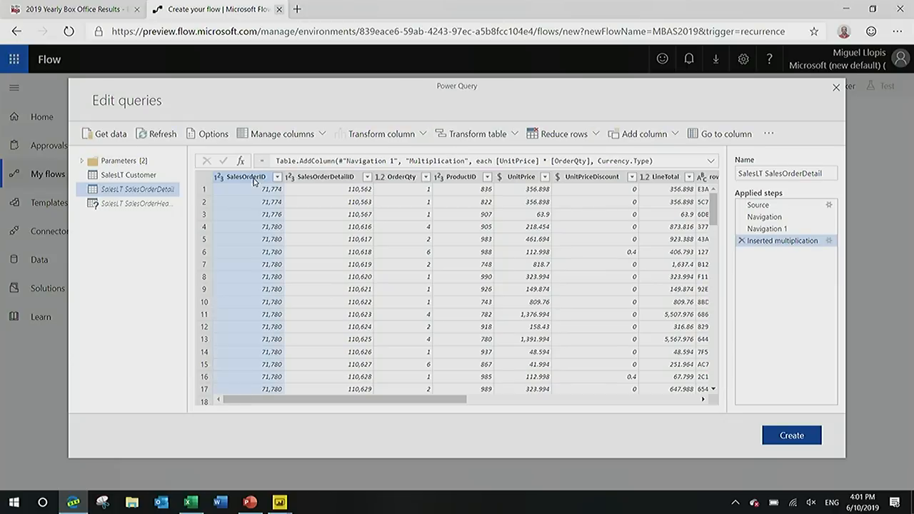
pyautogui.rightClick(253, 182)
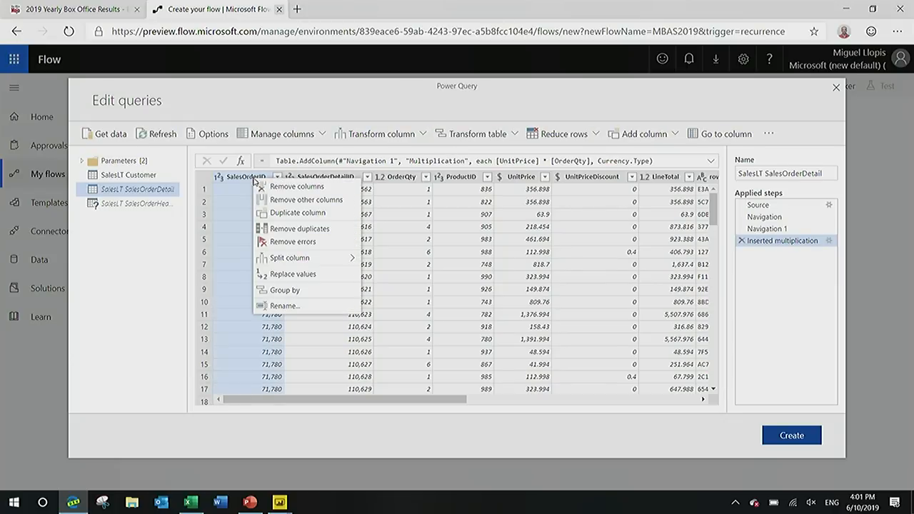
pyautogui.click(299, 290)
pyautogui.moveTo(307, 304); pyautogui.dragTo(245, 307)
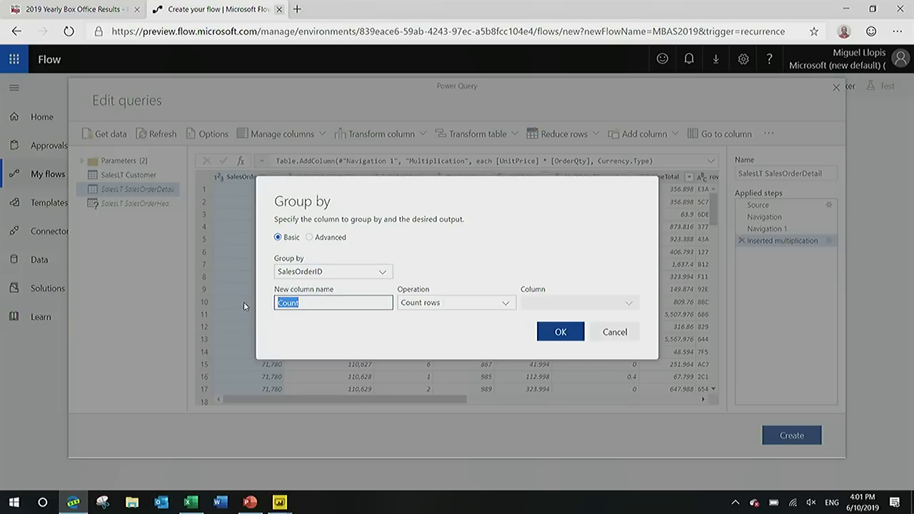
pyautogui.write('OrderTotal')
pyautogui.click(455, 304)
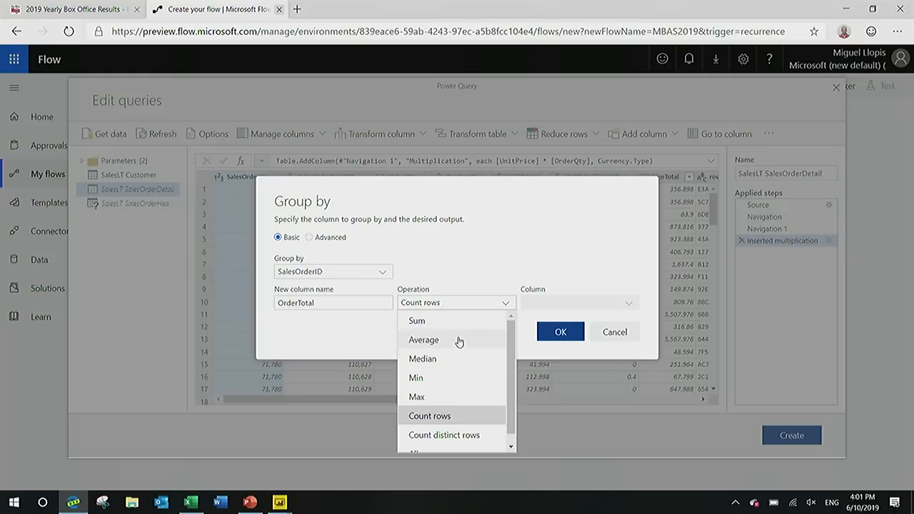
pyautogui.click(458, 326)
pyautogui.click(543, 303)
pyautogui.scroll(-5, 564, 372)
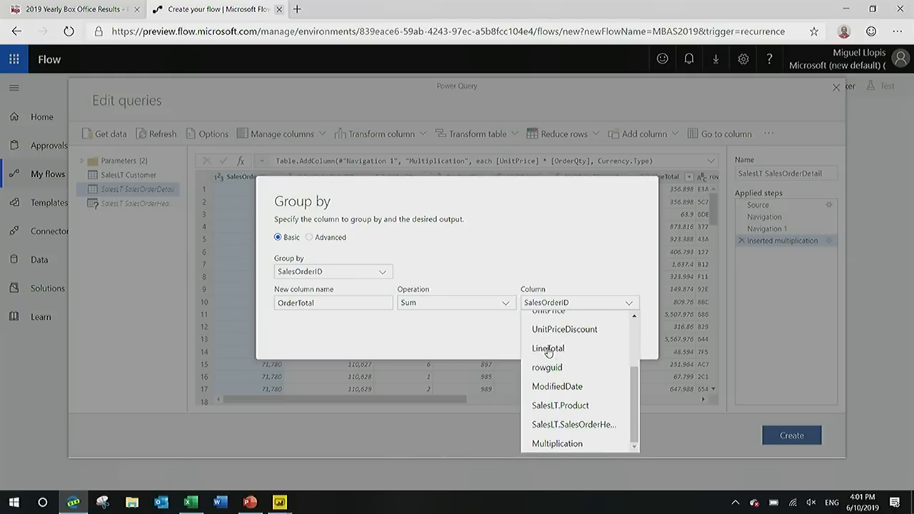
pyautogui.click(578, 443)
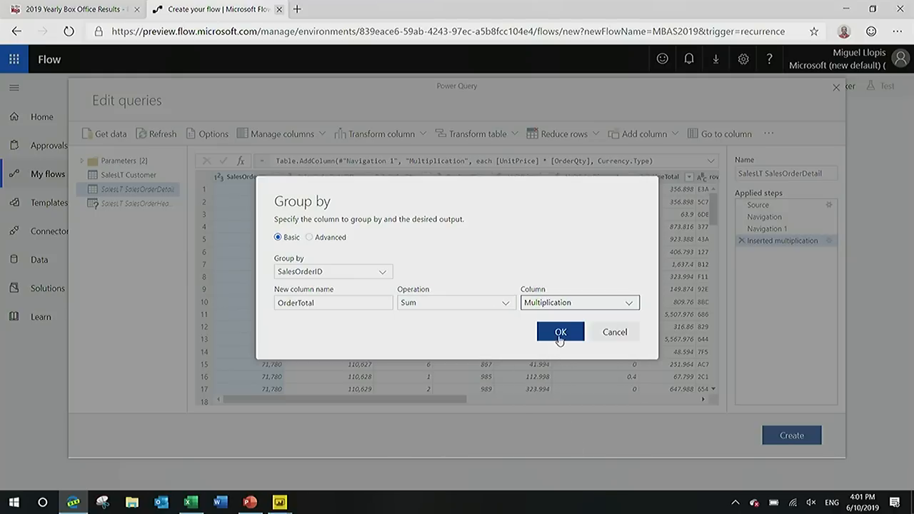
pyautogui.click(560, 332)
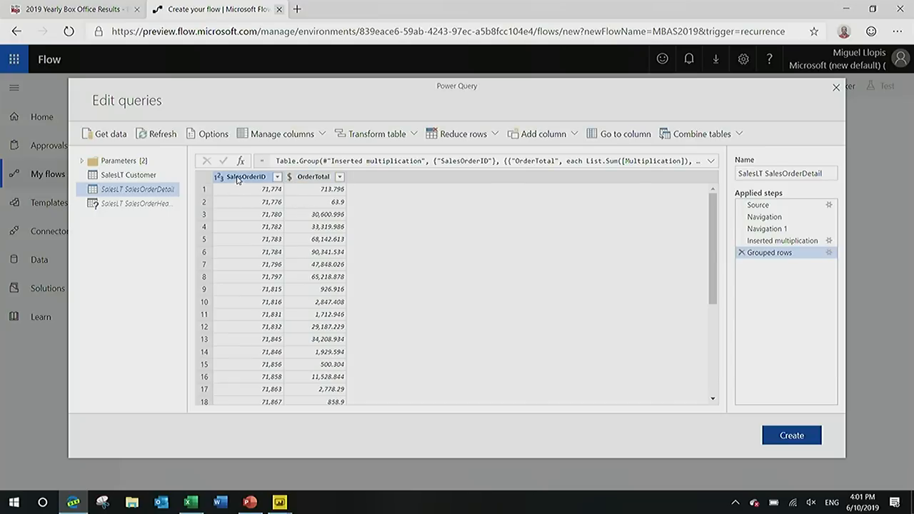
# In the SalesOrderHeader query, keep only the SalesOrderID and CustomerID columns and remove all others.
pyautogui.click(142, 205)
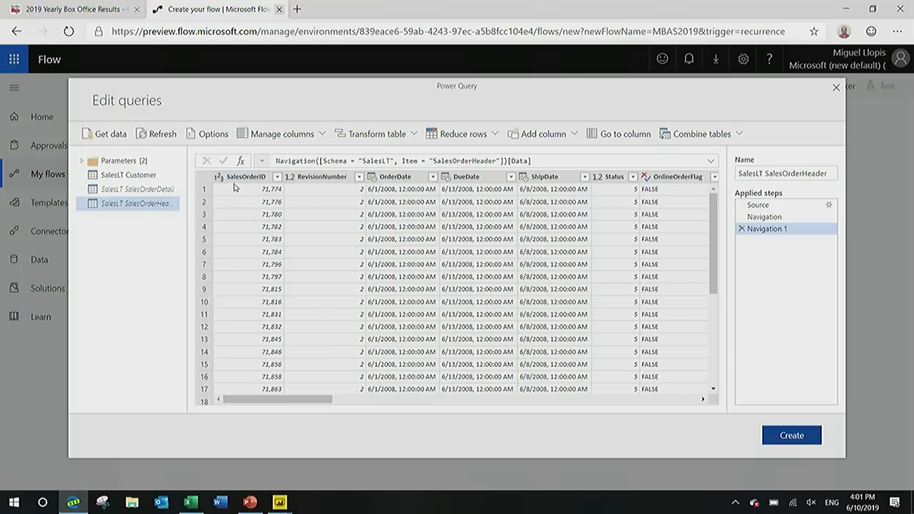
pyautogui.click(243, 177)
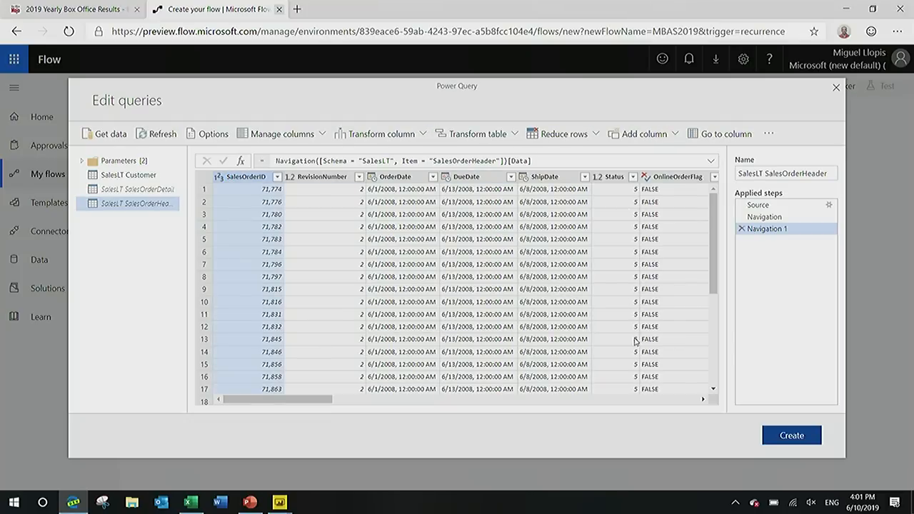
pyautogui.click(703, 400)
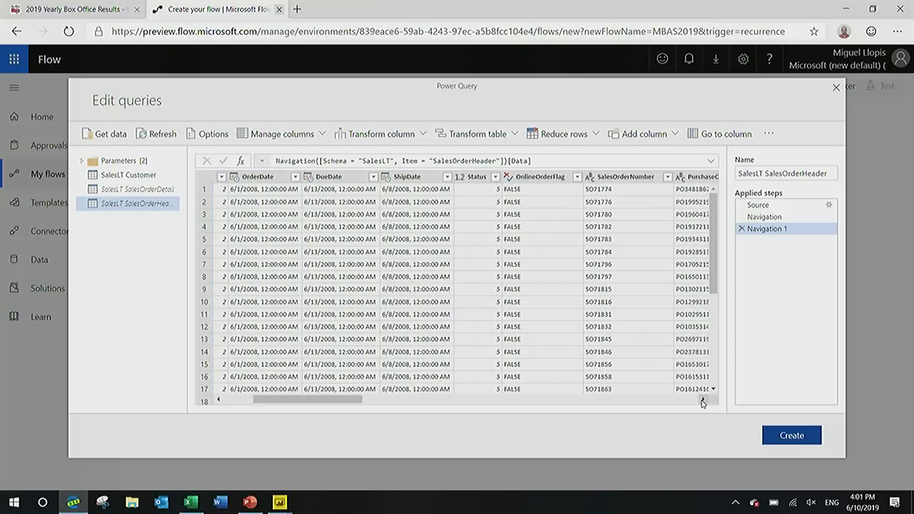
pyautogui.click(703, 400)
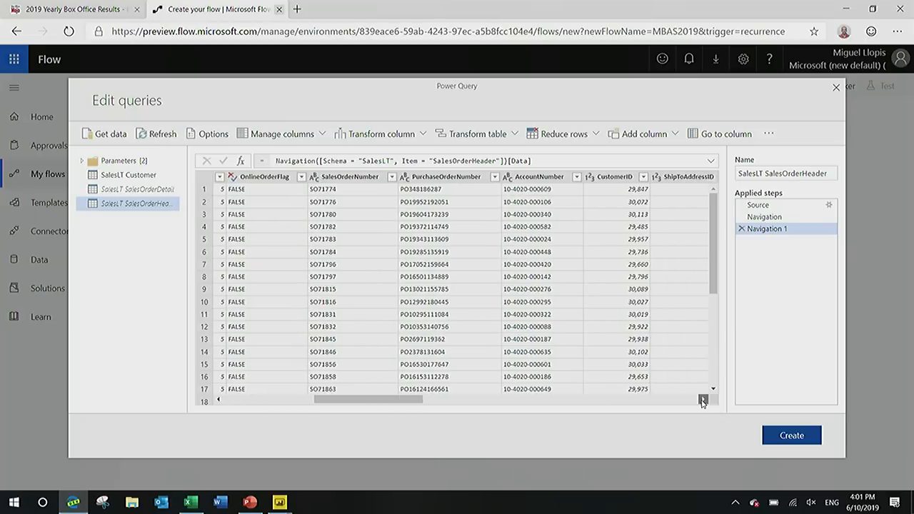
pyautogui.click(487, 179)
pyautogui.rightClick(487, 179)
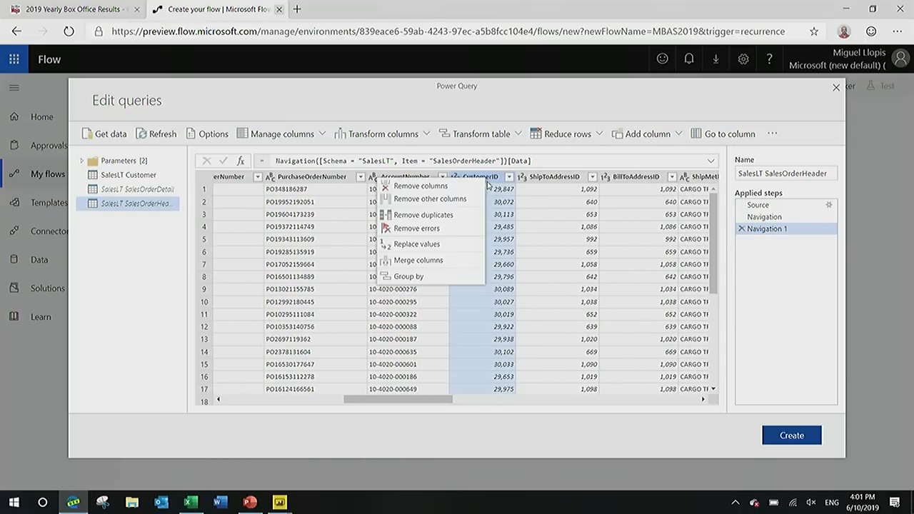
pyautogui.click(457, 200)
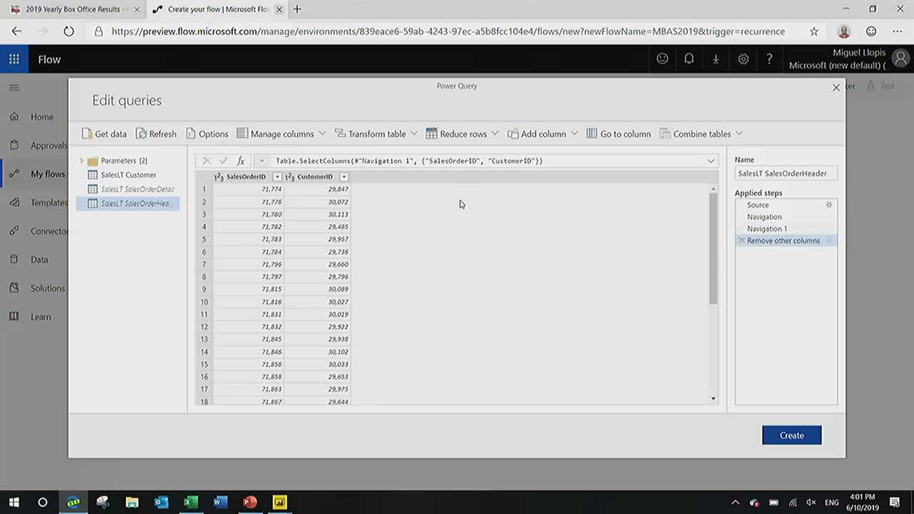
# Merge SalesOrderHeader with the SalesOrderDetail query, matching on SalesOrderID with a left outer join.
pyautogui.click(707, 134)
pyautogui.click(709, 156)
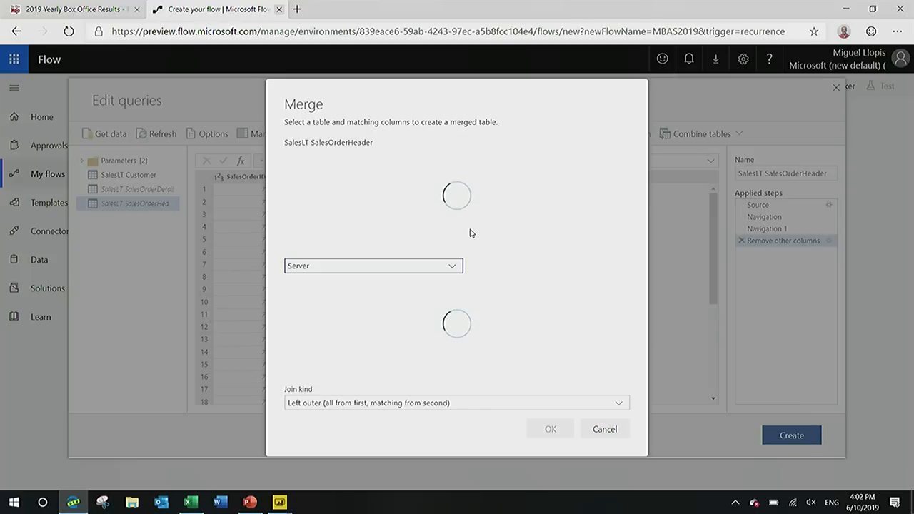
pyautogui.click(454, 268)
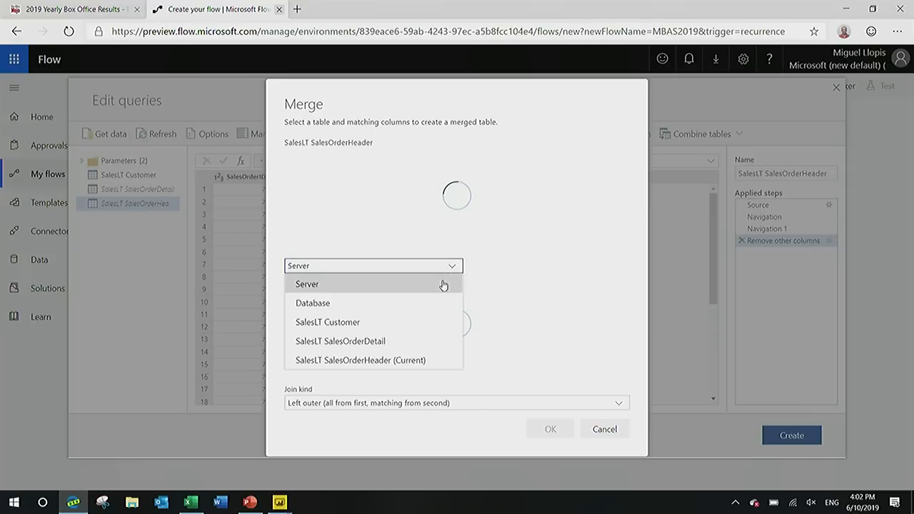
pyautogui.click(404, 342)
pyautogui.click(333, 155)
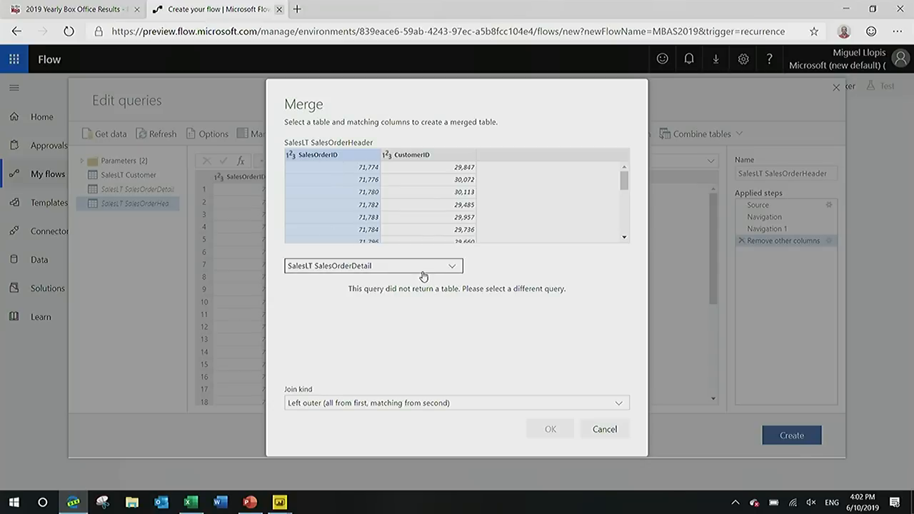
pyautogui.click(381, 272)
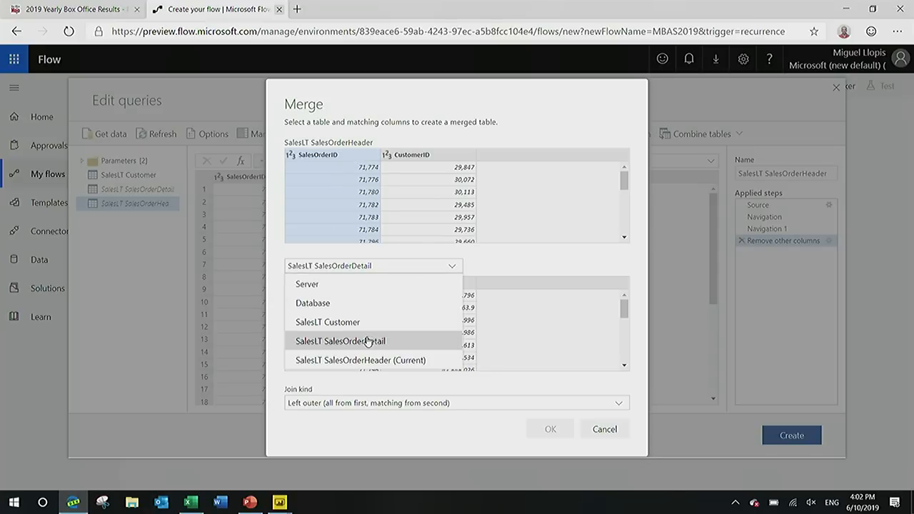
pyautogui.click(365, 341)
pyautogui.click(332, 285)
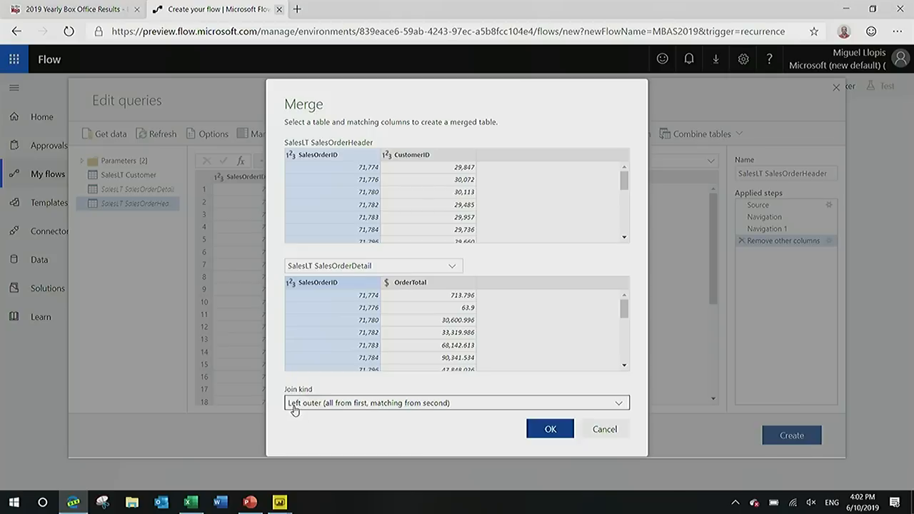
pyautogui.click(362, 405)
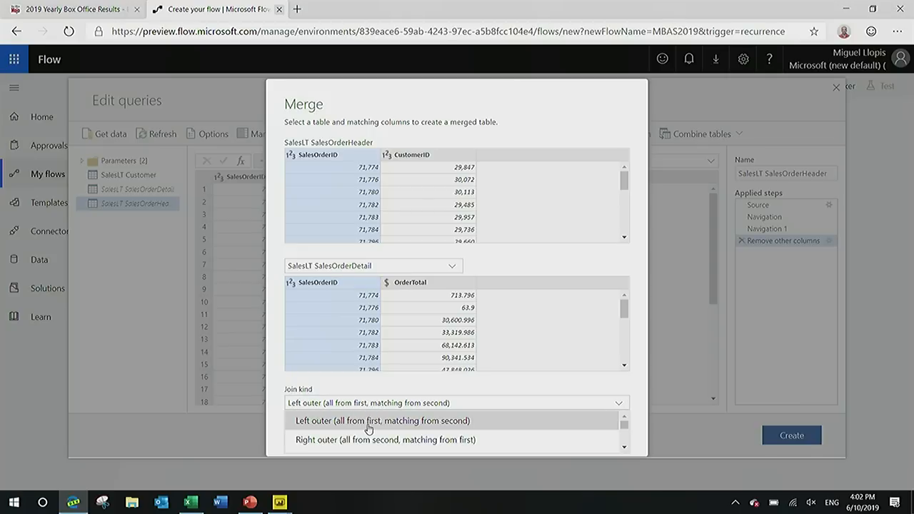
pyautogui.scroll(-3, 367, 429)
pyautogui.scroll(3, 369, 429)
pyautogui.click(368, 423)
pyautogui.click(548, 429)
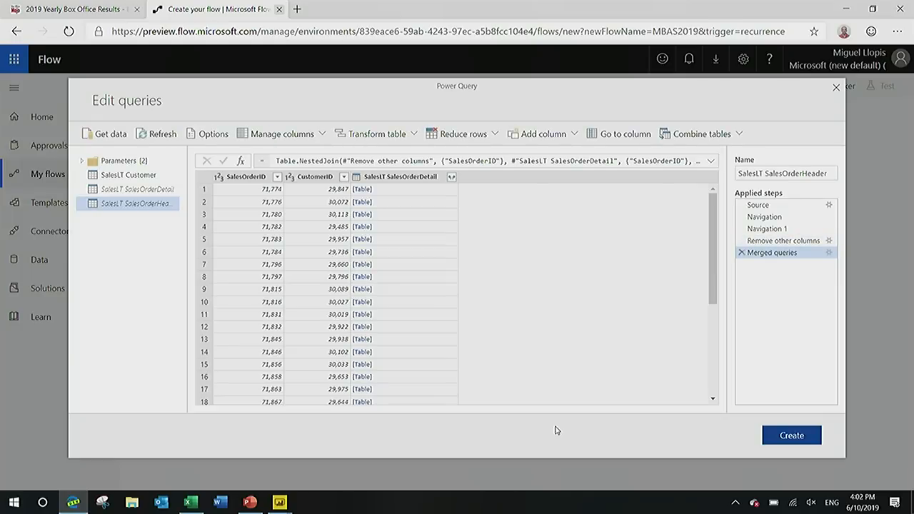
# Expand the merged SalesOrderDetail column to only OrderTotal, without using the original column name as prefix.
pyautogui.click(452, 177)
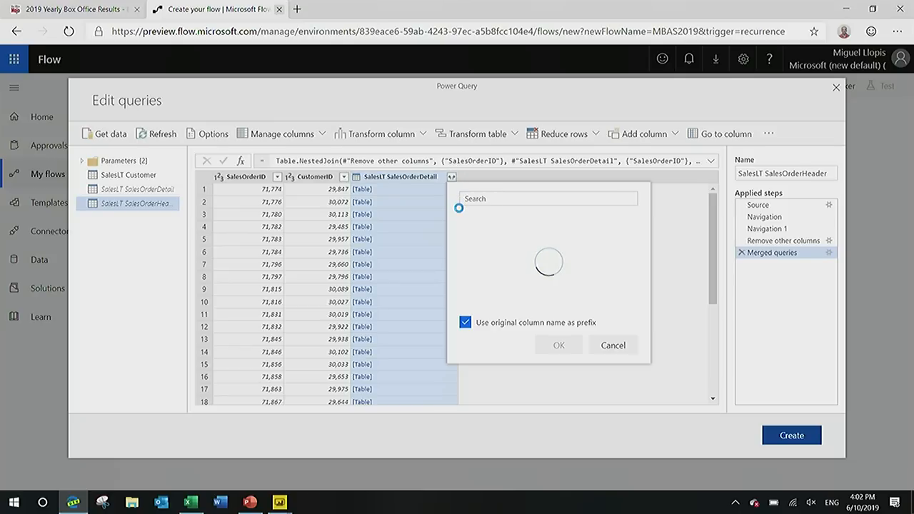
pyautogui.click(466, 322)
pyautogui.click(483, 234)
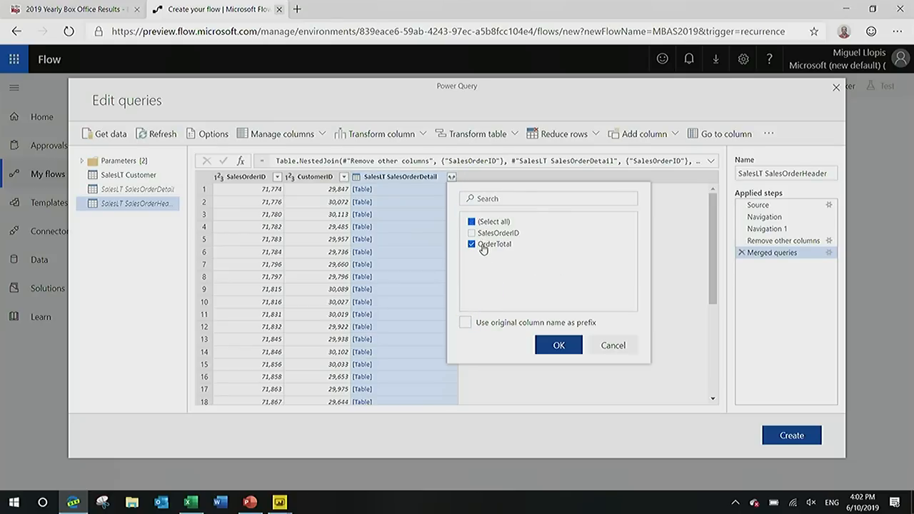
pyautogui.click(558, 346)
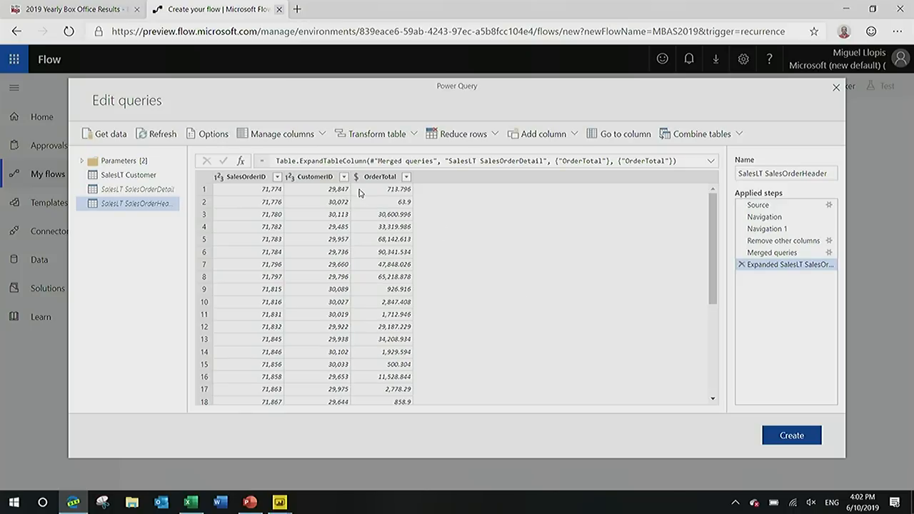
# Group the SalesOrderHeader rows by CustomerID, with a new Total Sales column that sums OrderTotal.
pyautogui.click(315, 178)
pyautogui.rightClick(315, 178)
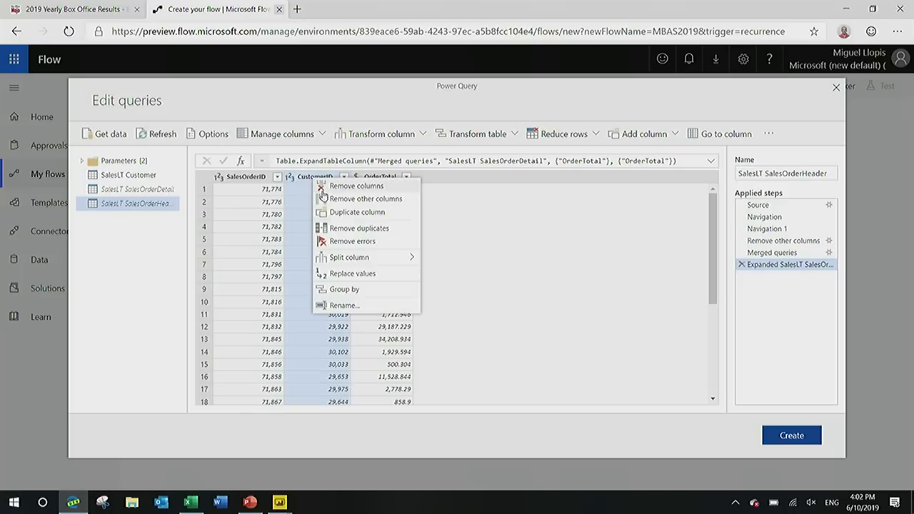
pyautogui.click(357, 288)
pyautogui.moveTo(337, 303); pyautogui.dragTo(254, 293)
pyautogui.write('Total S')
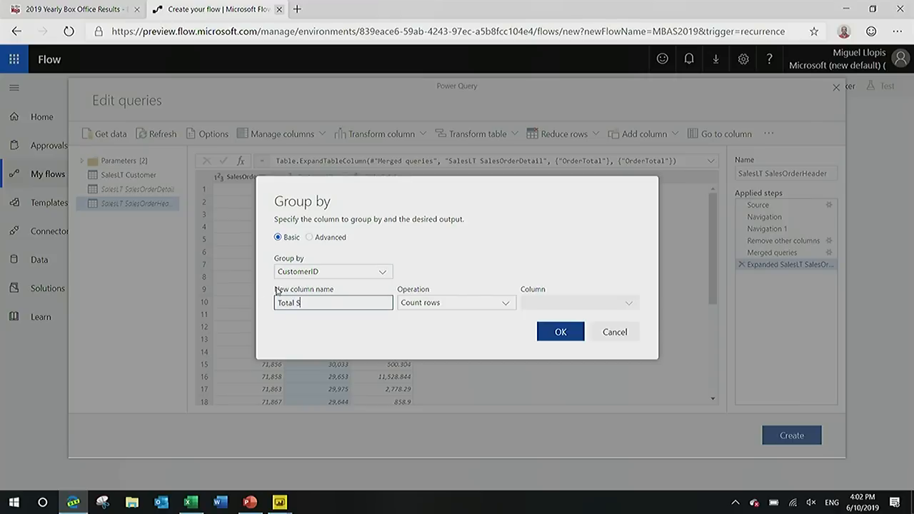
pyautogui.click(484, 306)
pyautogui.click(475, 321)
pyautogui.click(537, 302)
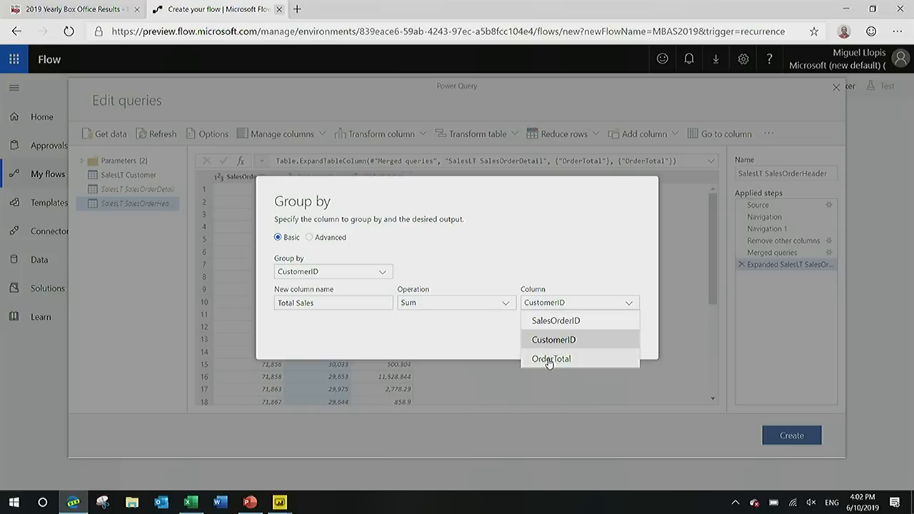
pyautogui.click(549, 359)
pyautogui.click(554, 334)
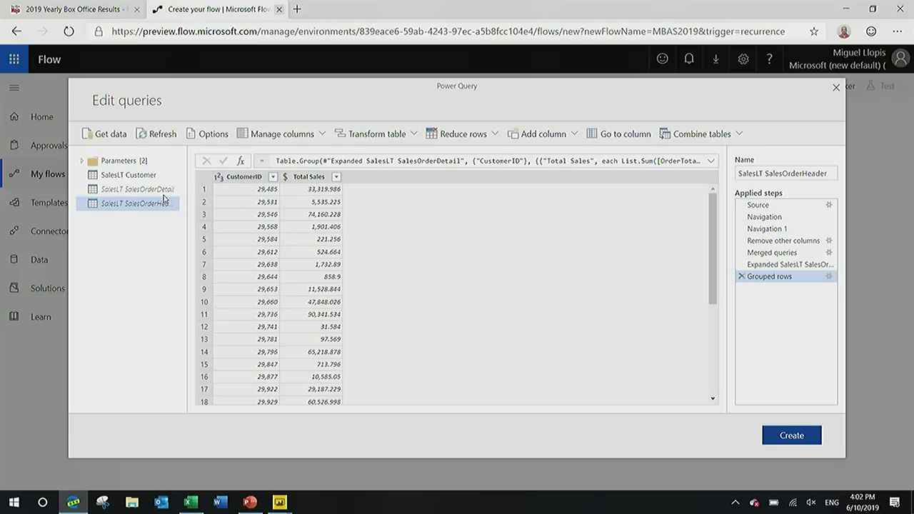
# In the Customer query, merge the columns from Title through Suffix into a Full Name column, separated by a space.
pyautogui.click(144, 180)
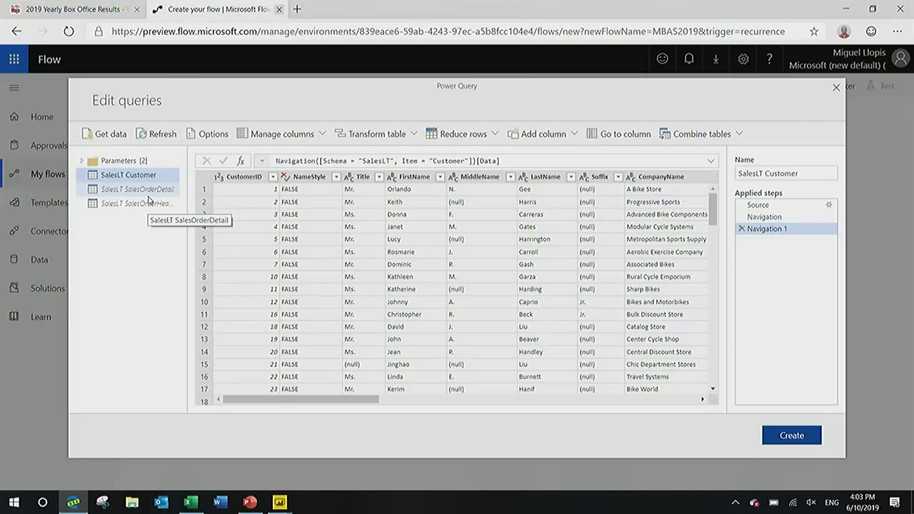
pyautogui.click(244, 177)
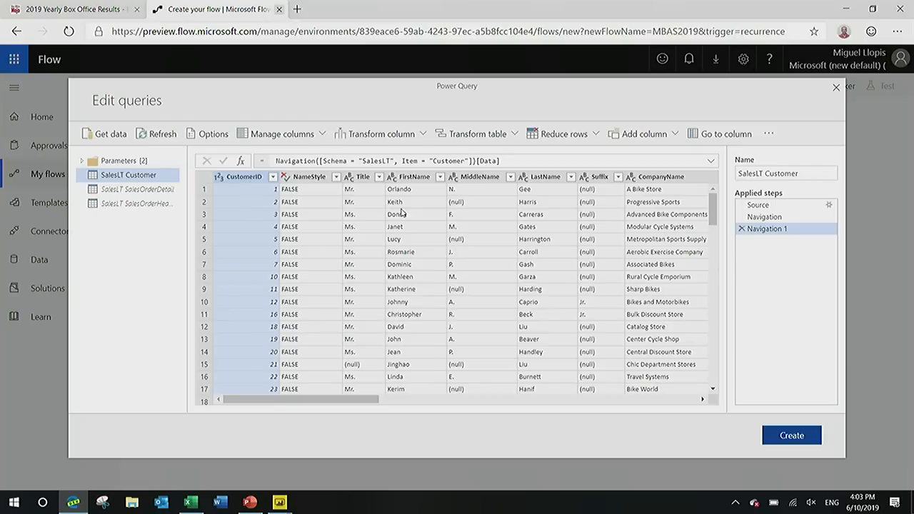
pyautogui.click(367, 178)
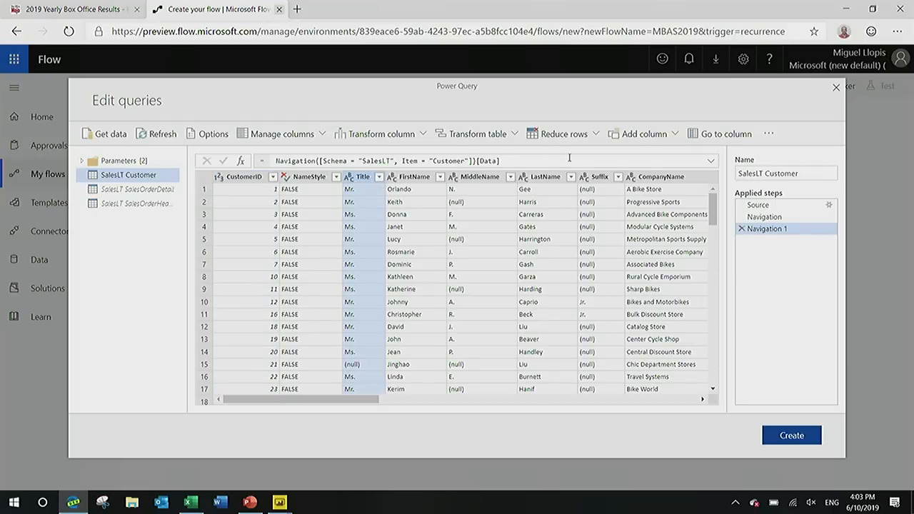
pyautogui.keyDown('shift'); pyautogui.click(604, 178); pyautogui.keyUp('shift')
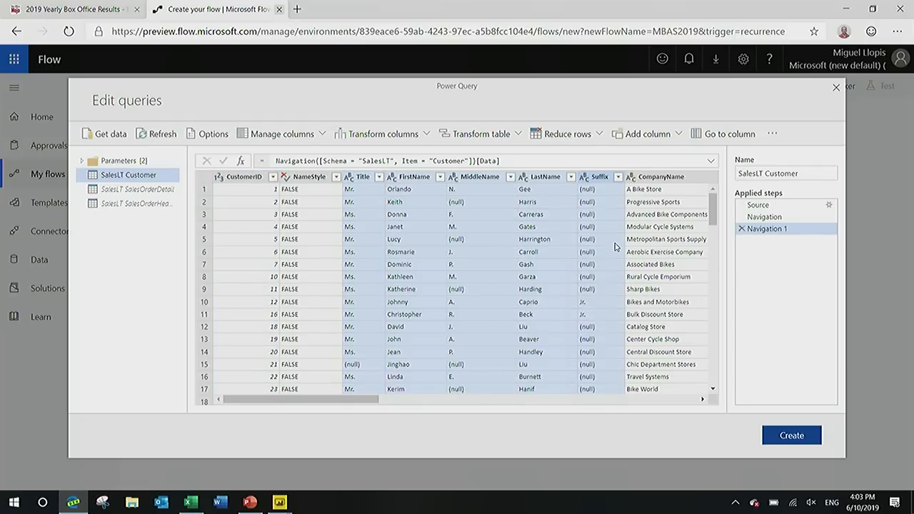
pyautogui.rightClick(547, 177)
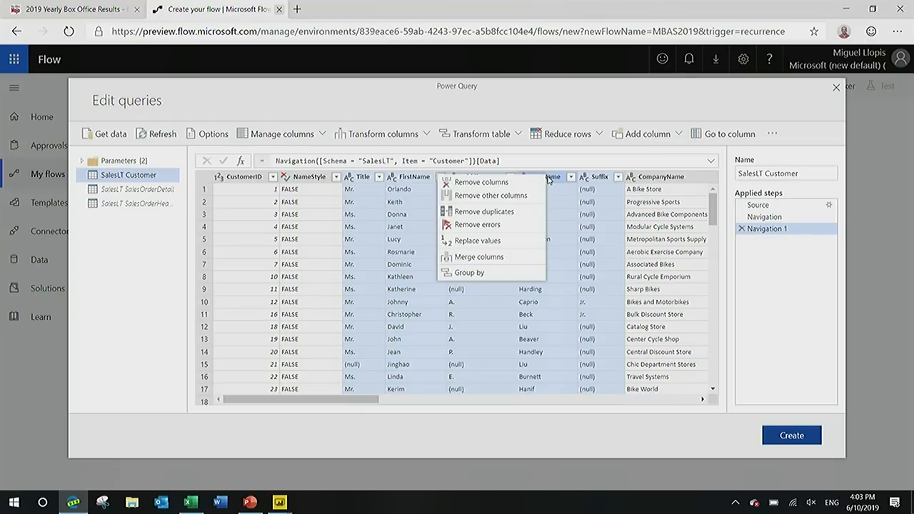
pyautogui.click(511, 258)
pyautogui.click(434, 269)
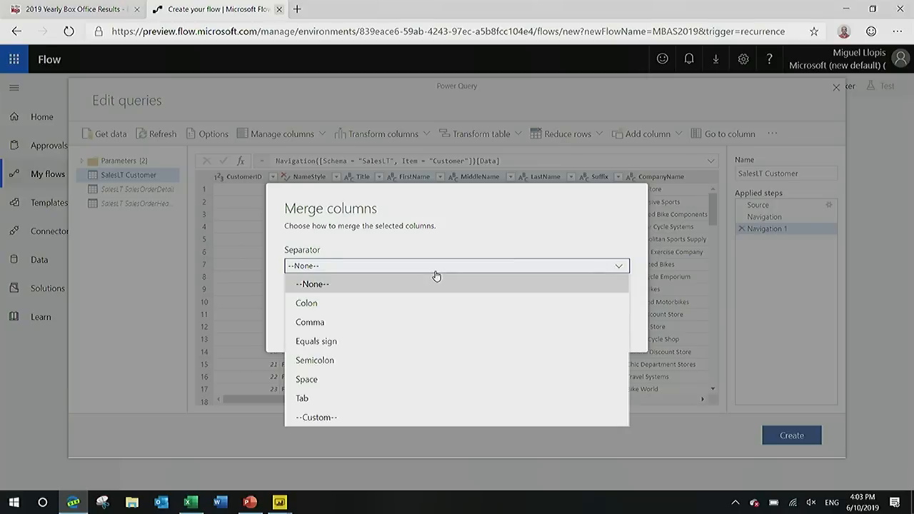
pyautogui.click(350, 389)
pyautogui.press('Tab')
pyautogui.write('F')
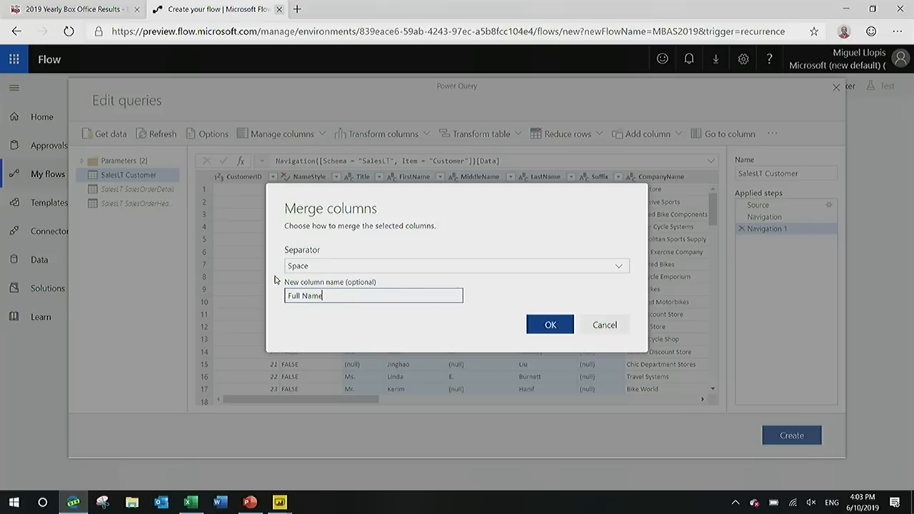
pyautogui.click(530, 323)
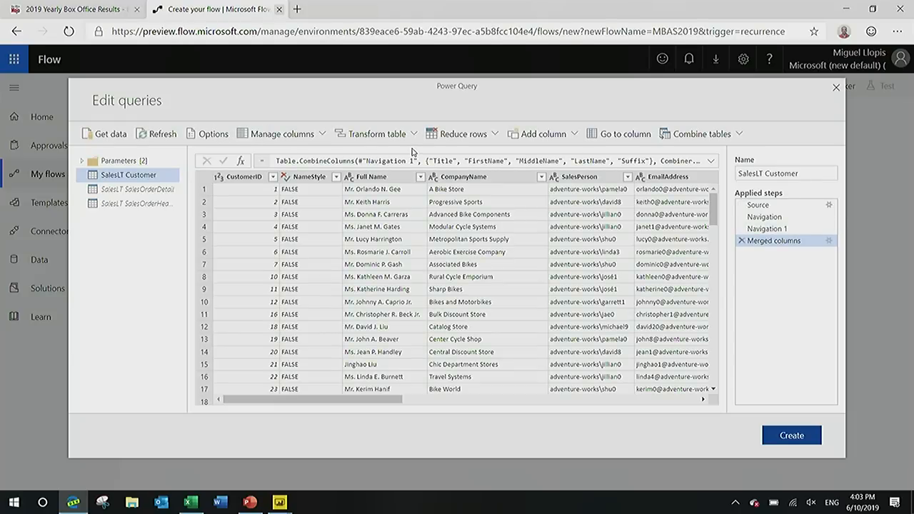
# Keep only the CustomerID, Full Name and EmailAddress columns in the Customer query by removing the other columns.
pyautogui.click(373, 176)
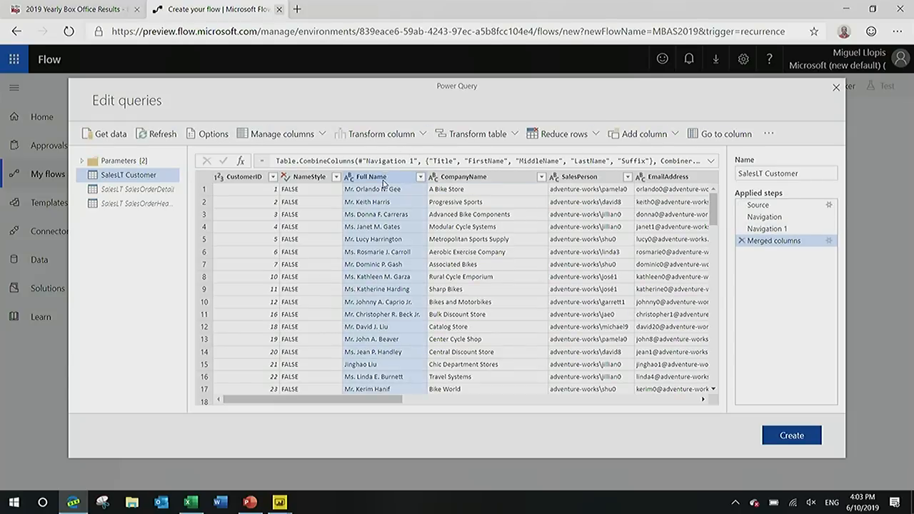
pyautogui.click(243, 176)
pyautogui.keyDown('ctrl'); pyautogui.click(379, 177); pyautogui.keyUp('ctrl')
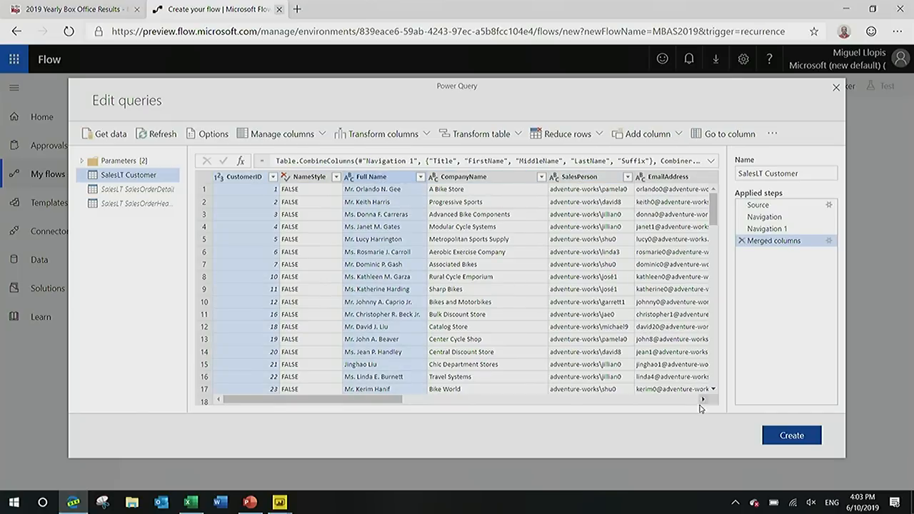
pyautogui.keyDown('ctrl'); pyautogui.click(681, 178); pyautogui.keyUp('ctrl')
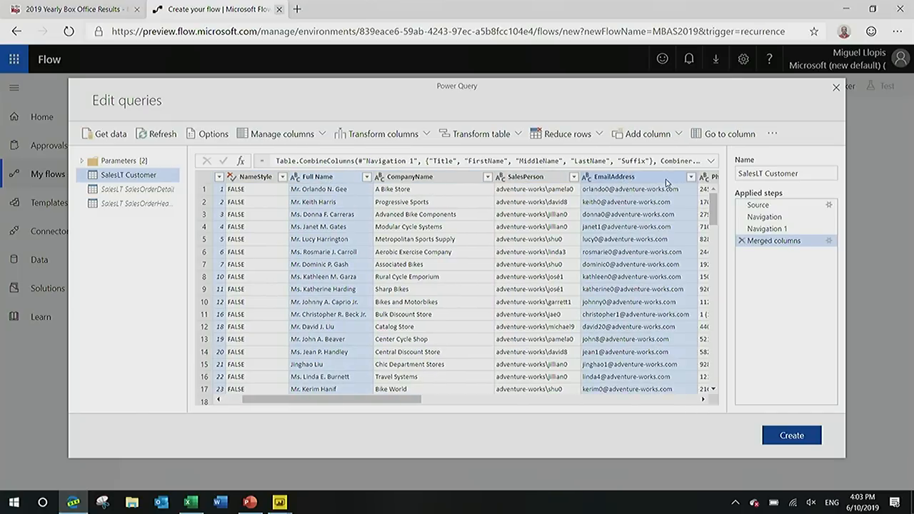
pyautogui.rightClick(666, 180)
pyautogui.click(615, 202)
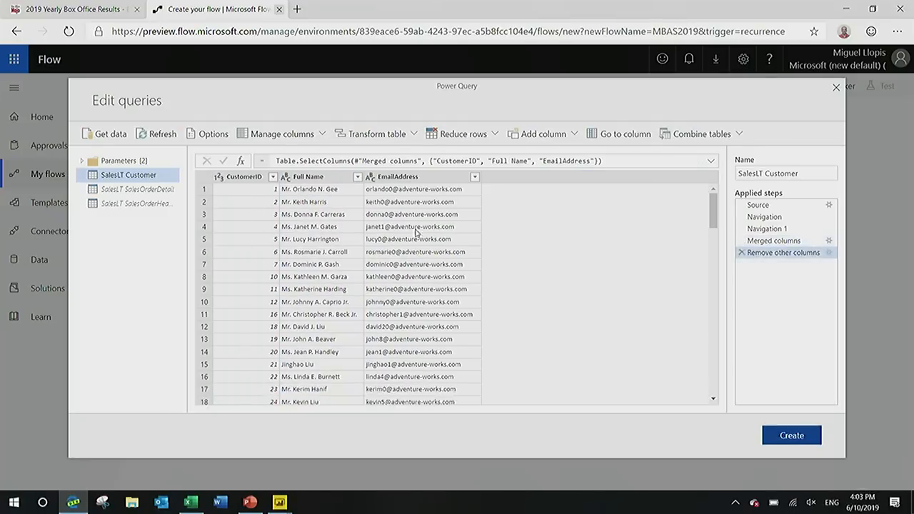
# Merge the Customer query with SalesLT SalesOrderHeader, matching on CustomerID with a left outer join.
pyautogui.click(711, 134)
pyautogui.click(692, 155)
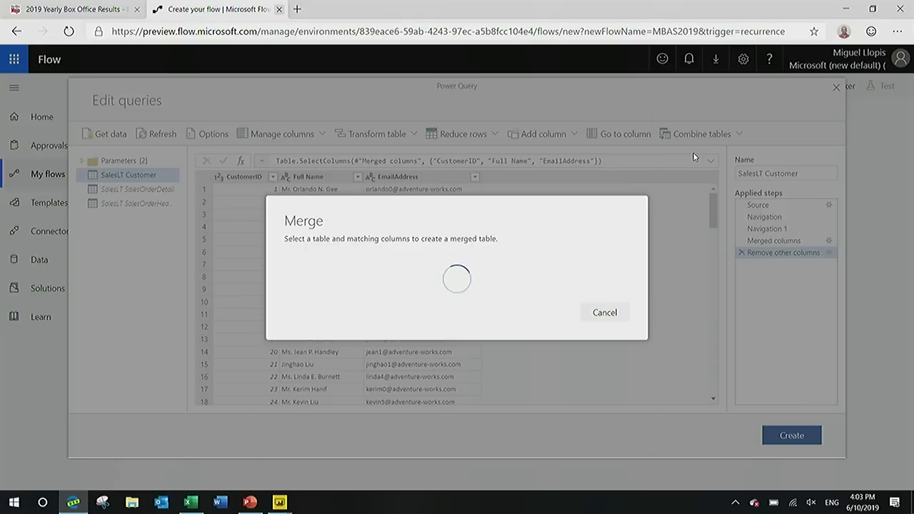
pyautogui.click(438, 266)
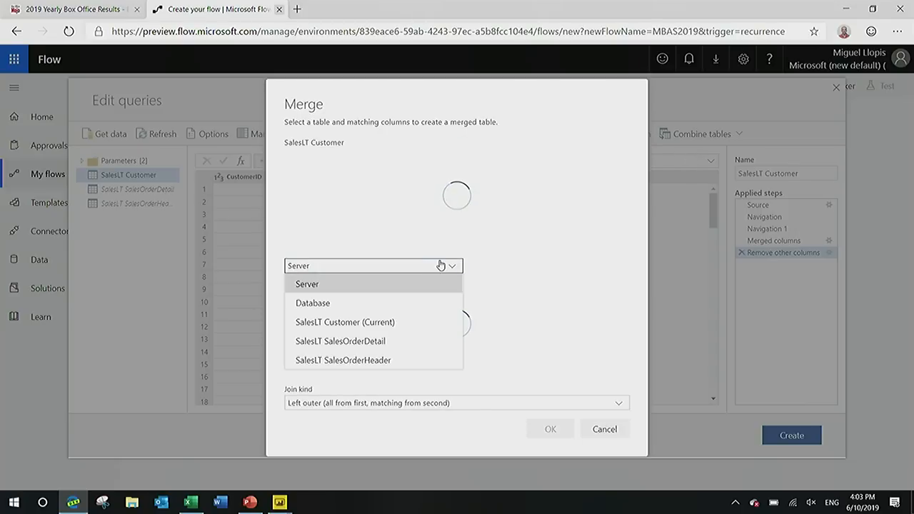
pyautogui.click(373, 360)
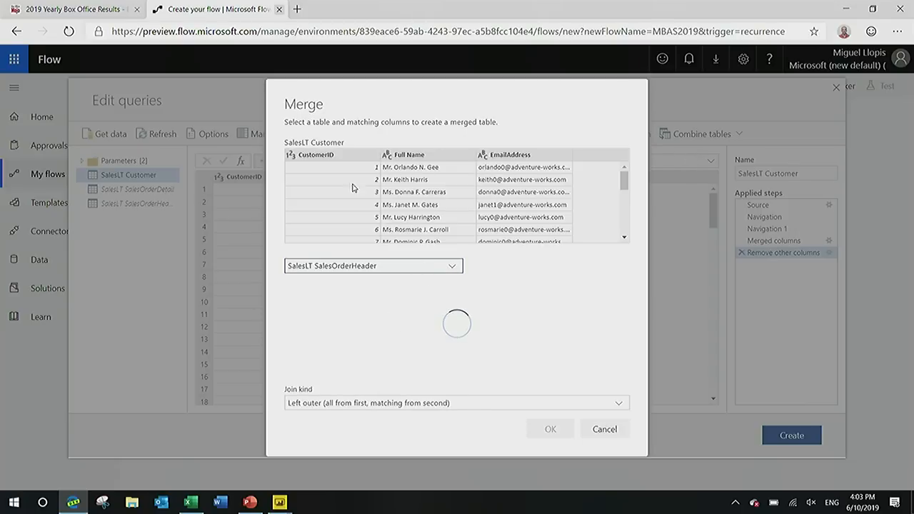
pyautogui.click(348, 156)
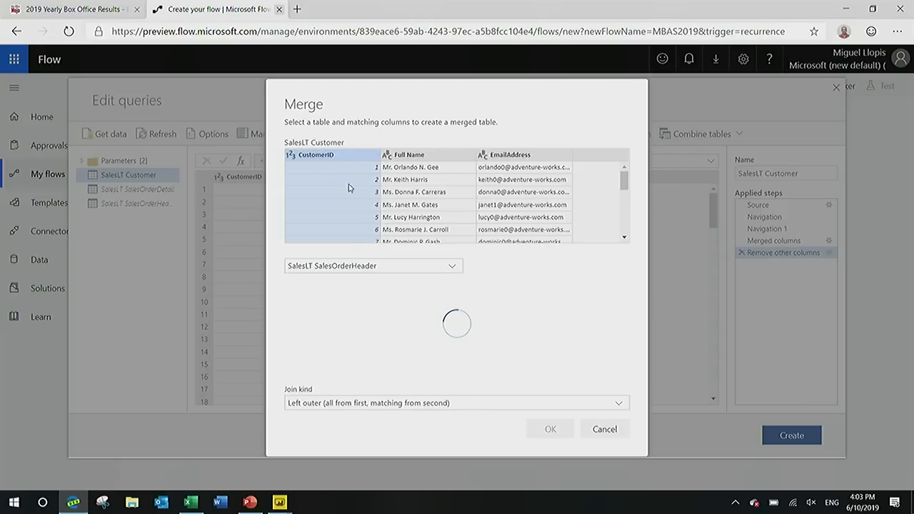
pyautogui.click(355, 272)
pyautogui.click(355, 271)
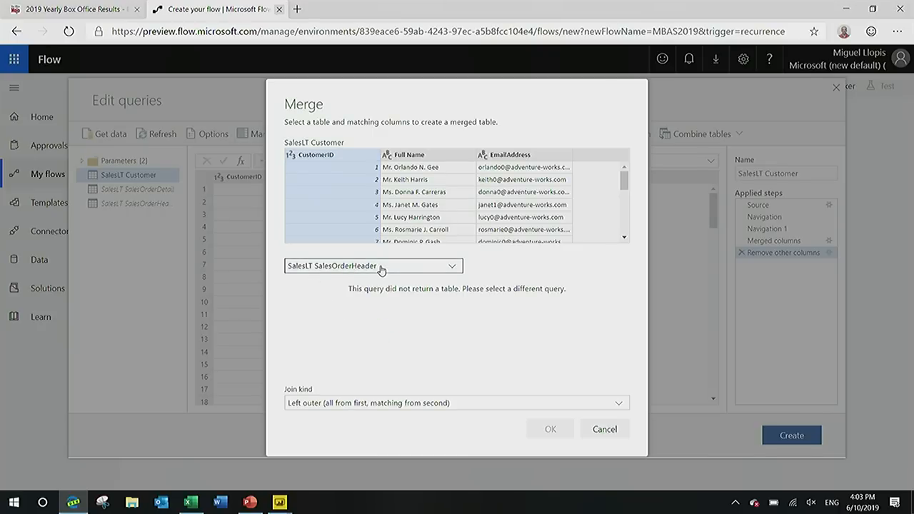
pyautogui.click(381, 270)
pyautogui.click(379, 359)
pyautogui.click(330, 293)
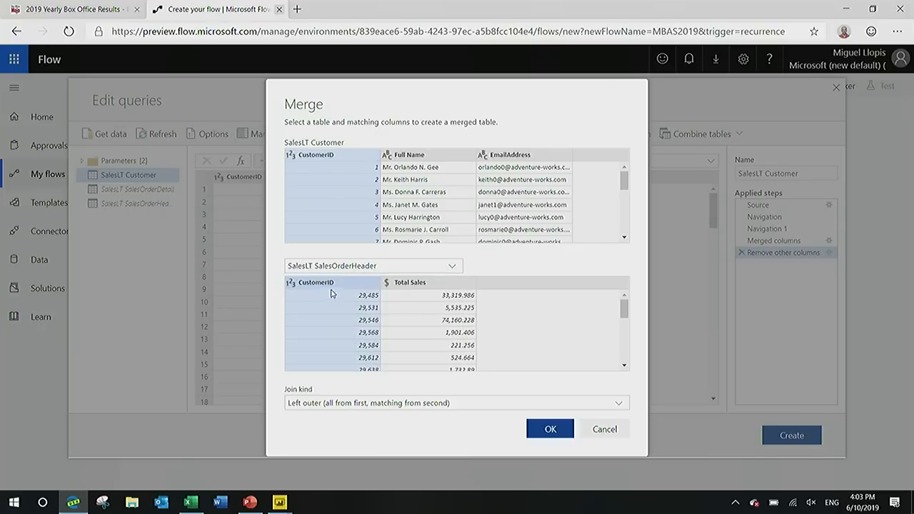
pyautogui.click(550, 429)
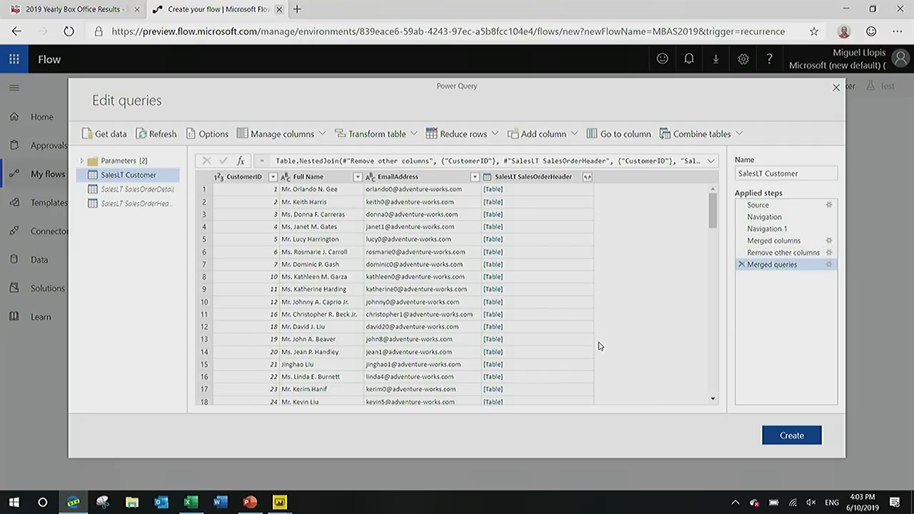
# Expand the merged SalesOrderHeader column to only Total Sales, without using the original column name as prefix.
pyautogui.click(588, 177)
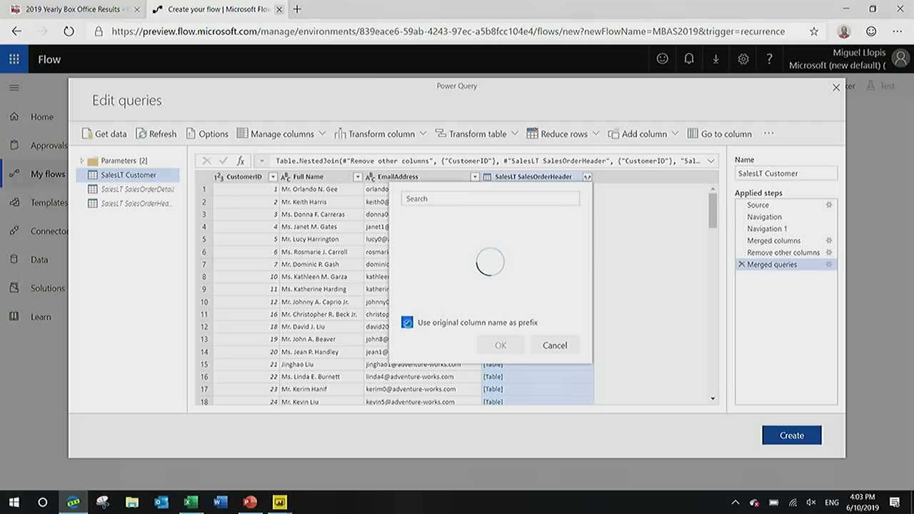
pyautogui.click(407, 324)
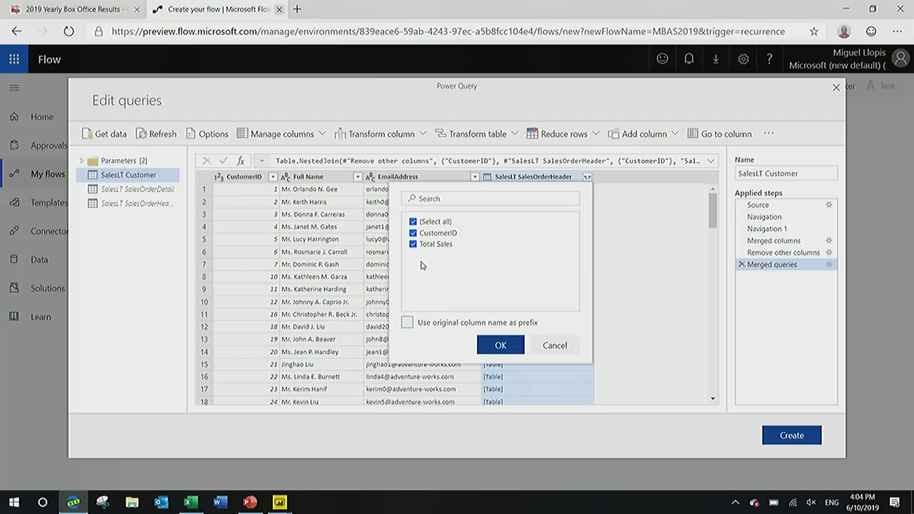
pyautogui.click(429, 234)
pyautogui.click(501, 345)
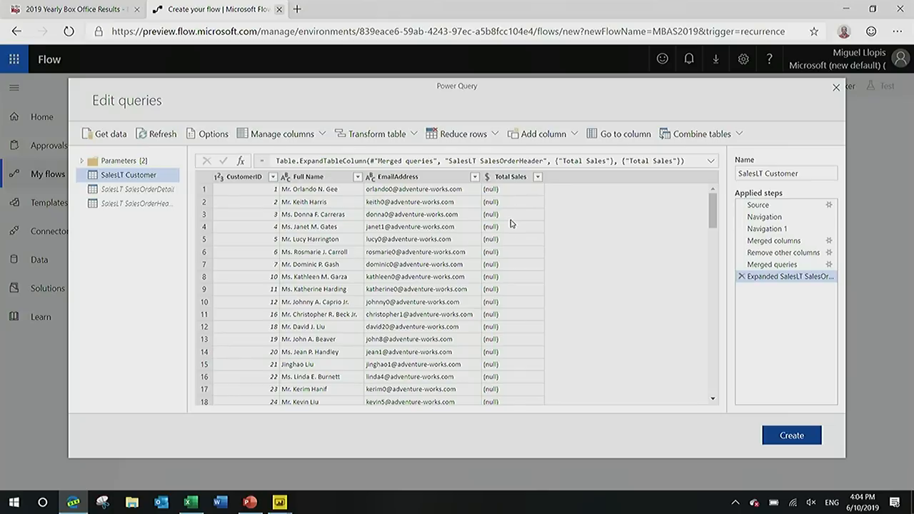
# Sort the Customer query by Total Sales in descending order and keep only the top 10 rows.
pyautogui.click(539, 177)
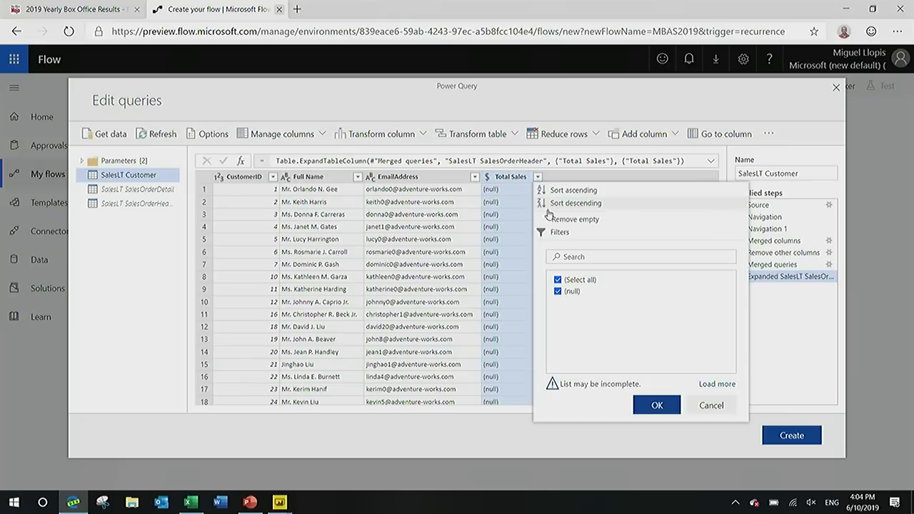
pyautogui.click(545, 206)
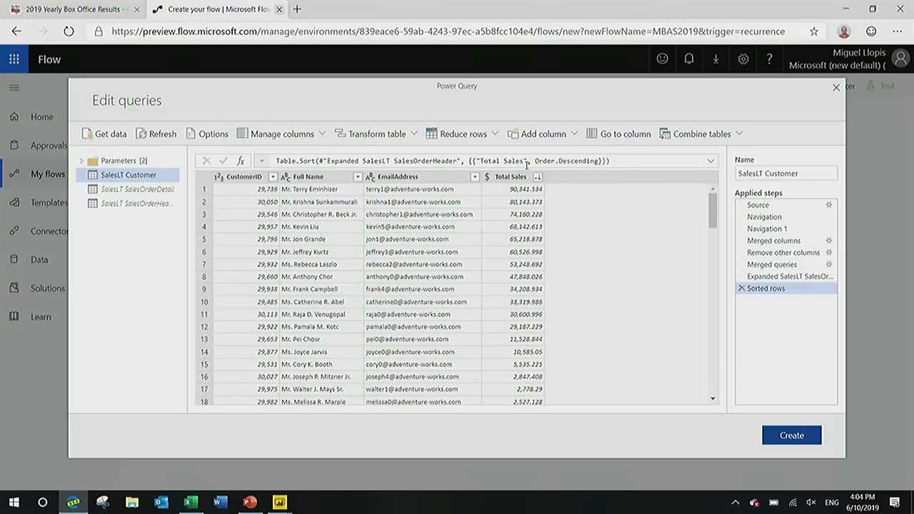
pyautogui.click(464, 135)
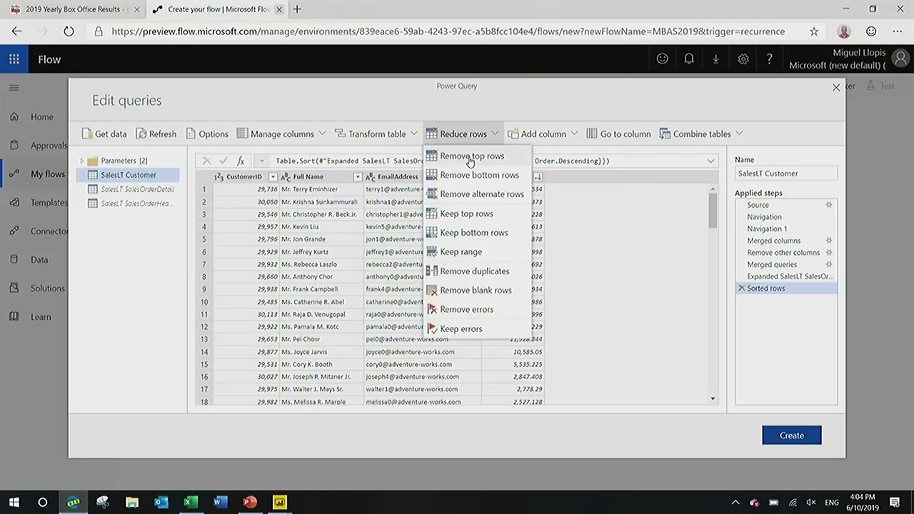
pyautogui.click(470, 215)
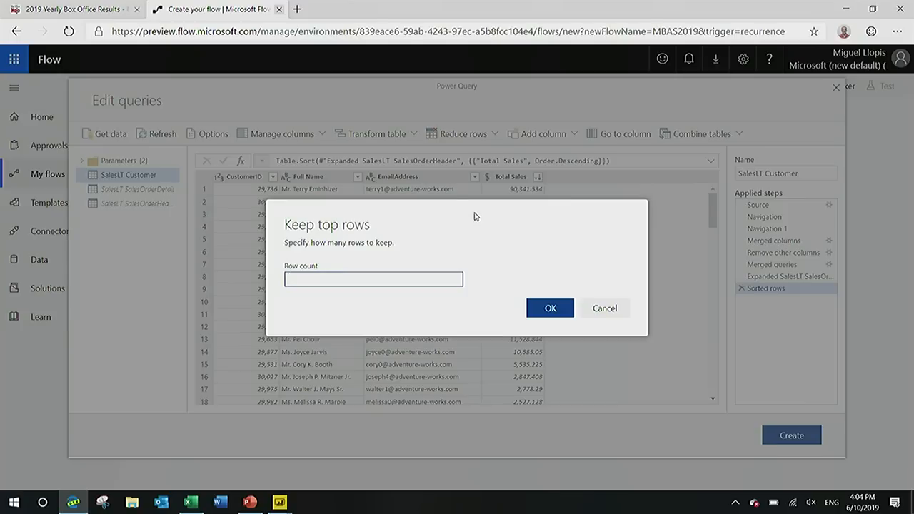
pyautogui.press('Return')
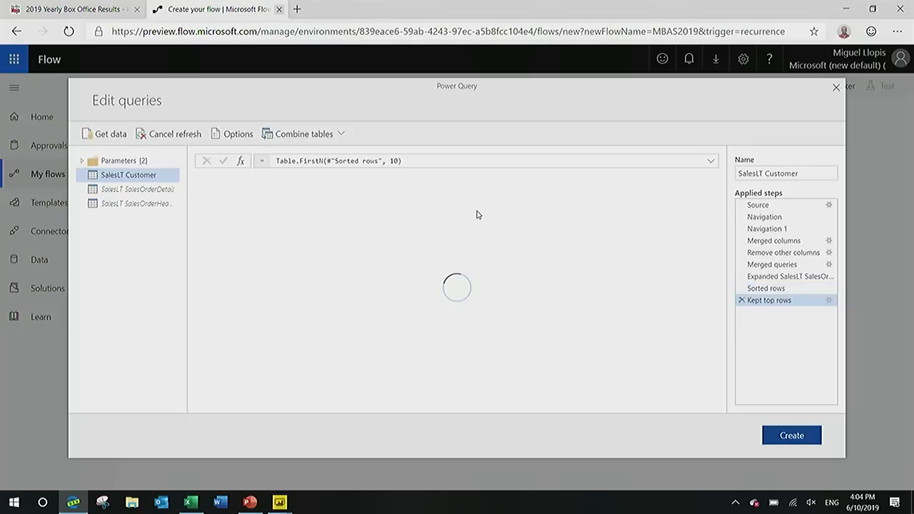
# Rename the query Top Customers and create the Power Query transformation in the flow.
pyautogui.moveTo(804, 174); pyautogui.dragTo(728, 161)
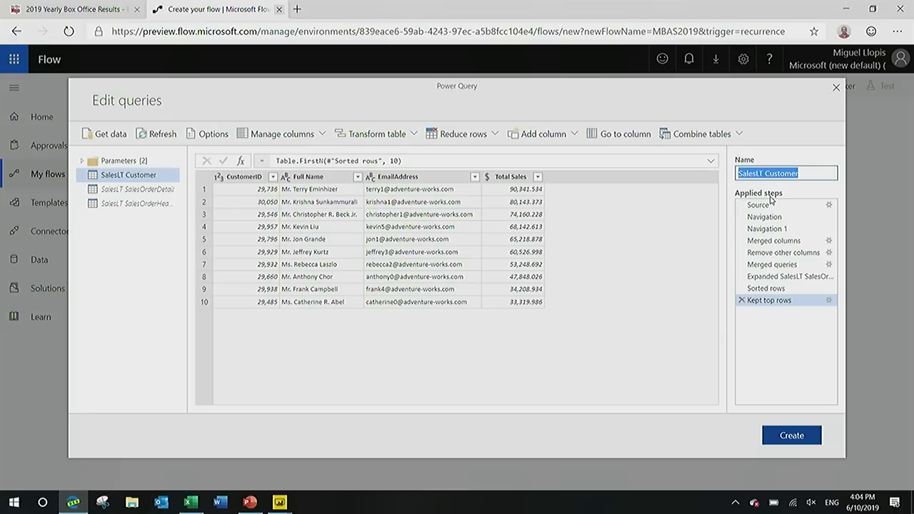
pyautogui.write('Top Customers')
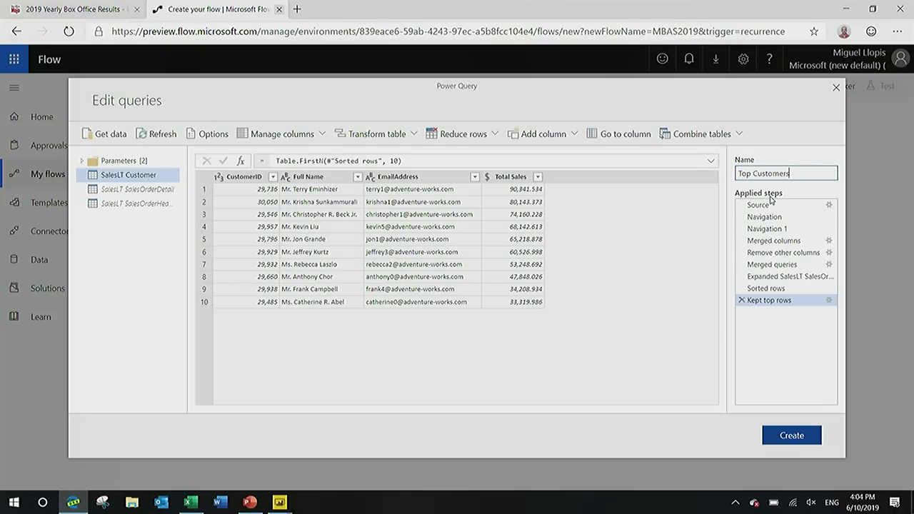
pyautogui.click(791, 436)
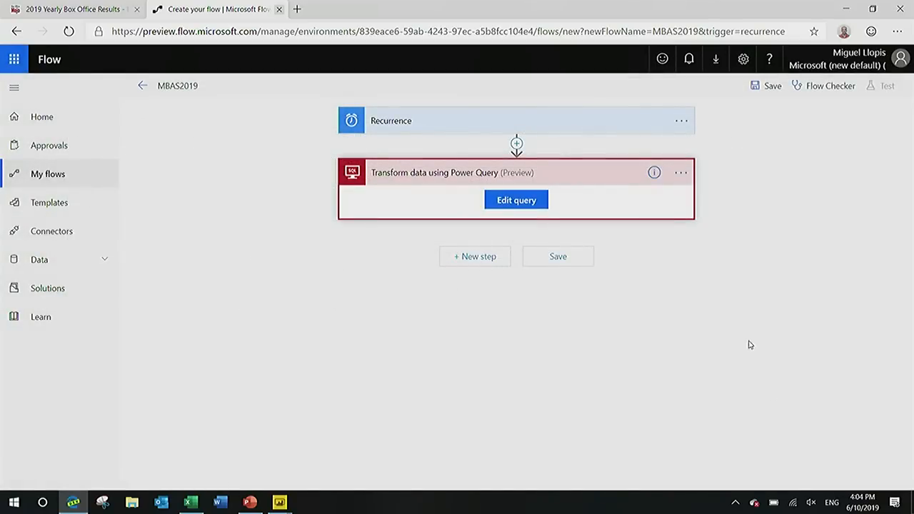
# Search the actions for email and add the Office 365 Outlook Send an email (V2) action as a new step.
pyautogui.click(483, 263)
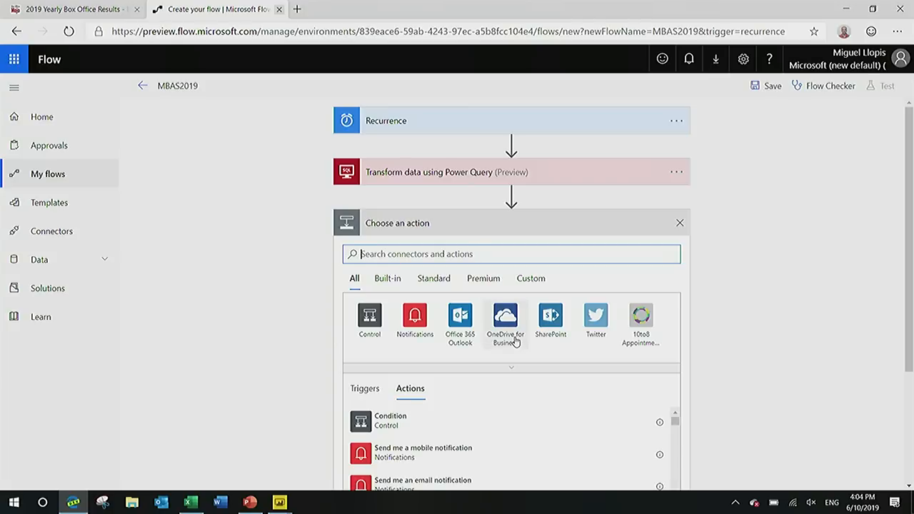
pyautogui.write('email')
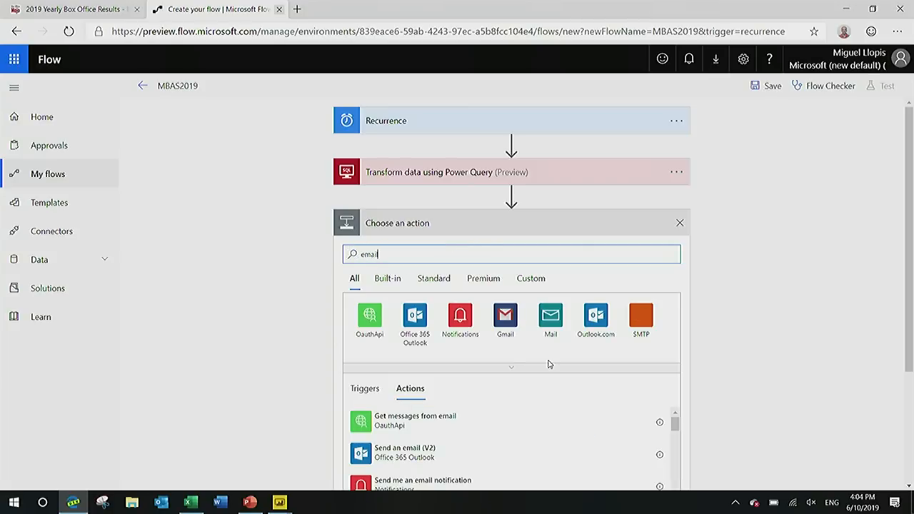
pyautogui.scroll(-1, 429, 357)
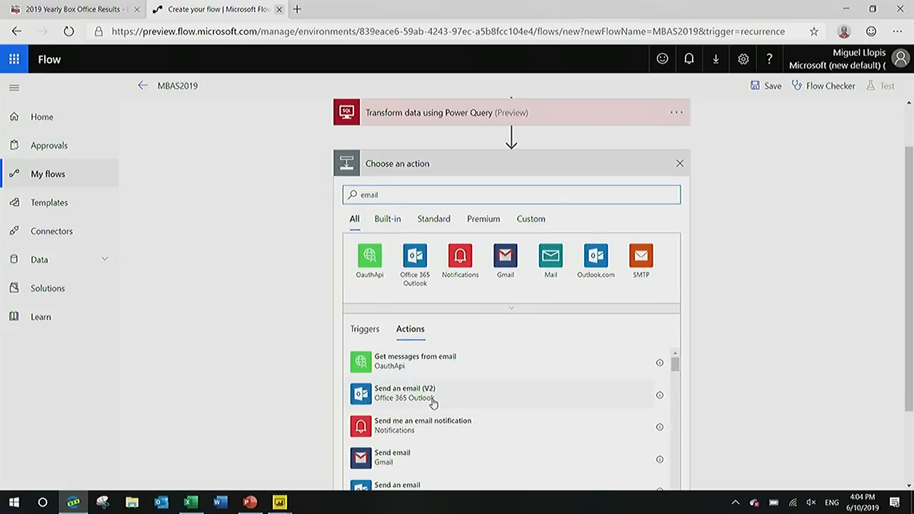
pyautogui.click(474, 399)
# Set the email's recipient to the EmailAddress dynamic content and reopen the email action inside the Apply to each loop.
pyautogui.click(568, 253)
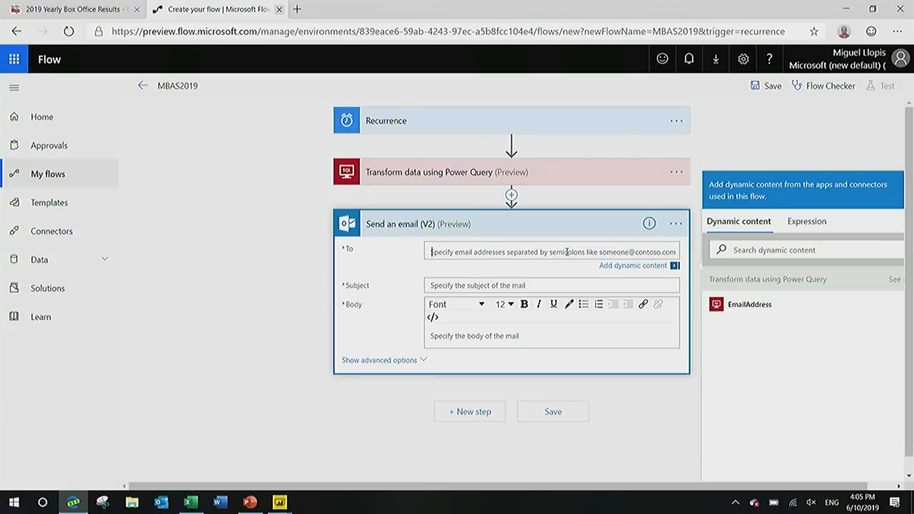
pyautogui.click(772, 308)
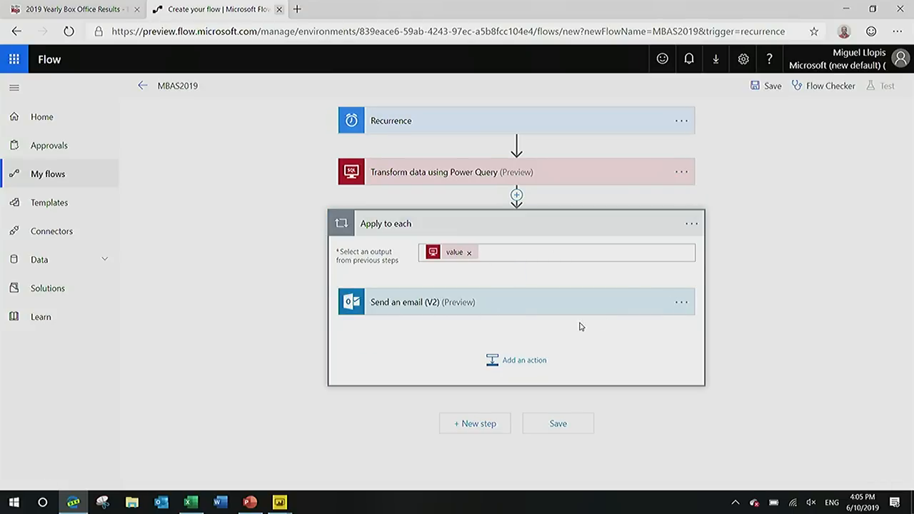
pyautogui.click(683, 303)
pyautogui.click(652, 312)
pyautogui.click(501, 309)
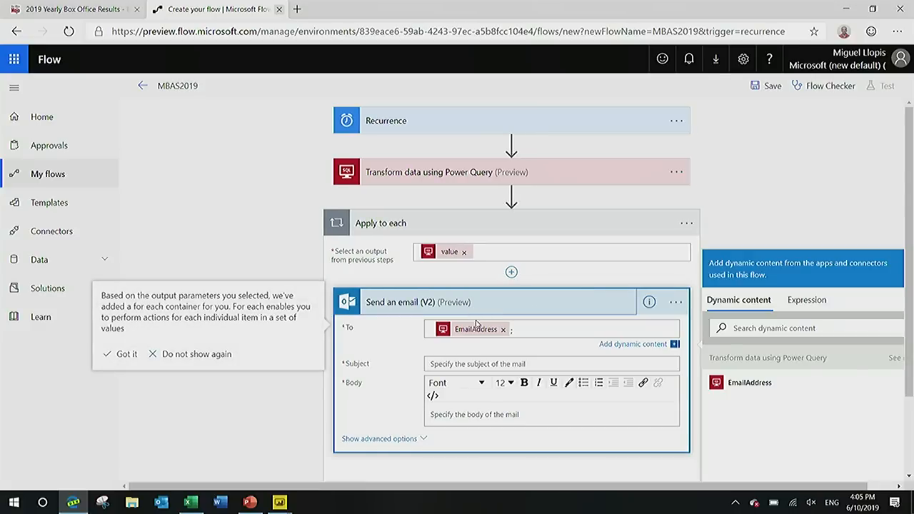
# Write "Thank you for your money!!" as the email's subject and "Thanks." as its body.
pyautogui.click(474, 364)
pyautogui.write('Thank')
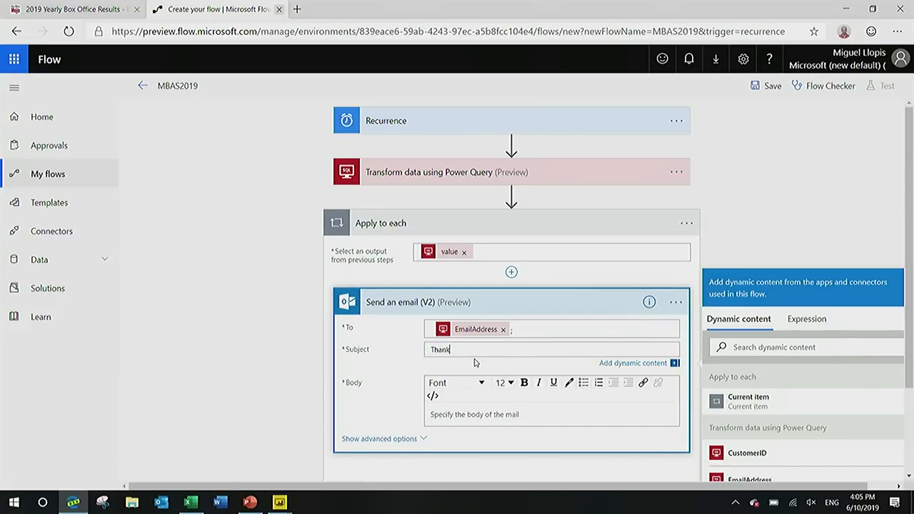
pyautogui.write(' you for your money!!')
pyautogui.click(470, 414)
pyautogui.scroll(-3, 743, 397)
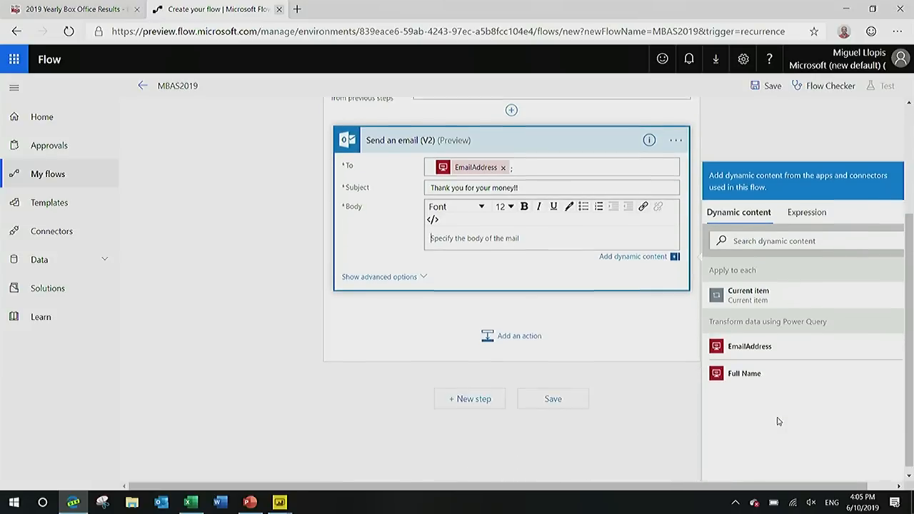
pyautogui.scroll(1, 785, 370)
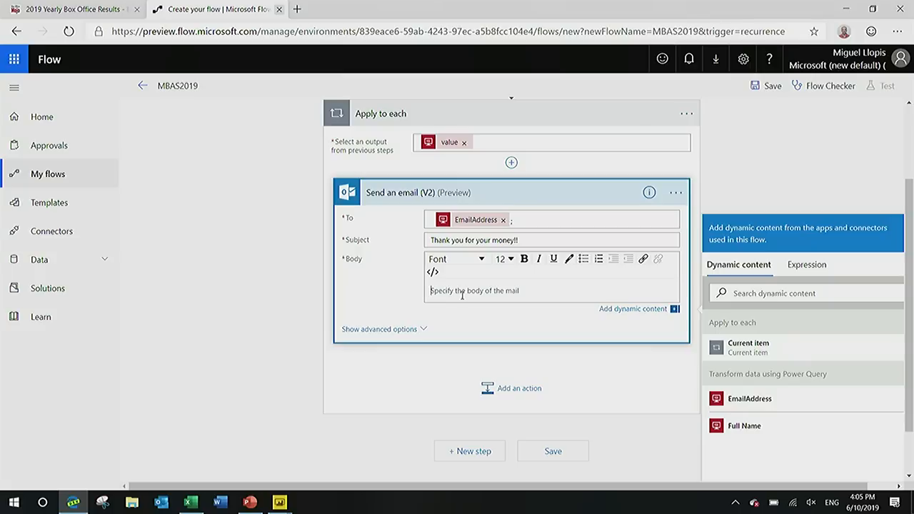
pyautogui.write('Thanks')
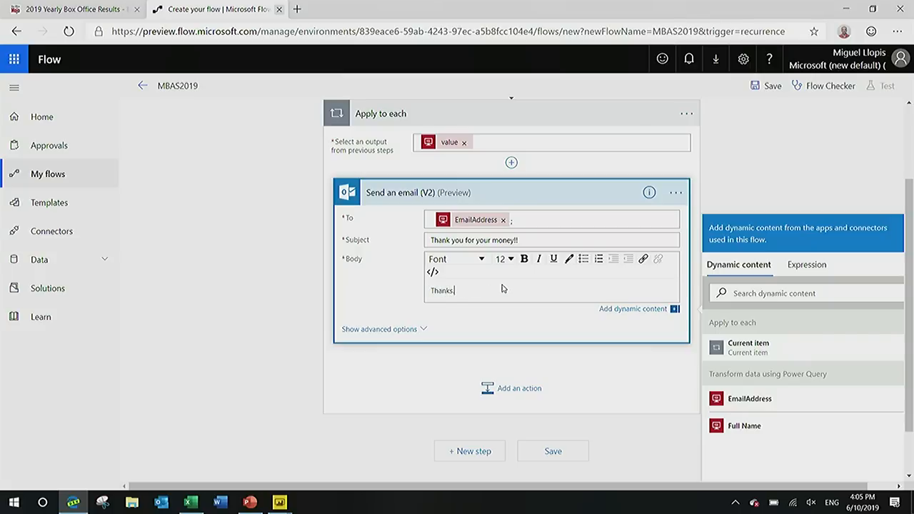
pyautogui.write('.')
pyautogui.click(273, 240)
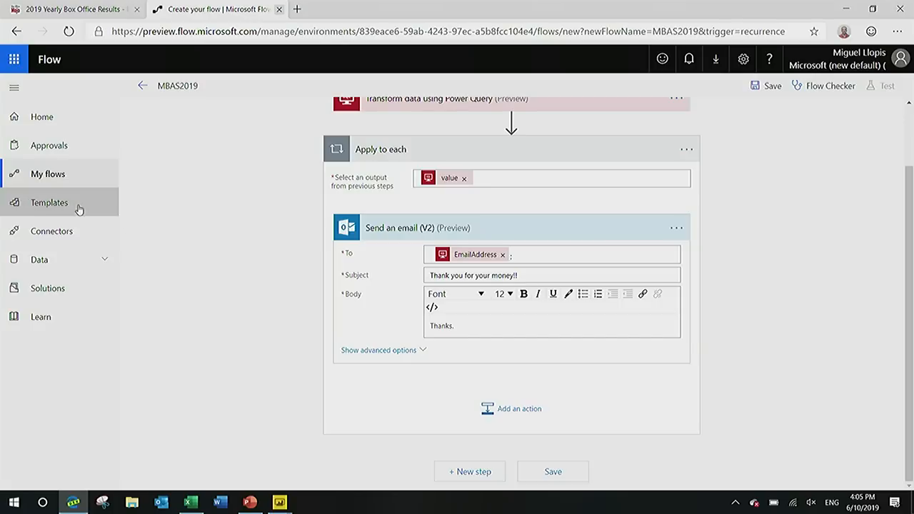
# Switch to the PowerPoint presentation and start the slide show from the current Demo slide.
pyautogui.click(249, 502)
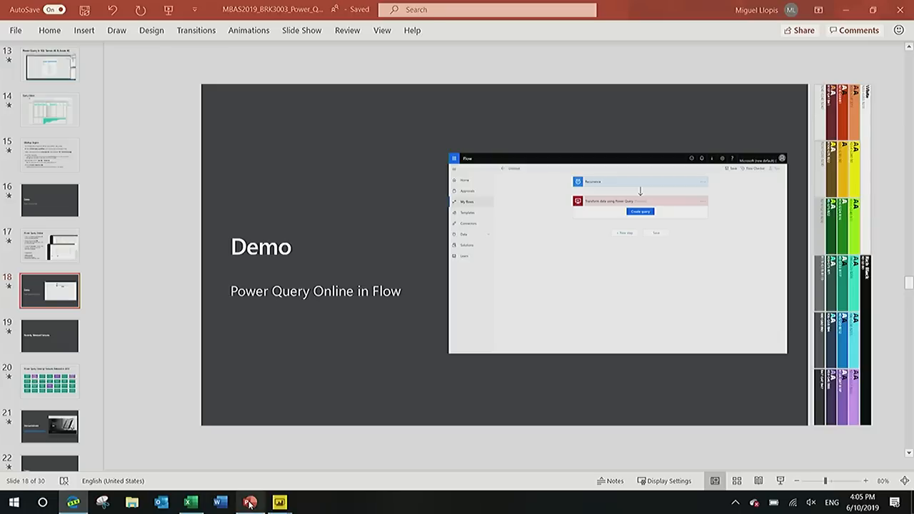
pyautogui.click(781, 481)
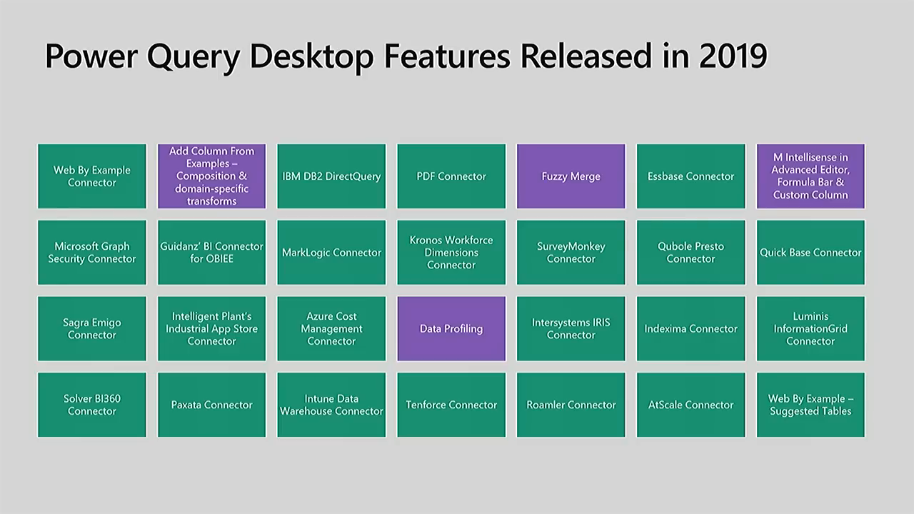
# Advance past the feature list to the Announcement slide, end the slide show and switch to the browser in a maximized window.
pyautogui.press('Right')
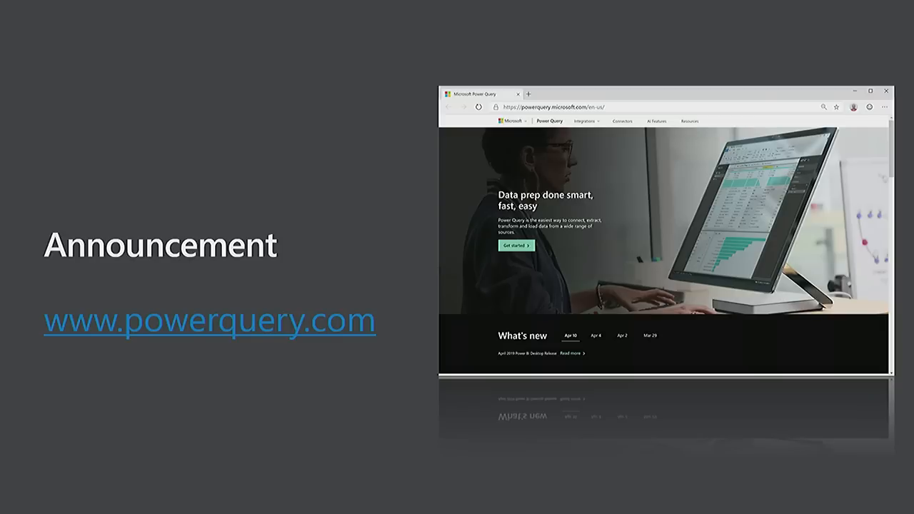
pyautogui.press('Escape')
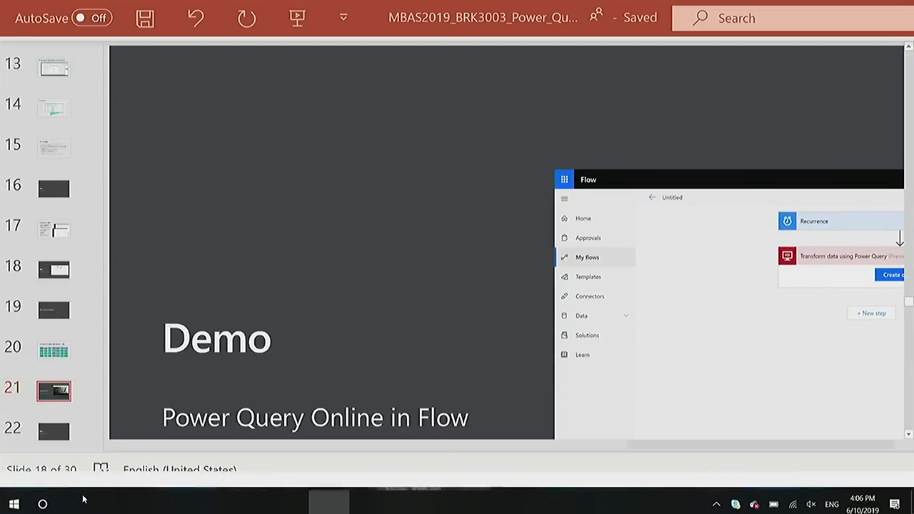
pyautogui.moveTo(75, 502)
pyautogui.click(90, 457)
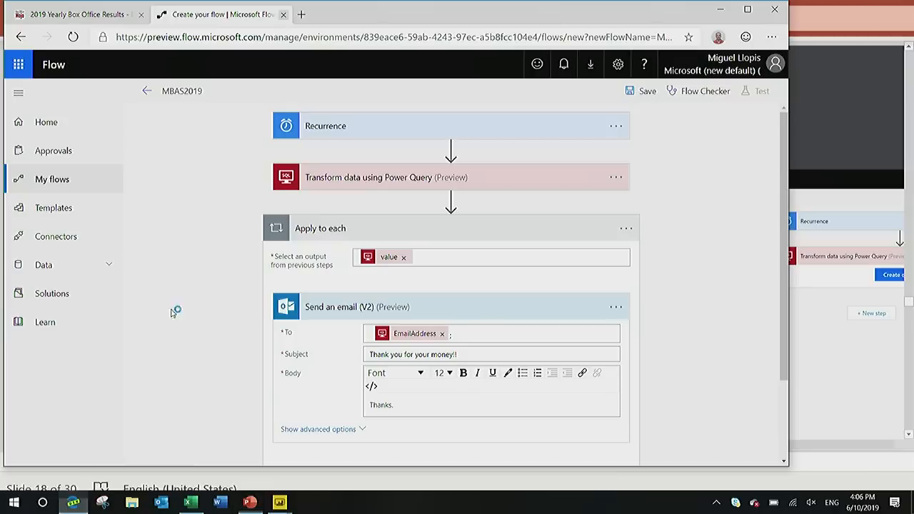
pyautogui.click(747, 10)
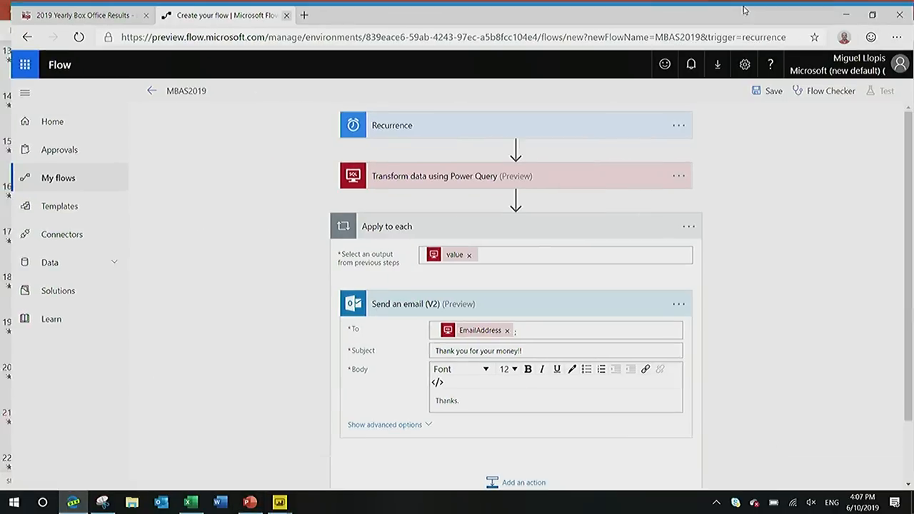
# Open the powerquery.com website in a new browser tab.
pyautogui.click(298, 10)
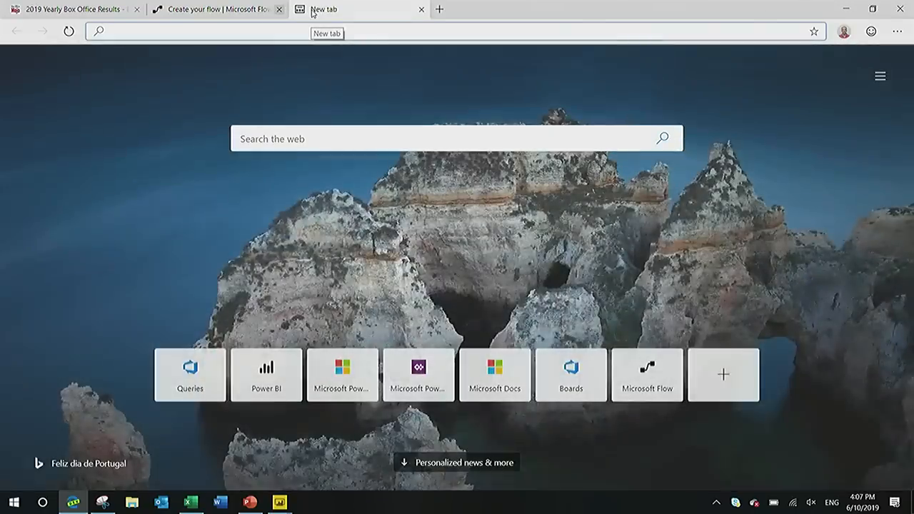
pyautogui.write('powerqu')
pyautogui.press('BackSpace')
pyautogui.write('ery')
pyautogui.hotkey('ctrl', 'Return')
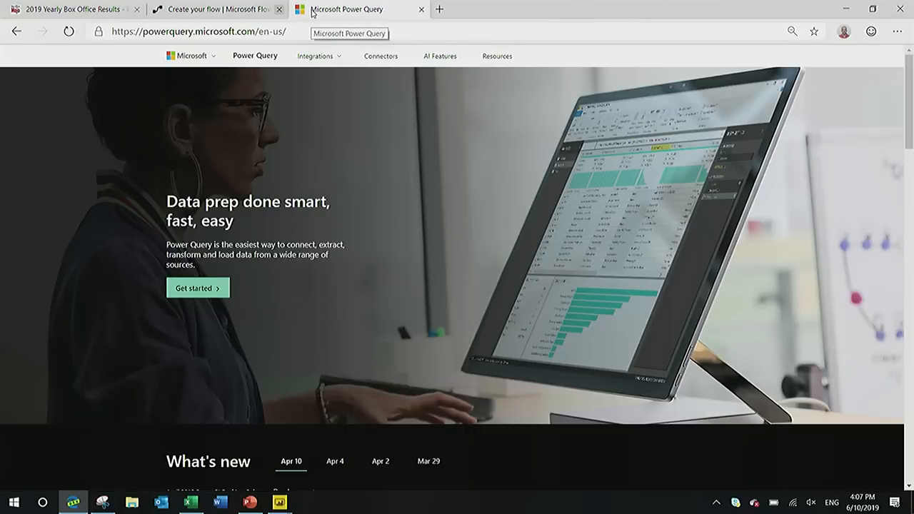
# Look through the Power Query home page from What's new down to the product integration cards under "Everything becomes more powerful".
pyautogui.scroll(-3, 299, 165)
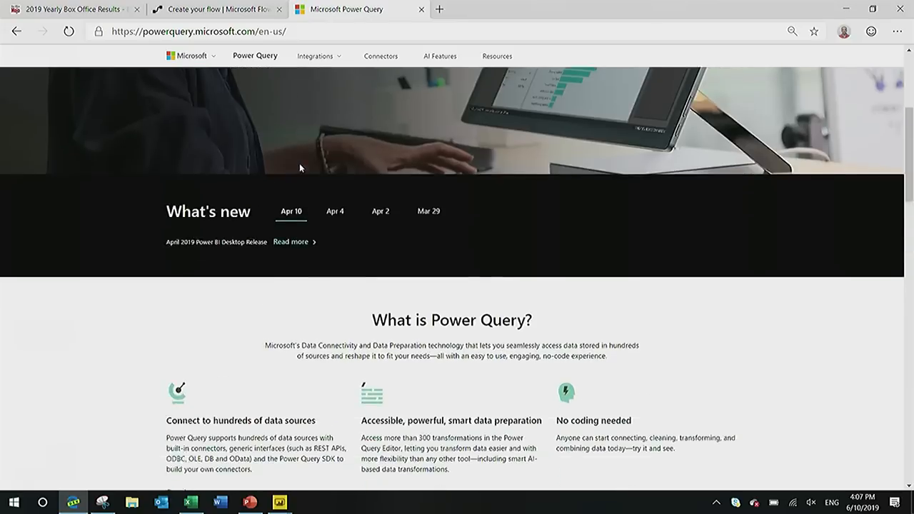
pyautogui.scroll(-1, 300, 166)
pyautogui.scroll(1, 303, 163)
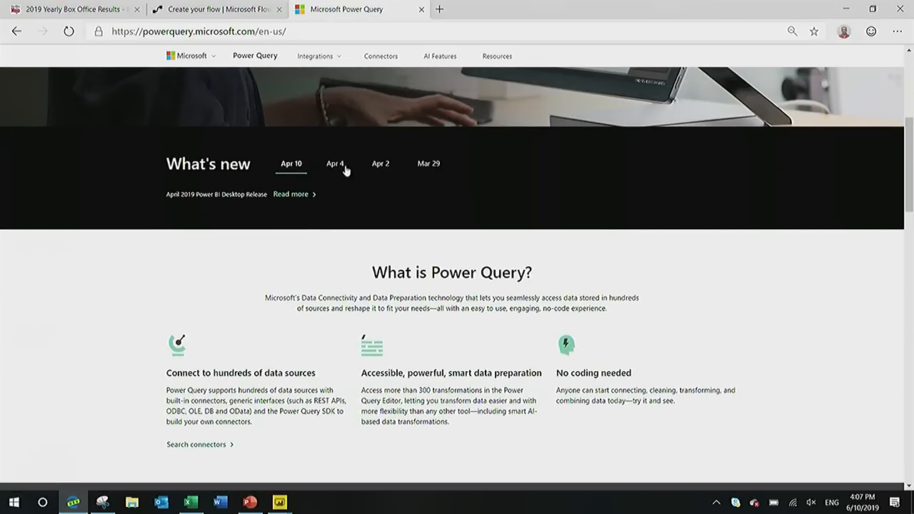
pyautogui.scroll(-3, 372, 167)
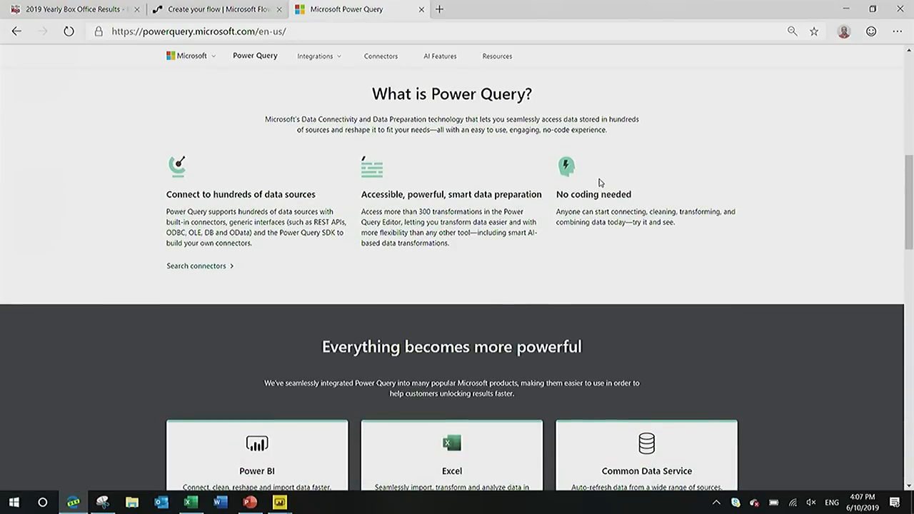
pyautogui.scroll(-3, 599, 183)
pyautogui.scroll(-1, 599, 182)
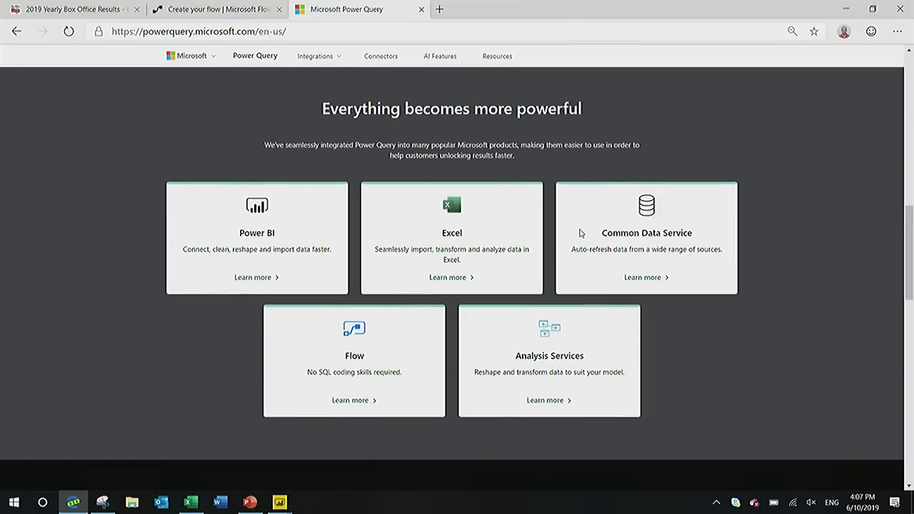
# Open the Power BI integration page from its card and skim its content down to the resource links.
pyautogui.click(253, 277)
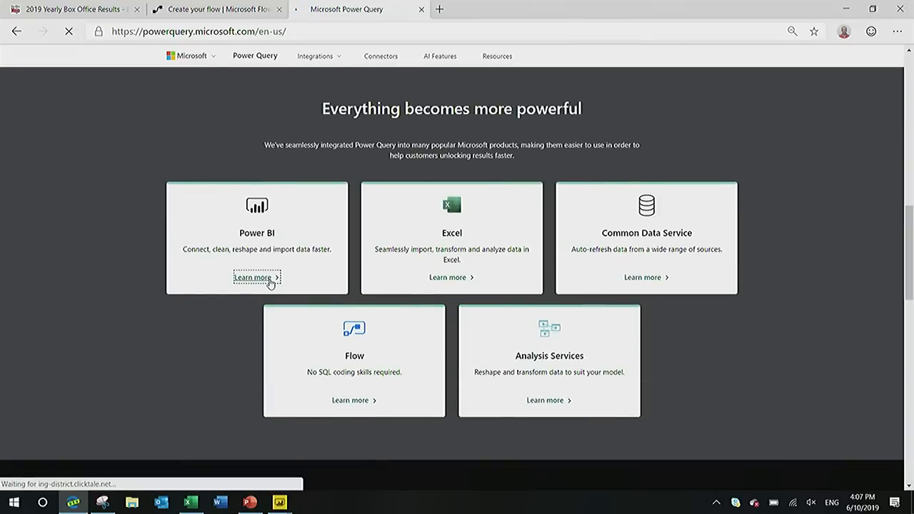
pyautogui.scroll(-10, 603, 202)
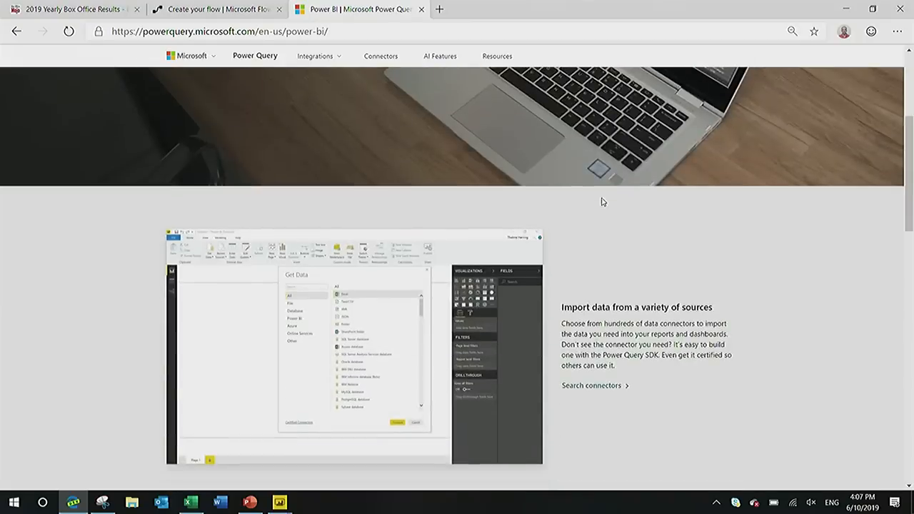
pyautogui.scroll(-8, 602, 203)
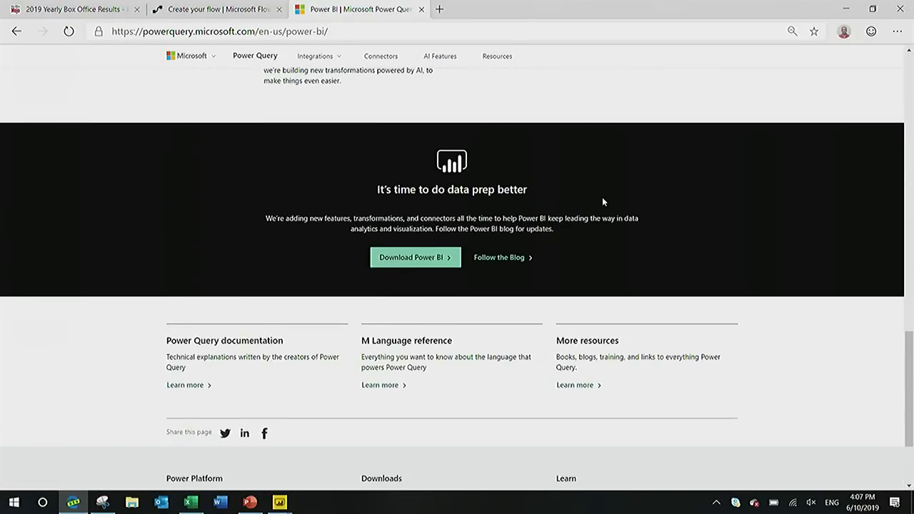
pyautogui.scroll(5, 602, 203)
pyautogui.scroll(10, 602, 203)
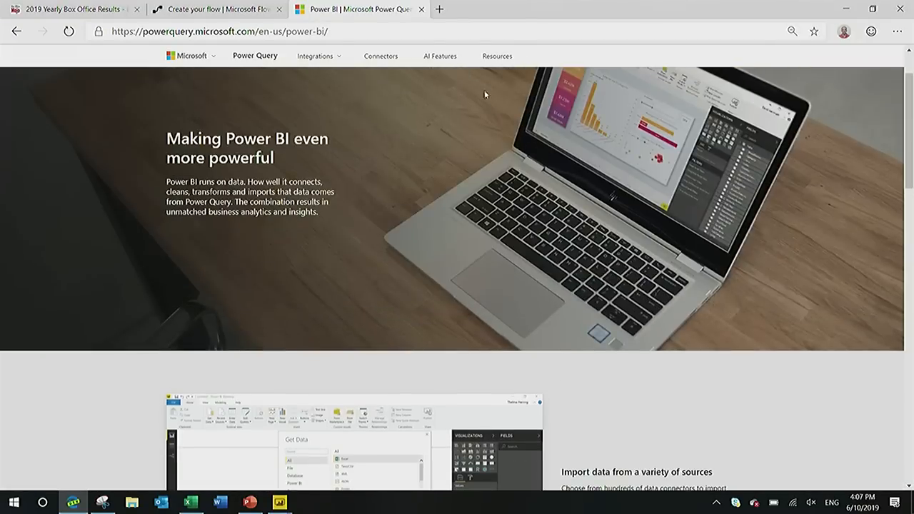
# Visit the Connectors page briefly and review the Add column from examples and Web By Example sections on the AI Features page.
pyautogui.click(396, 62)
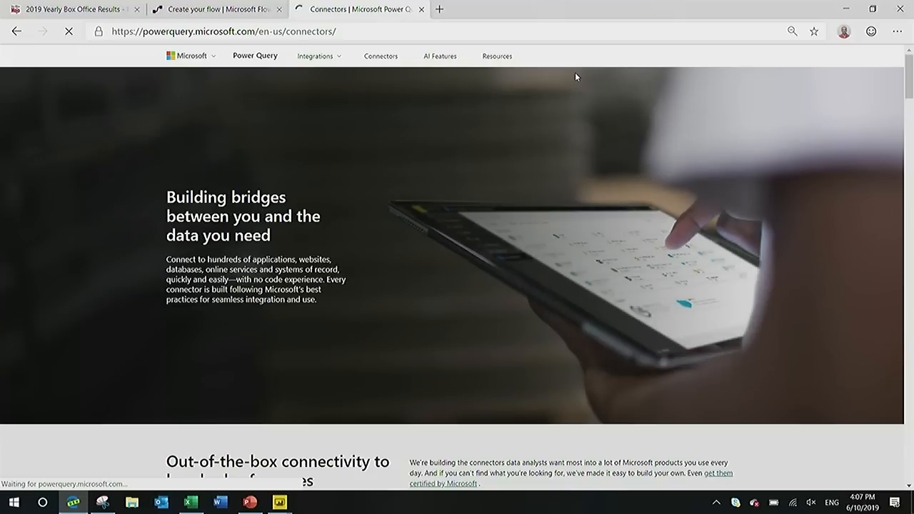
pyautogui.click(438, 58)
pyautogui.scroll(-15, 508, 172)
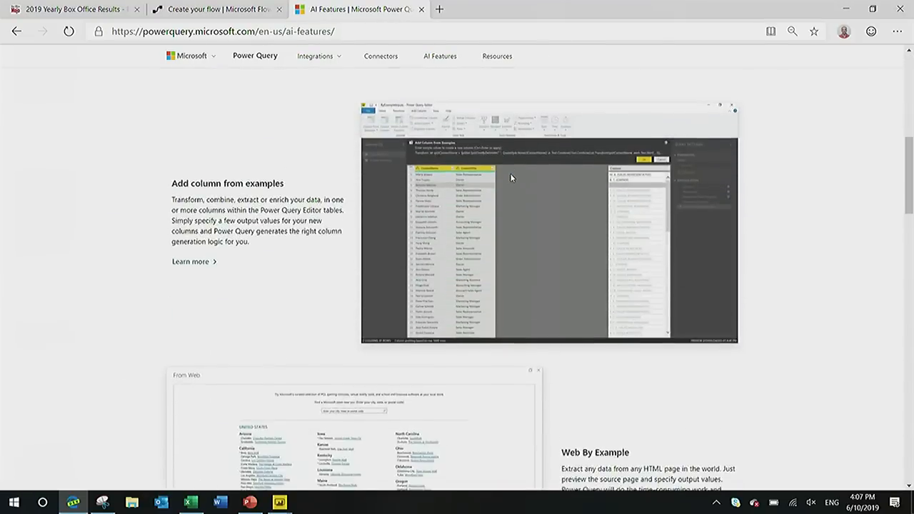
pyautogui.scroll(-2, 511, 175)
pyautogui.scroll(10, 510, 174)
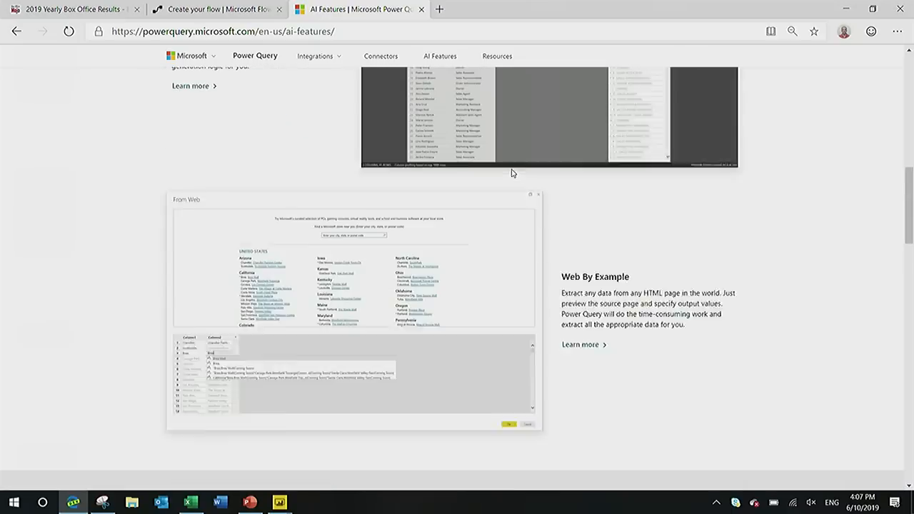
pyautogui.scroll(2, 615, 202)
pyautogui.scroll(-3, 614, 202)
pyautogui.scroll(8, 615, 200)
# Open the Resources page and review its Power Query Books, Community Resources and Product Integrations sections.
pyautogui.click(506, 61)
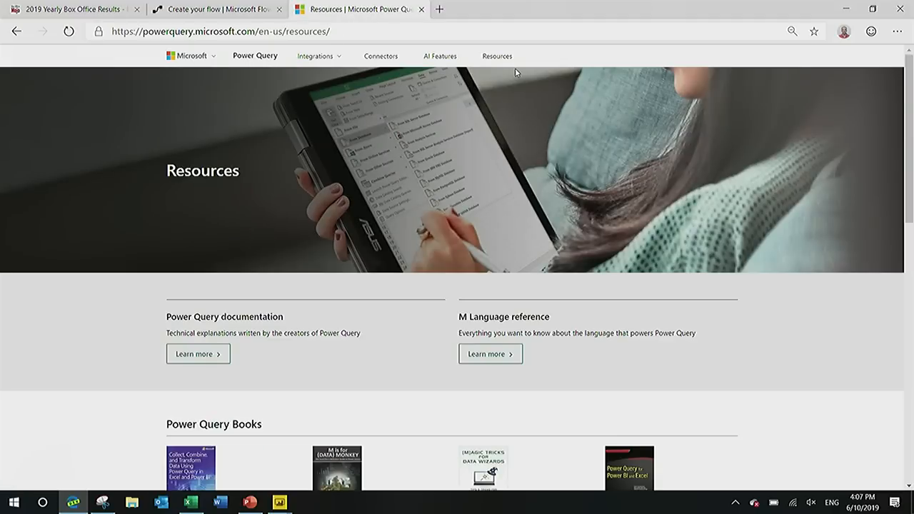
pyautogui.scroll(-2, 661, 201)
pyautogui.scroll(-1, 661, 201)
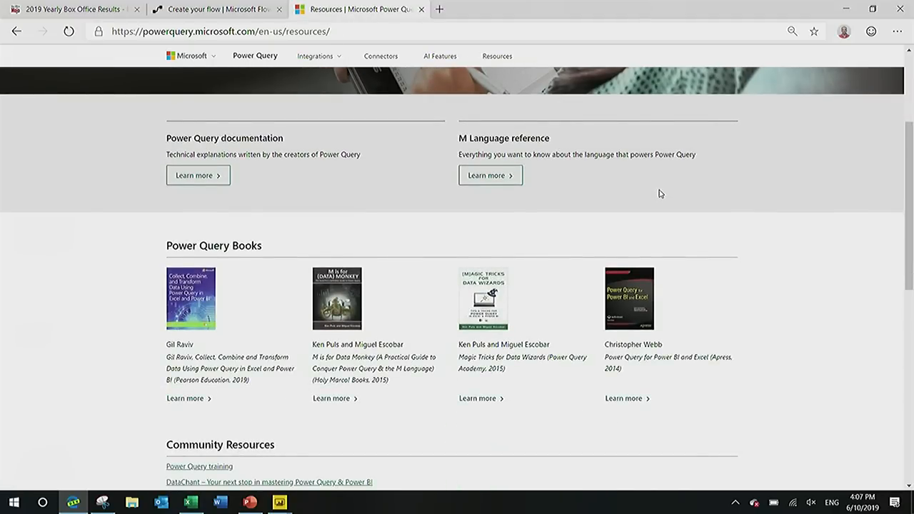
pyautogui.scroll(-2, 661, 195)
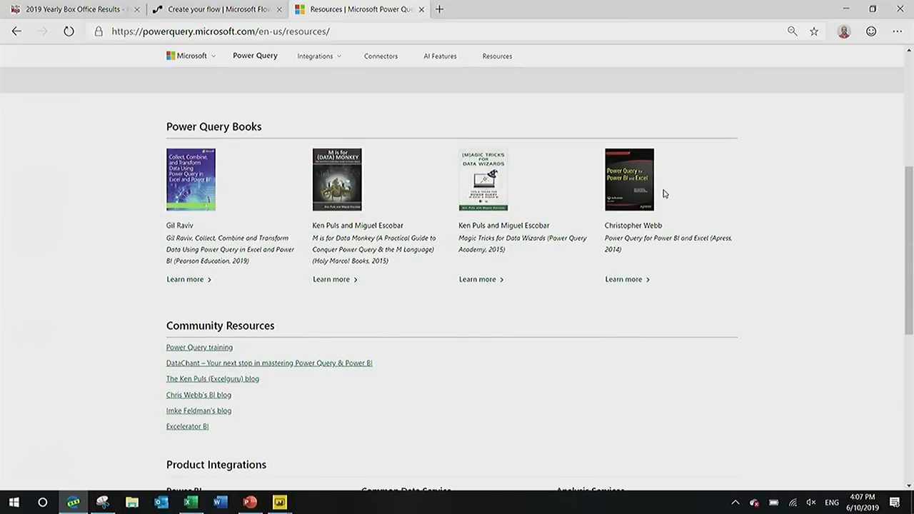
pyautogui.scroll(-2, 312, 203)
pyautogui.scroll(-3, 240, 321)
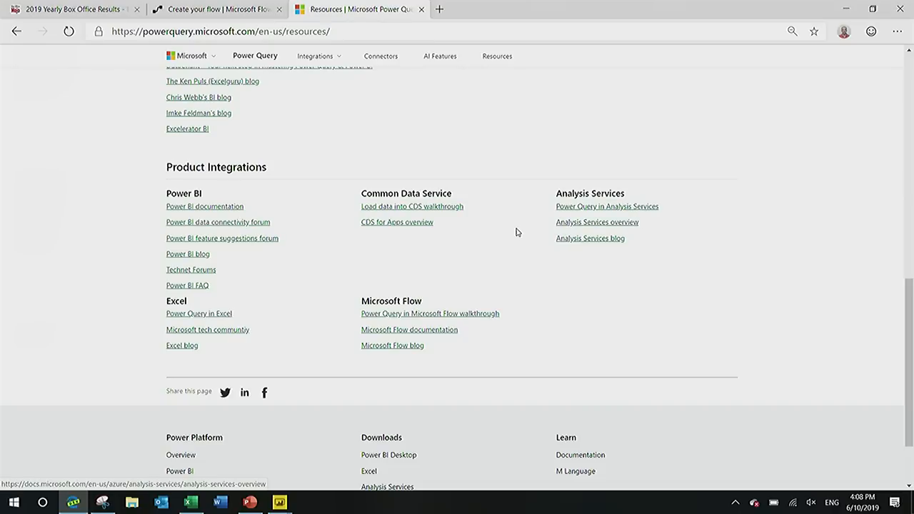
pyautogui.scroll(10, 513, 236)
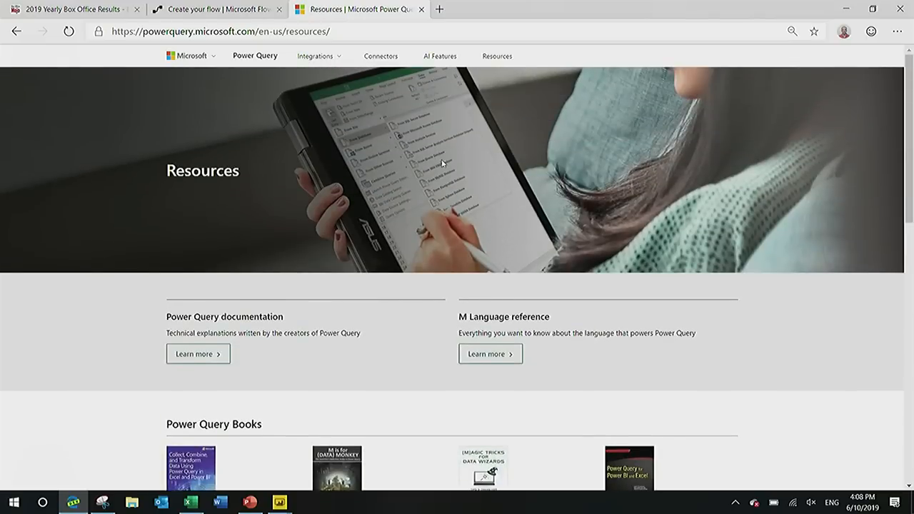
# Open the Connectors page and browse its catalog of all available connectors.
pyautogui.click(381, 56)
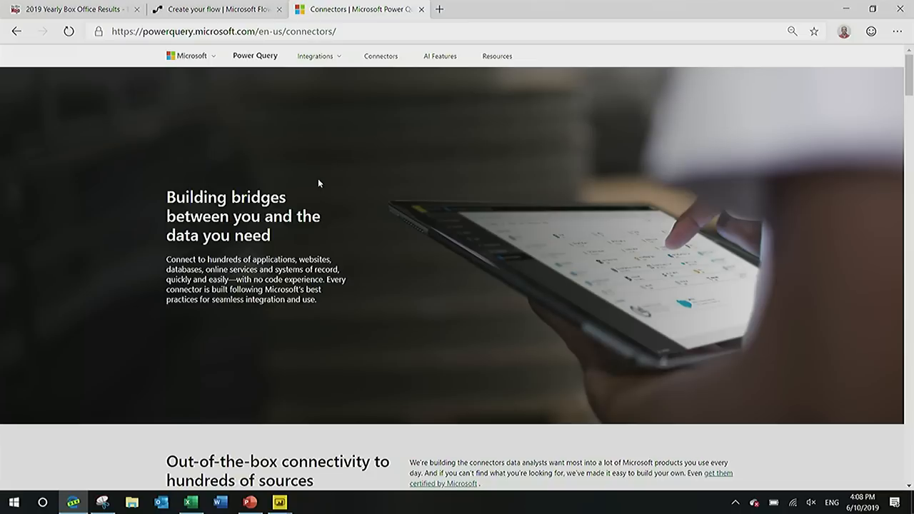
pyautogui.scroll(-7, 374, 243)
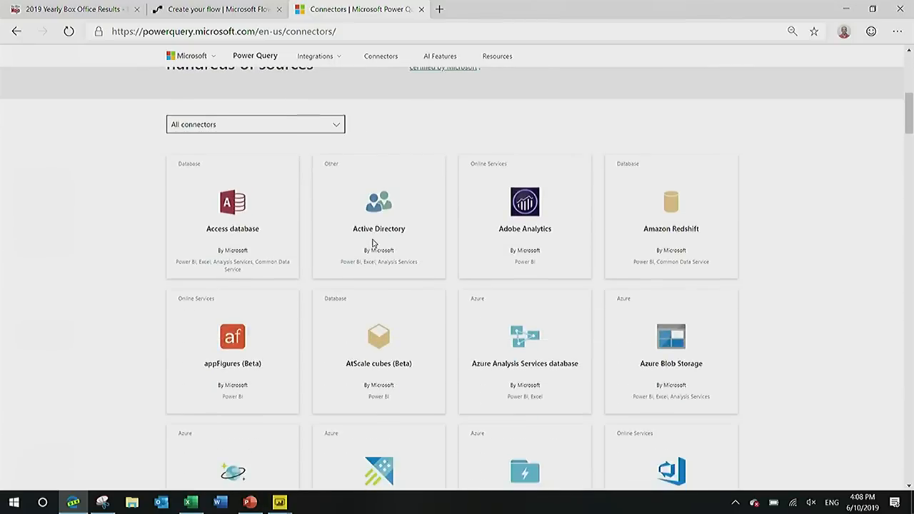
pyautogui.scroll(-10, 374, 243)
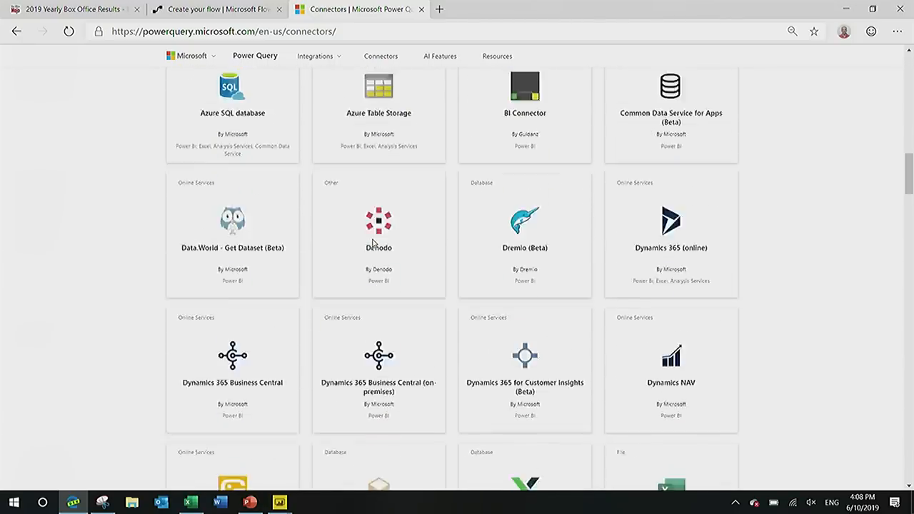
pyautogui.scroll(-2, 374, 243)
pyautogui.scroll(8, 373, 243)
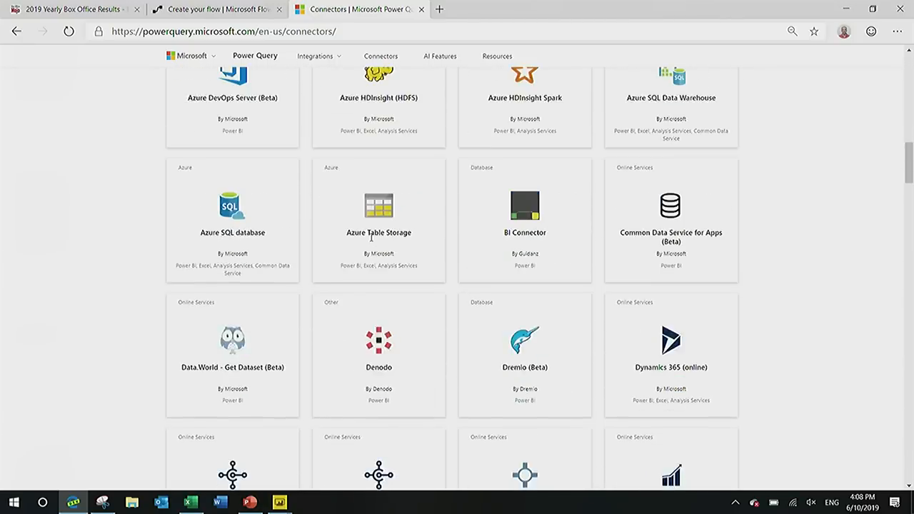
pyautogui.click(368, 35)
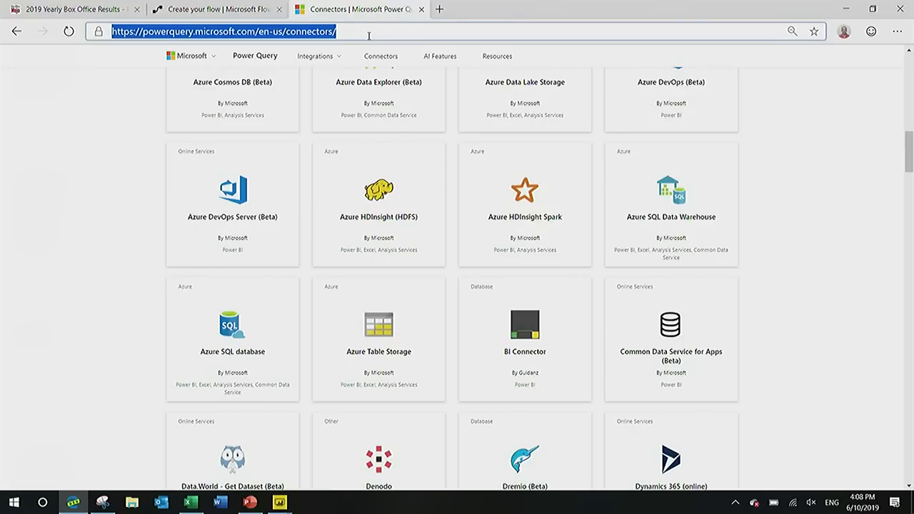
pyautogui.click(27, 200)
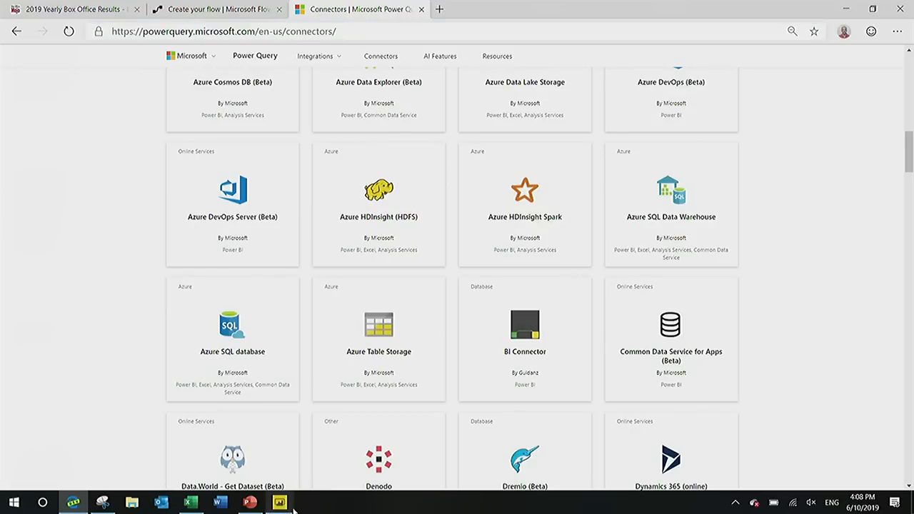
# Switch to the second untitled Power BI Desktop report and open its Power Query Editor on the box office query.
pyautogui.moveTo(287, 507)
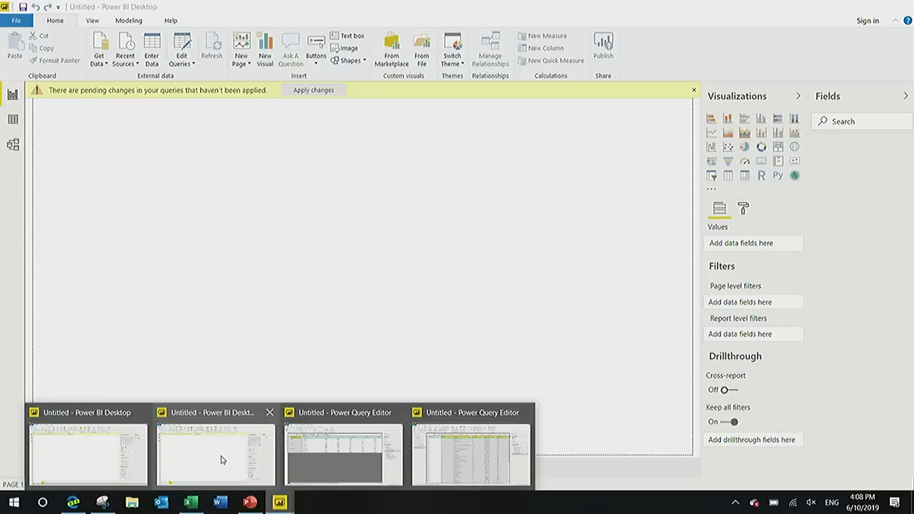
pyautogui.click(222, 459)
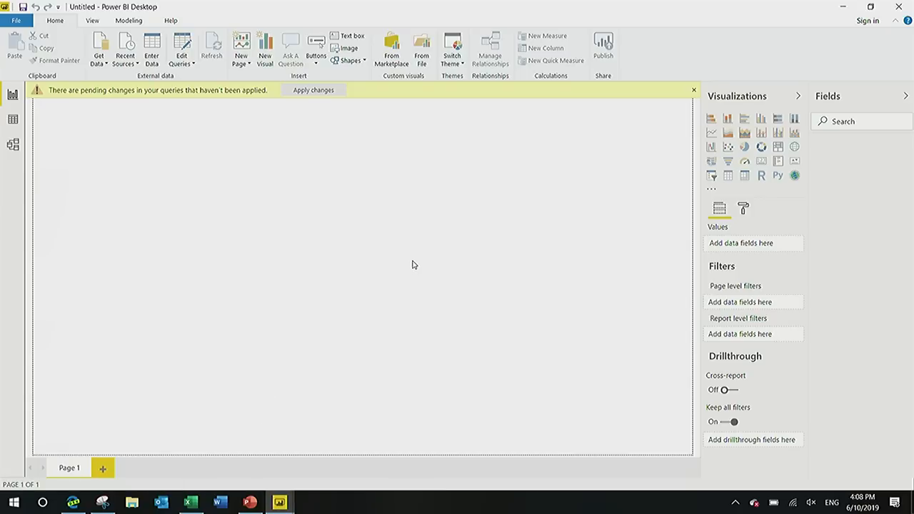
pyautogui.click(187, 48)
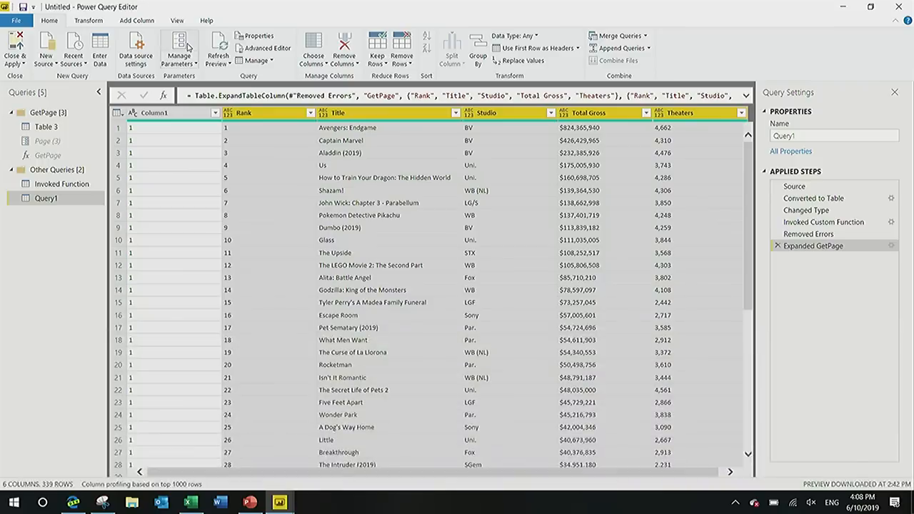
# Launch a new Power BI Desktop instance and switch to the 2019 Yearly Box Office Results page in the browser.
pyautogui.rightClick(283, 508)
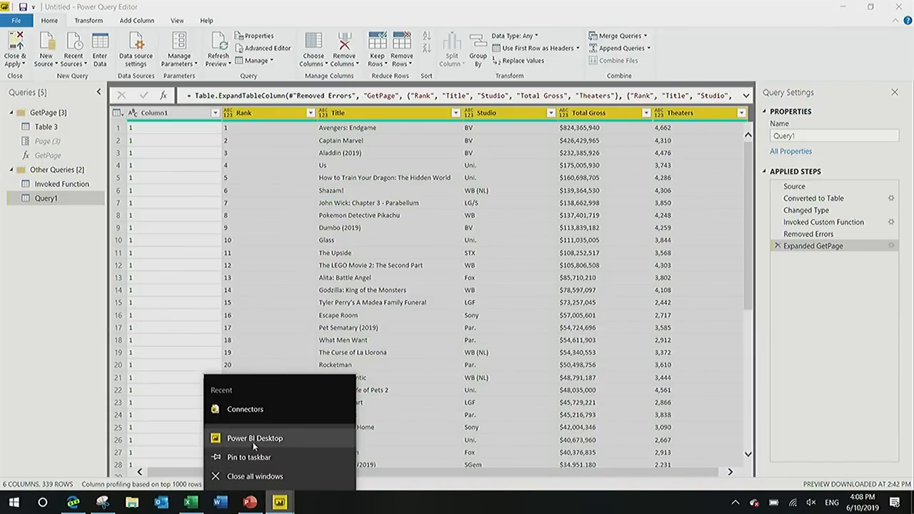
pyautogui.click(253, 443)
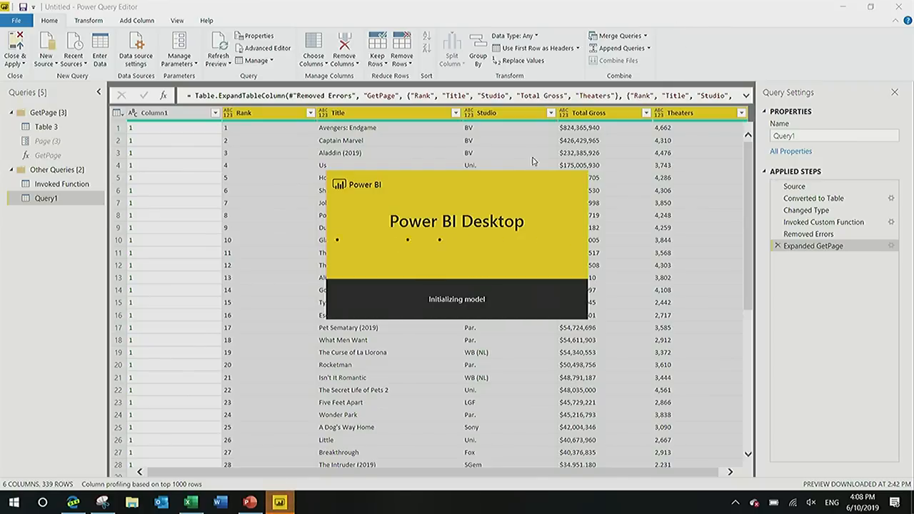
pyautogui.click(73, 502)
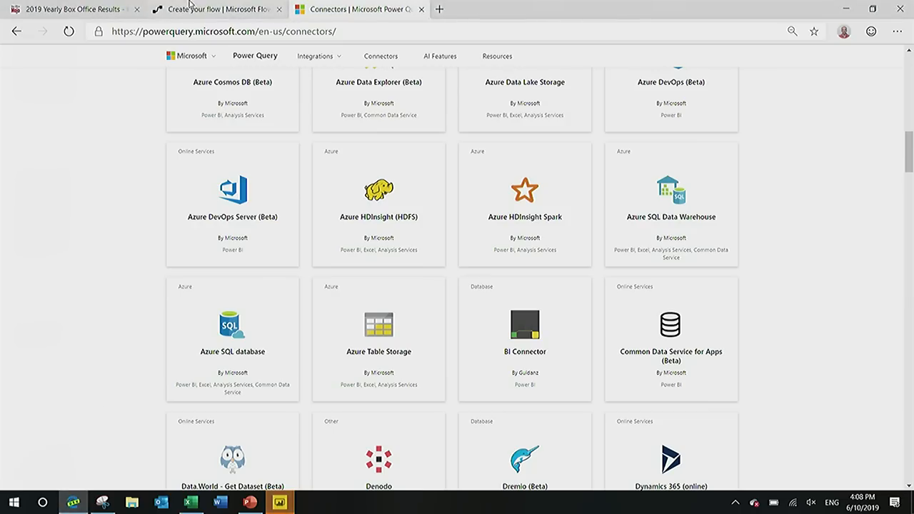
pyautogui.click(124, 14)
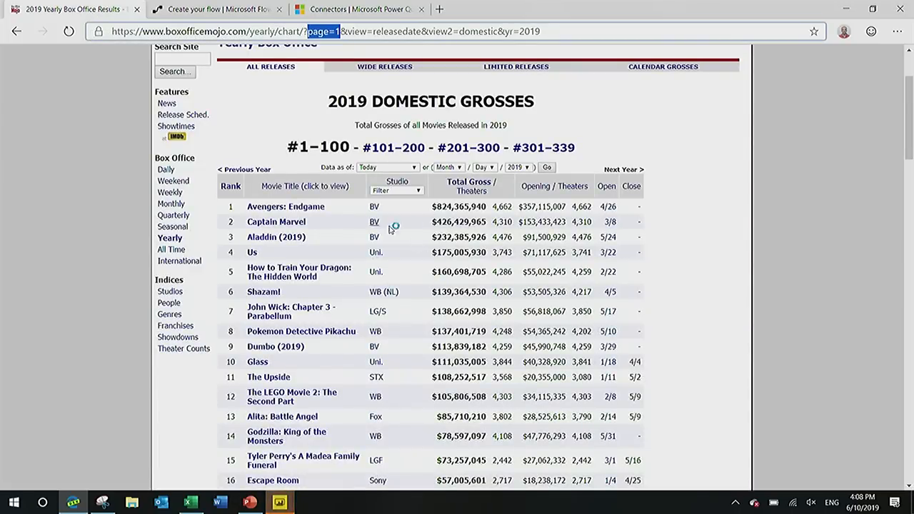
# Switch to the Power Query Connectors page in the browser and look over its connector cards.
pyautogui.click(357, 10)
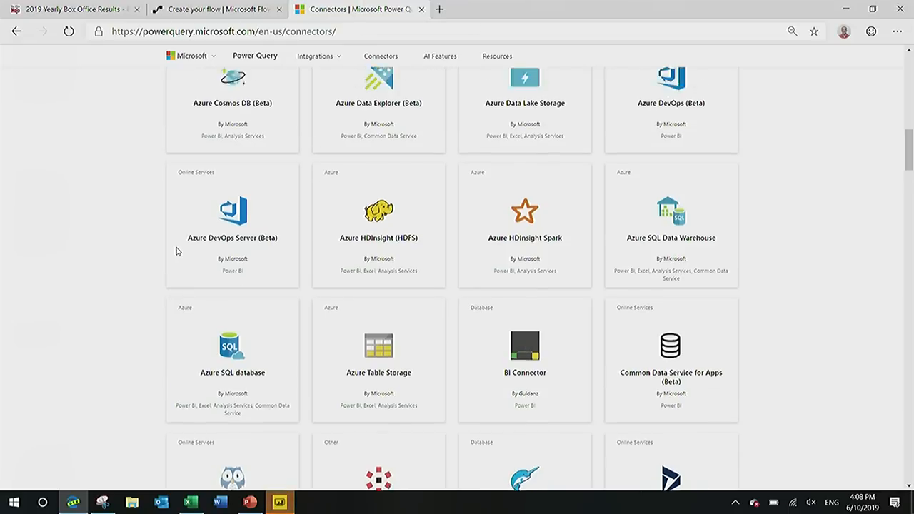
pyautogui.scroll(10, 178, 250)
pyautogui.scroll(-3, 180, 249)
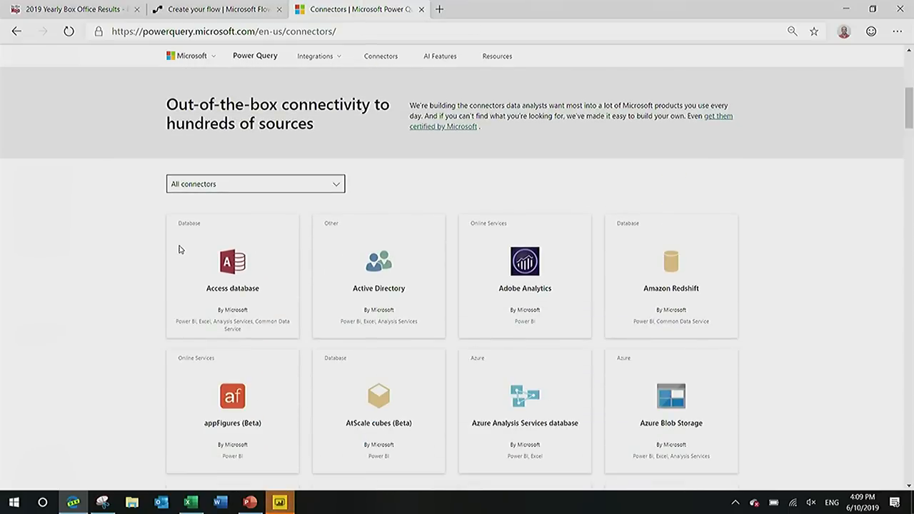
# Switch to the newly launched Power BI Desktop window and dismiss its welcome form and sign-in prompt.
pyautogui.hotkey('alt', 'Tab')
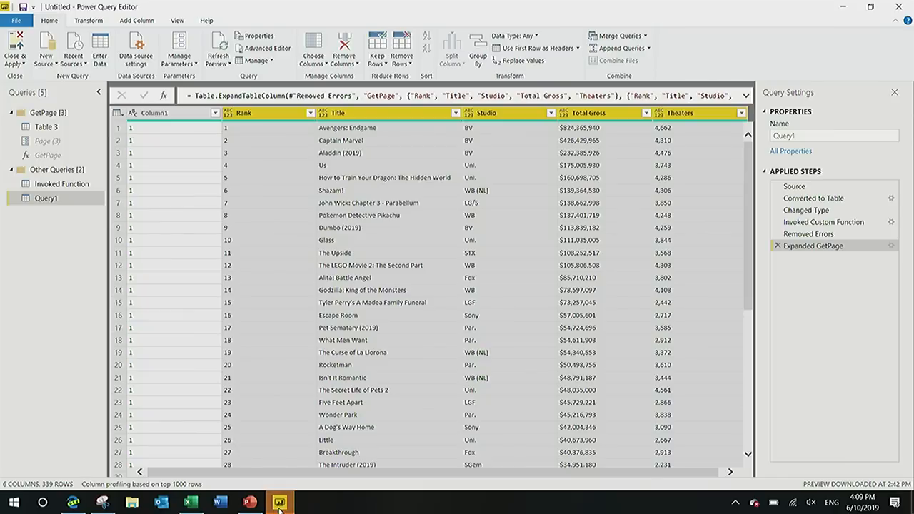
pyautogui.moveTo(279, 503)
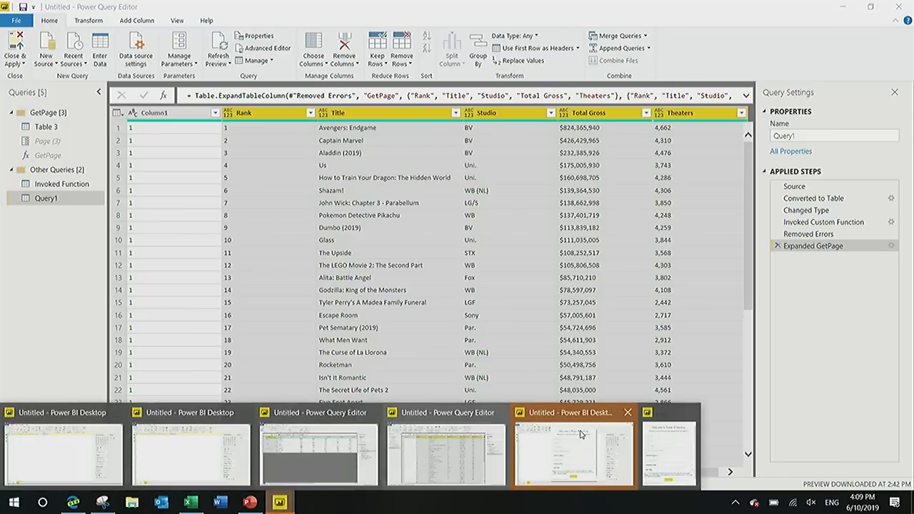
pyautogui.click(551, 433)
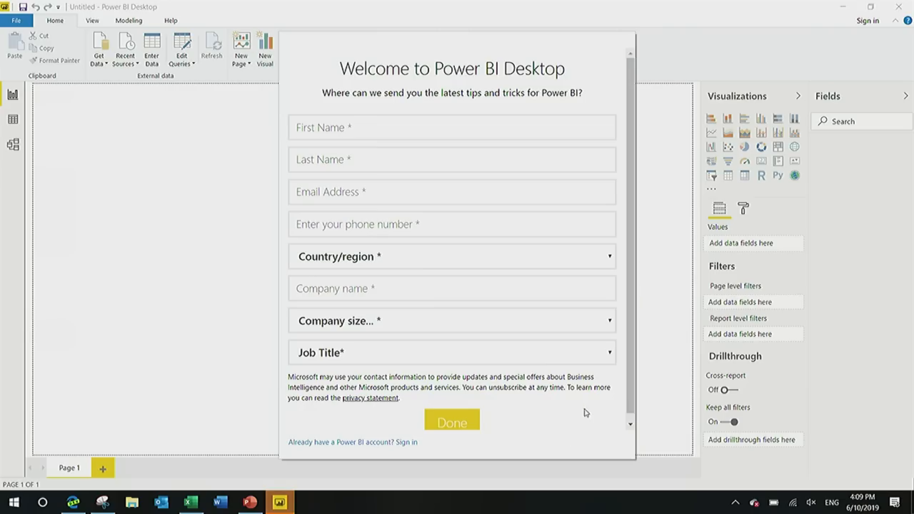
pyautogui.click(383, 444)
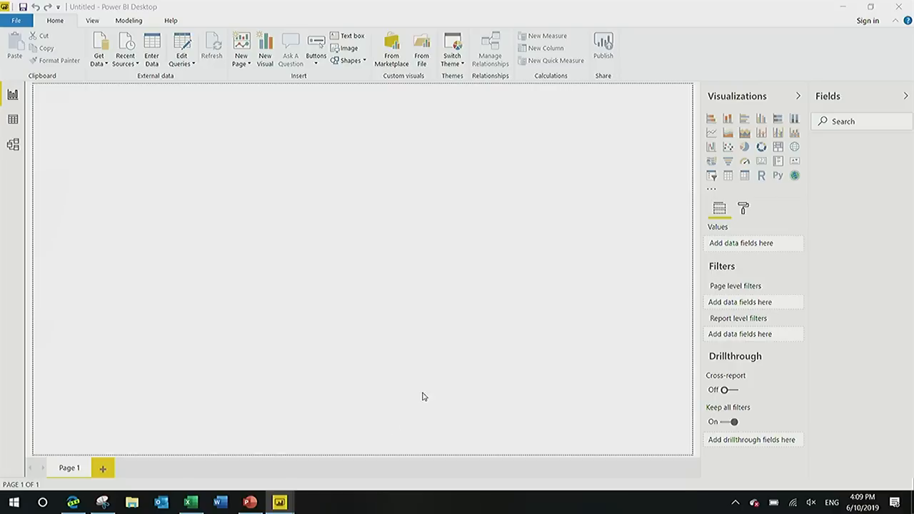
pyautogui.click(596, 158)
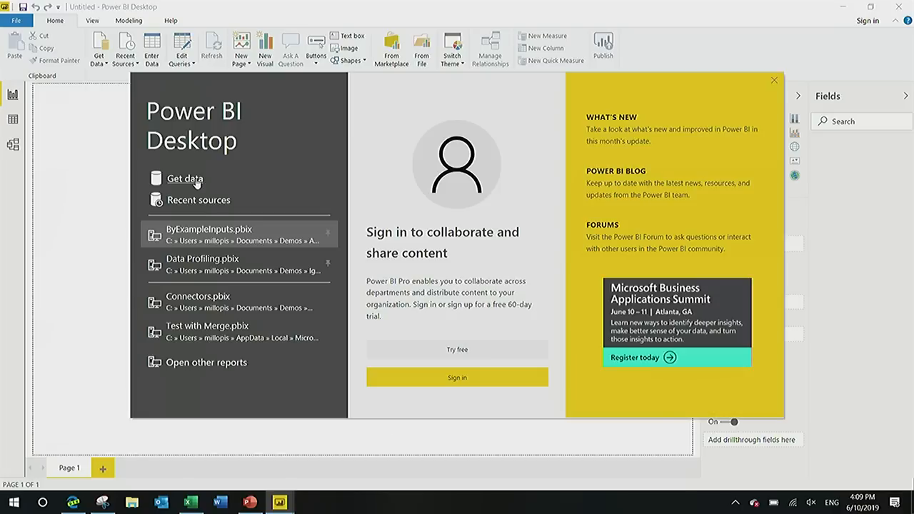
pyautogui.click(195, 180)
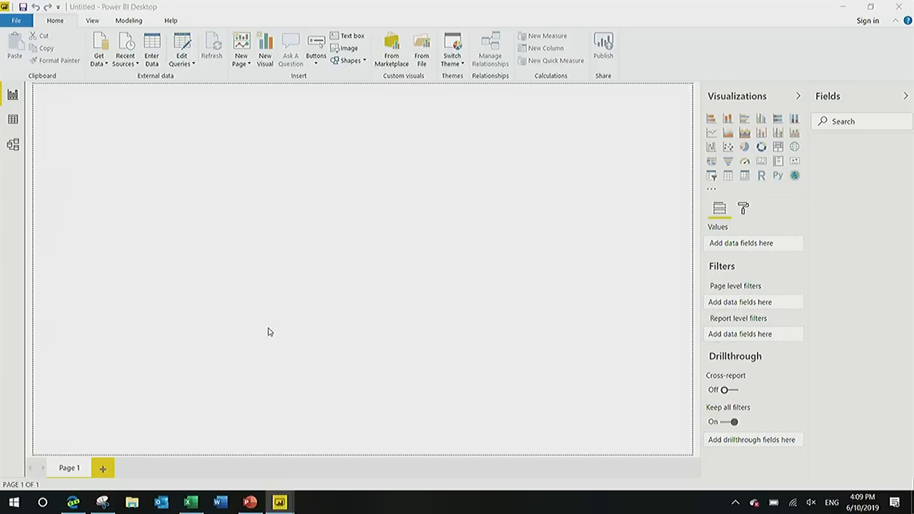
pyautogui.click(311, 226)
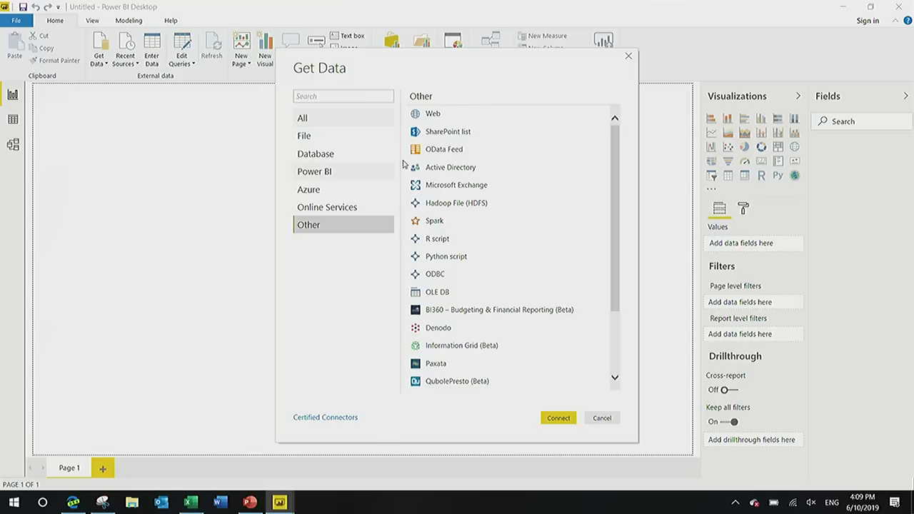
pyautogui.doubleClick(434, 116)
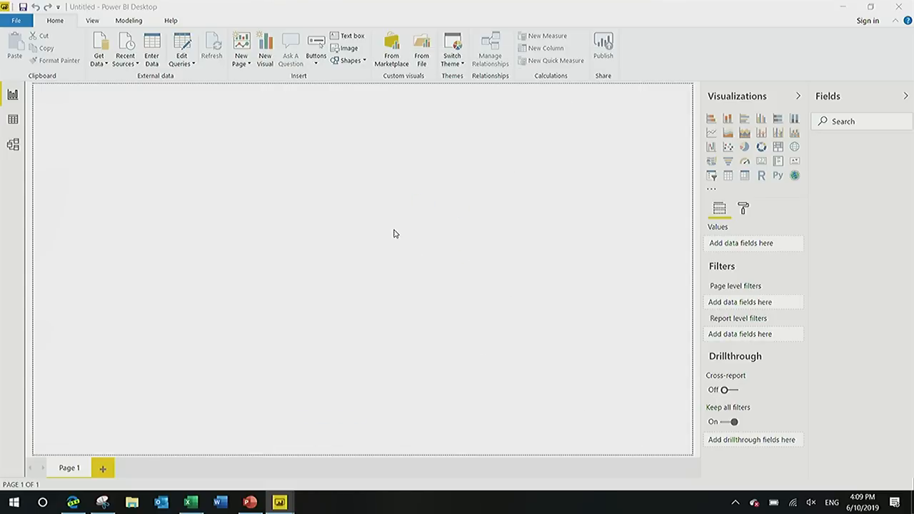
pyautogui.write('https://powerquery.microsoft.com/en-us/connectors/')
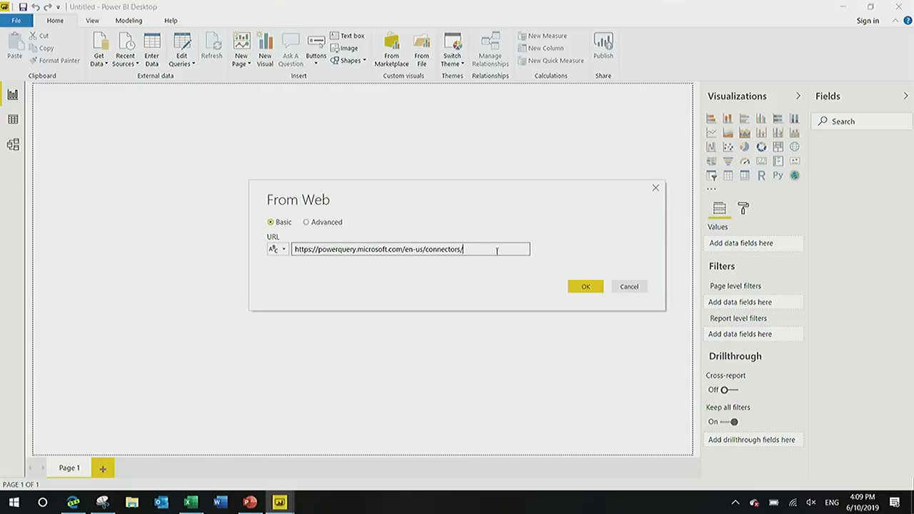
pyautogui.click(579, 289)
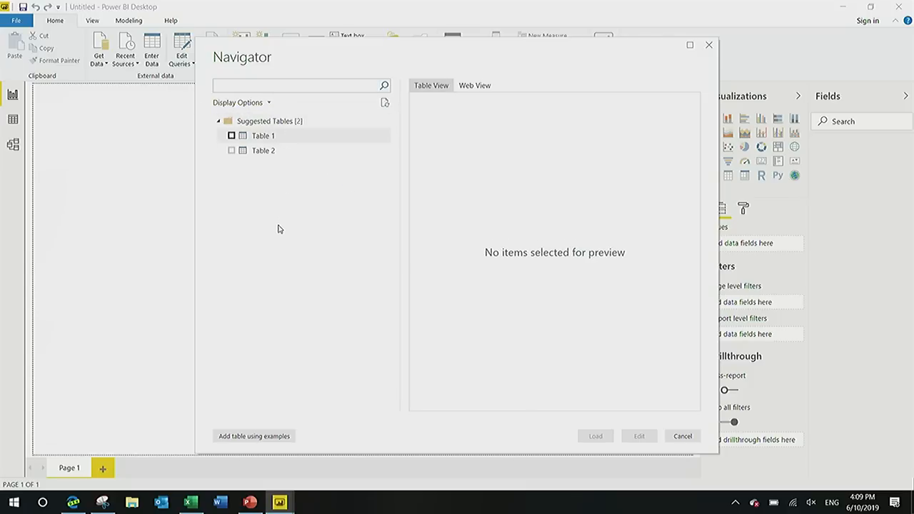
# Start adding a table using examples, maximize its window and bring the first connector cards into the page preview.
pyautogui.click(265, 436)
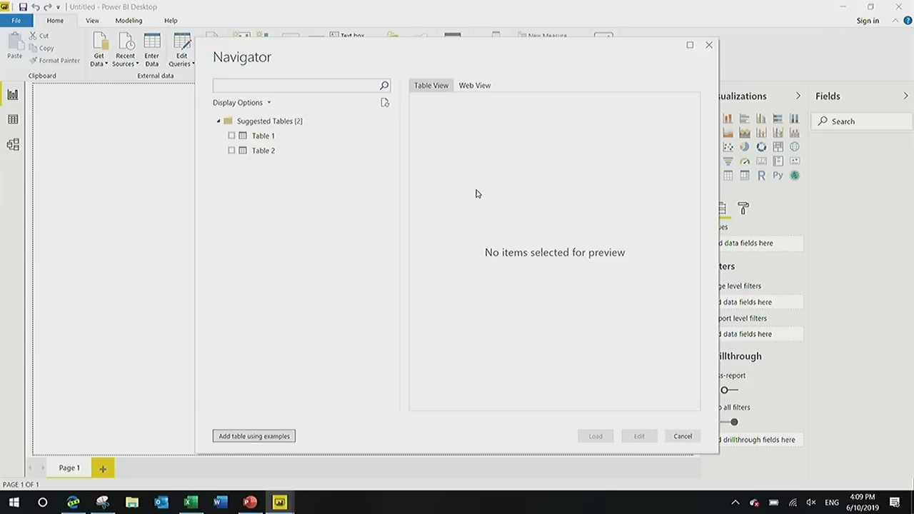
pyautogui.click(687, 47)
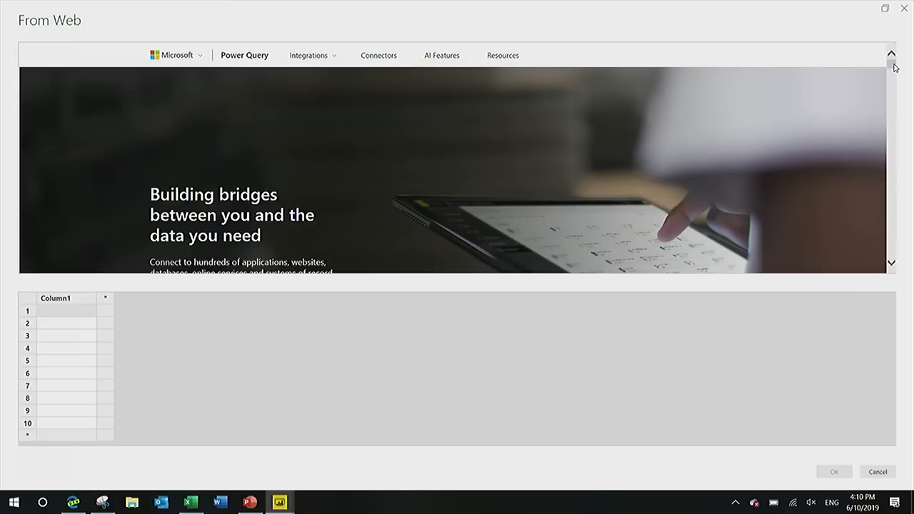
pyautogui.click(894, 90)
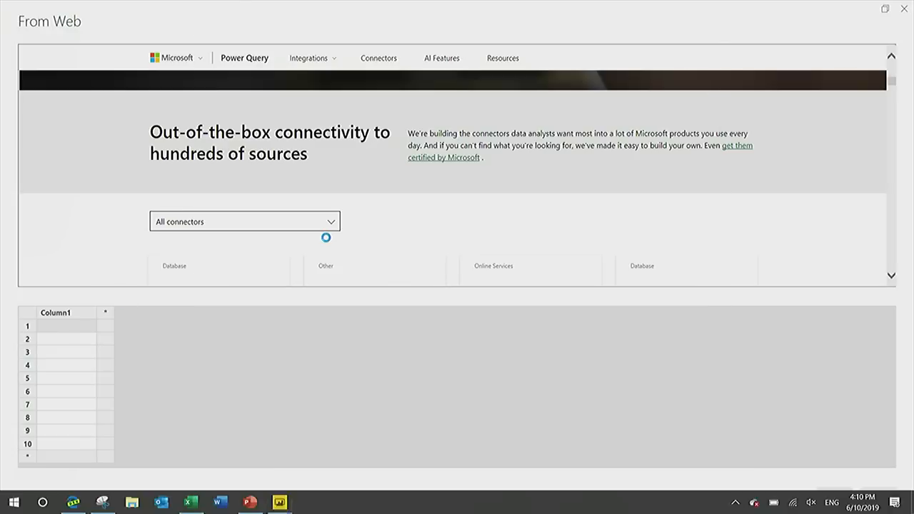
pyautogui.scroll(-2, 326, 250)
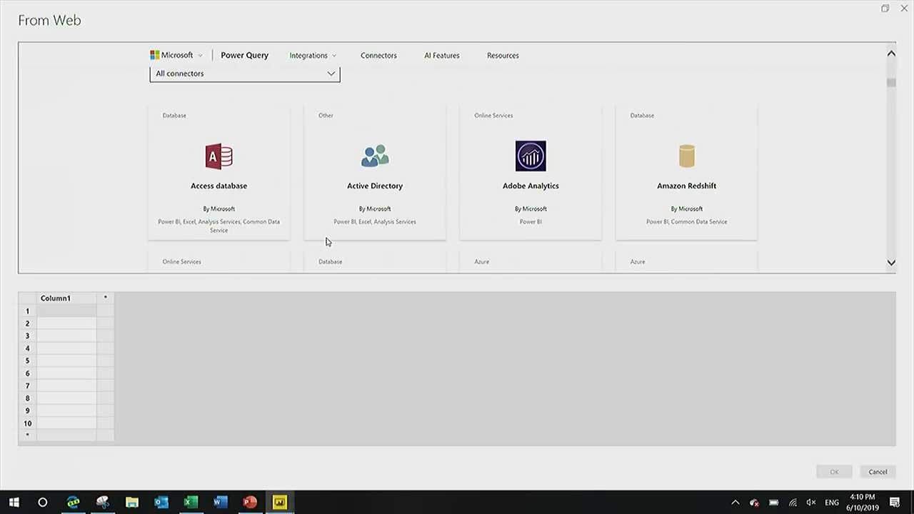
# Enter Access database and Active Directory as the first two row examples of the first column.
pyautogui.click(57, 312)
pyautogui.write('Ac')
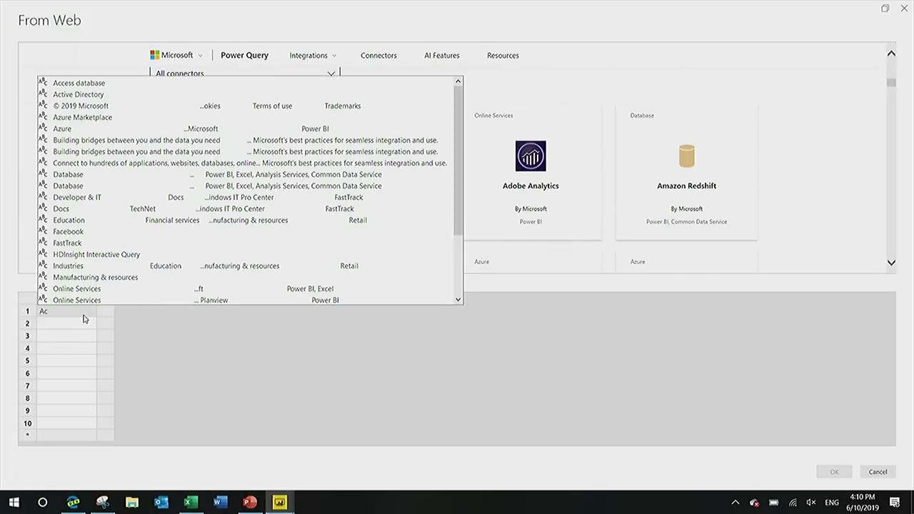
pyautogui.write('ce')
pyautogui.press('Down')
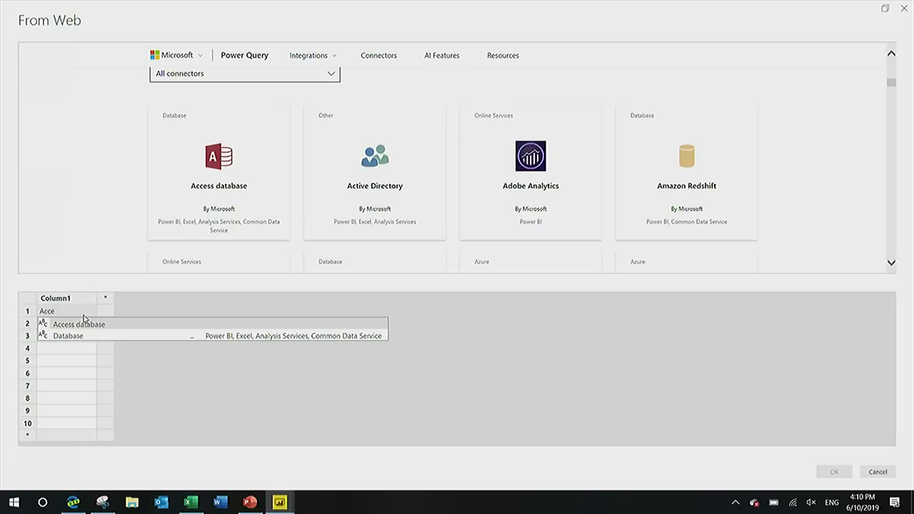
pyautogui.press('Return')
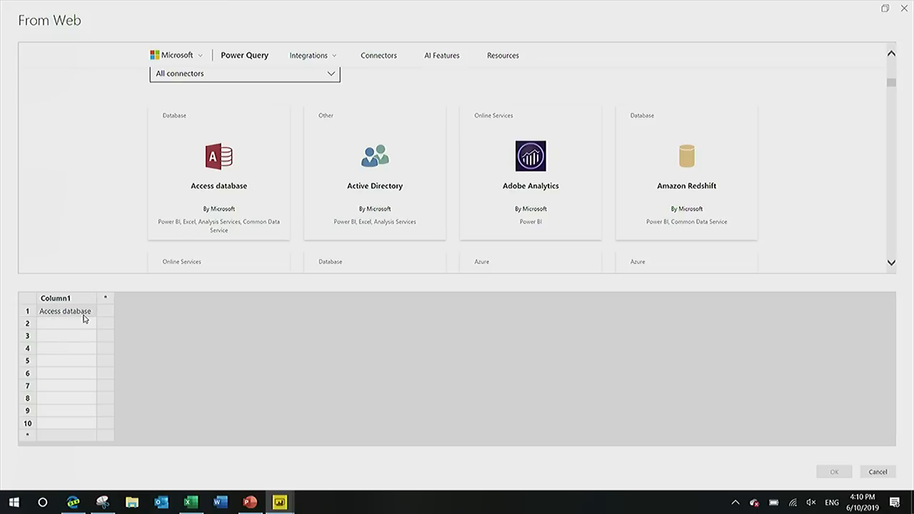
pyautogui.click(84, 323)
pyautogui.write('Act')
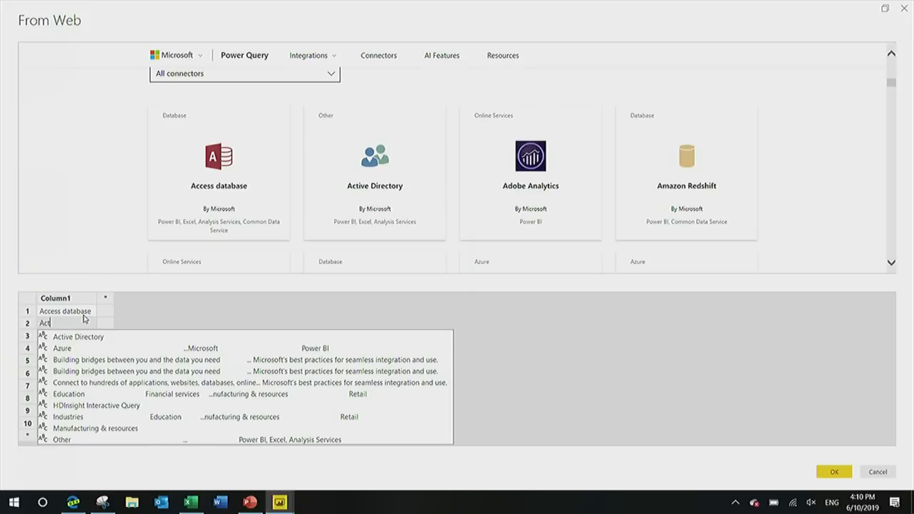
pyautogui.press('Down')
pyautogui.press('Return')
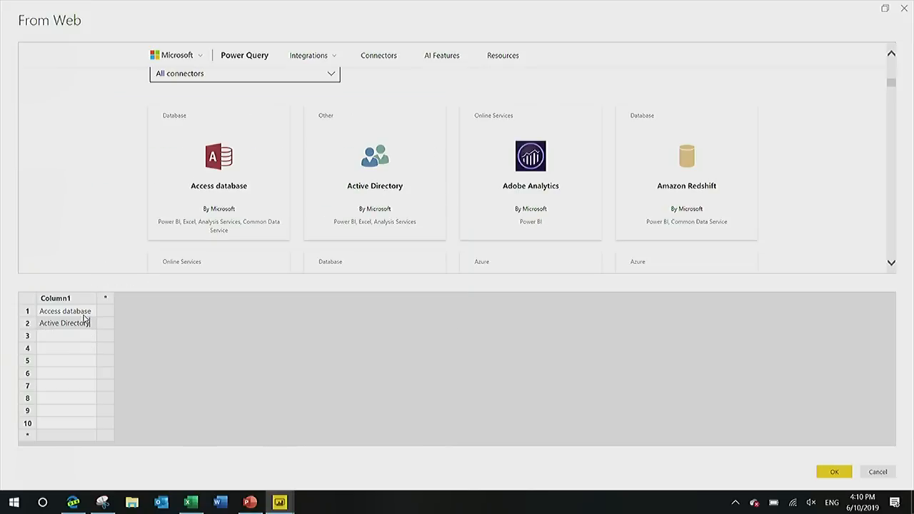
pyautogui.press('Return')
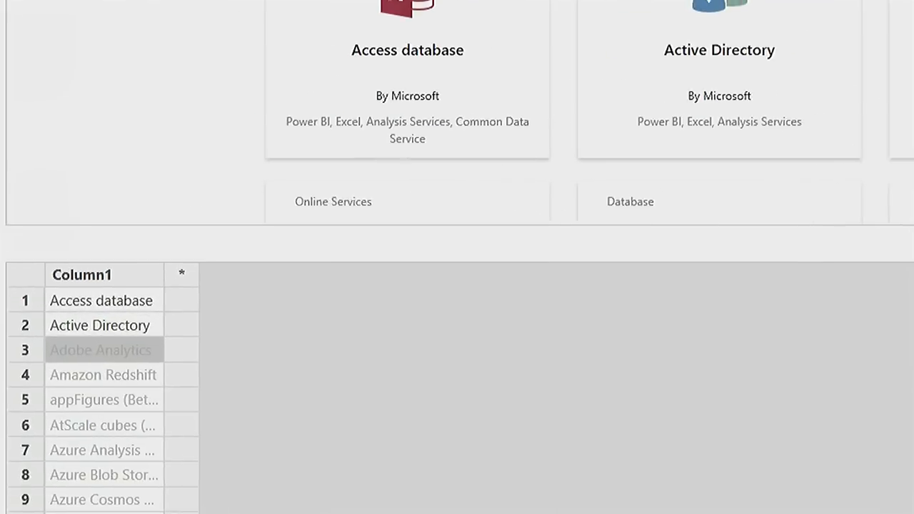
# Rename the first example column to Name.
pyautogui.moveTo(70, 257)
pyautogui.mouseDown()
pyautogui.moveTo(21, 360)
pyautogui.moveTo(73, 477)
pyautogui.mouseUp()
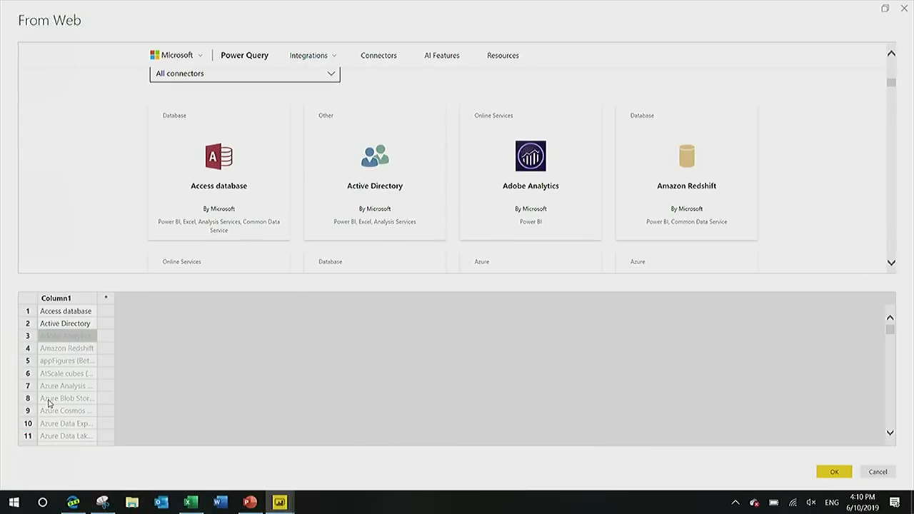
pyautogui.press('Up')
pyautogui.press('Up')
pyautogui.press('Up')
pyautogui.write('N')
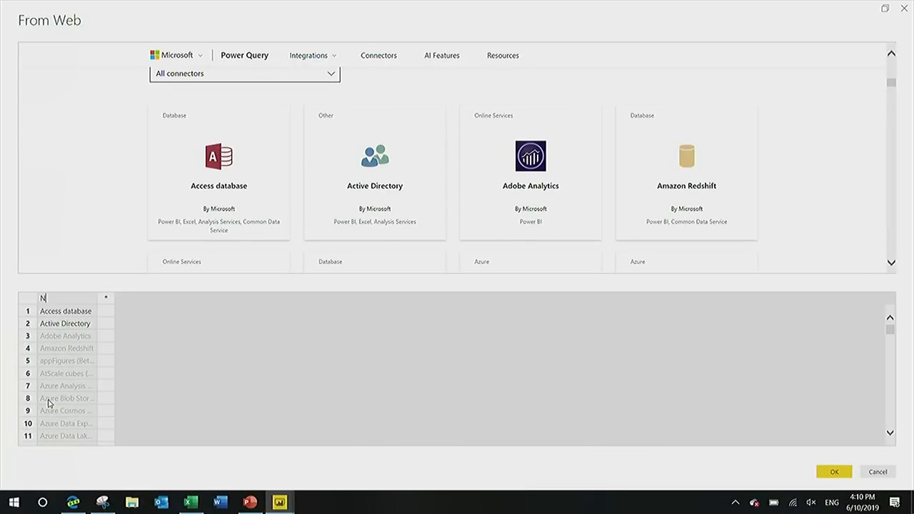
pyautogui.press('Return')
# Add a second column named Author and enter By Microsoft as the example for the Access database row.
pyautogui.press('Tab')
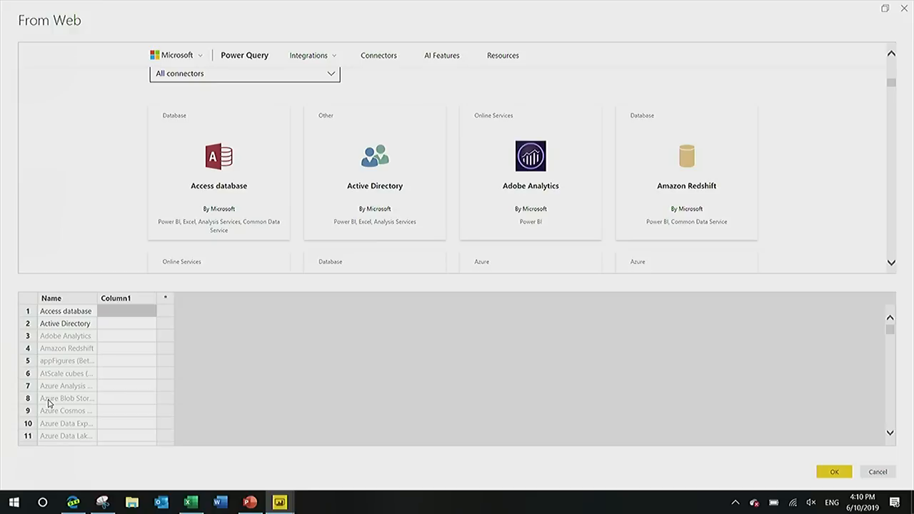
pyautogui.press('Up')
pyautogui.write('A')
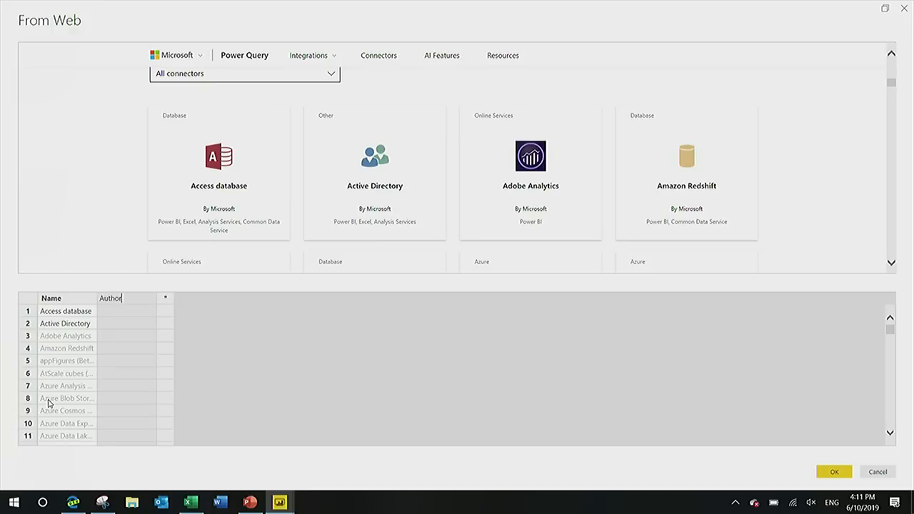
pyautogui.press('Return')
pyautogui.write('By mi')
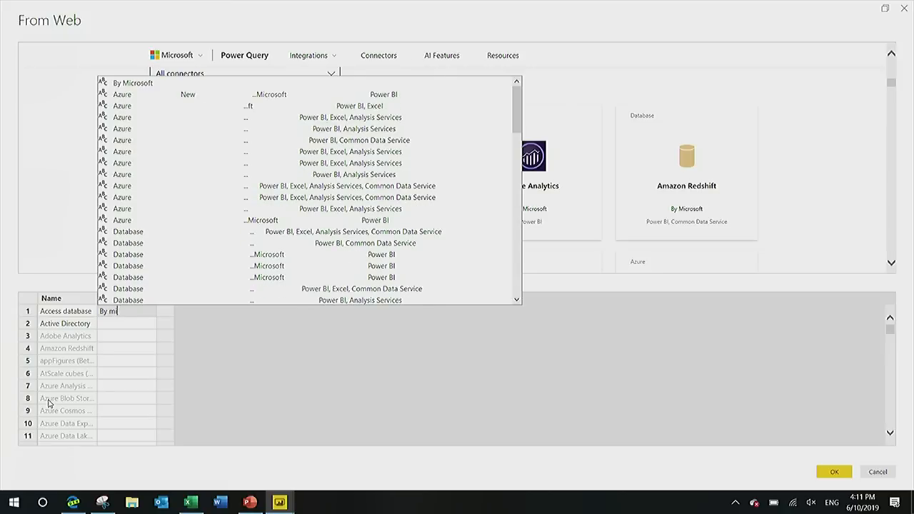
pyautogui.write('crosoft')
pyautogui.press('Return')
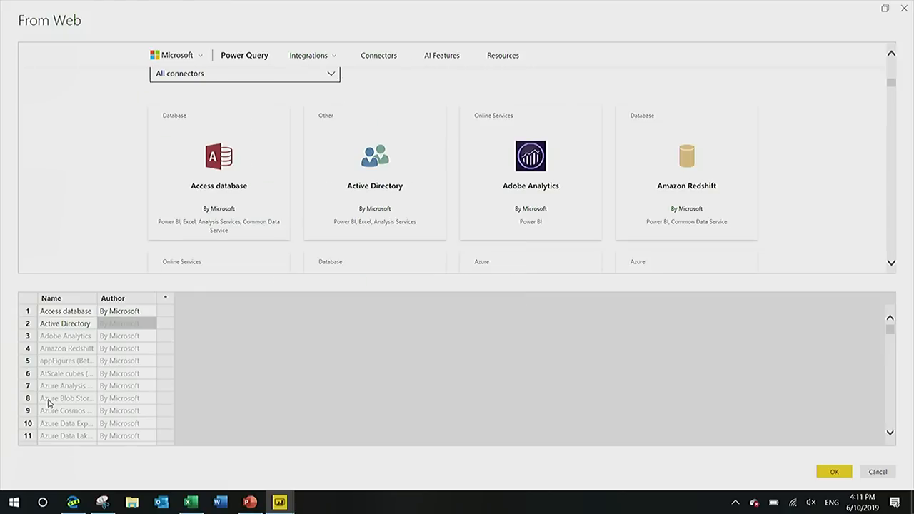
# Examine the suggested Name and Author values down to the BI Connector row.
pyautogui.press('Down')
pyautogui.press('Down')
pyautogui.press('Down')
pyautogui.press('Down')
pyautogui.press('Down')
pyautogui.press('Down')
pyautogui.press('Down')
pyautogui.press('Down')
pyautogui.press('Down')
pyautogui.press('Down')
pyautogui.press('Down')
pyautogui.press('Down')
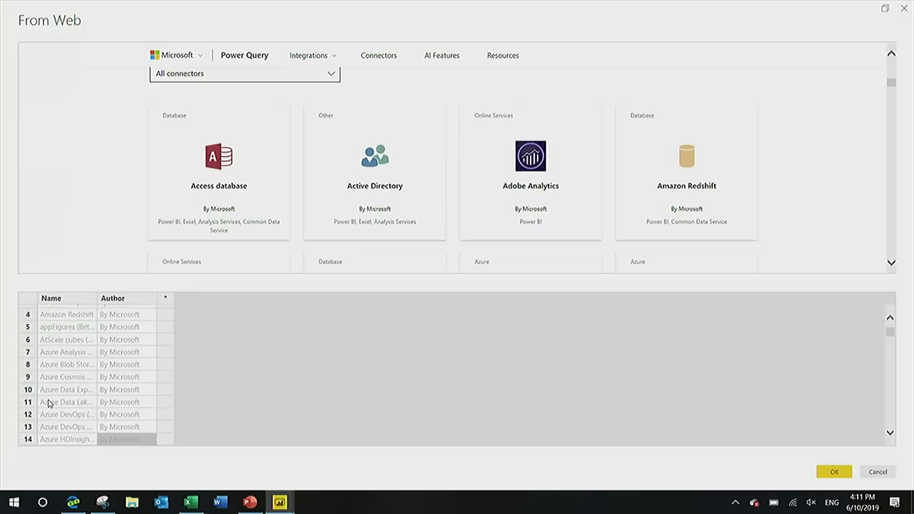
pyautogui.scroll(-4, 49, 405)
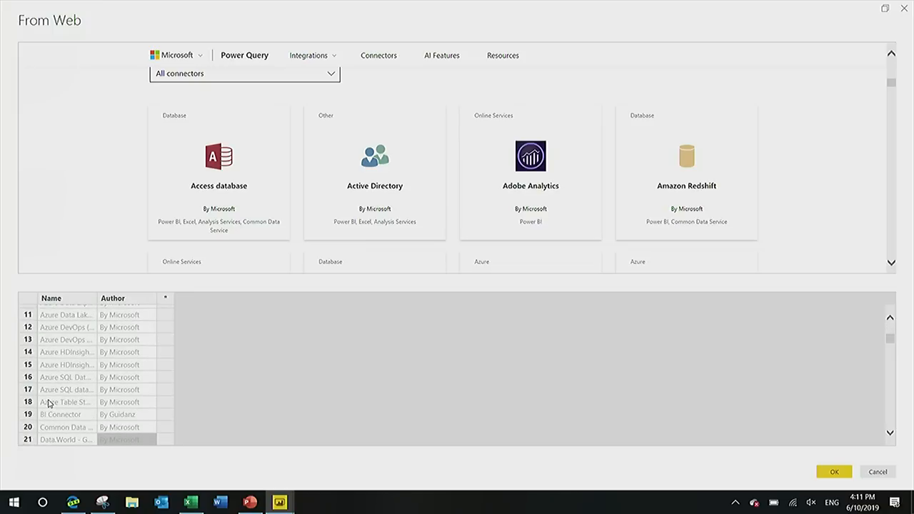
pyautogui.press('Up')
pyautogui.press('Up')
pyautogui.press('Left')
pyautogui.press('Right')
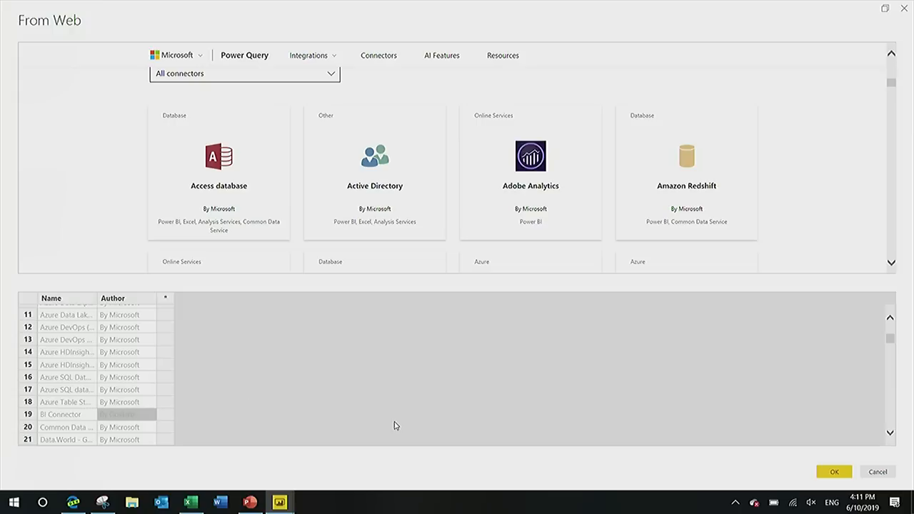
# Add a third column and enter Power BI as the example for the Adobe Analytics row.
pyautogui.press('Right')
pyautogui.press('Up')
pyautogui.press('Up')
pyautogui.press('Up')
pyautogui.press('Up')
pyautogui.press('Up')
pyautogui.press('Up')
pyautogui.press('Up')
pyautogui.press('Up')
pyautogui.press('Up')
pyautogui.press('Up')
pyautogui.press('Up')
pyautogui.press('Up')
pyautogui.press('Up')
pyautogui.press('Up')
pyautogui.press('Up')
pyautogui.press('Up')
pyautogui.press('Up')
pyautogui.press('Up')
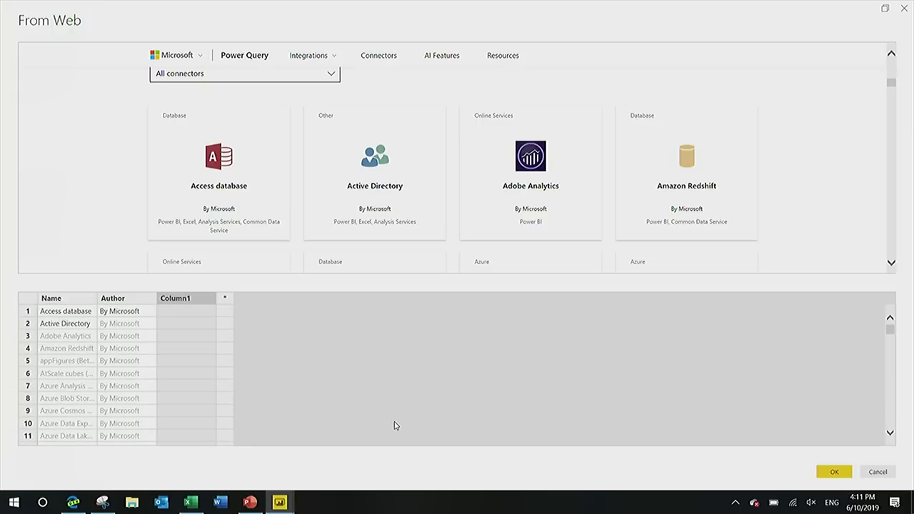
pyautogui.press('Down')
pyautogui.press('Down')
pyautogui.press('Down')
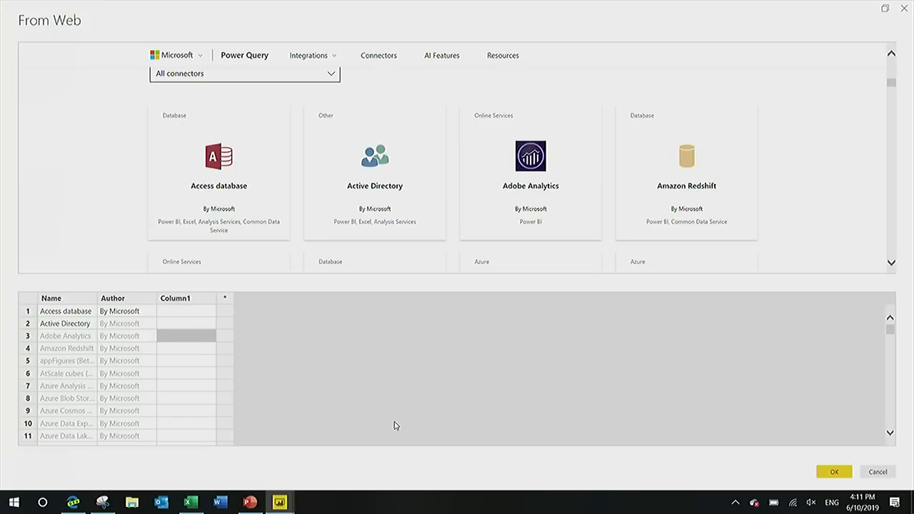
pyautogui.write('Power BI')
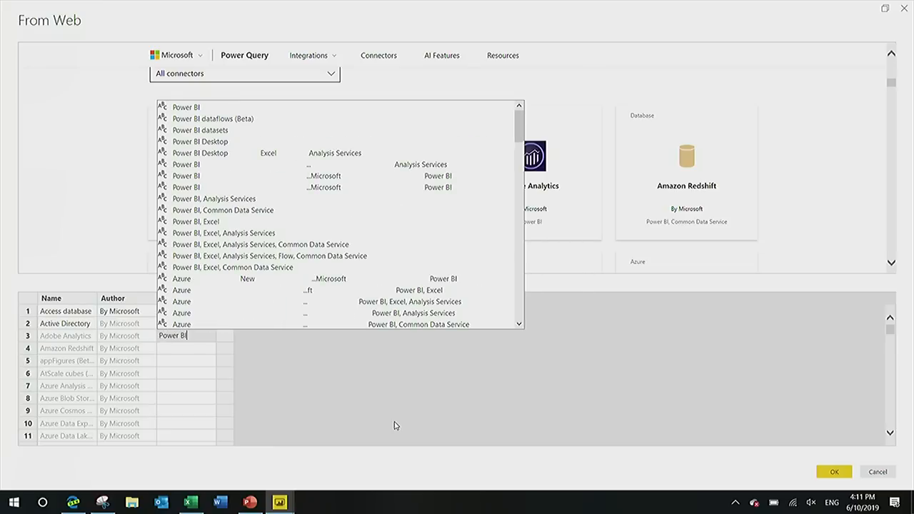
pyautogui.press('Return')
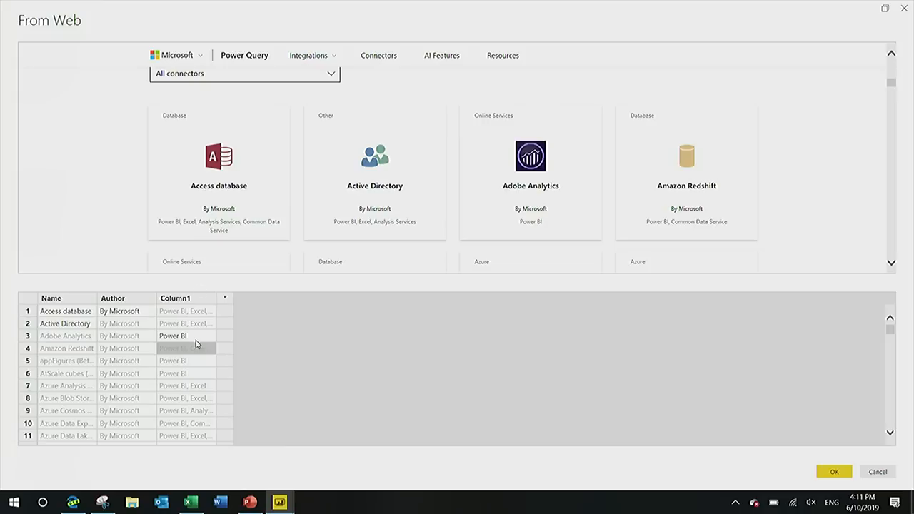
# Rename the third example column to Products.
pyautogui.doubleClick(190, 300)
pyautogui.write('roc')
pyautogui.write('u')
pyautogui.press('BackSpace')
pyautogui.press('BackSpace')
pyautogui.press('BackSpace')
pyautogui.write('Produc')
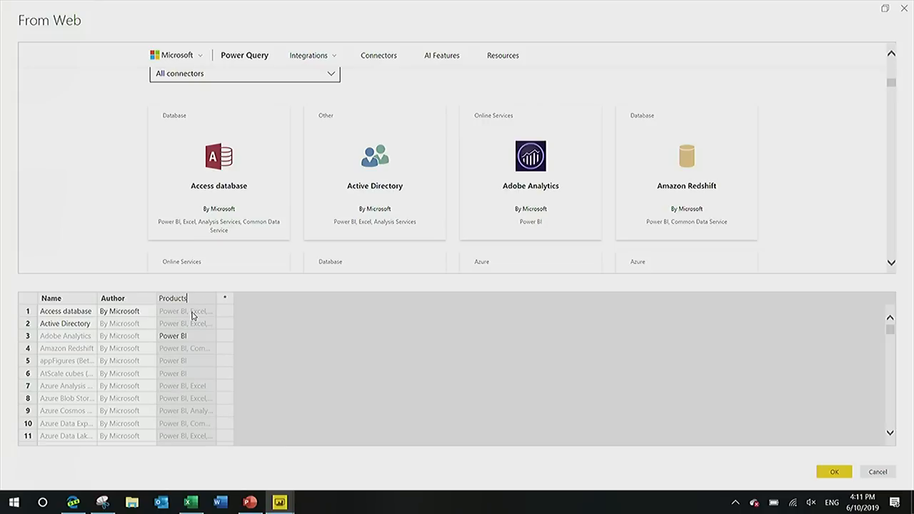
pyautogui.write('ts')
pyautogui.press('Return')
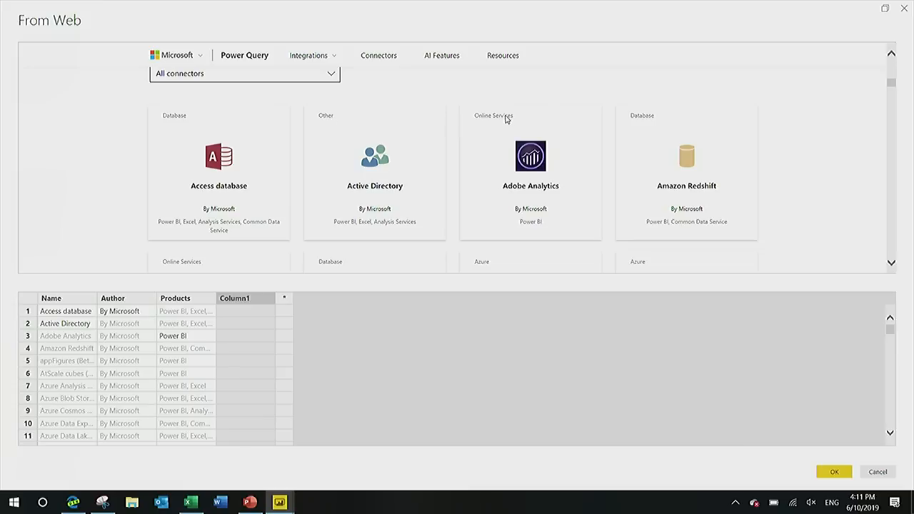
# Name the fourth example column Category, enter Database as the Access database row's example, and accept the example table.
pyautogui.write('C')
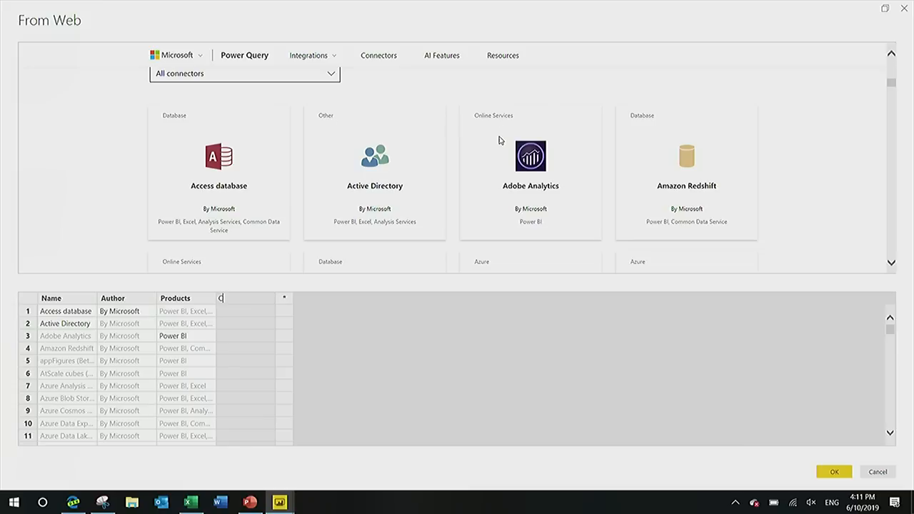
pyautogui.write('atggory')
pyautogui.press('Return')
pyautogui.write('Database')
pyautogui.press('Return')
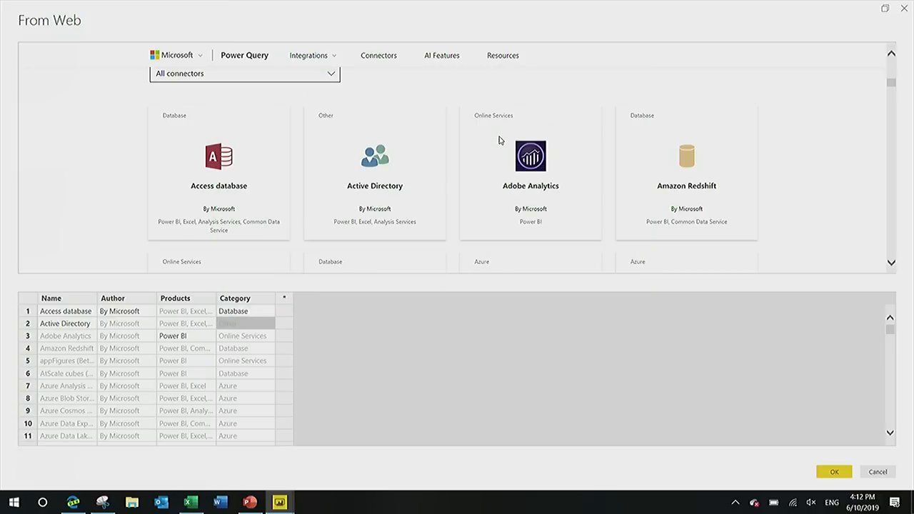
pyautogui.click(833, 472)
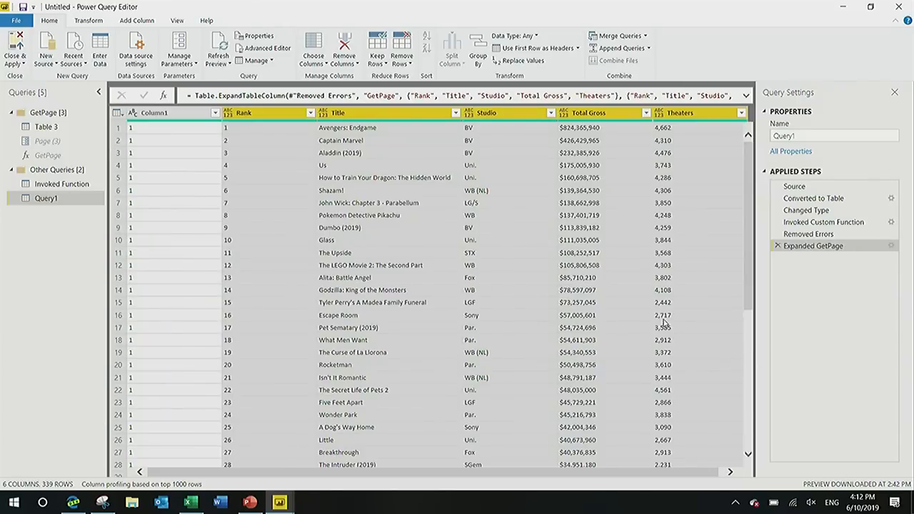
# Open the custom Table 3 for editing in its own Power Query Editor window and collapse the queries list.
pyautogui.hotkey('alt', 'Tab')
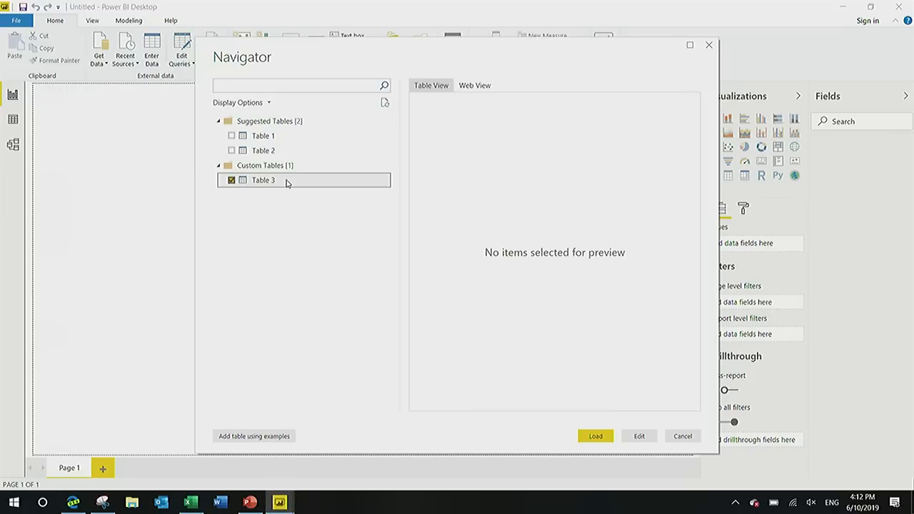
pyautogui.click(286, 180)
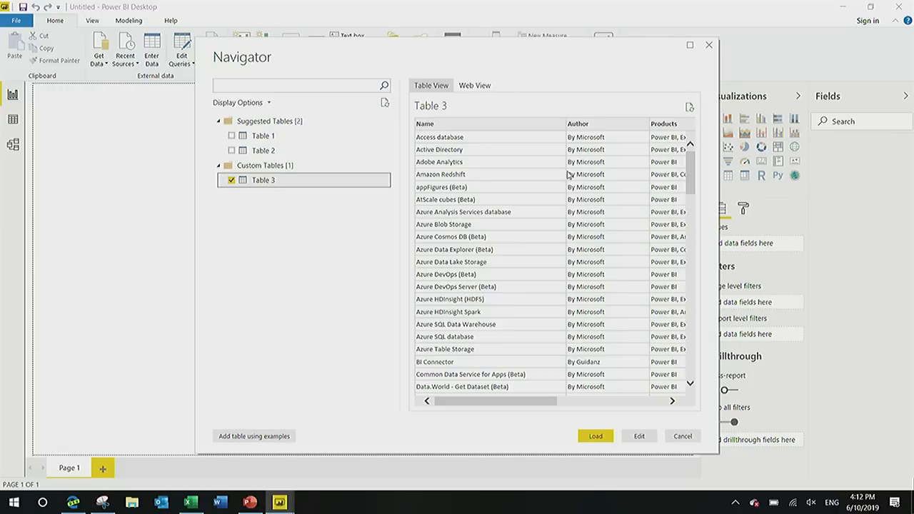
pyautogui.click(640, 435)
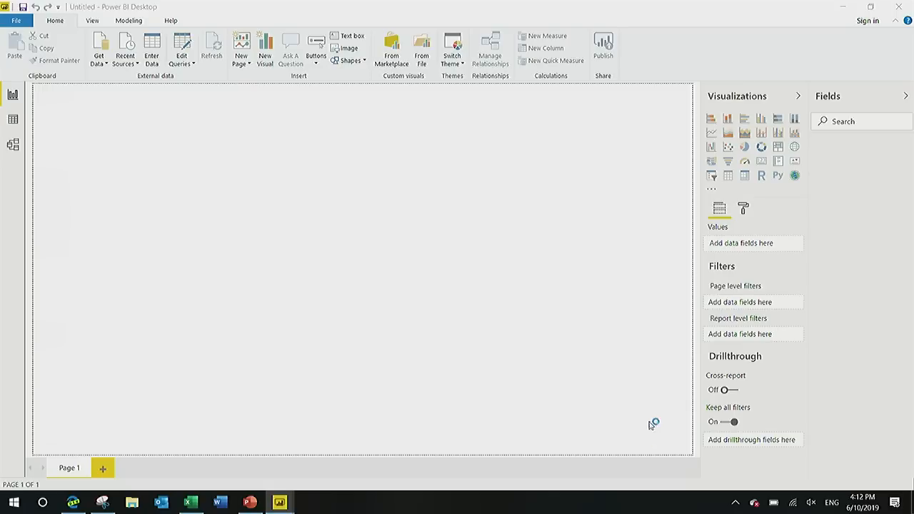
pyautogui.hotkey('alt', 'Tab')
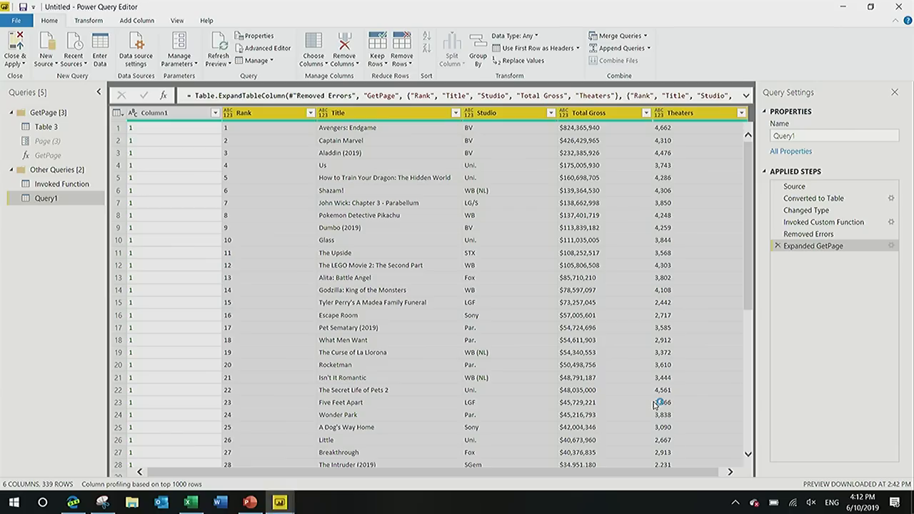
pyautogui.hotkey('alt', 'Tab')
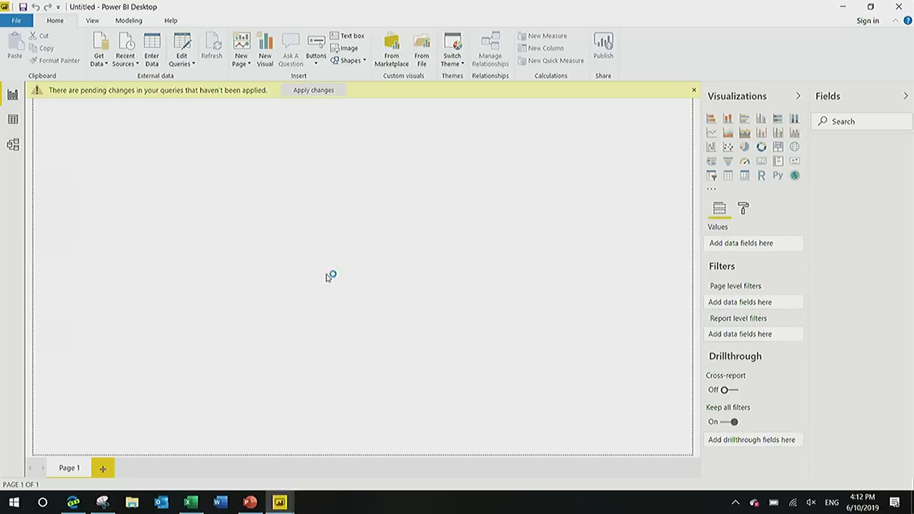
pyautogui.click(280, 503)
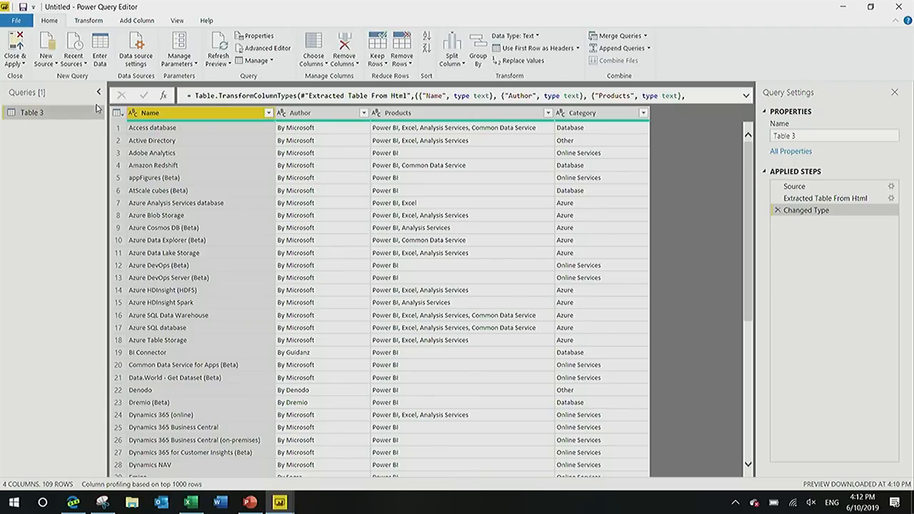
pyautogui.click(99, 95)
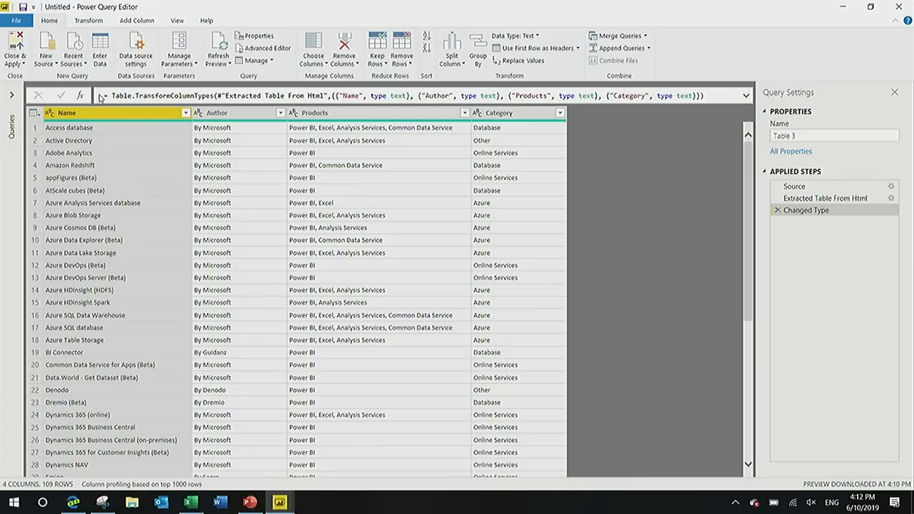
# Start a column from examples and enter Microsoft as the example for the Access database row.
pyautogui.click(255, 121)
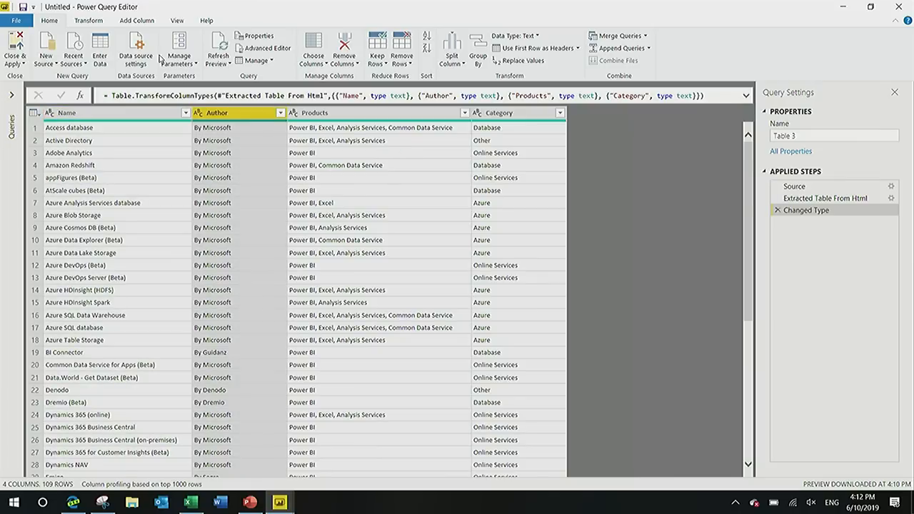
pyautogui.click(135, 21)
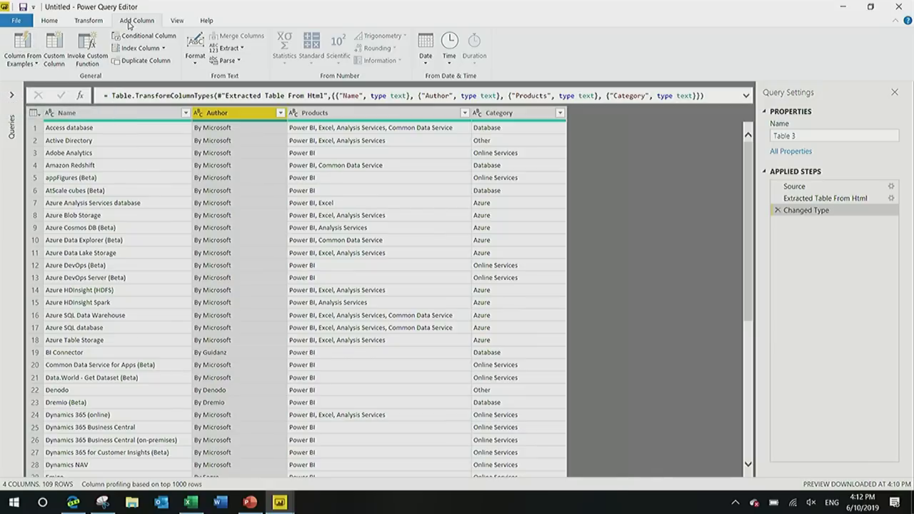
pyautogui.click(31, 47)
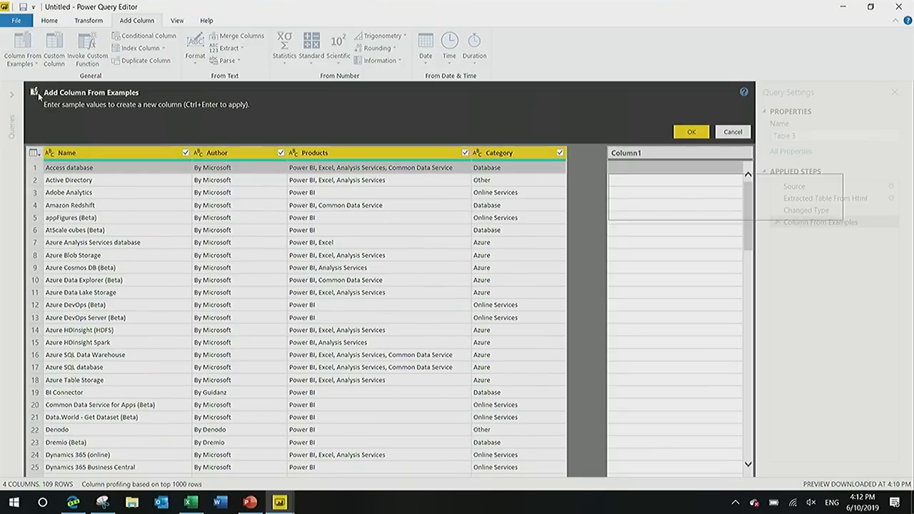
pyautogui.write('Microsoft')
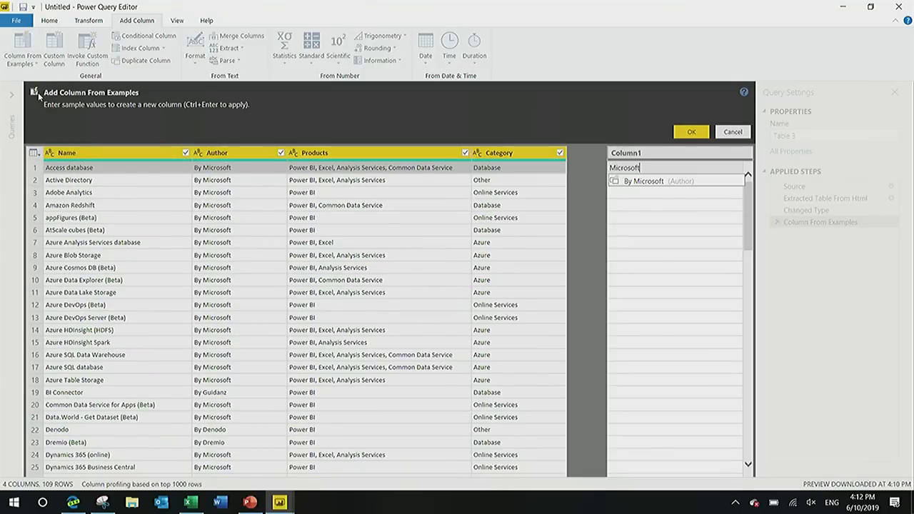
pyautogui.press('Return')
pyautogui.press('Down')
pyautogui.press('Down')
pyautogui.press('Down')
pyautogui.press('Down')
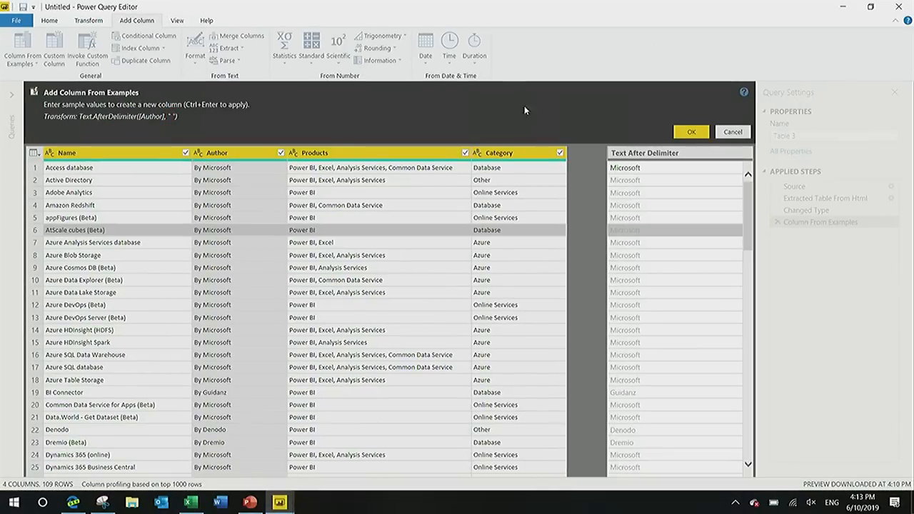
# Name the example column Owner and add it to the table.
pyautogui.doubleClick(675, 154)
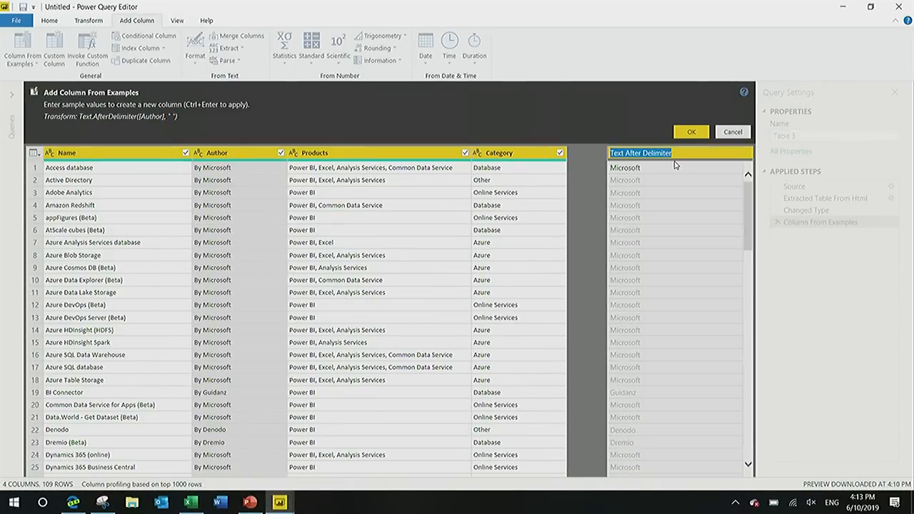
pyautogui.write('Owner')
pyautogui.press('Return')
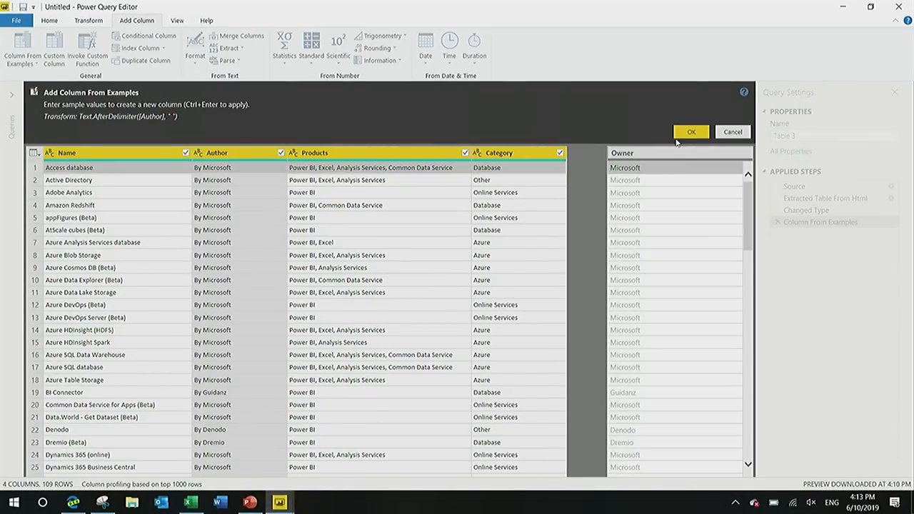
pyautogui.click(687, 133)
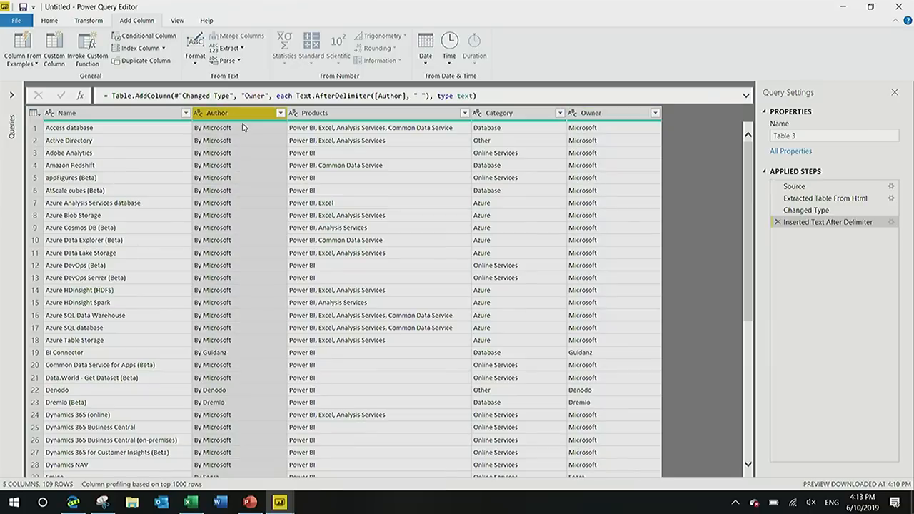
# Remove the Author column and inspect the Dremio (Beta) entry in the Name column.
pyautogui.press('Delete')
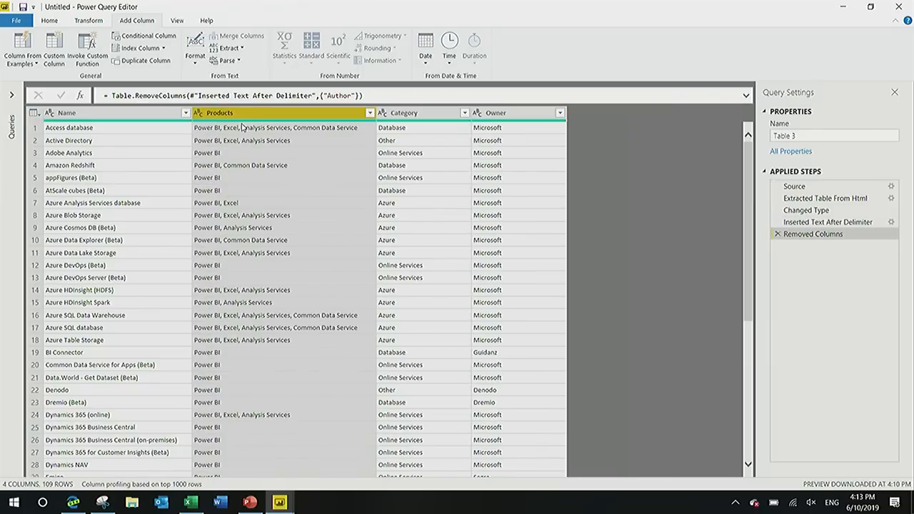
pyautogui.click(134, 112)
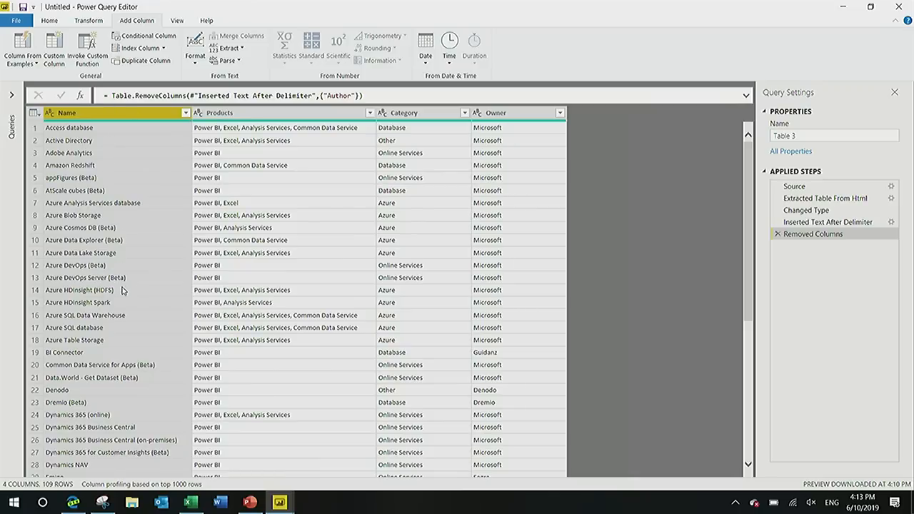
pyautogui.scroll(-3, 121, 291)
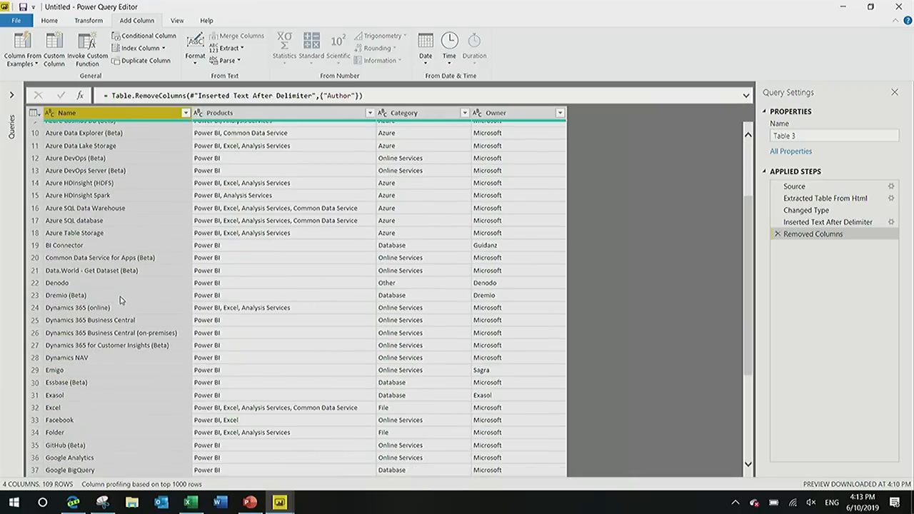
pyautogui.click(84, 299)
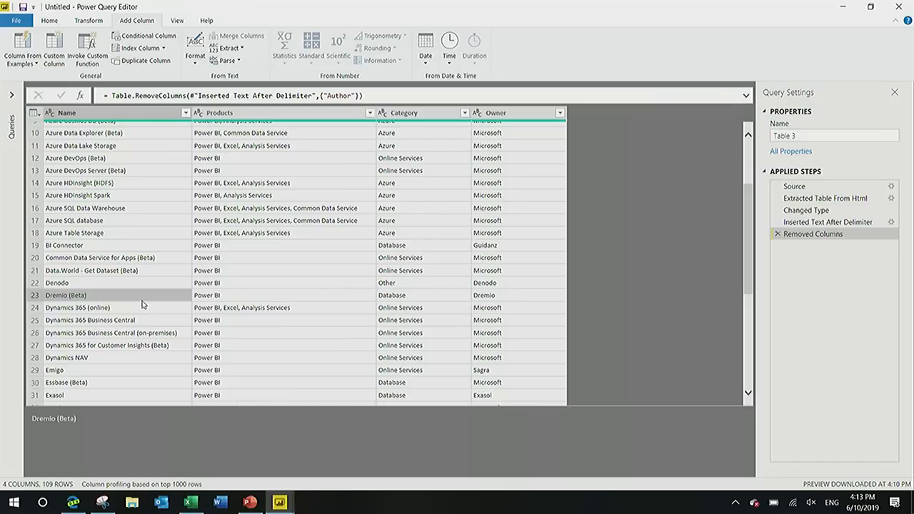
# Start a conditional column named Maturity Level.
pyautogui.click(110, 114)
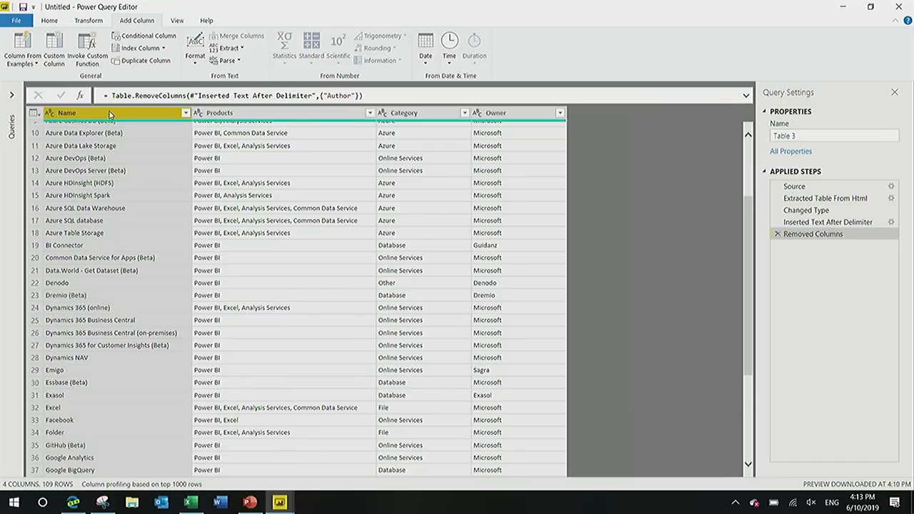
pyautogui.click(152, 36)
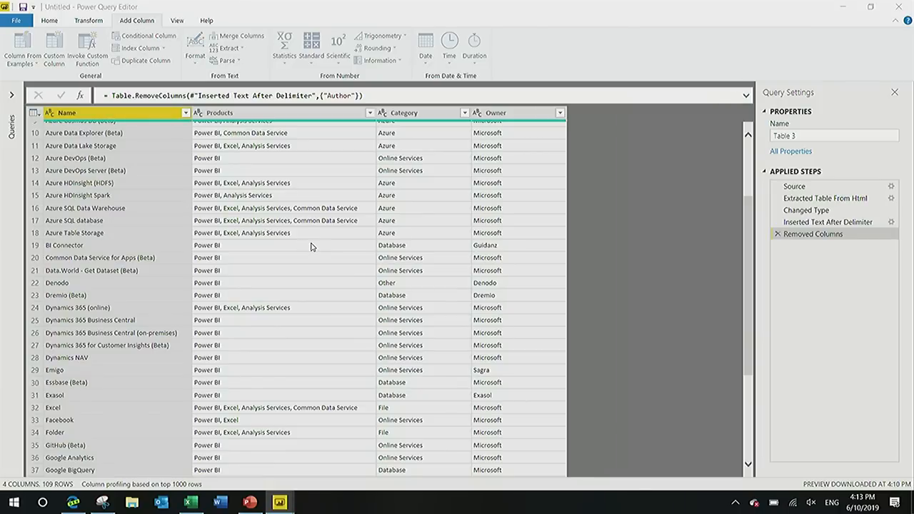
pyautogui.moveTo(232, 200); pyautogui.dragTo(200, 199)
pyautogui.write('Maturity Level')
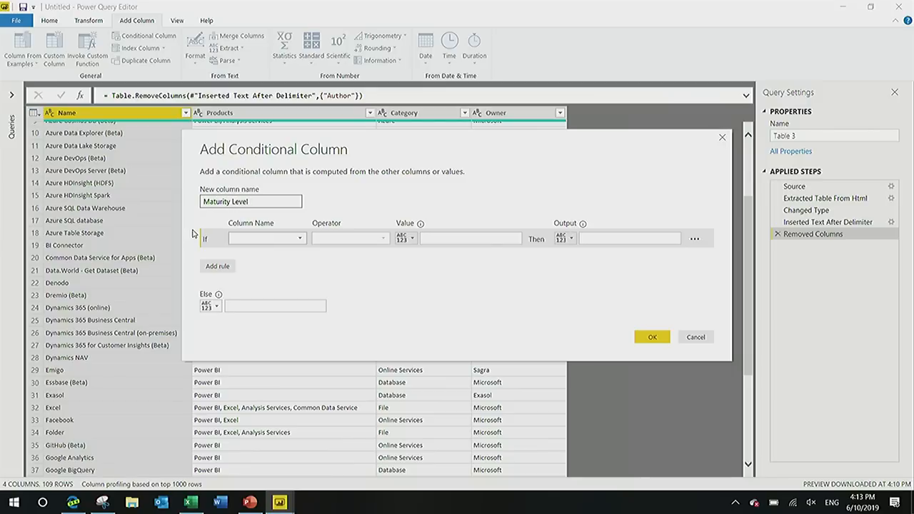
# Set the rule to output Beta when Name contains (Beta) and GA otherwise, and create the conditional column.
pyautogui.click(264, 239)
pyautogui.click(259, 254)
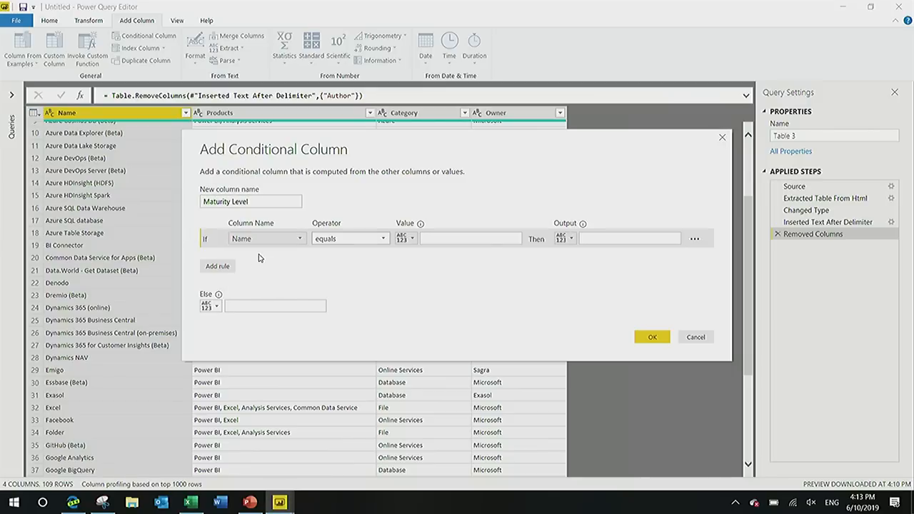
pyautogui.click(327, 239)
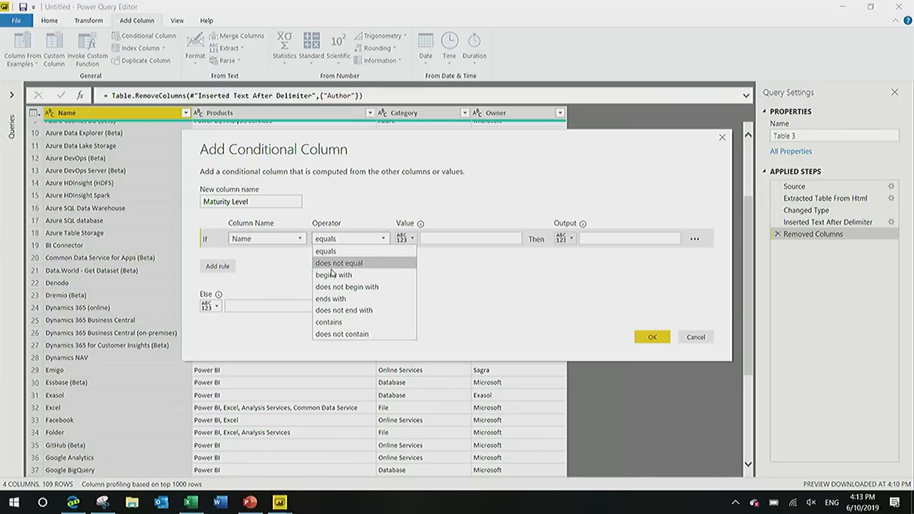
pyautogui.click(338, 324)
pyautogui.click(436, 240)
pyautogui.write('(Beta')
pyautogui.click(621, 240)
pyautogui.write('Beta')
pyautogui.click(309, 305)
pyautogui.write('GA')
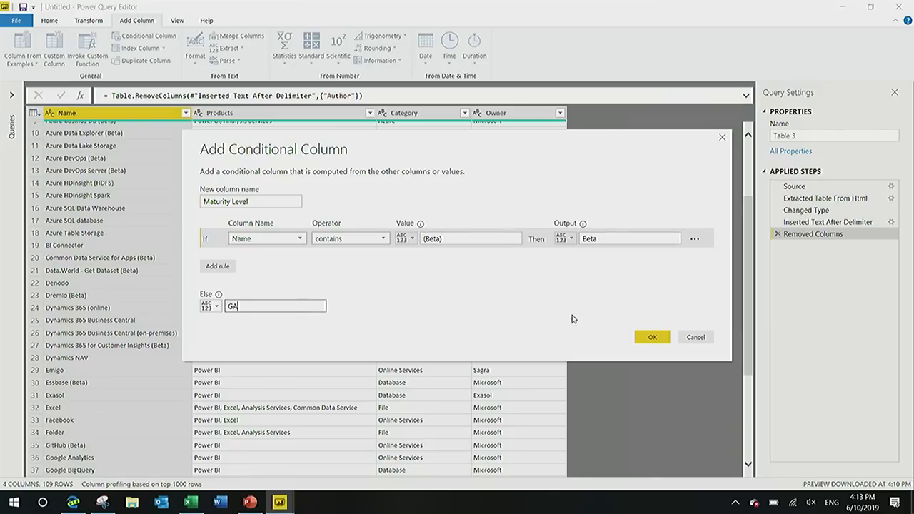
pyautogui.click(651, 336)
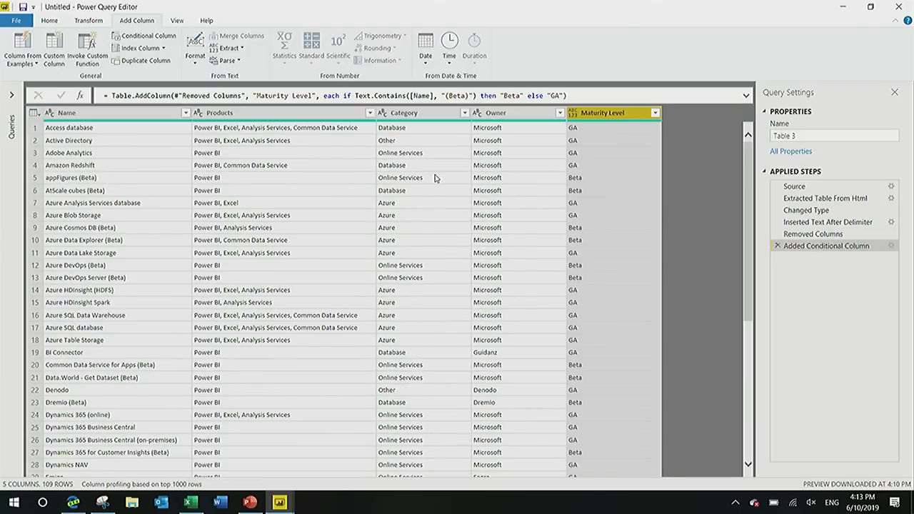
# Start another column from examples and enter "Adobe Analytics, built by Microsoft. is a GA connector in Power BI." as the Adobe Analytics row's example.
pyautogui.click(269, 113)
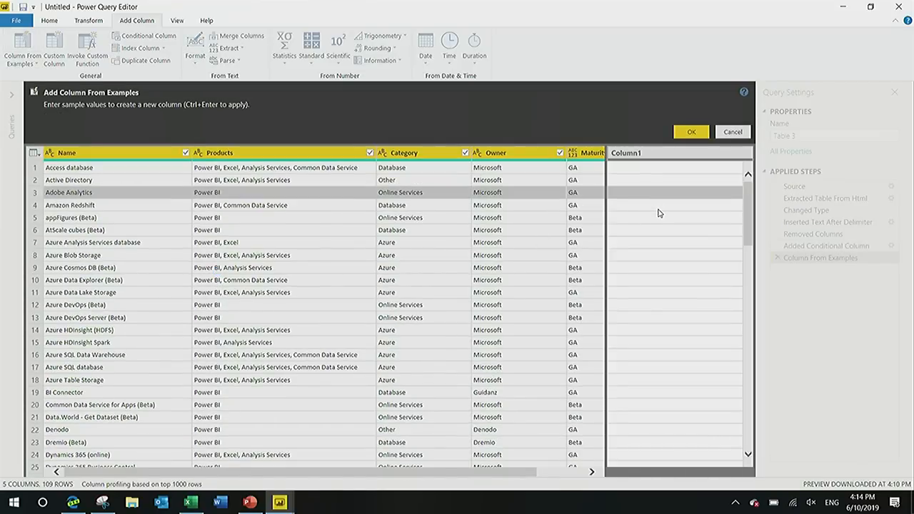
pyautogui.click(659, 210)
pyautogui.write('Adobe')
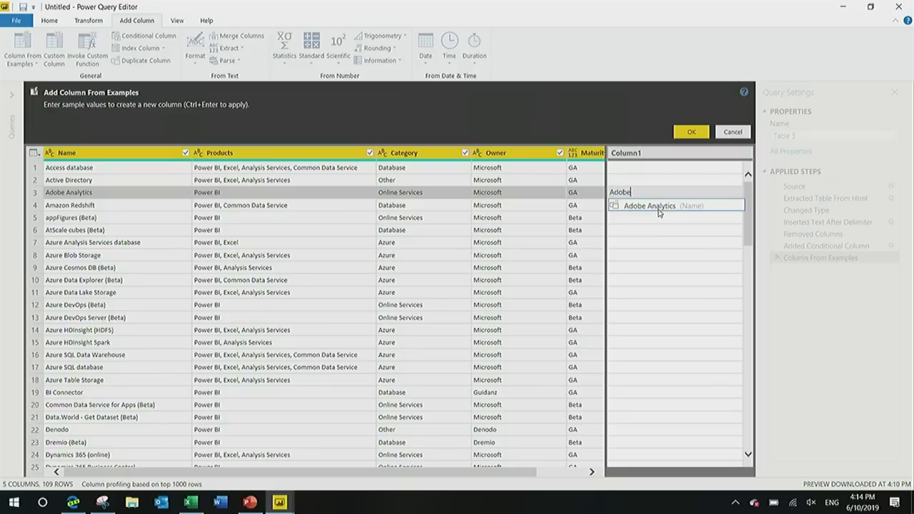
pyautogui.write(' Analytics, built by Mi')
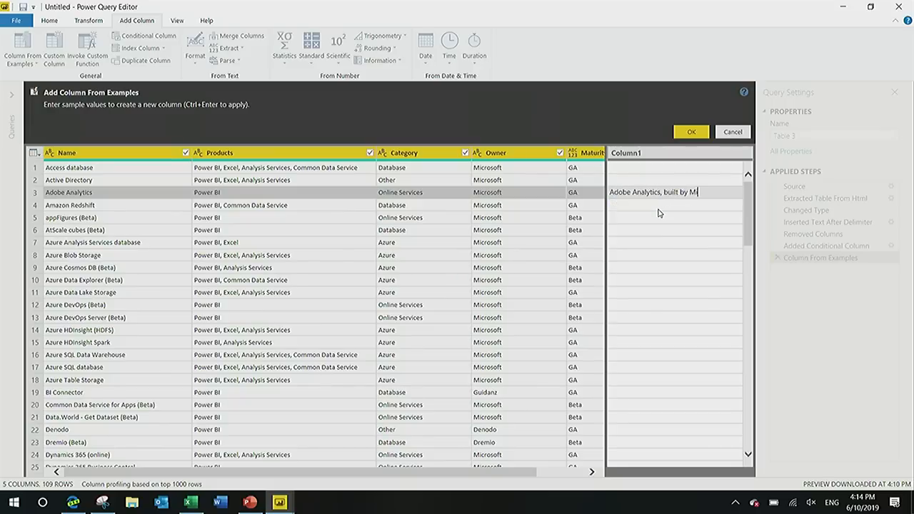
pyautogui.write('crosoft. is ')
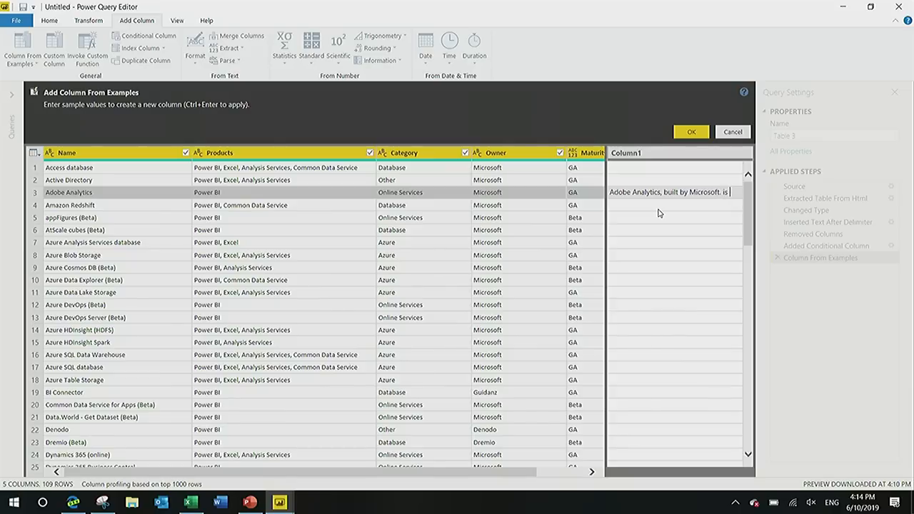
pyautogui.write('a GA connector in POwer')
pyautogui.press('BackSpace')
pyautogui.press('BackSpace')
pyautogui.press('BackSpace')
pyautogui.press('BackSpace')
pyautogui.press('BackSpace')
pyautogui.write('Power BI.')
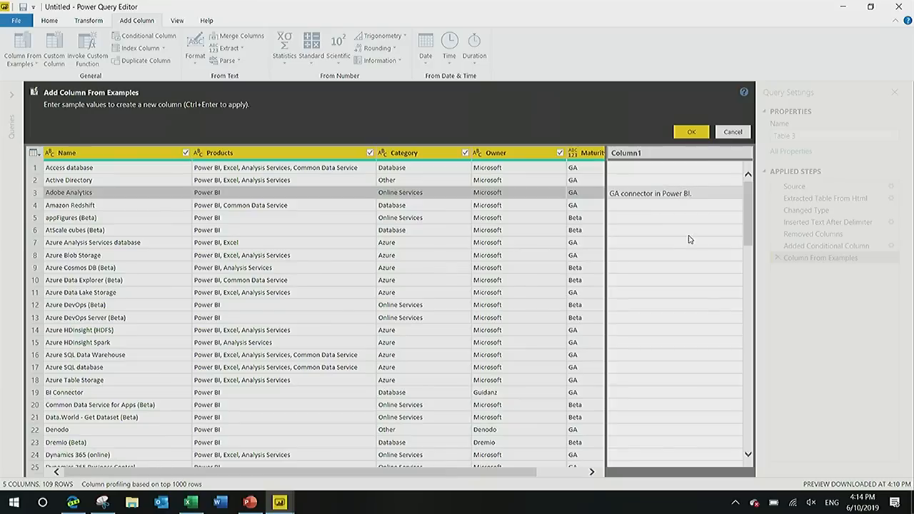
pyautogui.click(691, 230)
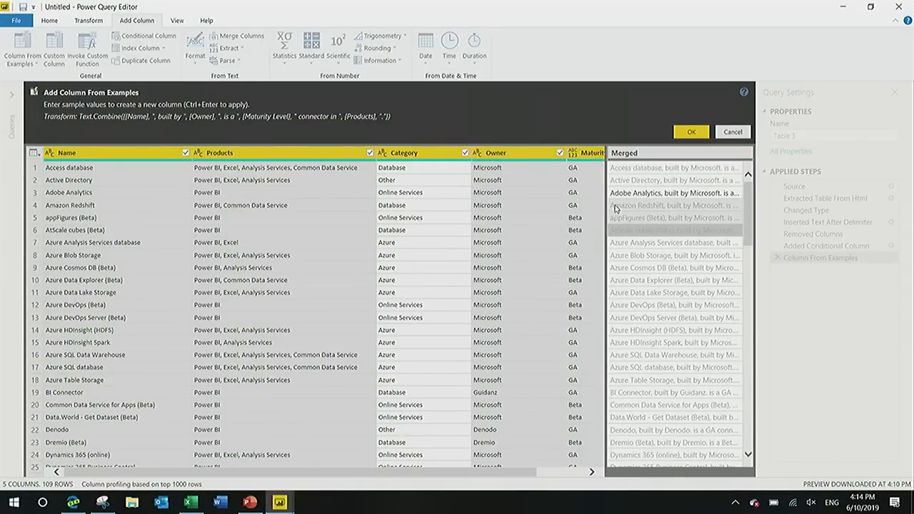
# Widen the example column to show its full sentences, name it Comment, and create it.
pyautogui.moveTo(606, 216); pyautogui.dragTo(457, 213)
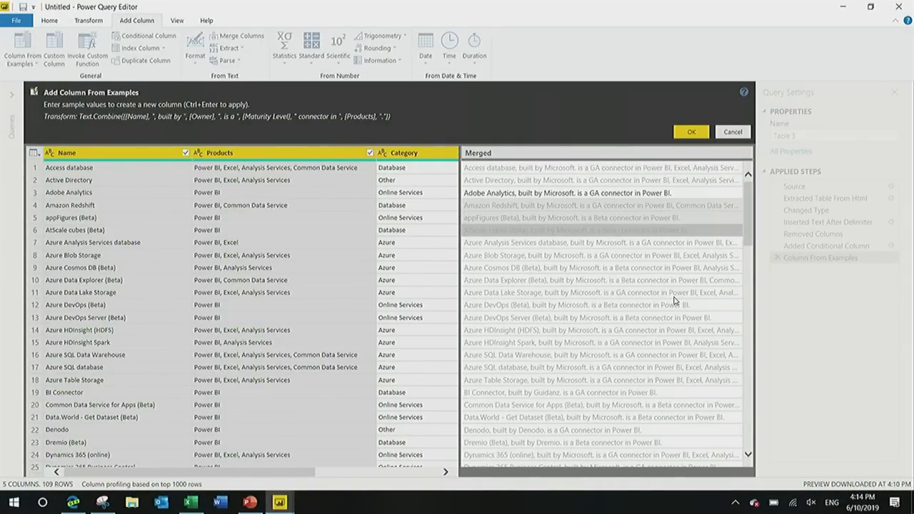
pyautogui.doubleClick(496, 153)
pyautogui.write('Comment')
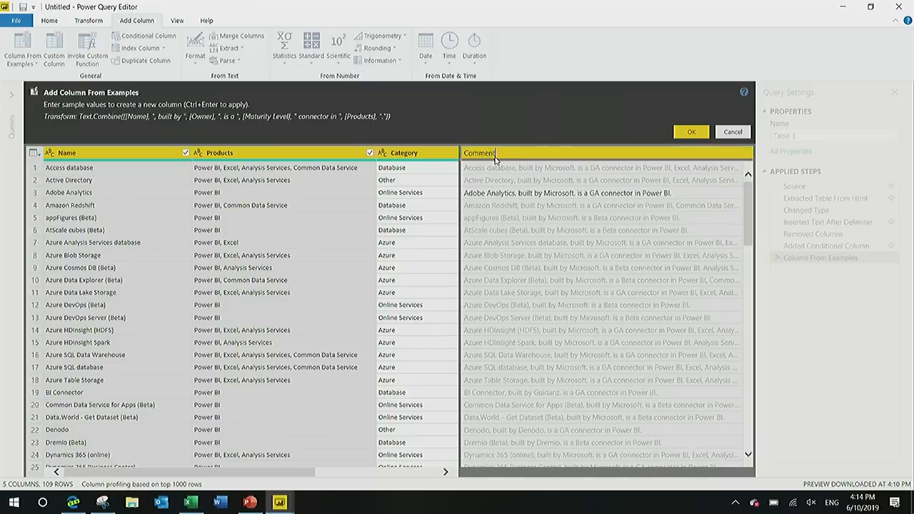
pyautogui.press('Return')
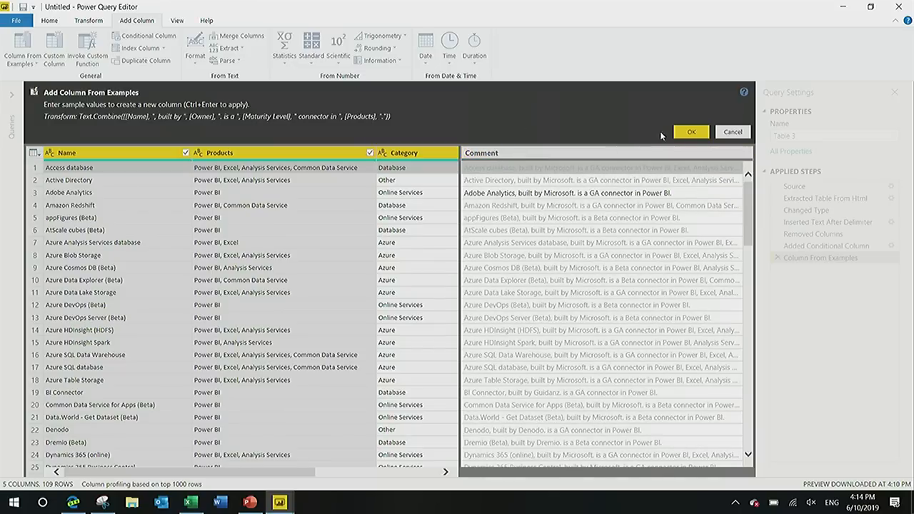
pyautogui.click(680, 133)
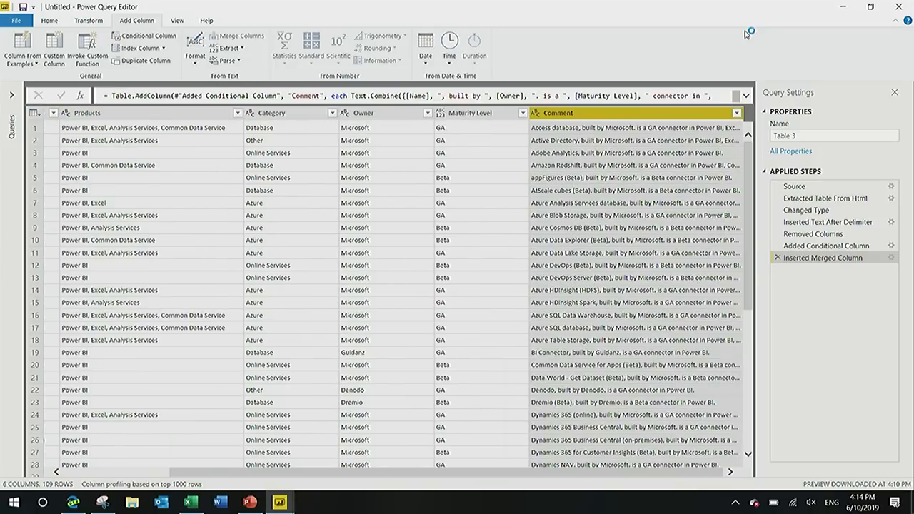
# Split the Products column by comma at each occurrence of the delimiter, into rows instead of columns.
pyautogui.click(189, 112)
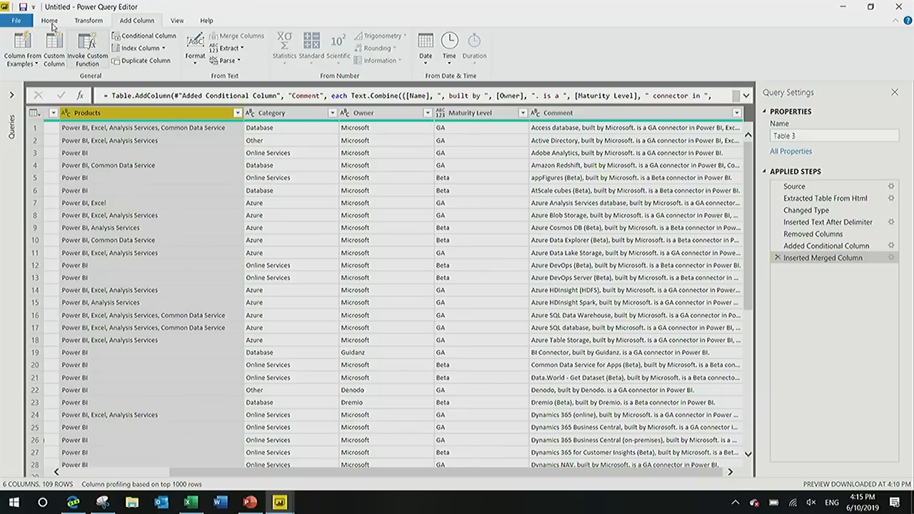
pyautogui.click(100, 24)
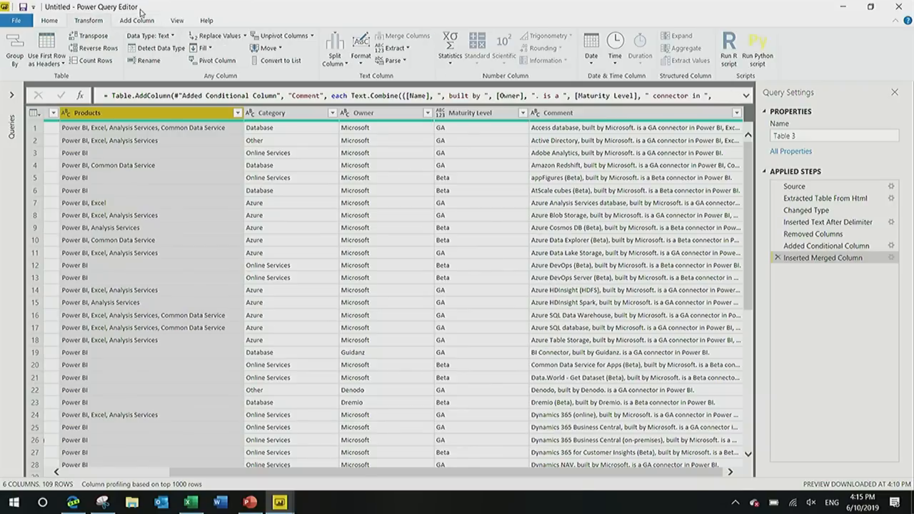
pyautogui.click(333, 59)
pyautogui.click(323, 76)
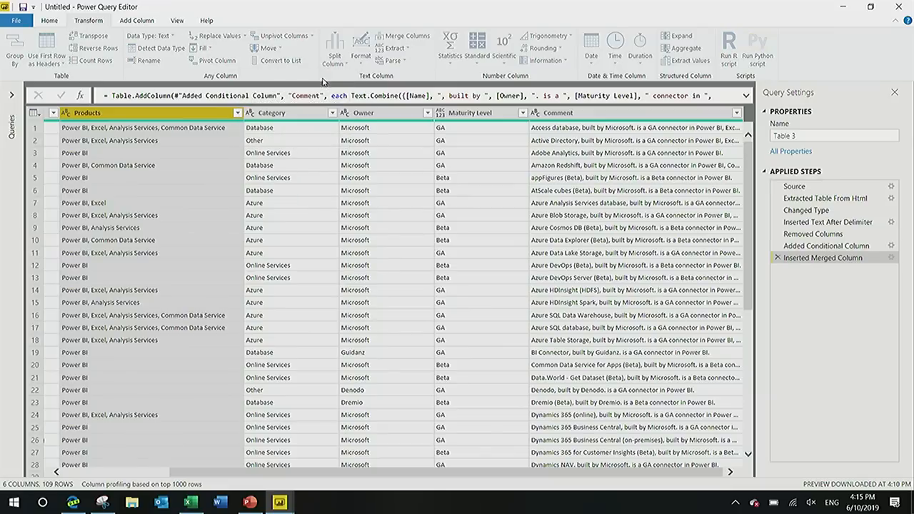
pyautogui.click(354, 216)
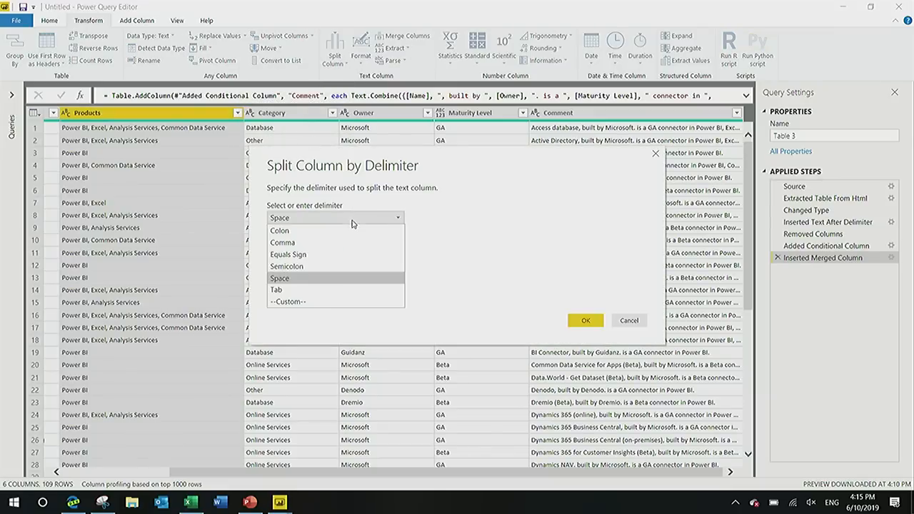
pyautogui.click(320, 243)
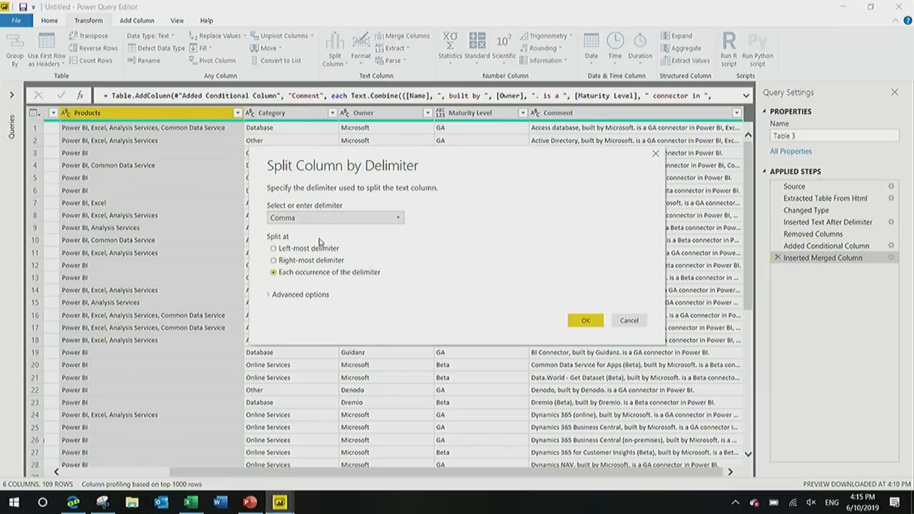
pyautogui.click(297, 296)
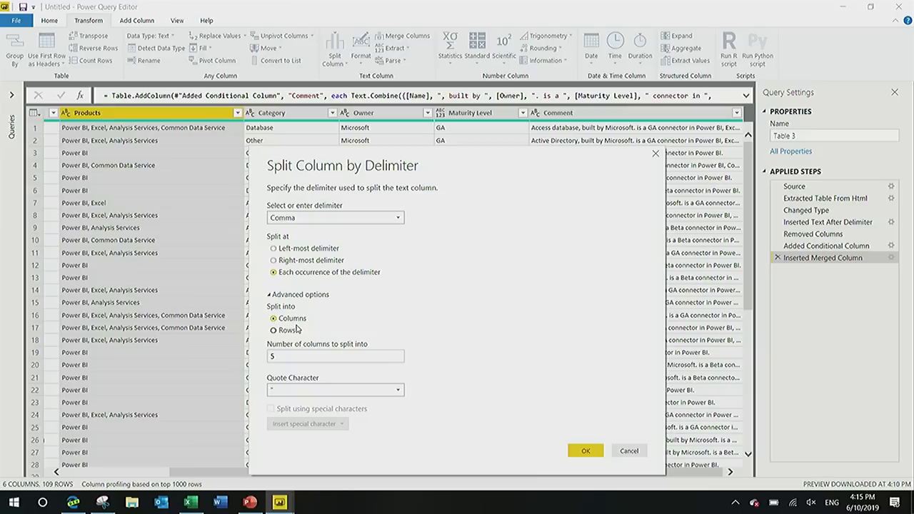
pyautogui.click(293, 331)
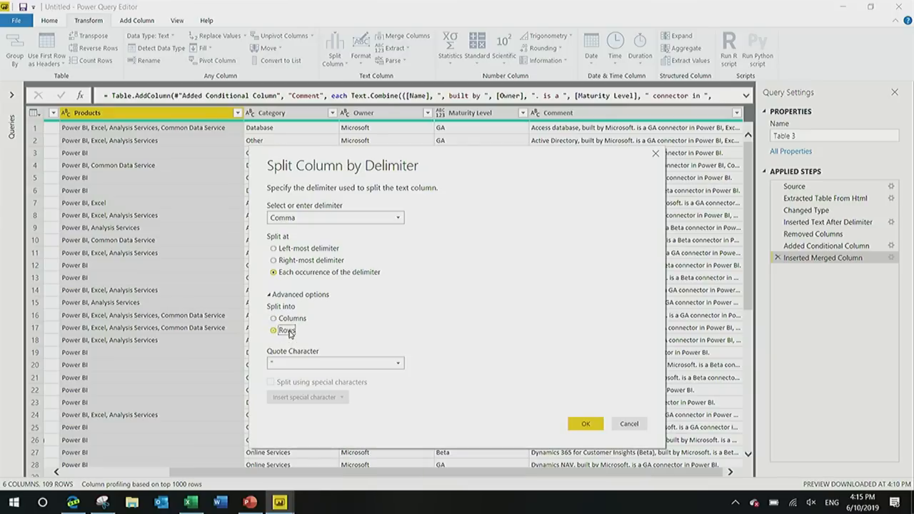
pyautogui.click(586, 426)
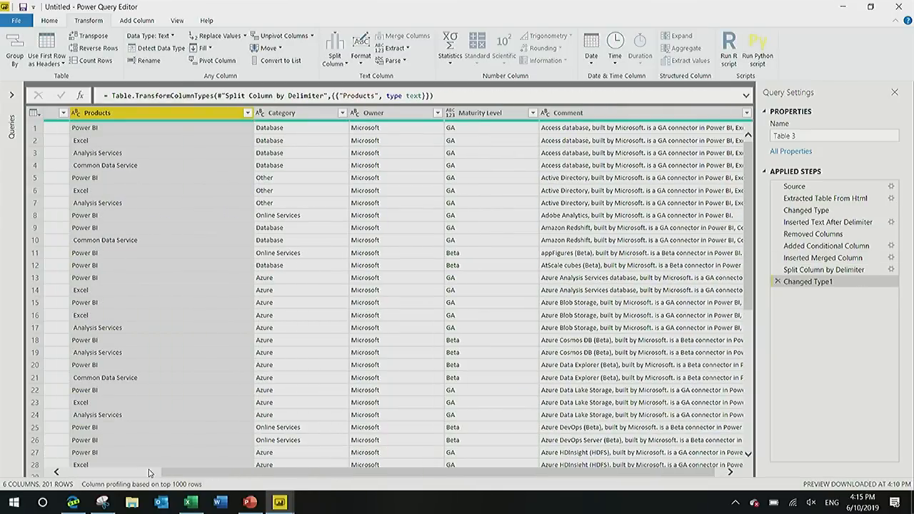
# Trim the leading spaces from the values in the Products column.
pyautogui.hscroll(-3, 142, 475)
pyautogui.hscroll(-1, 142, 474)
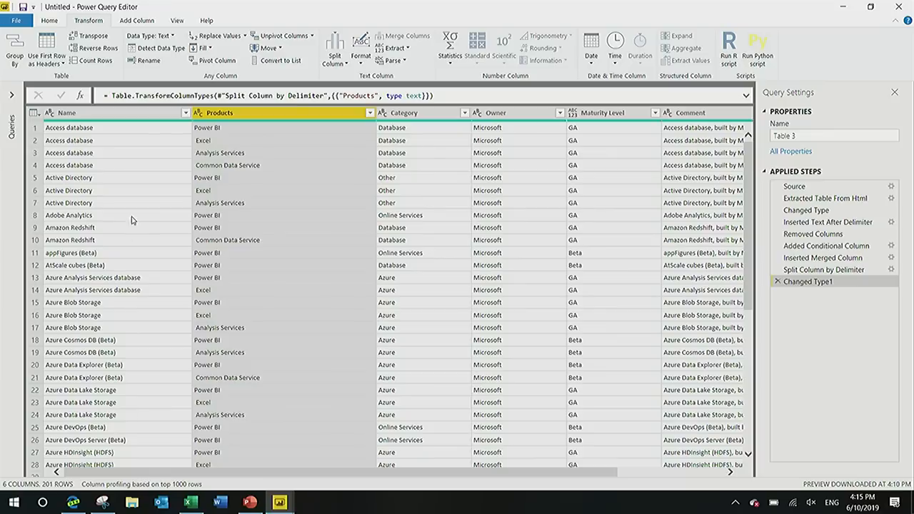
pyautogui.click(118, 130)
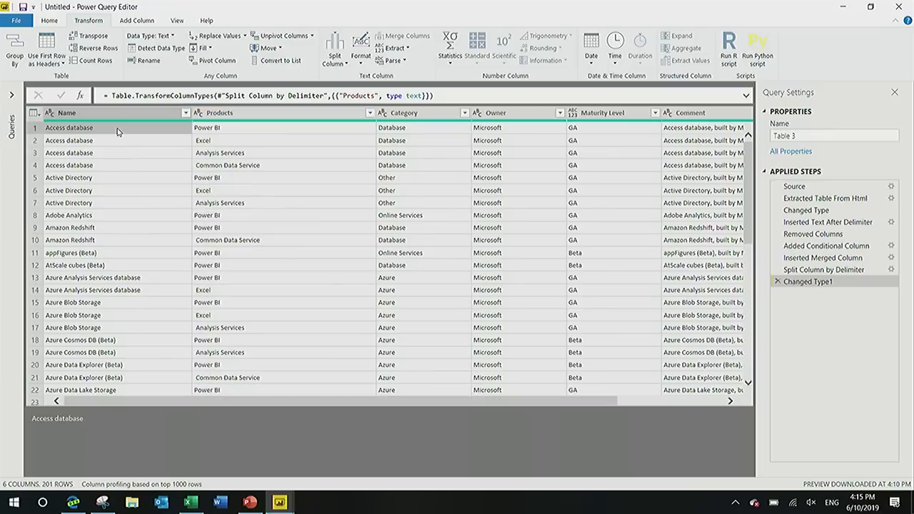
pyautogui.click(227, 115)
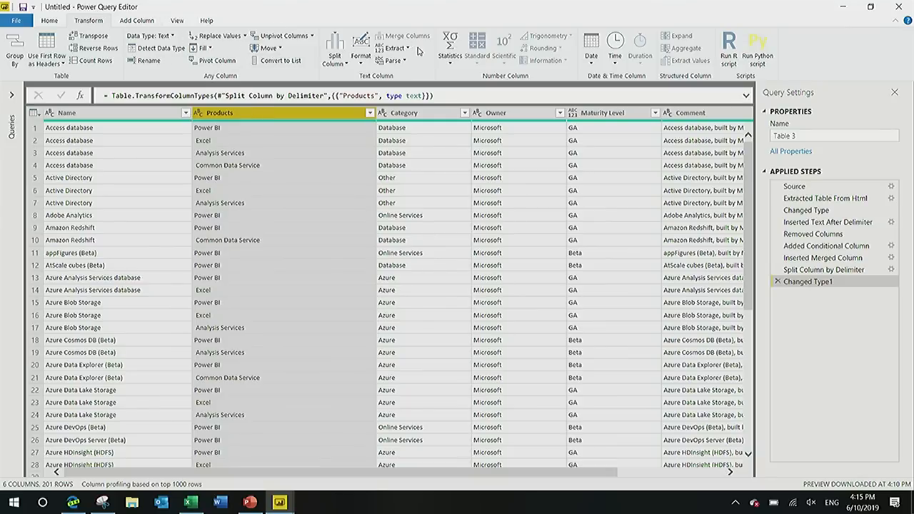
pyautogui.click(360, 57)
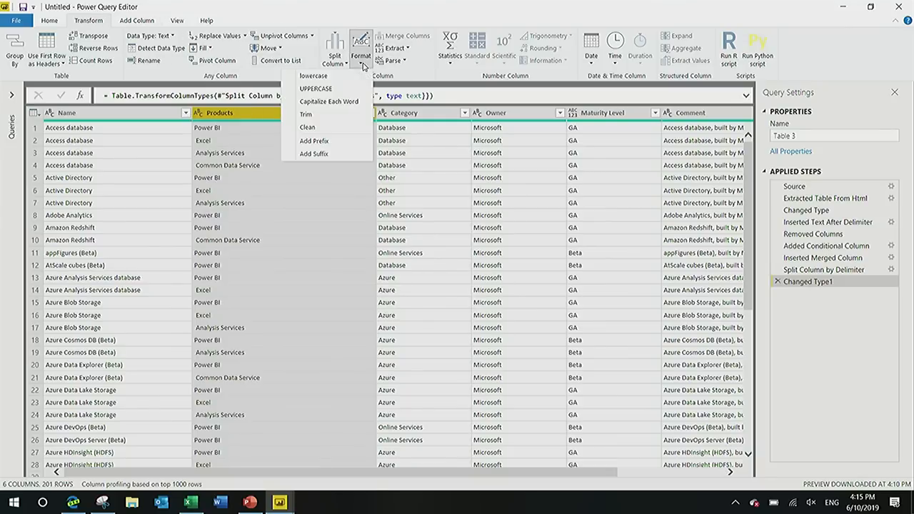
pyautogui.click(349, 115)
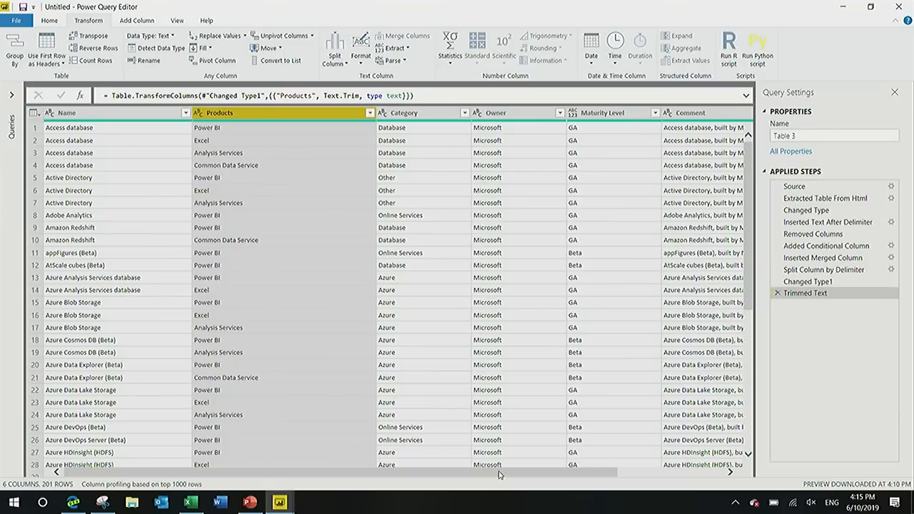
pyautogui.moveTo(501, 473); pyautogui.dragTo(705, 455)
pyautogui.moveTo(569, 454); pyautogui.dragTo(330, 458)
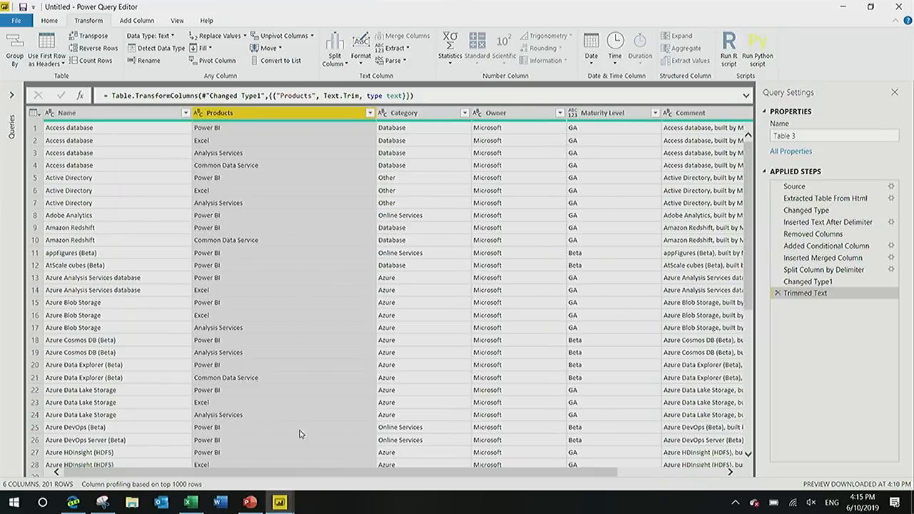
# Select the Name column and turn on column quality, column distribution and column profile for the data preview.
pyautogui.keyDown('ctrl'); pyautogui.click(121, 113); pyautogui.keyUp('ctrl')
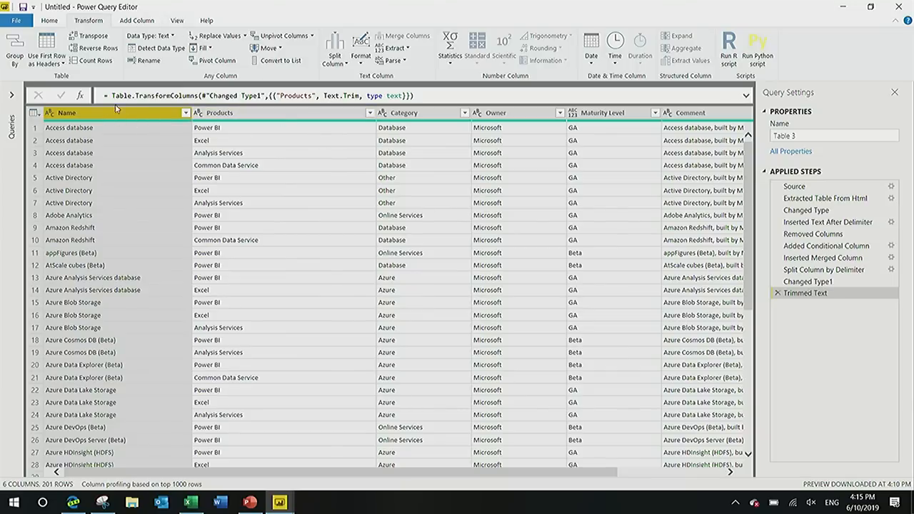
pyautogui.click(122, 24)
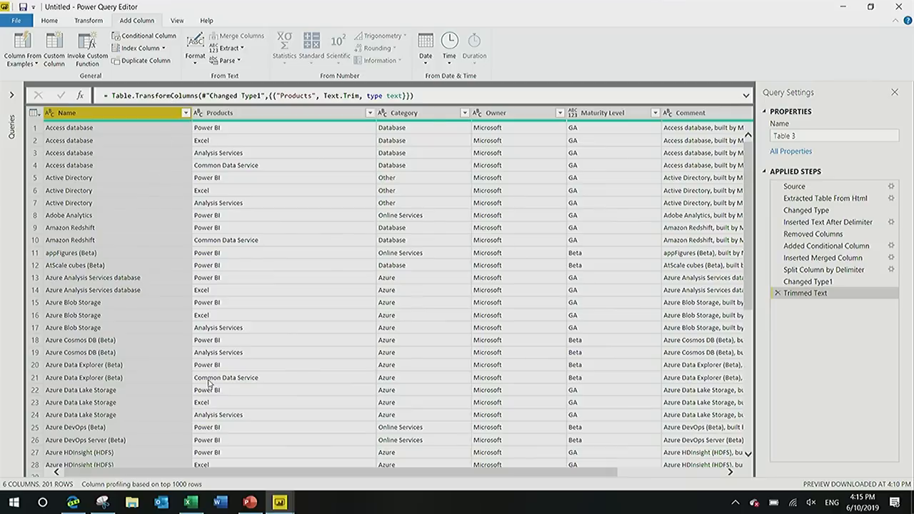
pyautogui.click(177, 21)
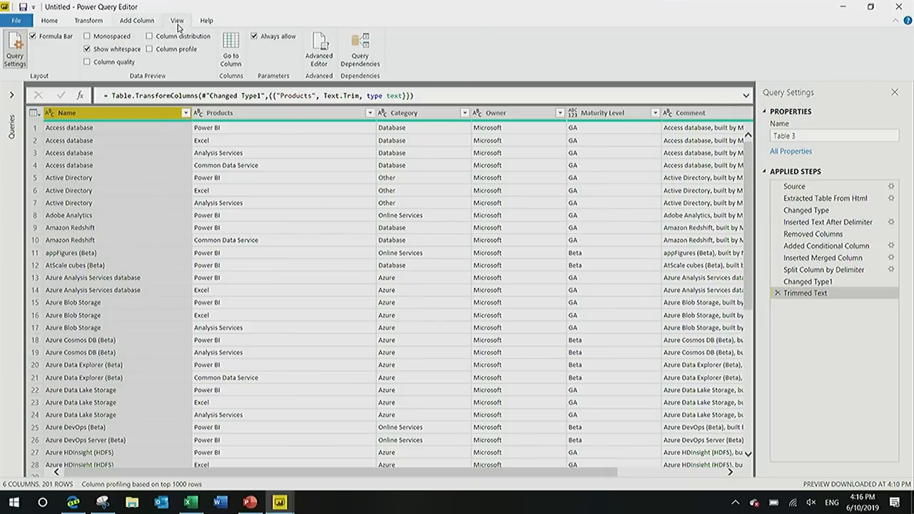
pyautogui.click(117, 63)
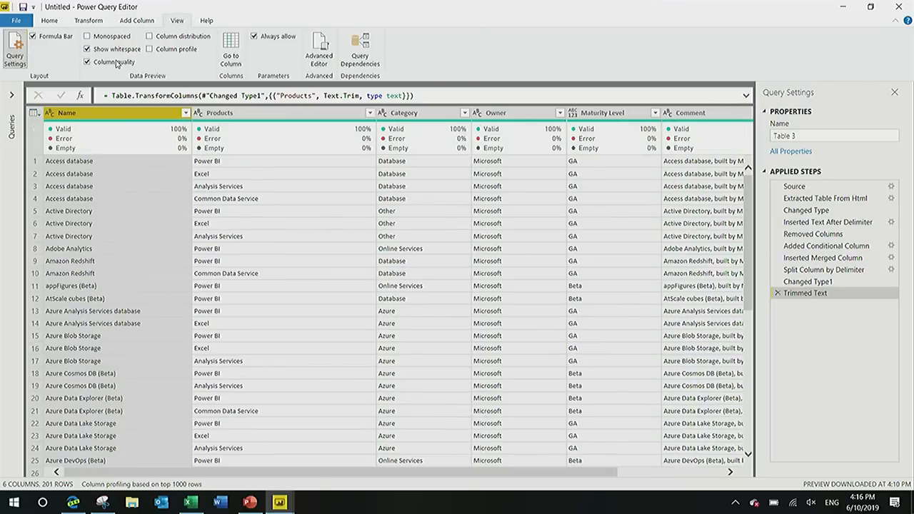
pyautogui.click(167, 39)
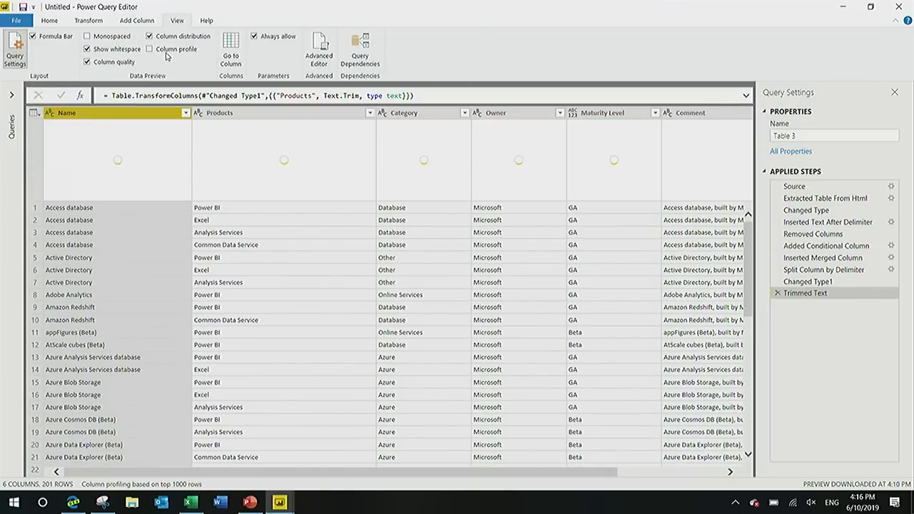
pyautogui.click(166, 53)
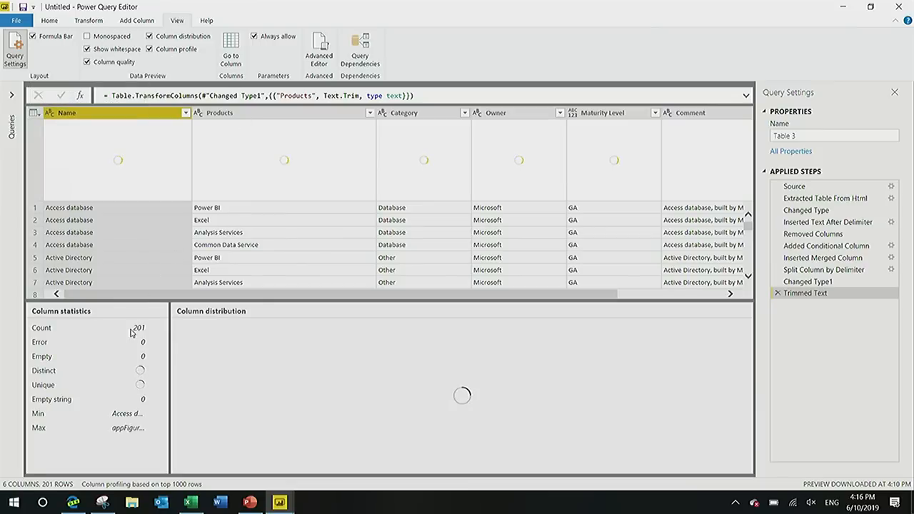
# Go back to the Inserted Merged Column step and insert a type change there that sets Maturity Level to Text.
pyautogui.click(827, 258)
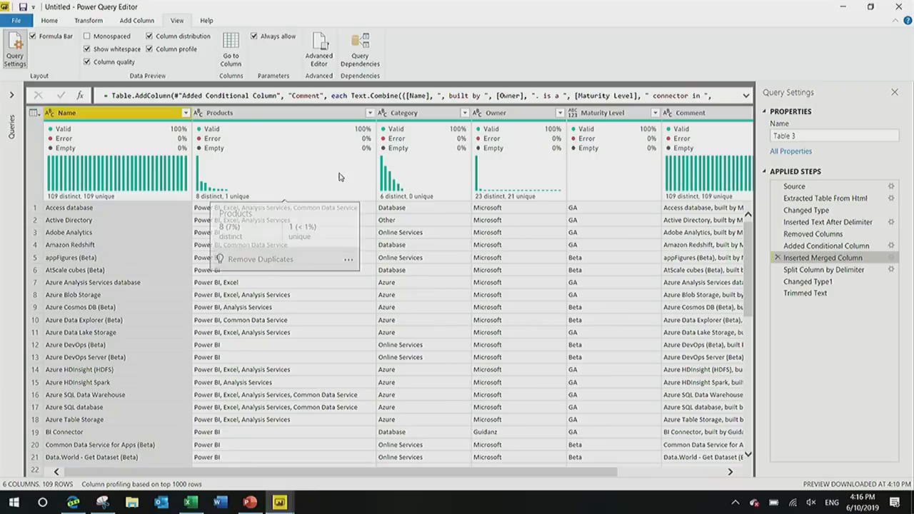
pyautogui.click(710, 476)
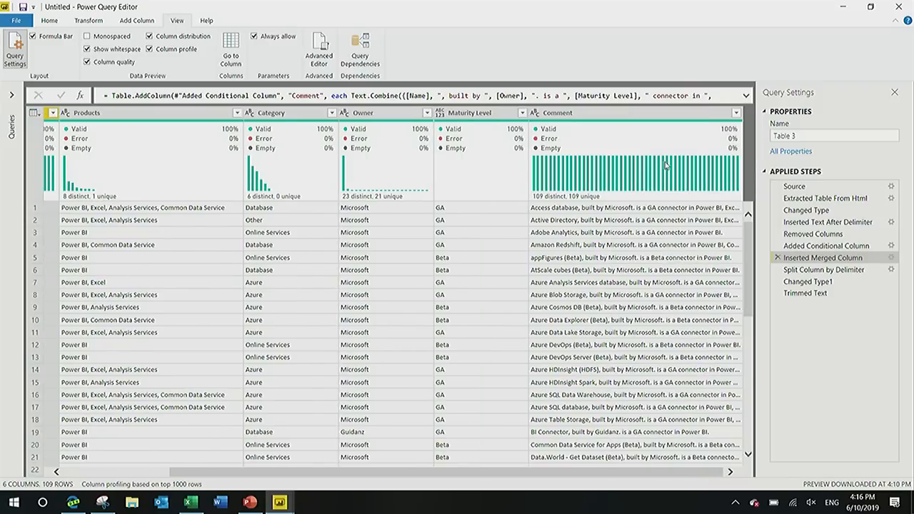
pyautogui.click(441, 112)
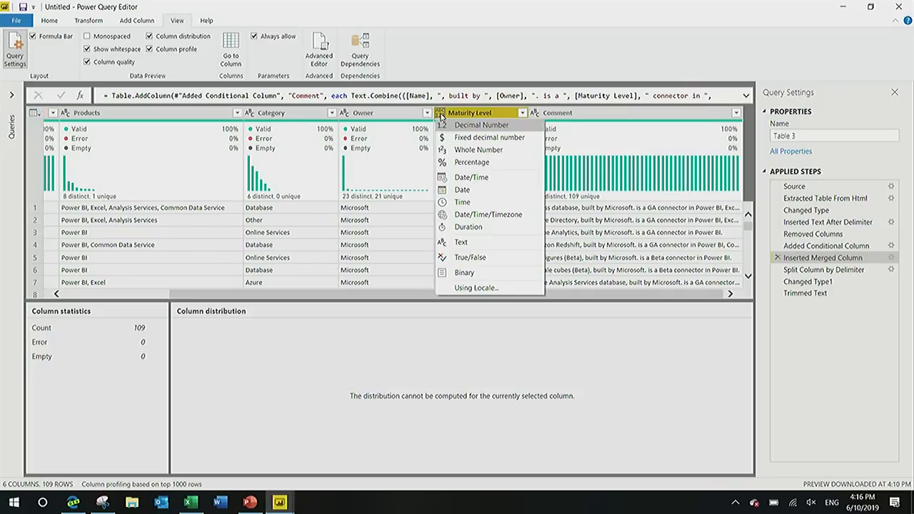
pyautogui.click(462, 243)
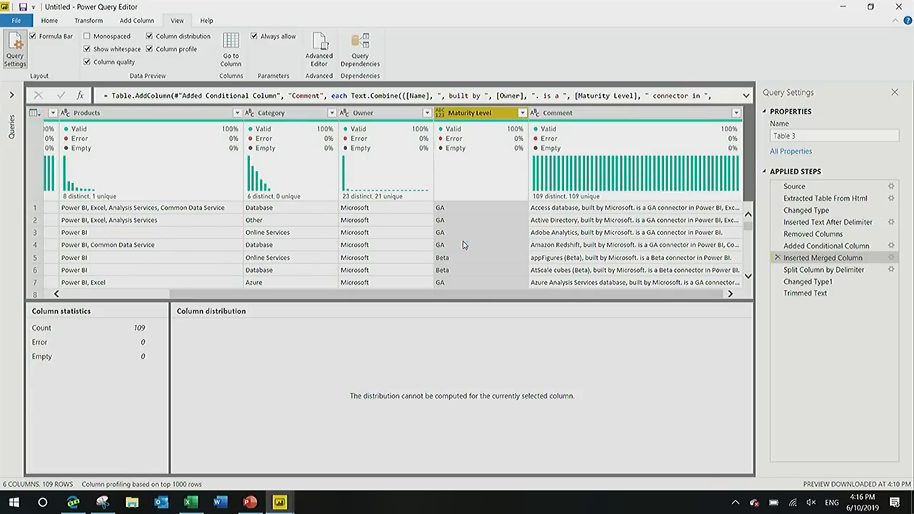
pyautogui.click(506, 277)
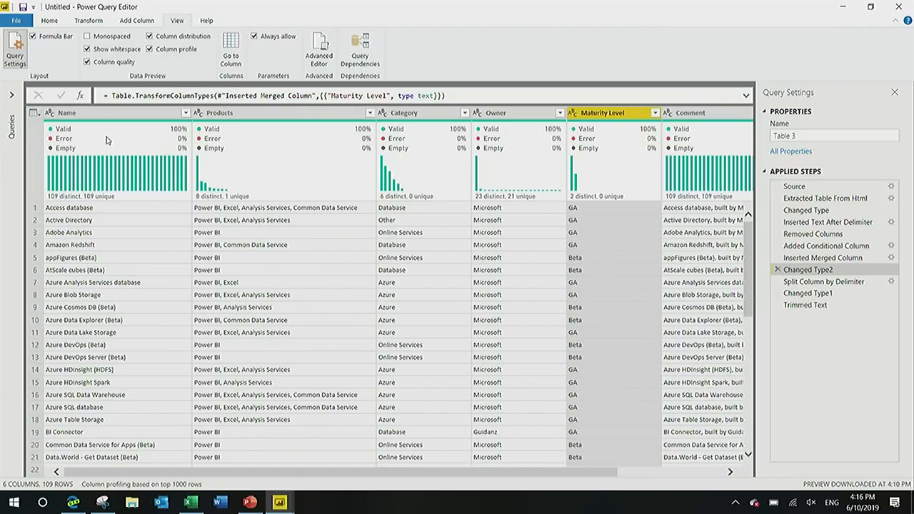
# Examine the distinct and unique values of Name and Products, and the column profiles of Products, Owner and Maturity Level.
pyautogui.moveTo(104, 168)
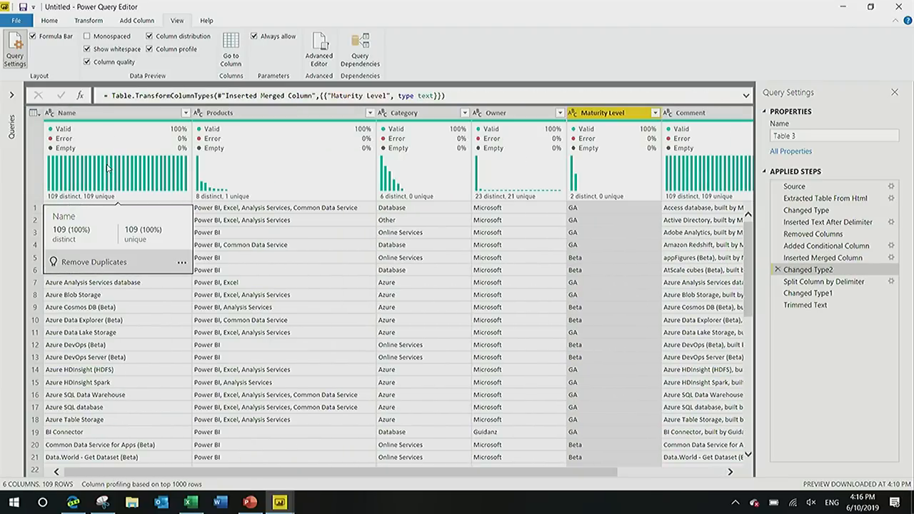
pyautogui.moveTo(238, 179)
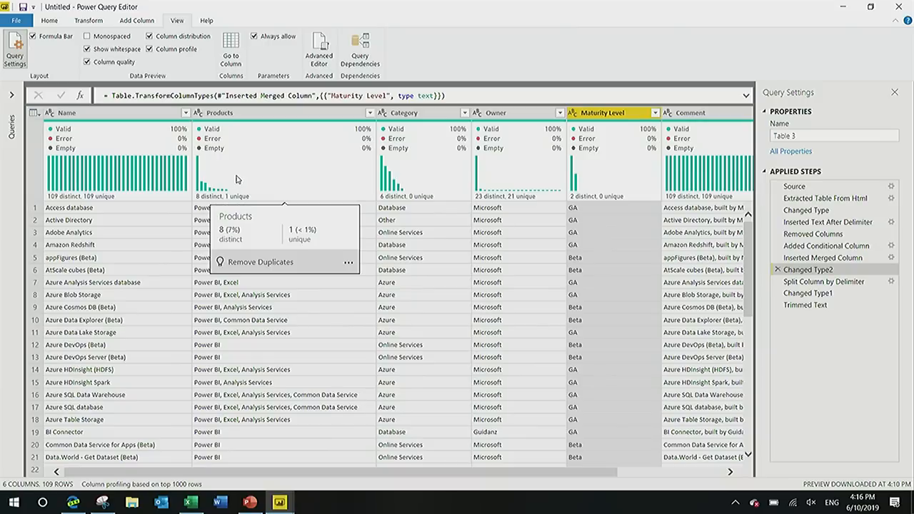
pyautogui.click(262, 112)
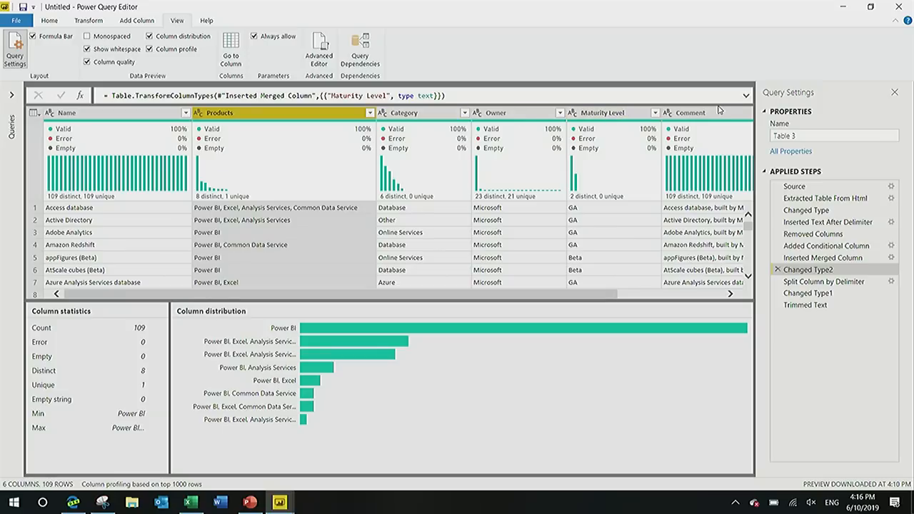
pyautogui.click(520, 116)
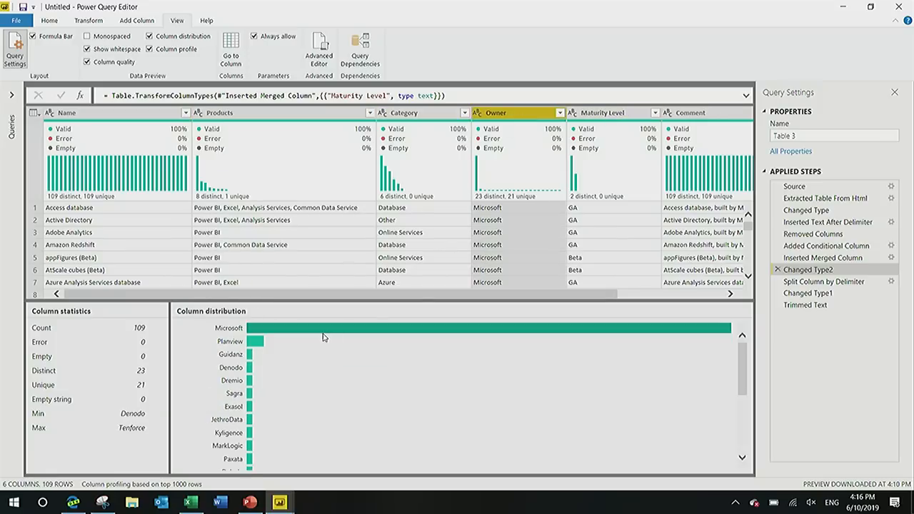
pyautogui.moveTo(322, 330)
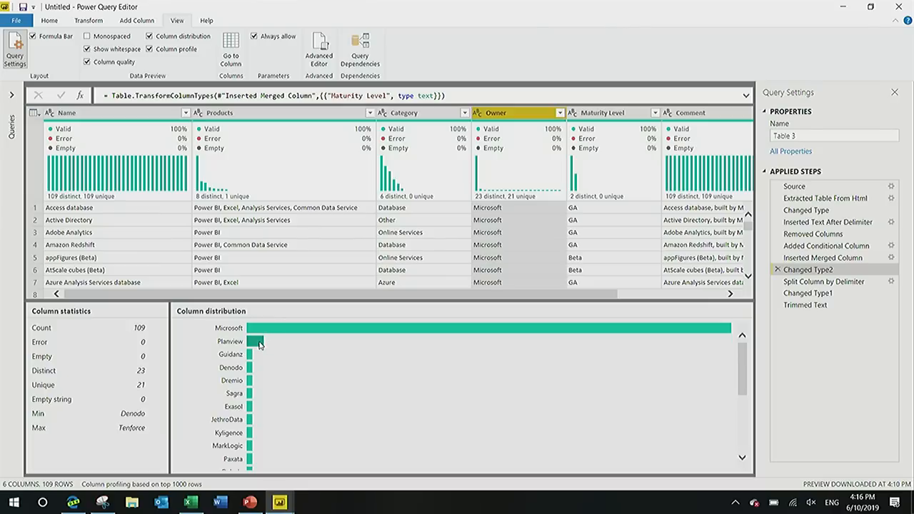
pyautogui.moveTo(259, 343)
pyautogui.click(625, 112)
pyautogui.moveTo(369, 329)
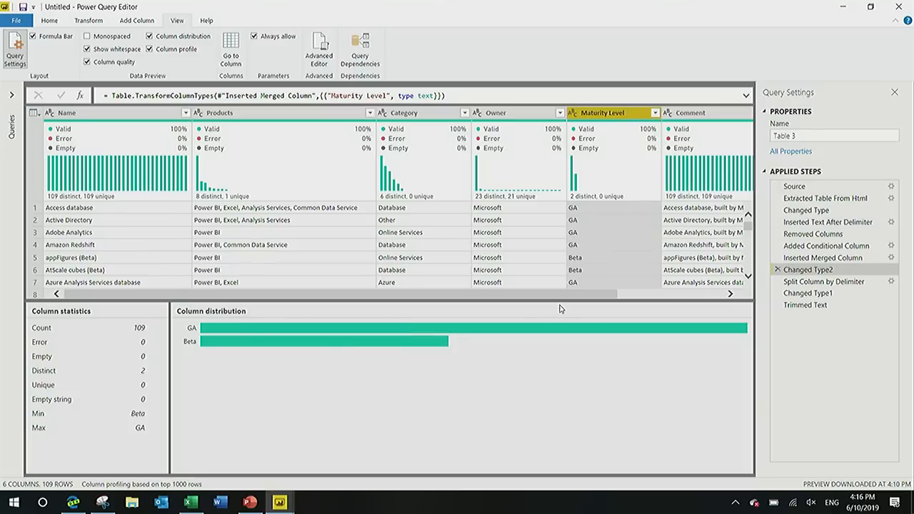
# Examine the value distribution of the Category column, down to its smallest category.
pyautogui.click(439, 113)
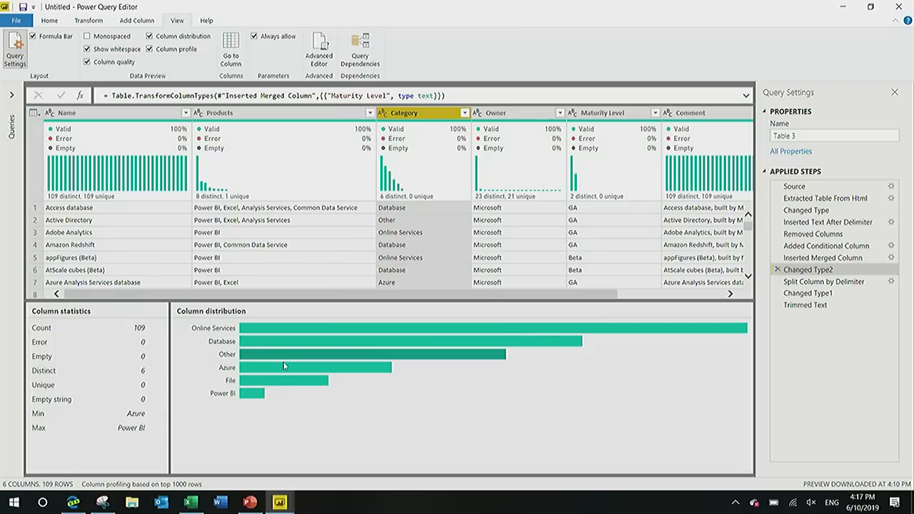
pyautogui.moveTo(256, 402)
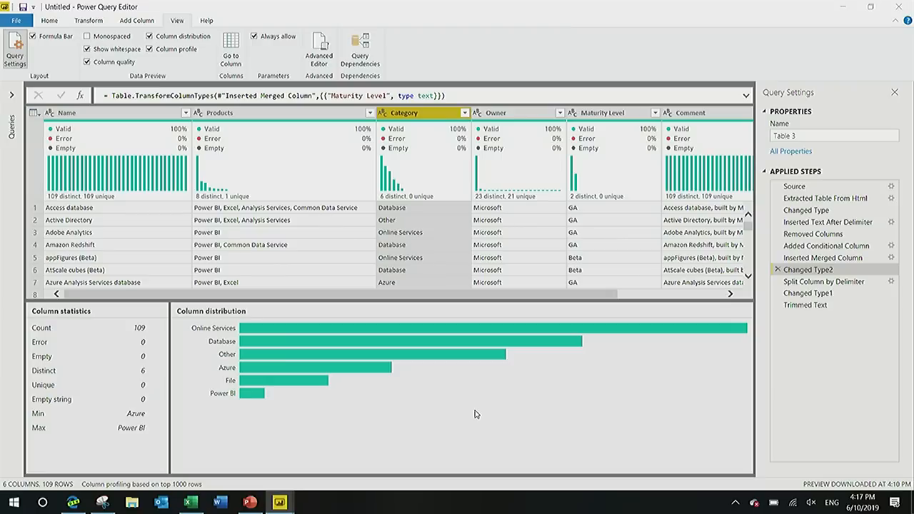
# Switch to the browser and view the introduction of the Power Query Connectors page.
pyautogui.hotkey('alt', 'Tab')
pyautogui.hotkey('alt', 'Tab')
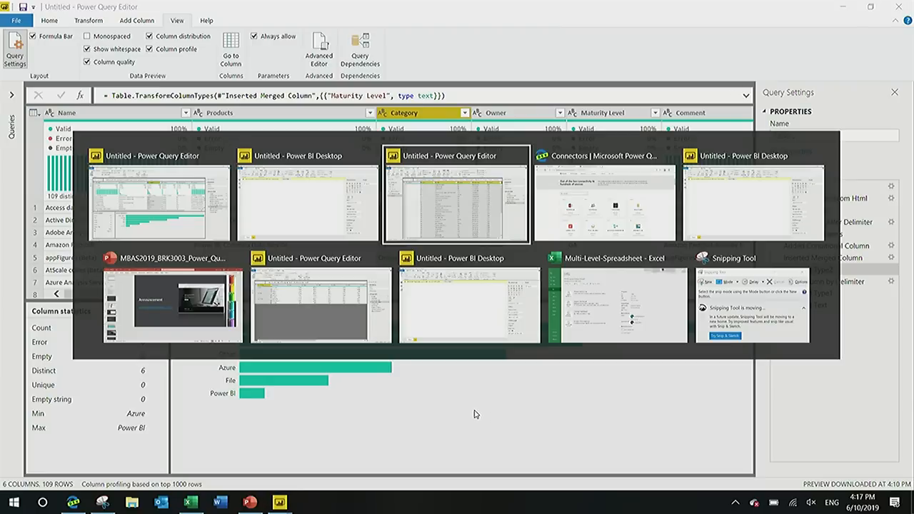
pyautogui.hotkey('alt', 'Tab')
pyautogui.hotkey('alt', 'Tab')
pyautogui.hotkey('alt', 'Tab')
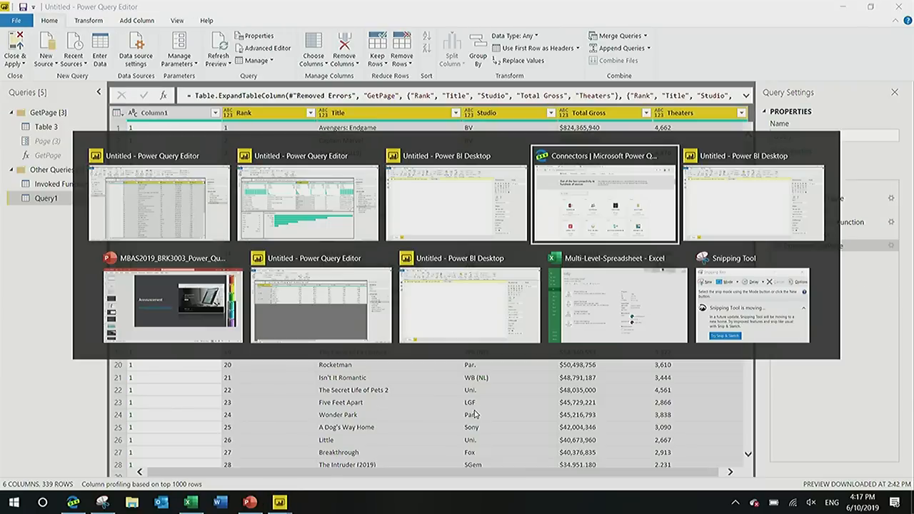
pyautogui.scroll(5, 100, 151)
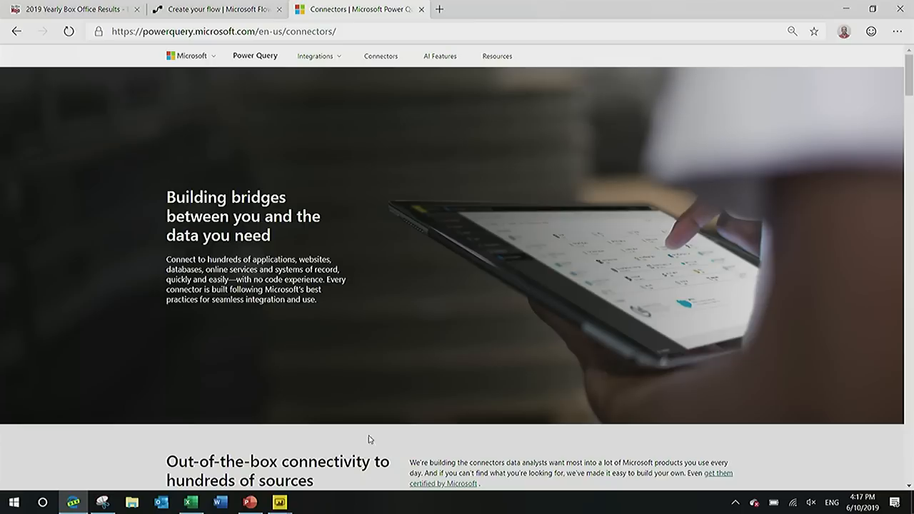
pyautogui.click(254, 504)
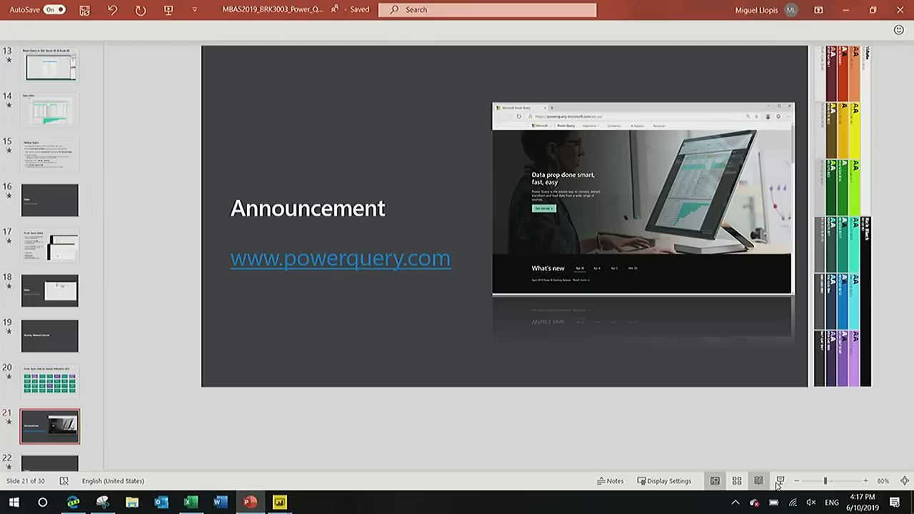
pyautogui.click(780, 482)
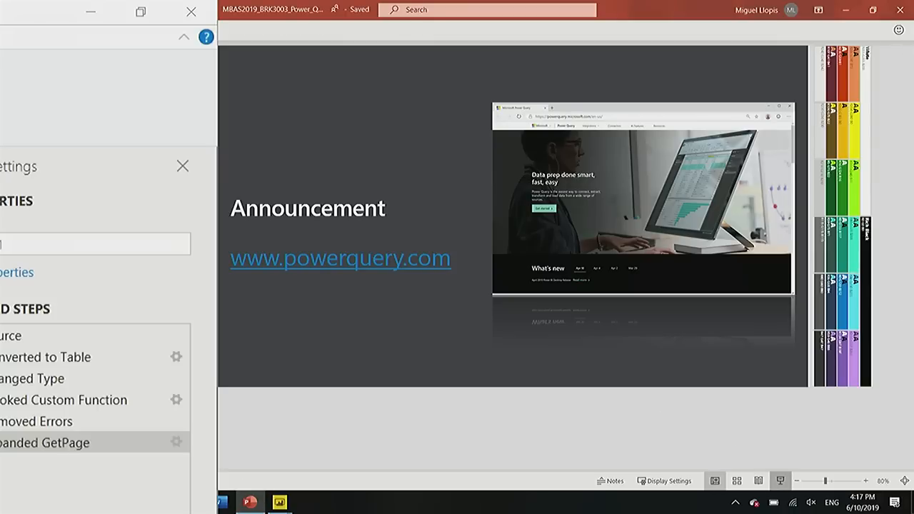
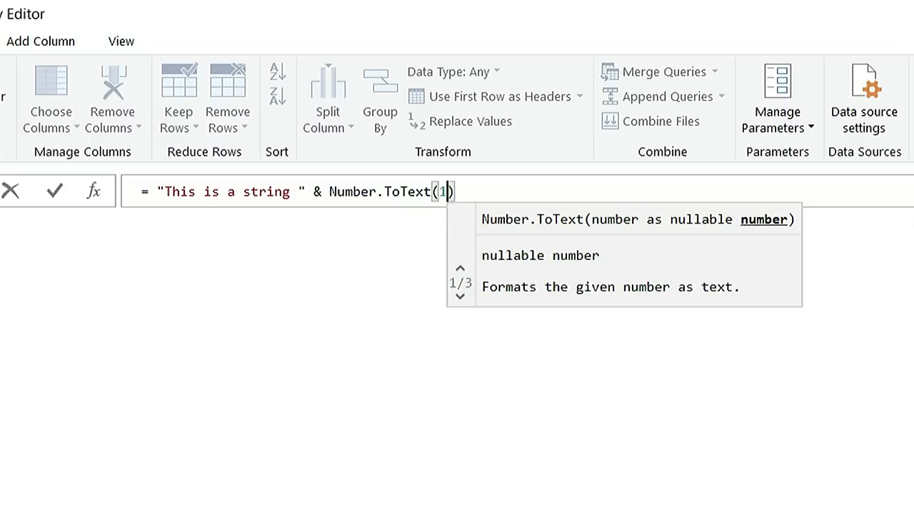
# Evaluate the Query1 formula = "This is a string " & Number.ToText(1).
pyautogui.press('Return')
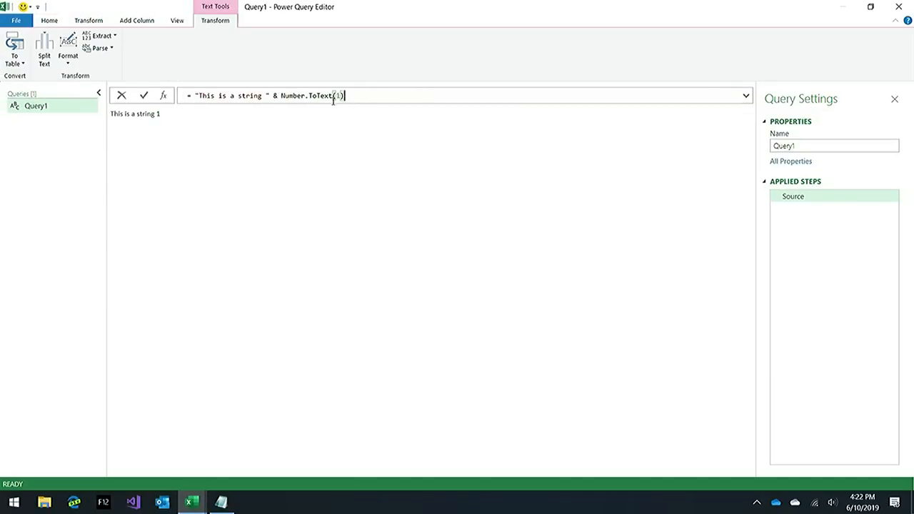
pyautogui.moveTo(304, 95)
pyautogui.click(60, 23)
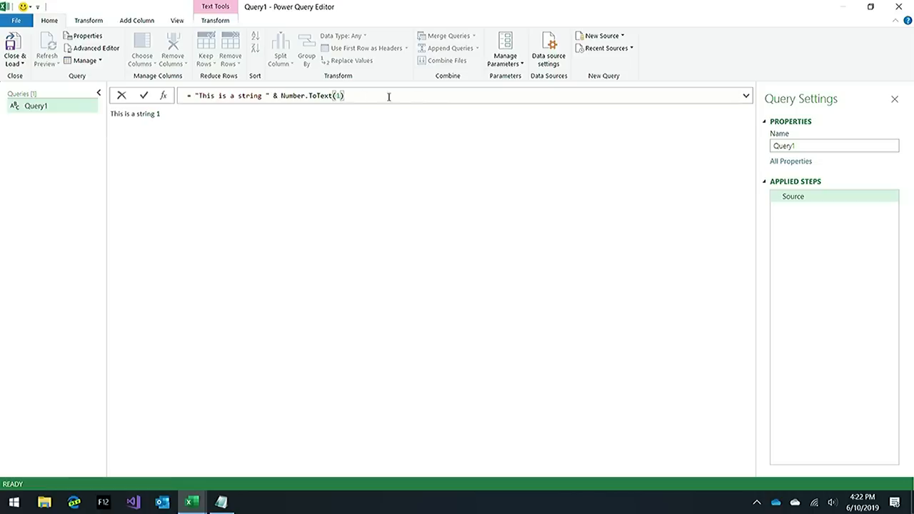
# Replace the Query1 formula with a List.Dates call starting at #date(2019, 1, 1).
pyautogui.moveTo(390, 99); pyautogui.dragTo(184, 98)
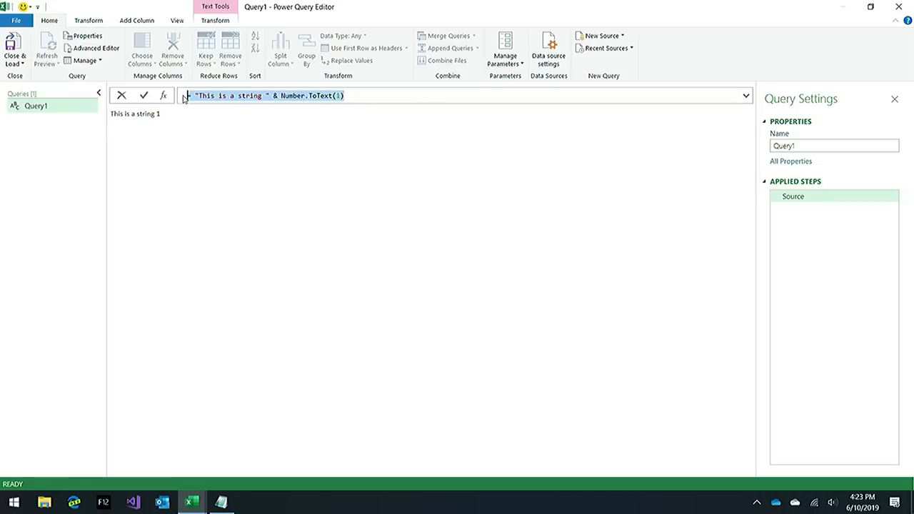
pyautogui.write('=')
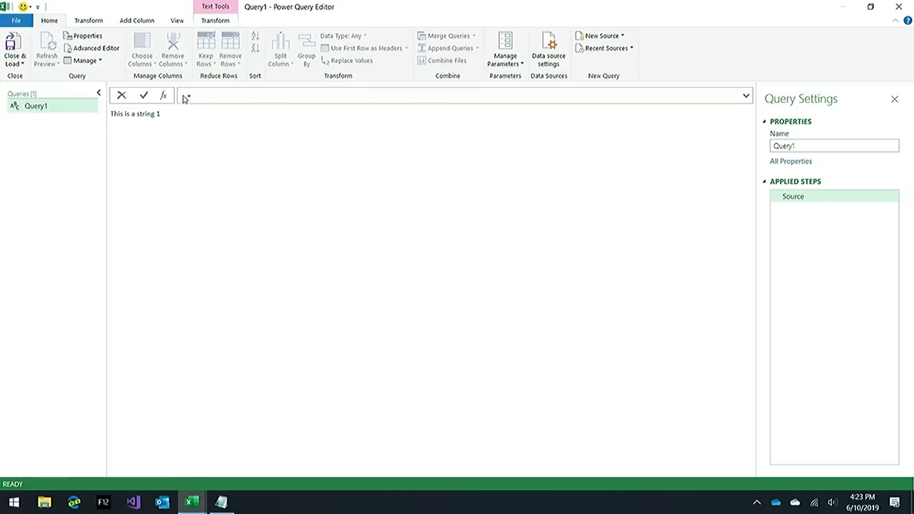
pyautogui.write(' List.')
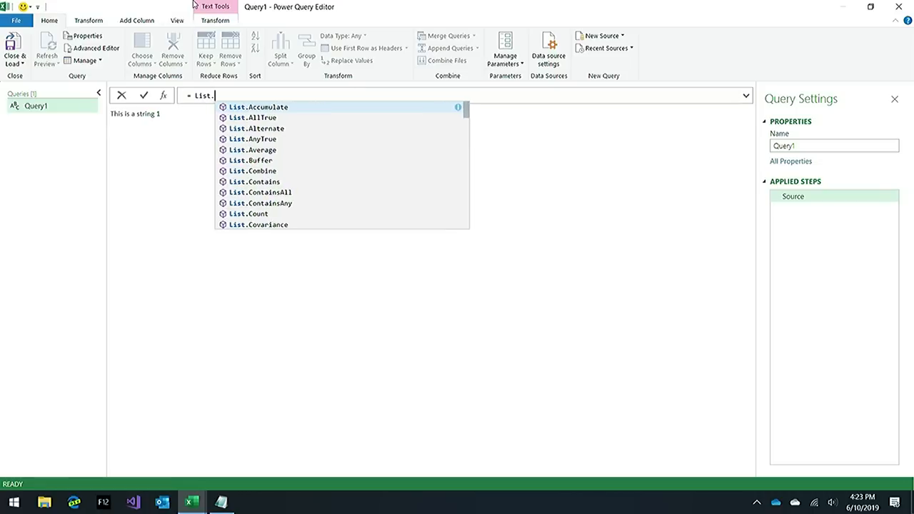
pyautogui.write('Dates(')
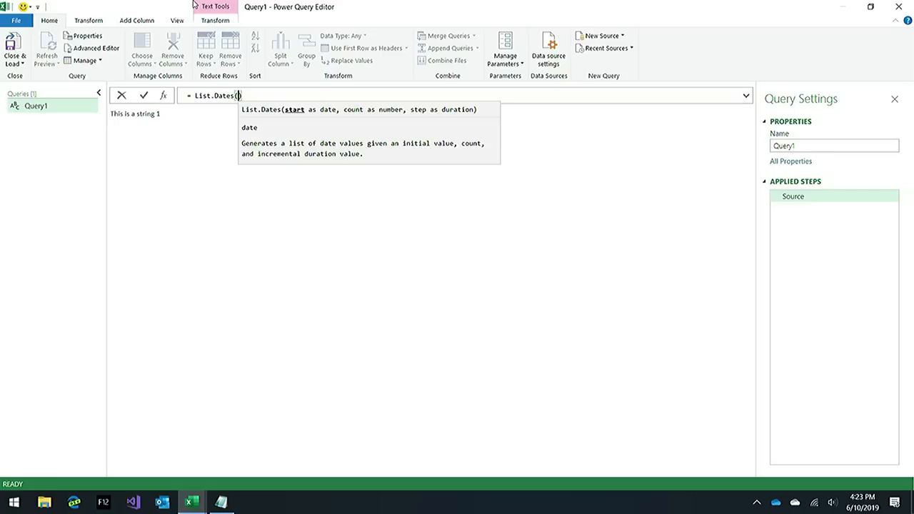
pyautogui.write('#date(')
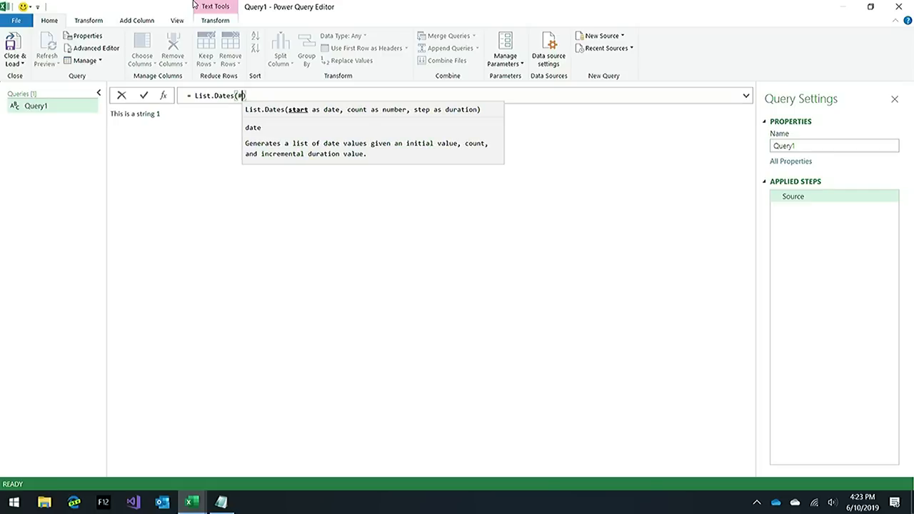
pyautogui.write('2019, ')
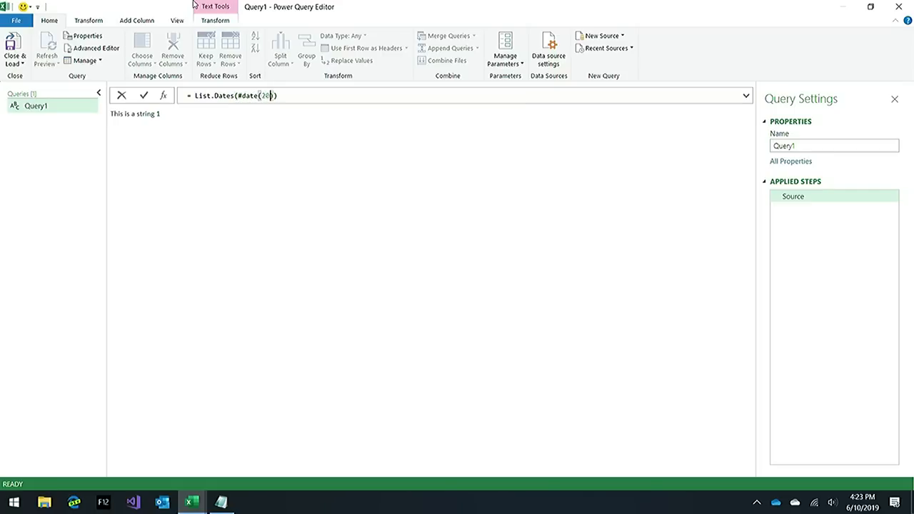
pyautogui.write('1, 1),')
pyautogui.write(' 265')
pyautogui.write(',')
# Complete the List.Dates formula with a count of 365 and a step of #duration(1), and evaluate it.
pyautogui.press('BackSpace')
pyautogui.press('BackSpace')
pyautogui.press('BackSpace')
pyautogui.press('BackSpace')
pyautogui.press('BackSpace')
pyautogui.write('365, 1')
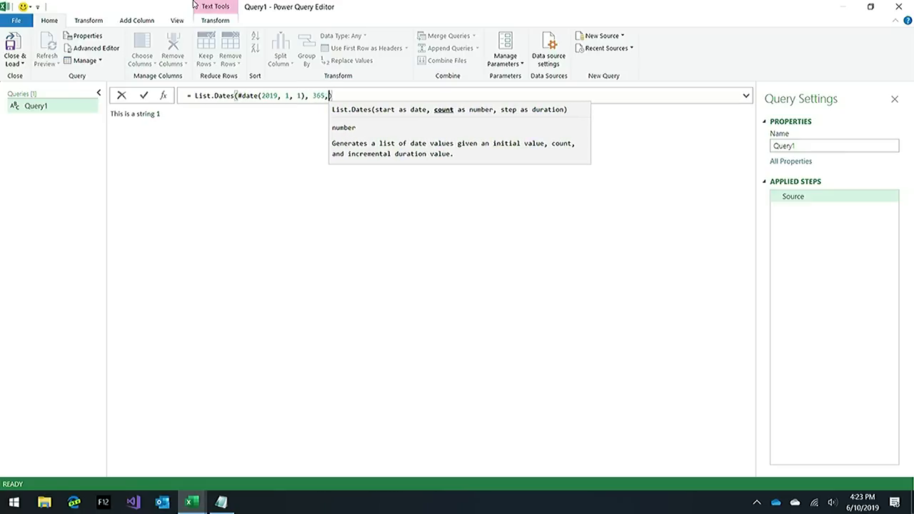
pyautogui.press('BackSpace')
pyautogui.write('#duration')
pyautogui.write('(1)')
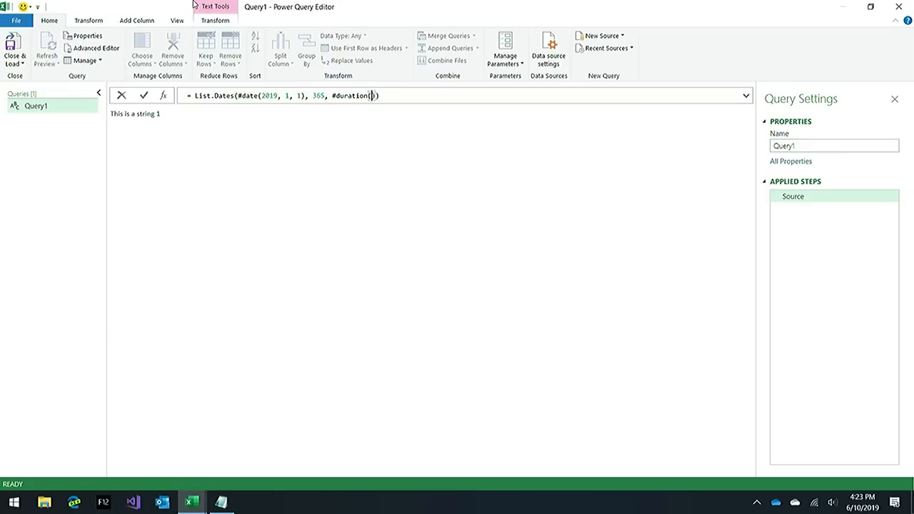
pyautogui.press('Return')
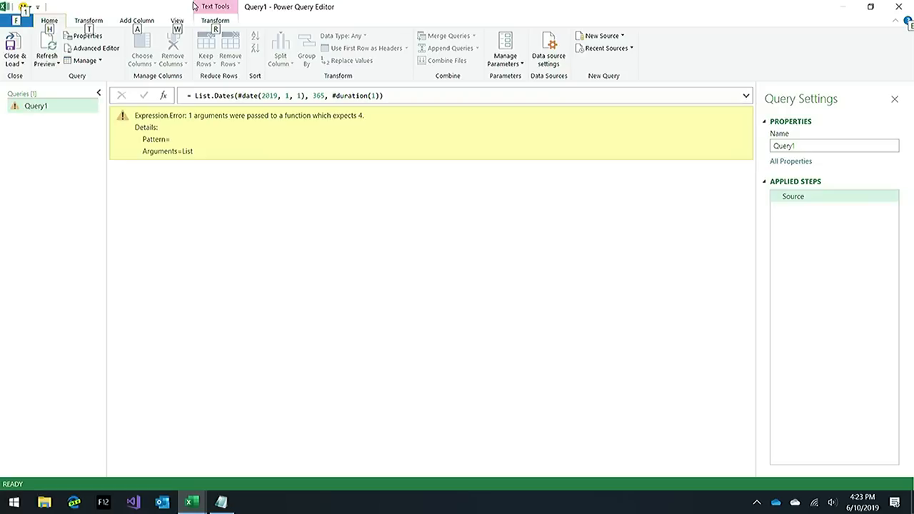
# Correct the step argument of the List.Dates formula to #duration(1, 0, 0, 0) and evaluate it.
pyautogui.click(376, 95)
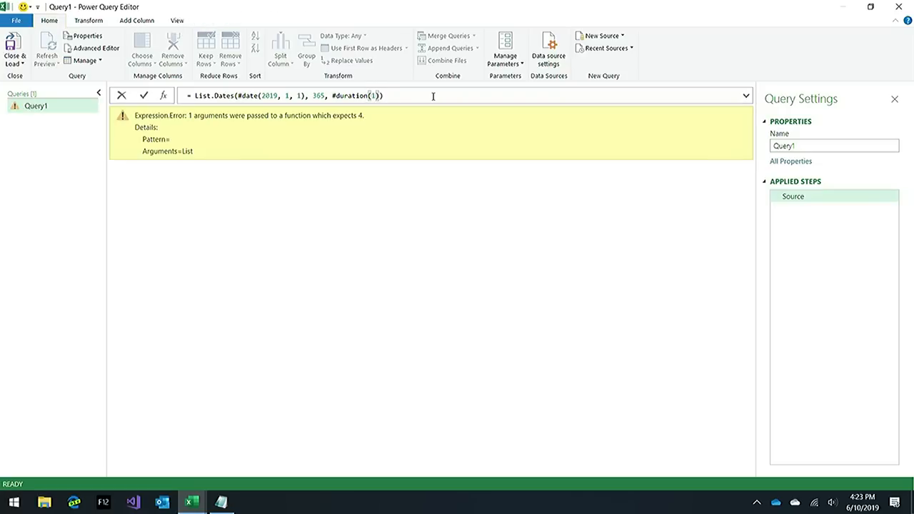
pyautogui.write(', 0, 0, 0')
pyautogui.press('Return')
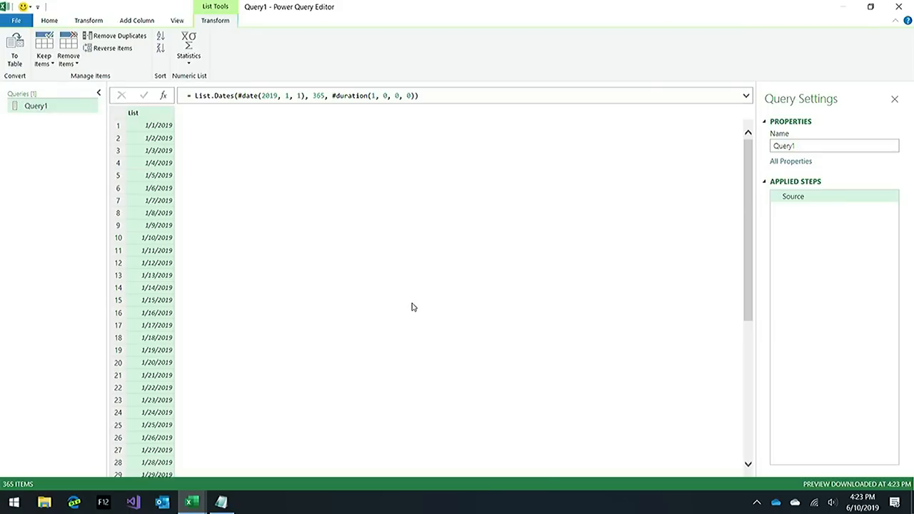
# Convert the date list to a table with the default options and rename its column as Date.
pyautogui.click(12, 55)
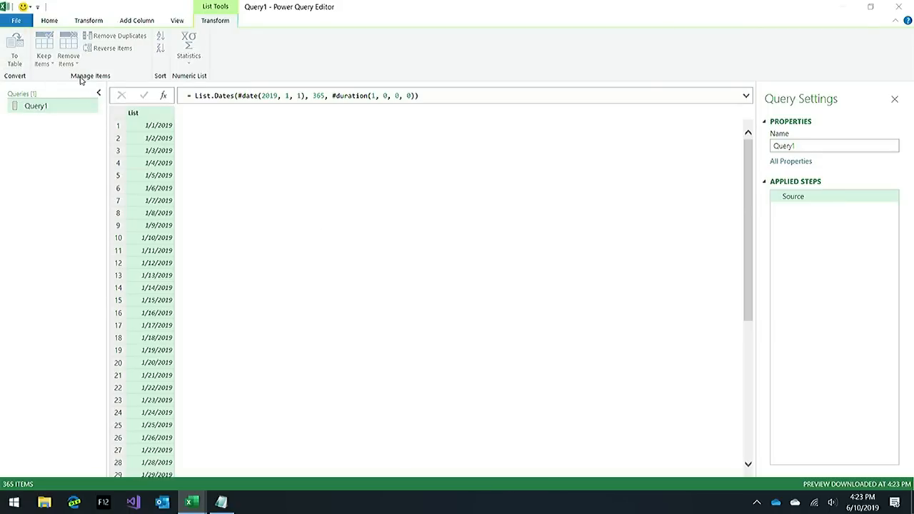
pyautogui.click(584, 299)
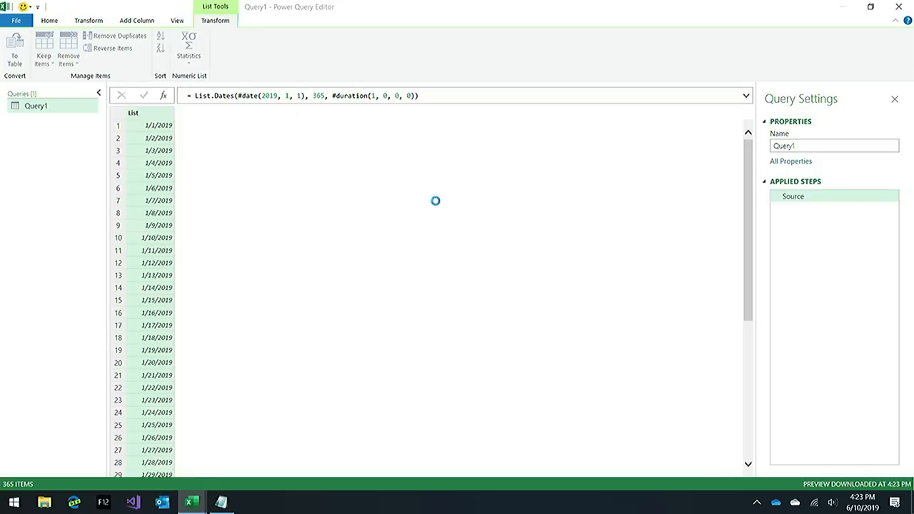
pyautogui.doubleClick(152, 112)
pyautogui.write('Date')
pyautogui.press('Return')
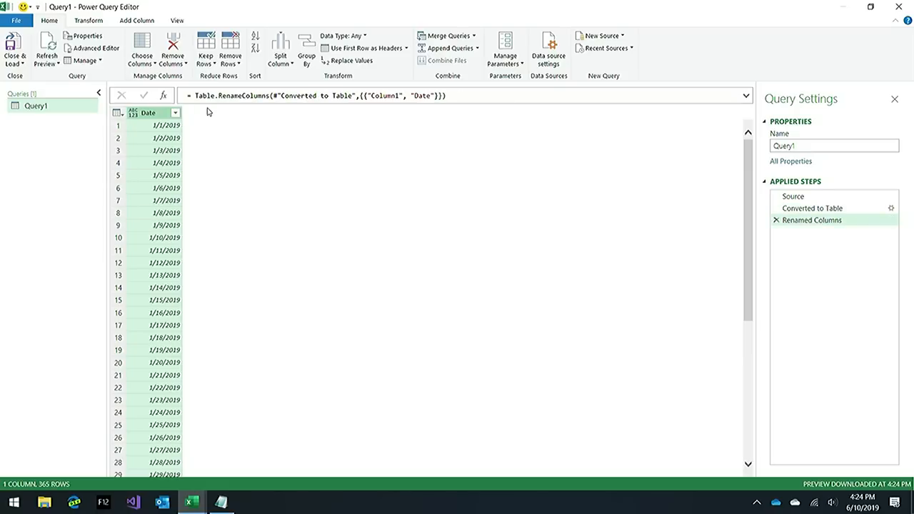
# Change the data type of the Date column to Date.
pyautogui.rightClick(159, 115)
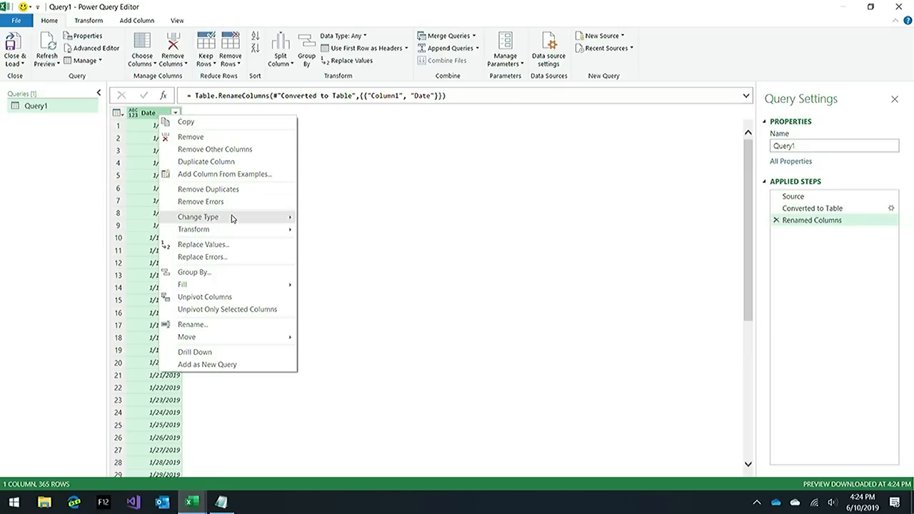
pyautogui.moveTo(232, 218)
pyautogui.click(335, 278)
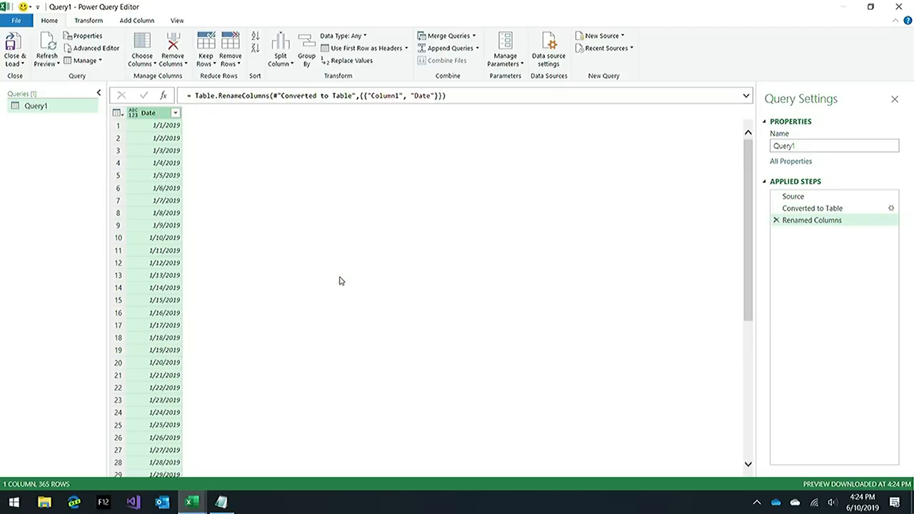
# Add a custom column named Year with the formula Date.Year([Date]).
pyautogui.click(137, 20)
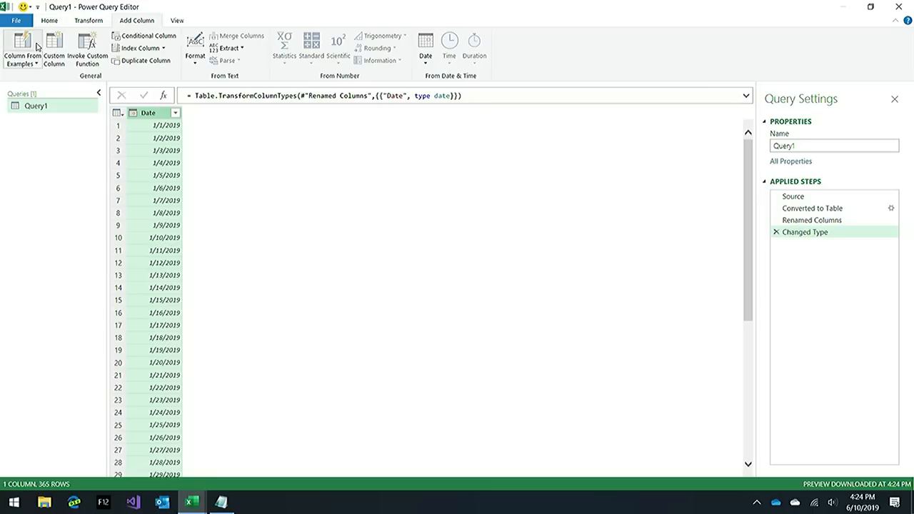
pyautogui.click(60, 49)
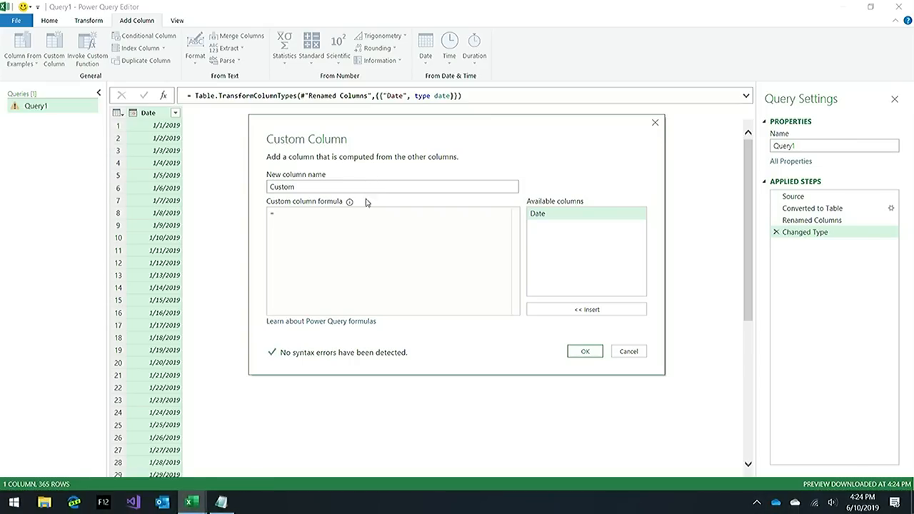
pyautogui.write('Date')
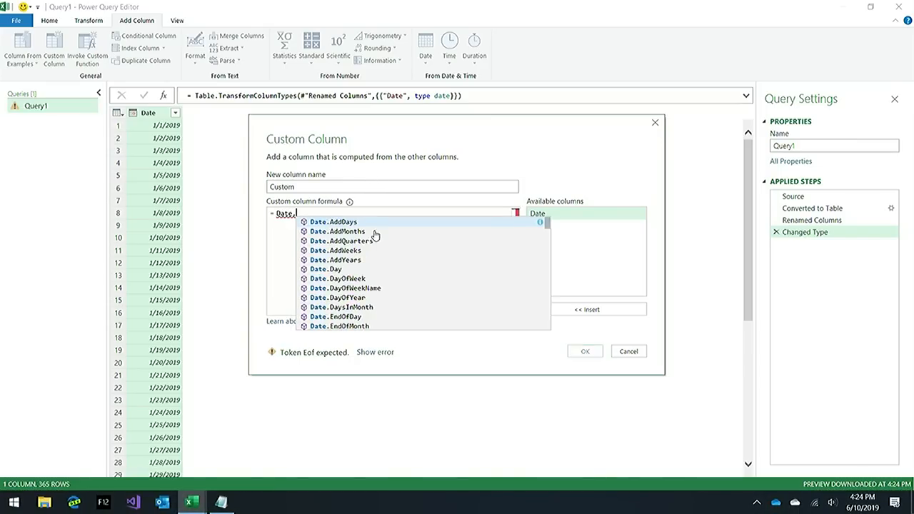
pyautogui.write('.Year(')
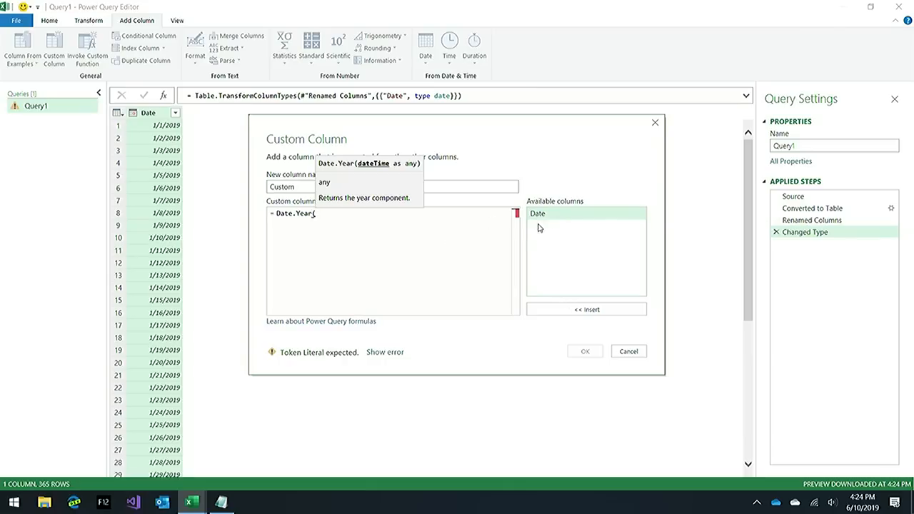
pyautogui.write('[')
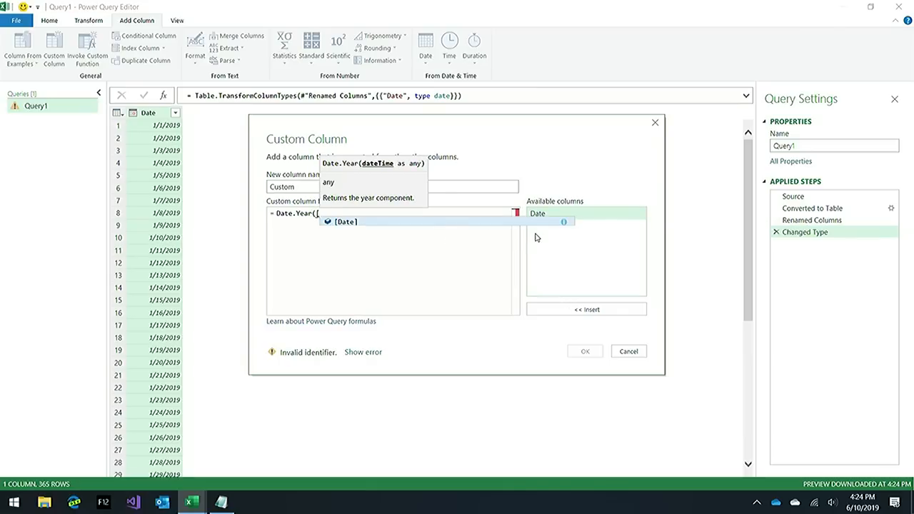
pyautogui.press('Tab')
pyautogui.write(')')
pyautogui.press('Return')
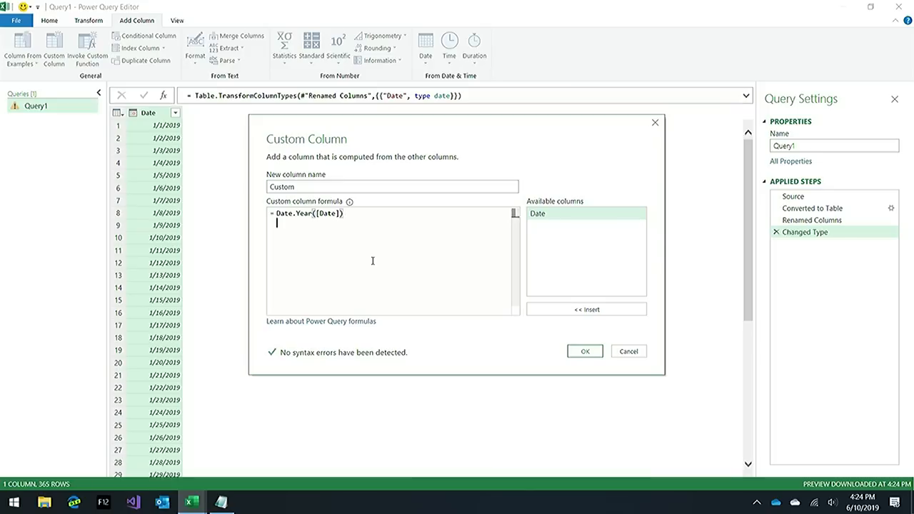
pyautogui.doubleClick(311, 187)
pyautogui.write('Year')
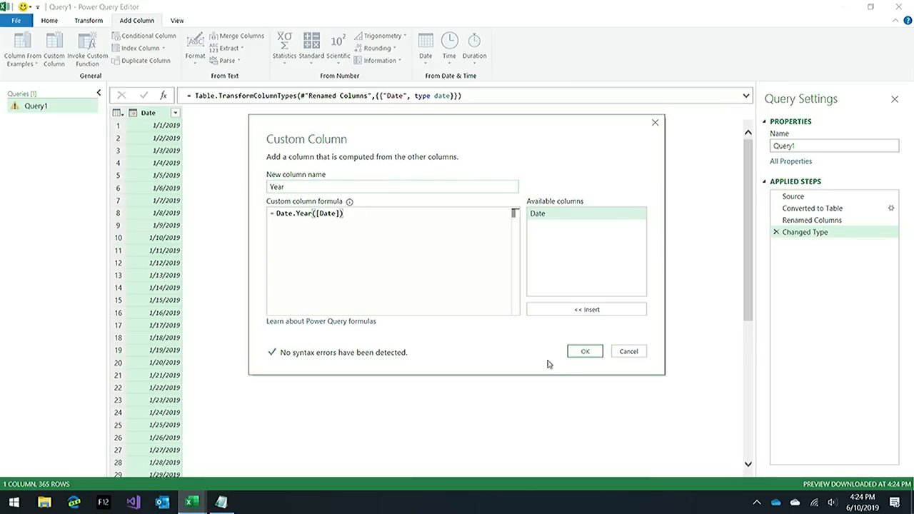
pyautogui.click(581, 353)
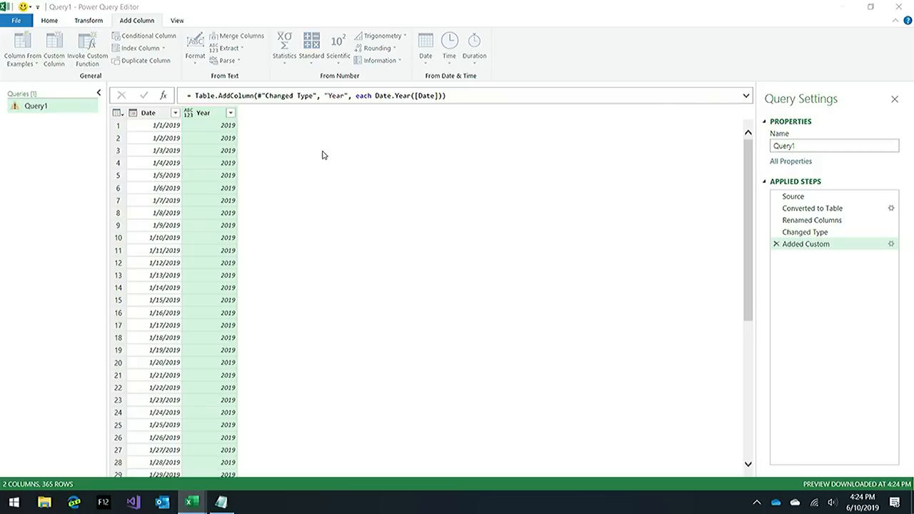
# Add a custom column named MonthName with the formula Date.MonthName([Date]).
pyautogui.click(366, 189)
pyautogui.doubleClick(301, 187)
pyautogui.write('MonthName')
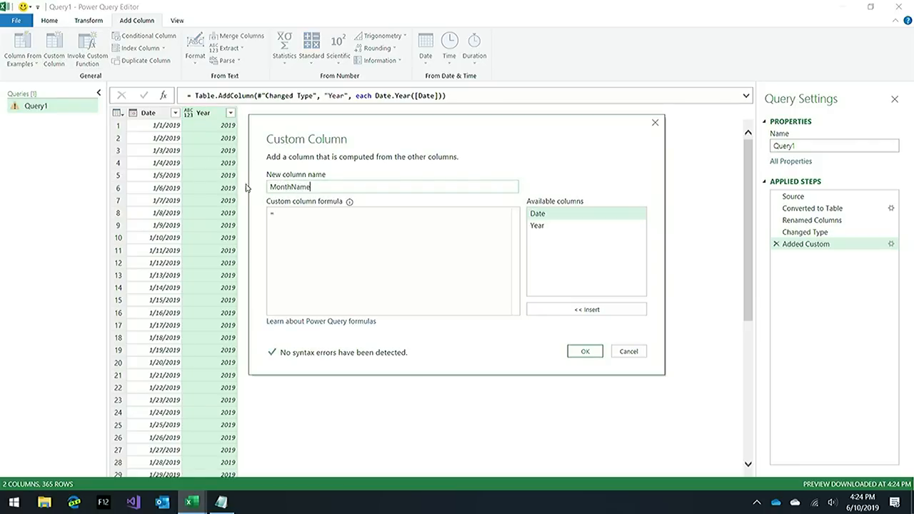
pyautogui.click(403, 235)
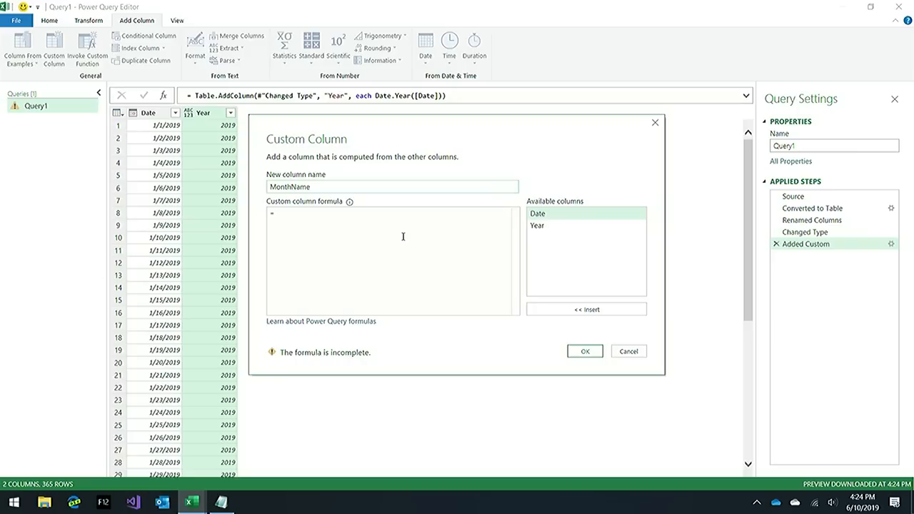
pyautogui.write('Date.MonthN')
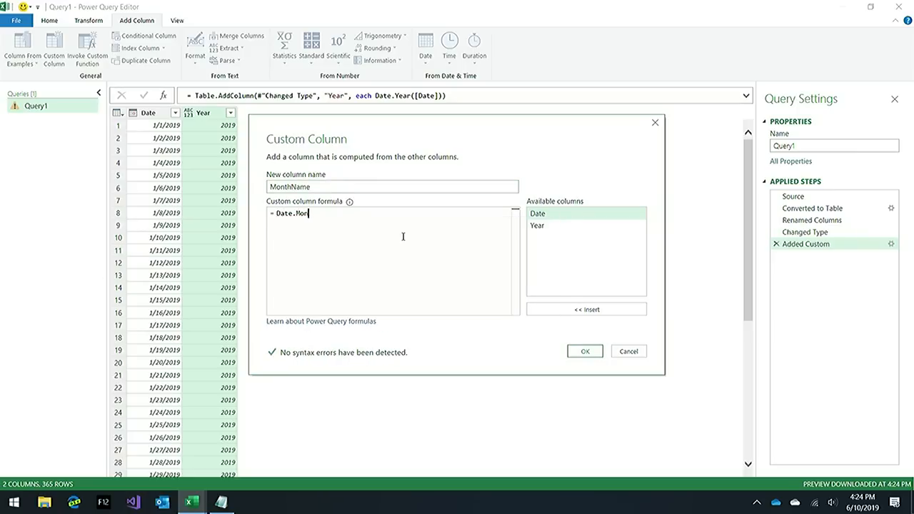
pyautogui.press('Tab')
pyautogui.write('(')
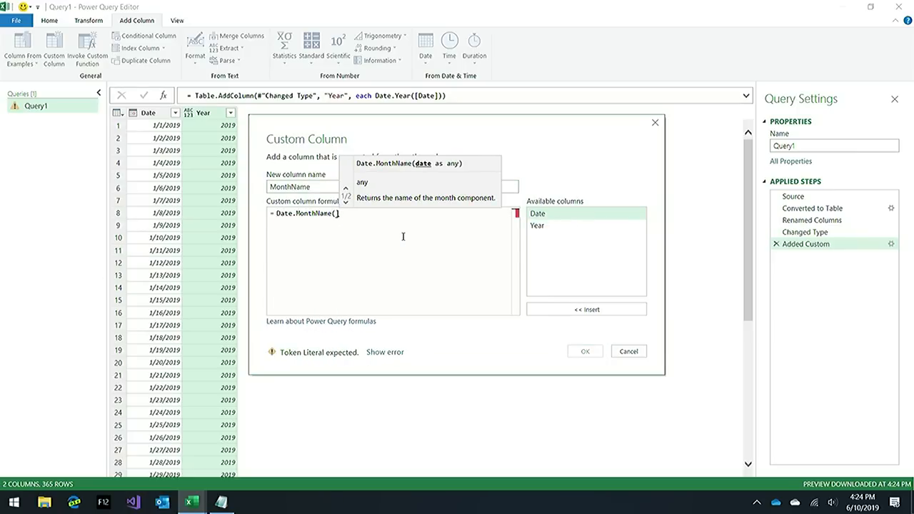
pyautogui.press('BackSpace')
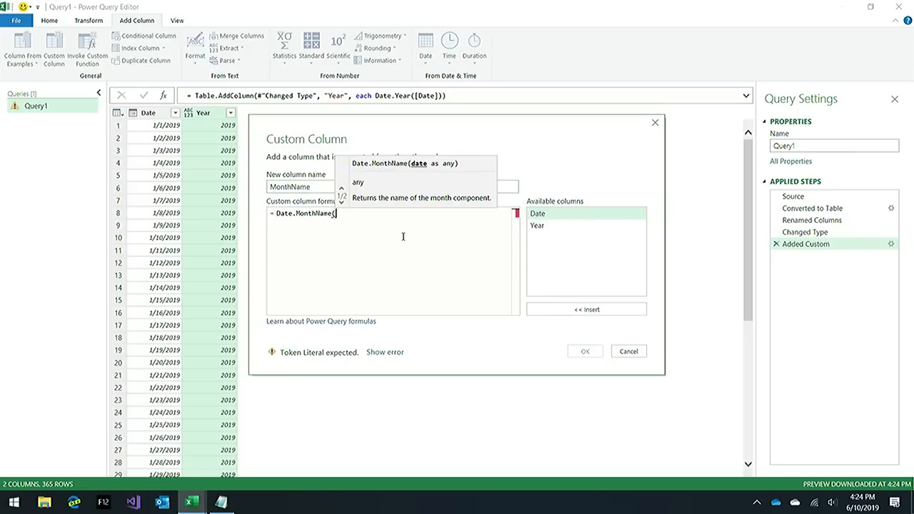
pyautogui.doubleClick(538, 214)
pyautogui.write(')')
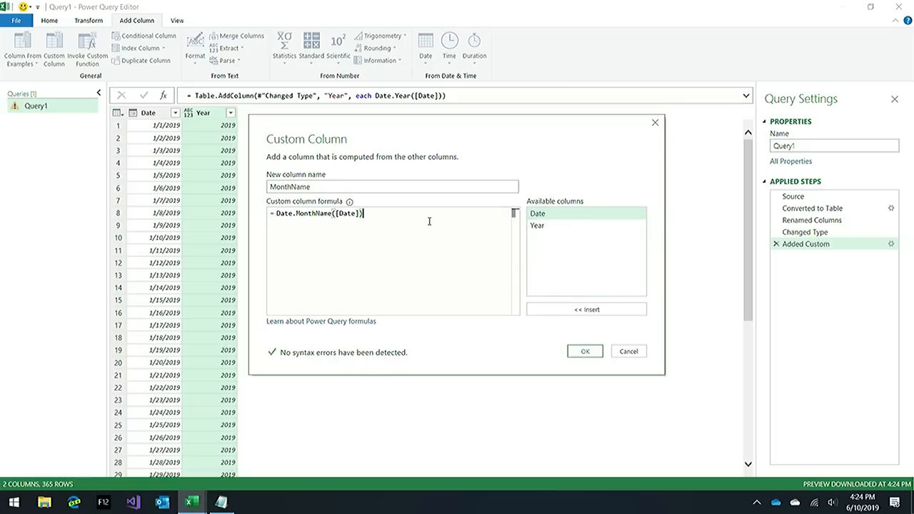
pyautogui.press('Return')
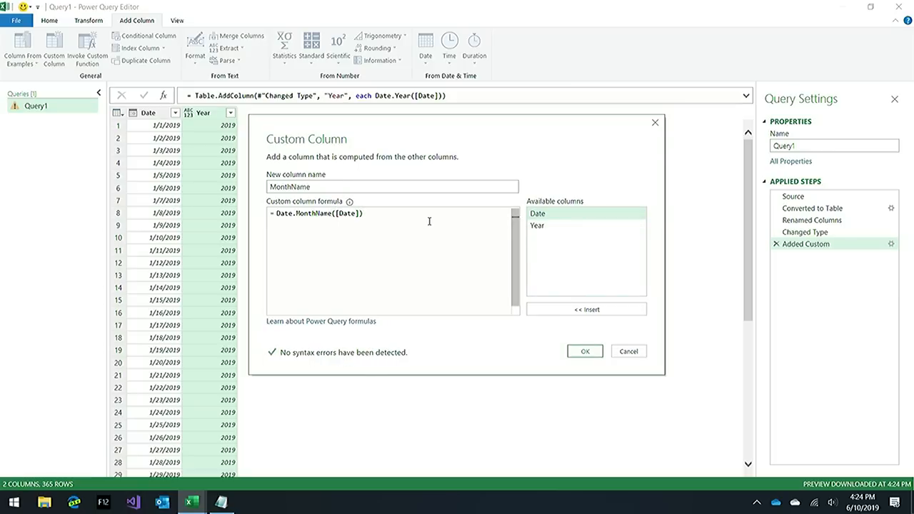
pyautogui.click(585, 352)
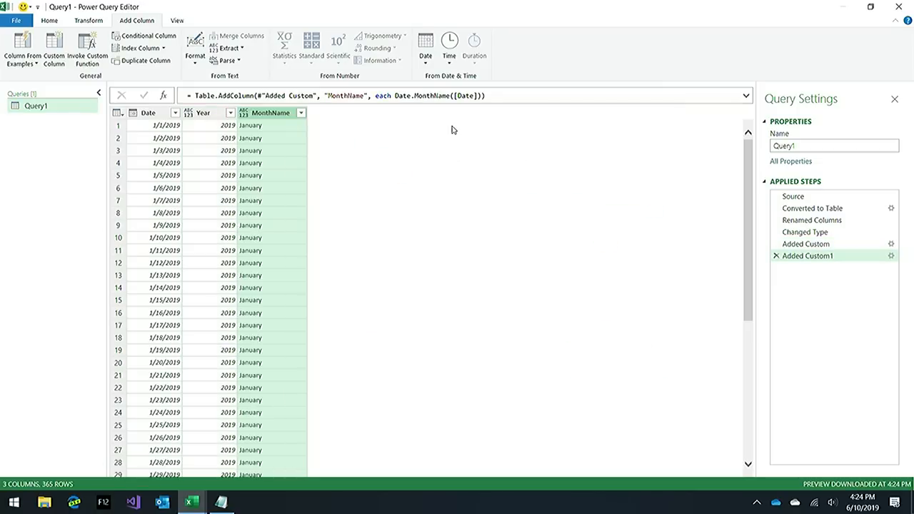
# Add the culture argument "fr-fr" to the Date.MonthName call in the MonthName column's formula.
pyautogui.click(475, 96)
pyautogui.write(',')
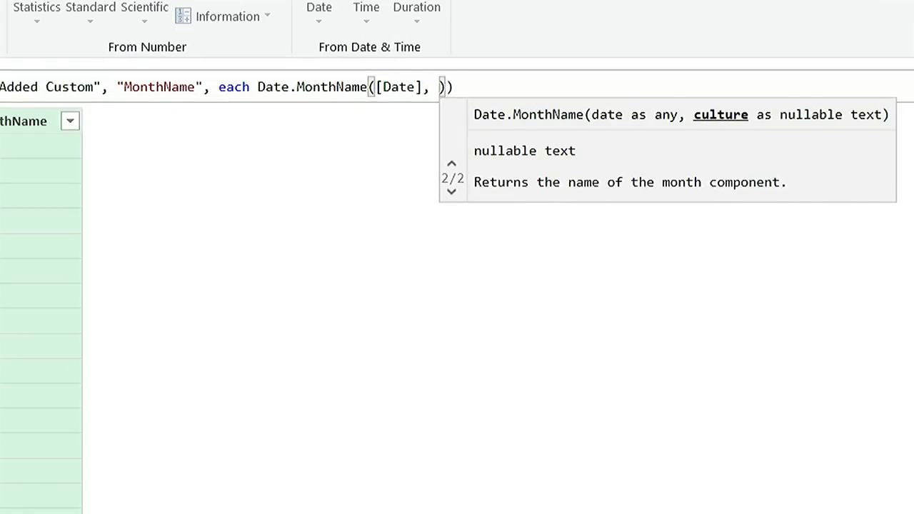
pyautogui.press('Return')
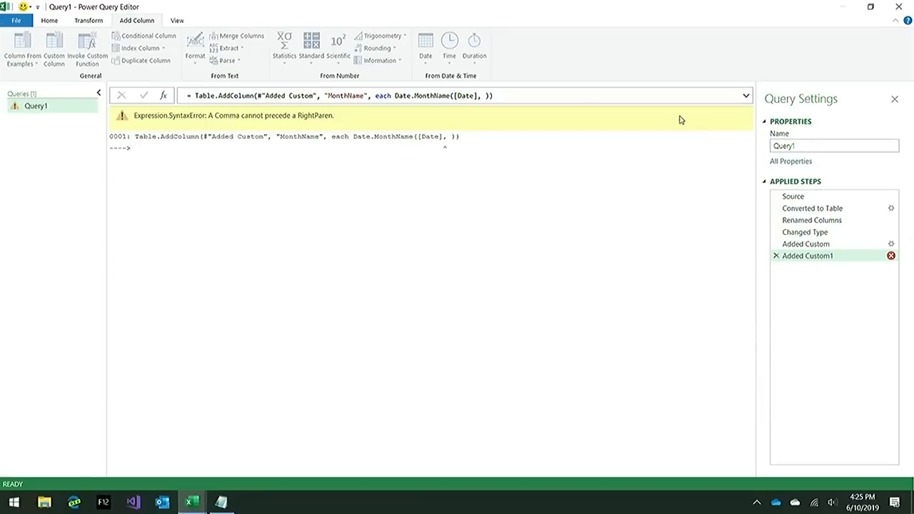
pyautogui.click(485, 96)
pyautogui.write('"fr-fr')
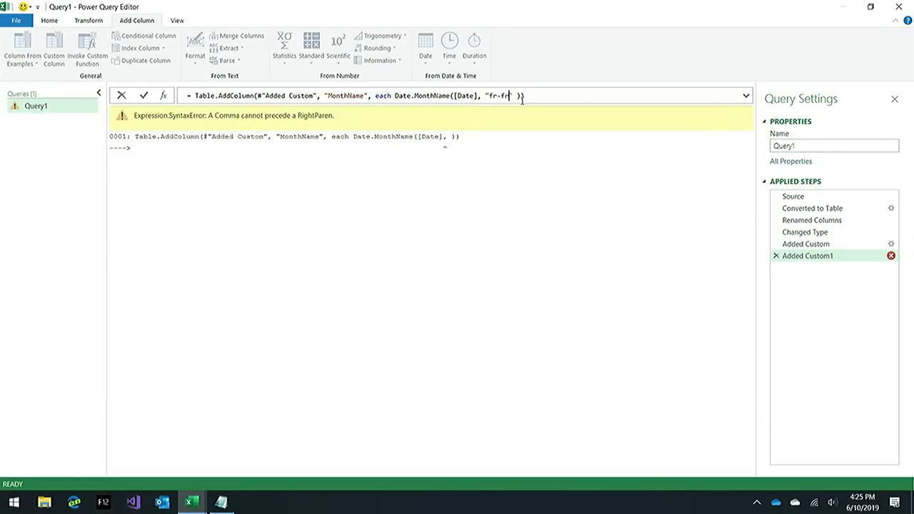
pyautogui.press('Return')
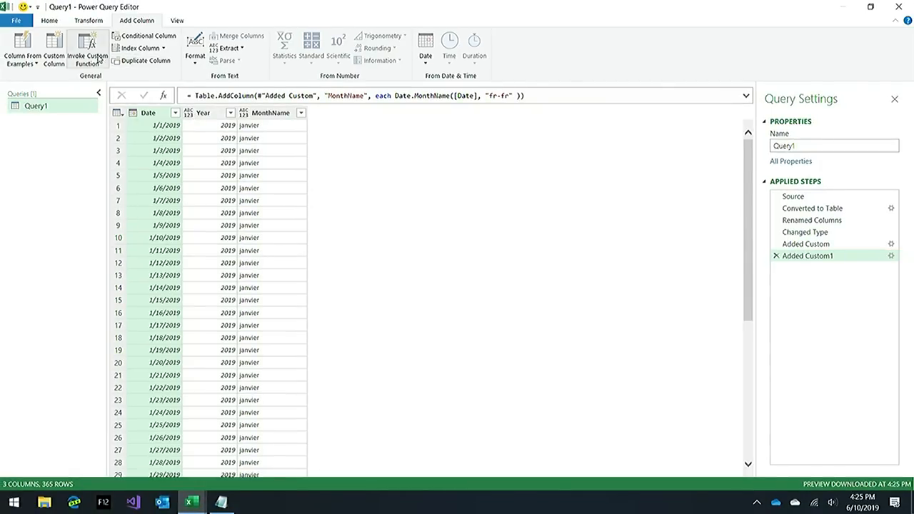
# Copy the entire CreateDateTable function from DateFunctions.txt in Notepad and return to the Power Query Editor without adding a custom column.
pyautogui.click(54, 57)
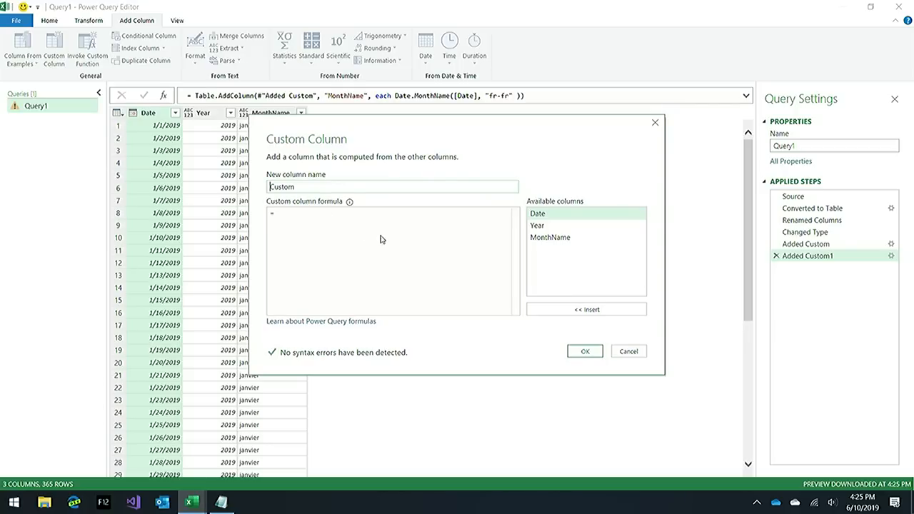
pyautogui.click(221, 503)
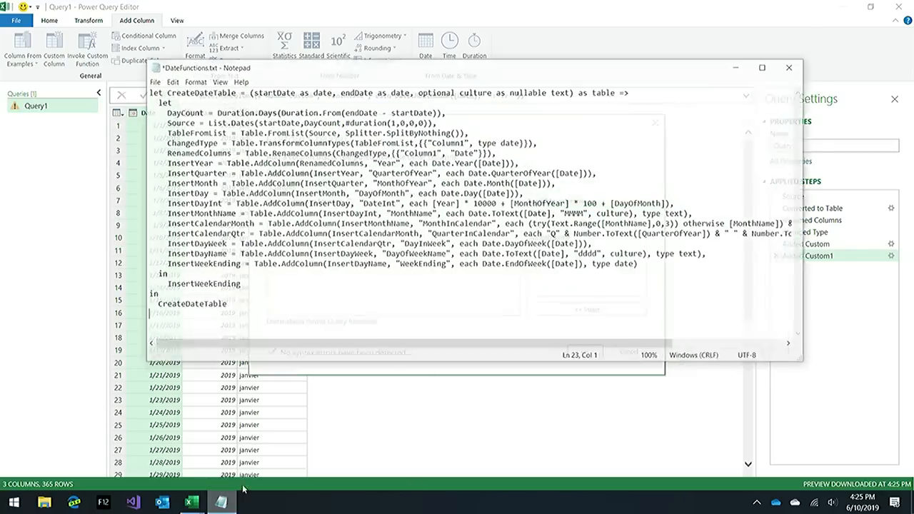
pyautogui.hotkey('ctrl', 'a')
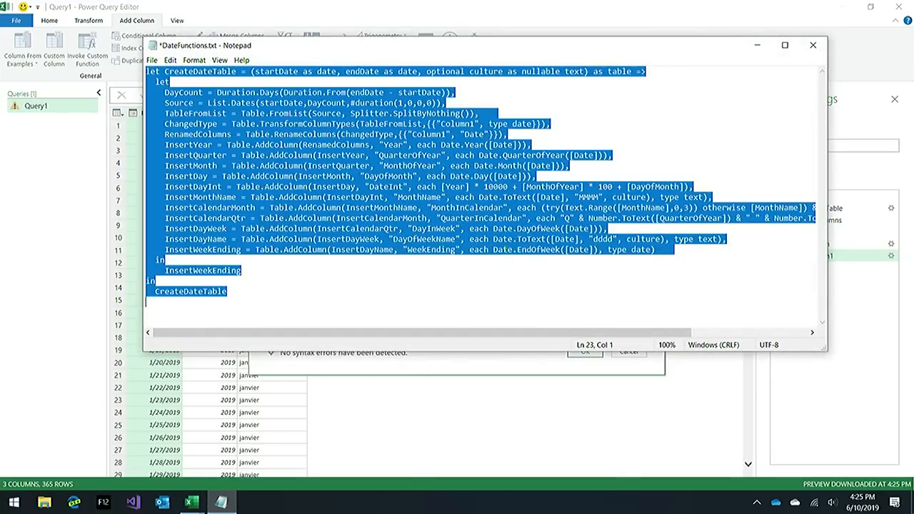
pyautogui.hotkey('alt', 'Tab')
pyautogui.click(629, 352)
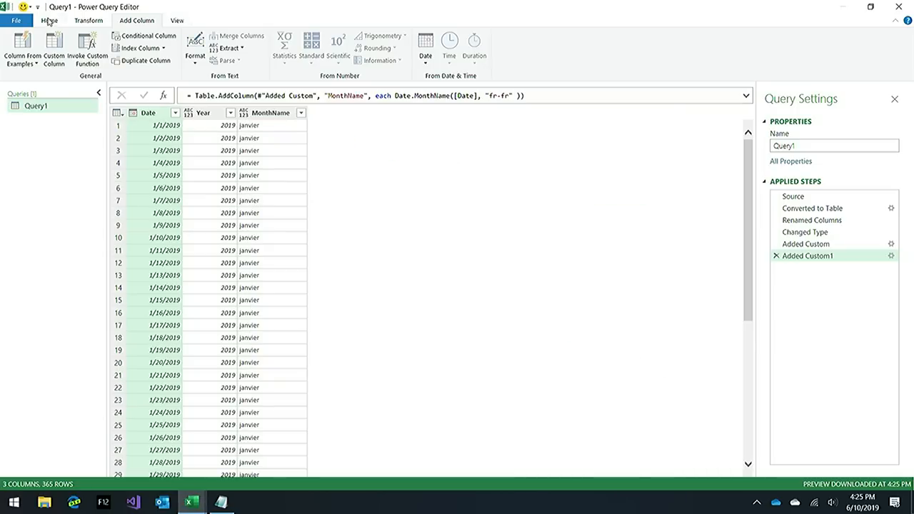
# Open Query1's code in a smaller Advanced Editor window and turn on line numbers, word wrap and the mini map.
pyautogui.click(48, 19)
pyautogui.click(96, 49)
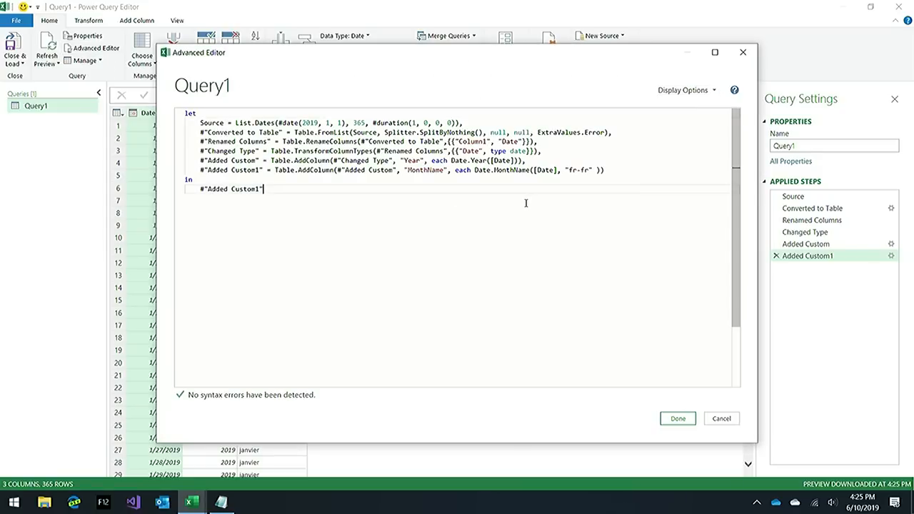
pyautogui.moveTo(756, 444); pyautogui.dragTo(637, 351)
pyautogui.click(576, 90)
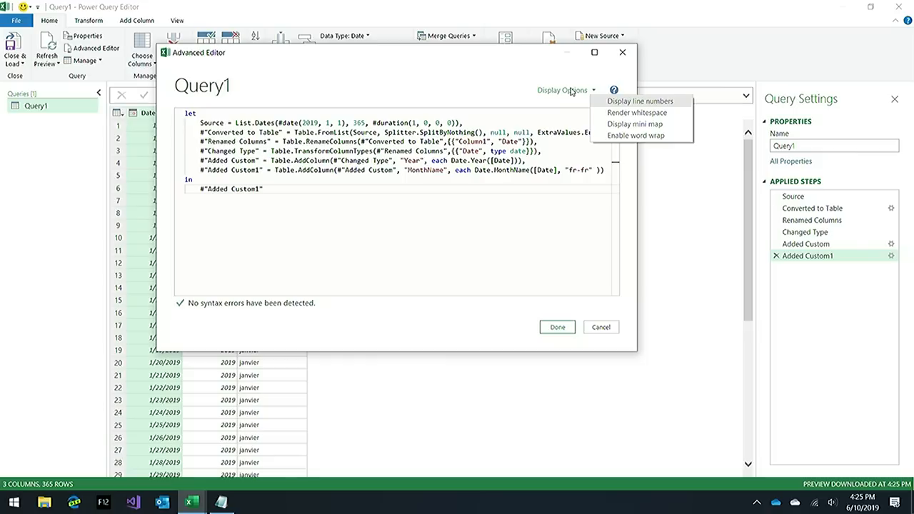
pyautogui.click(642, 102)
pyautogui.click(577, 90)
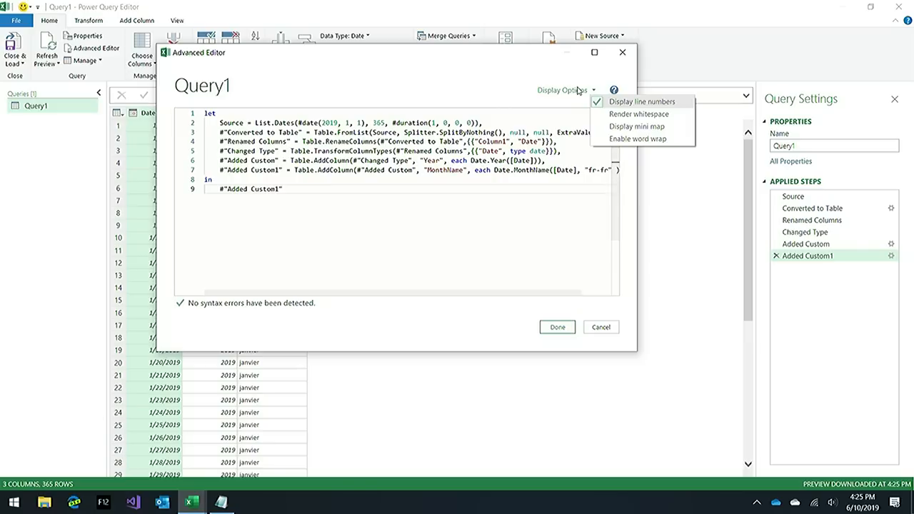
pyautogui.click(616, 142)
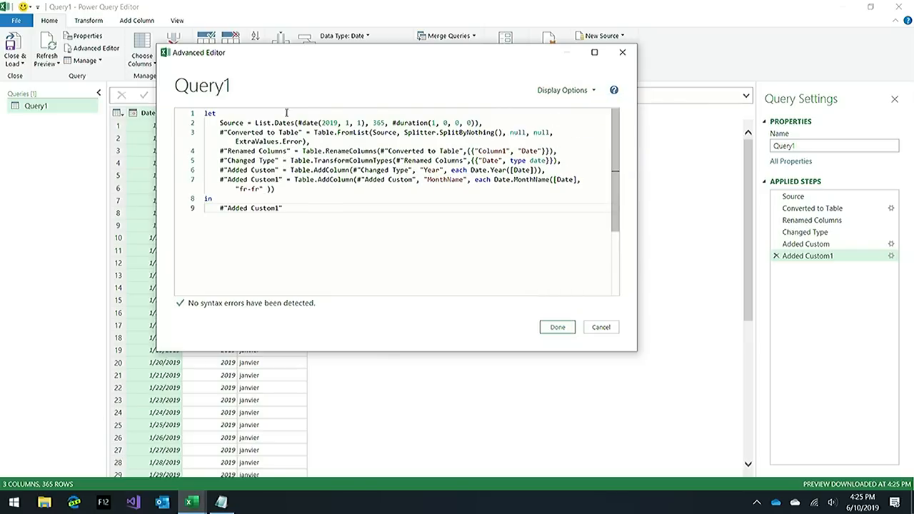
pyautogui.click(588, 91)
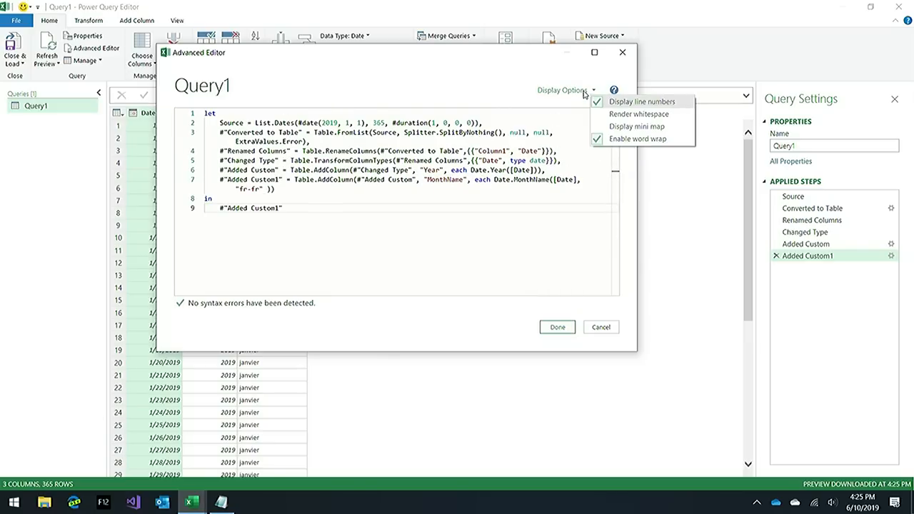
pyautogui.click(627, 127)
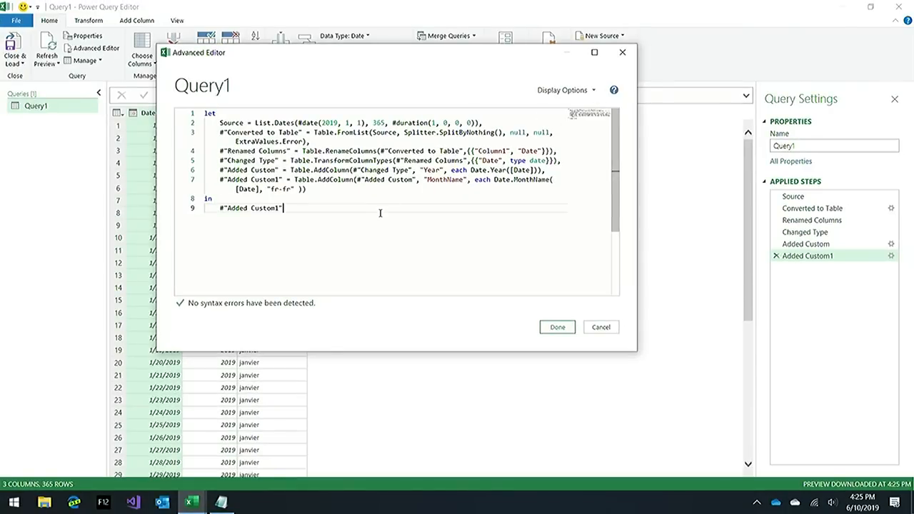
# Replace all of Query1's code with the copied CreateDateTable function and apply it.
pyautogui.hotkey('ctrl', 'a')
pyautogui.hotkey('ctrl', 'v')
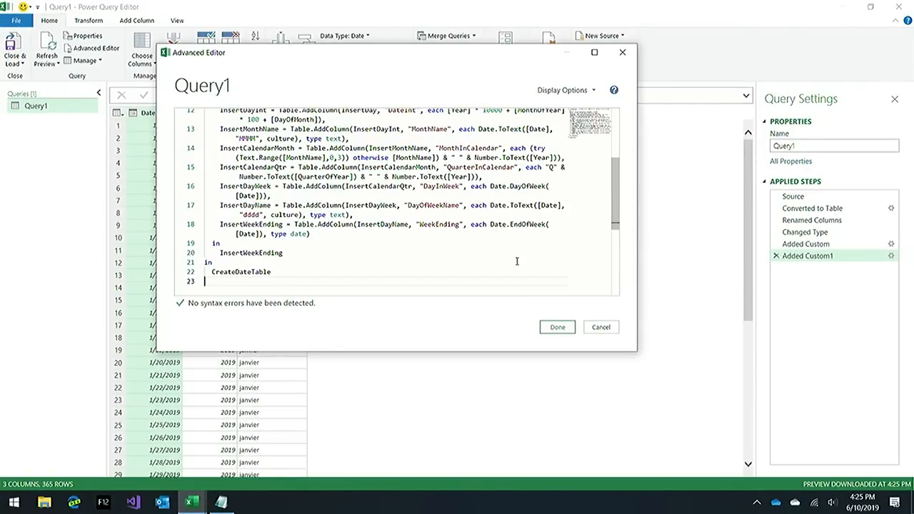
pyautogui.scroll(5, 557, 171)
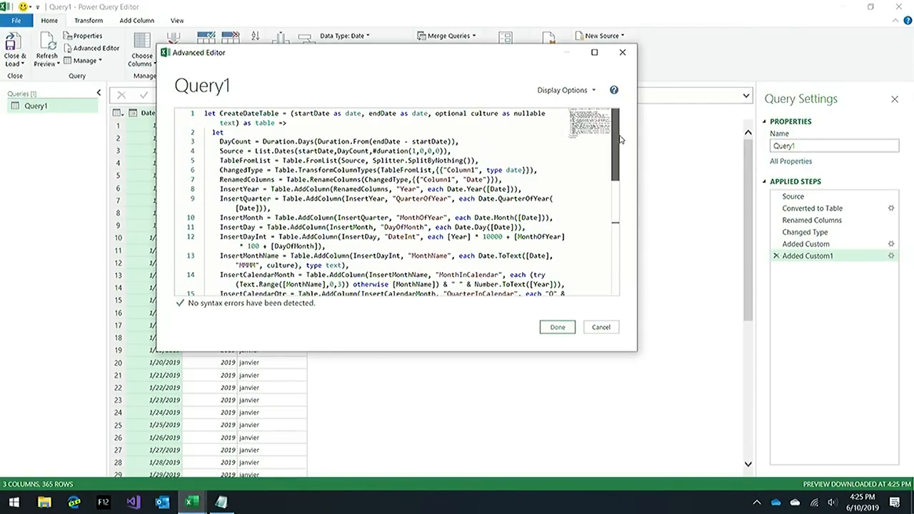
pyautogui.click(513, 145)
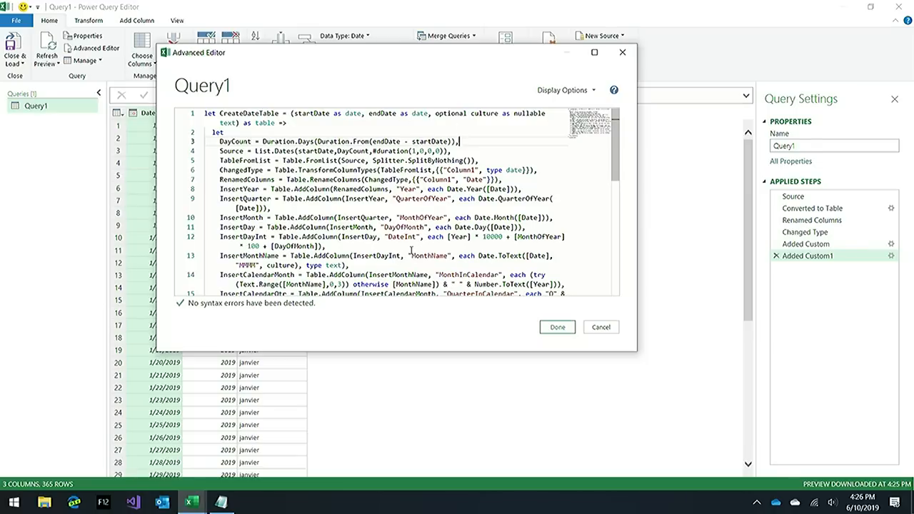
pyautogui.click(556, 326)
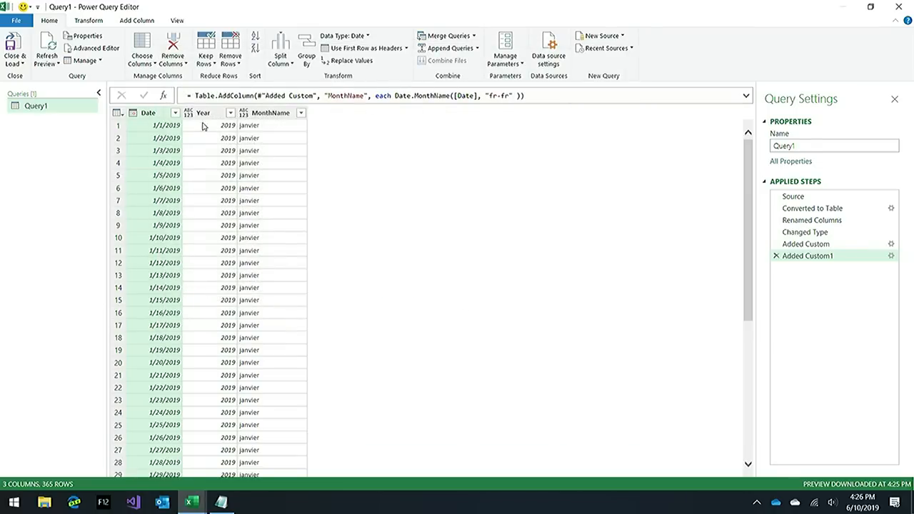
# Invoke the CreateDateTable function with startDate 6/10/2019 and endDate 6/6/2022, leaving the optional culture empty.
pyautogui.click(188, 148)
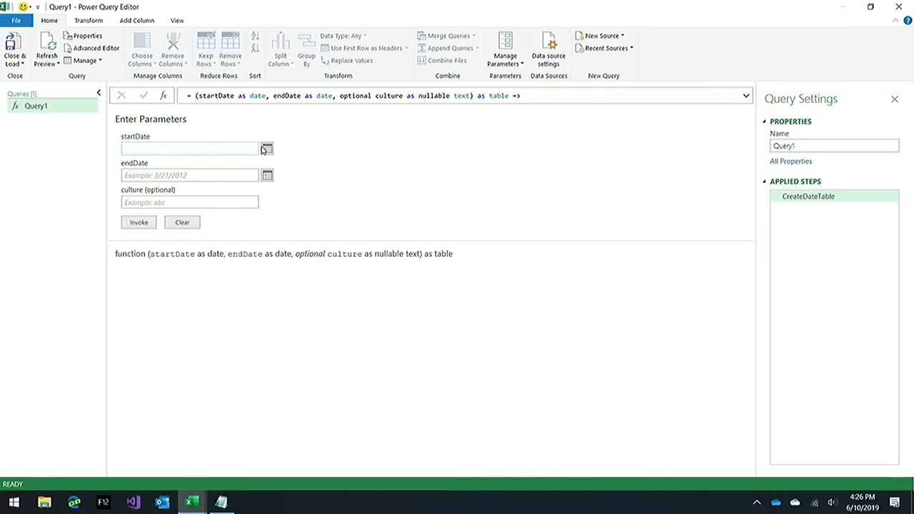
pyautogui.click(266, 149)
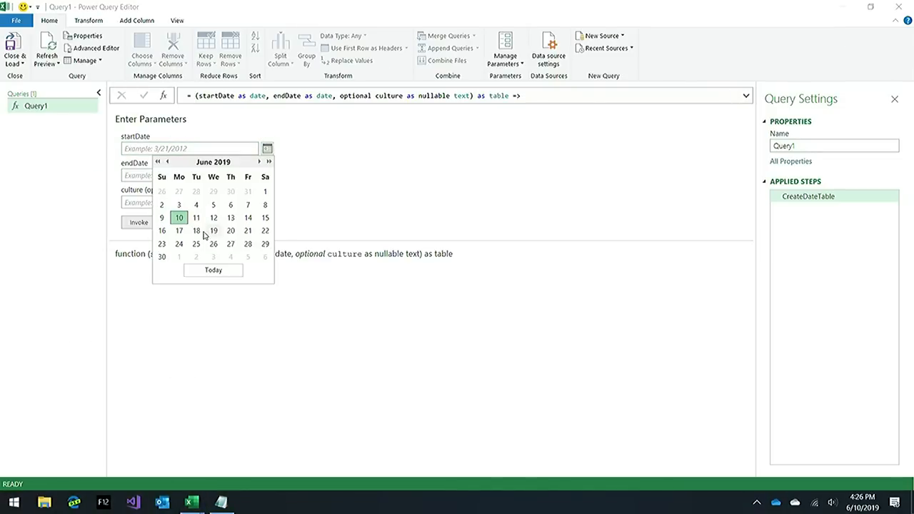
pyautogui.click(179, 218)
pyautogui.click(223, 180)
pyautogui.click(267, 175)
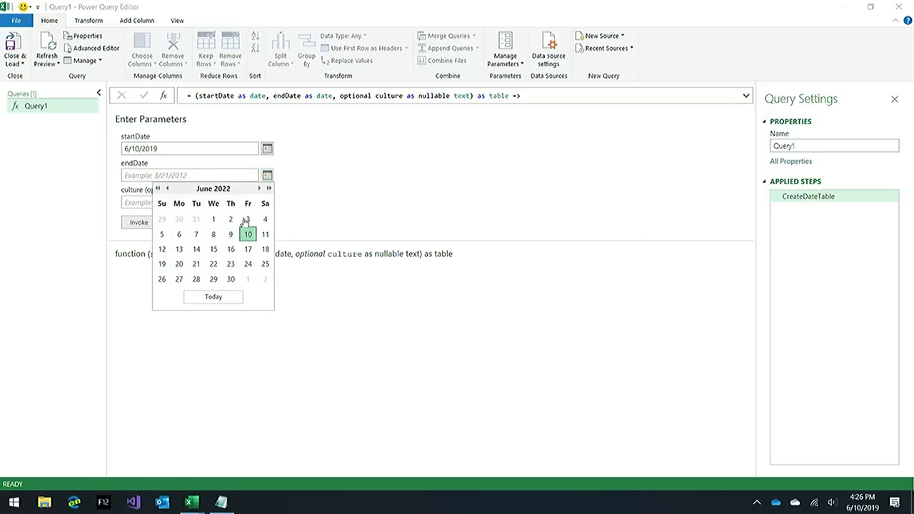
pyautogui.click(179, 235)
pyautogui.click(206, 203)
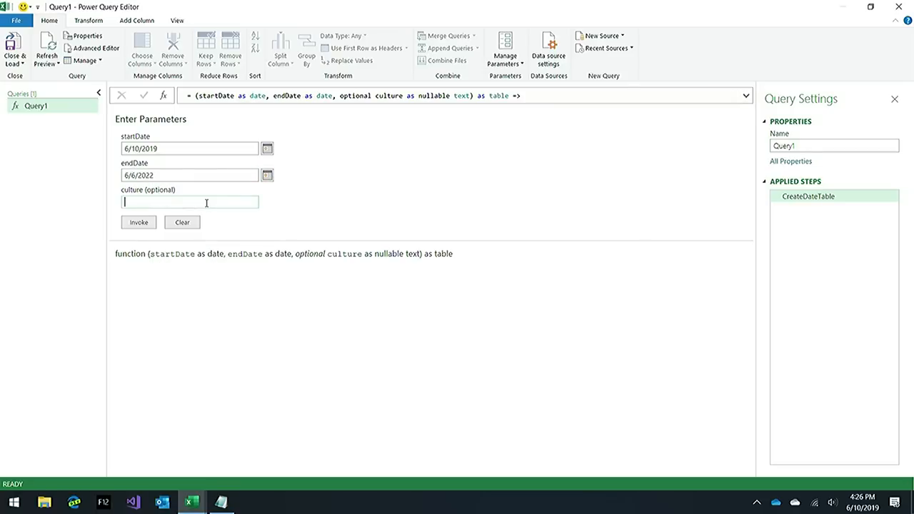
pyautogui.click(141, 223)
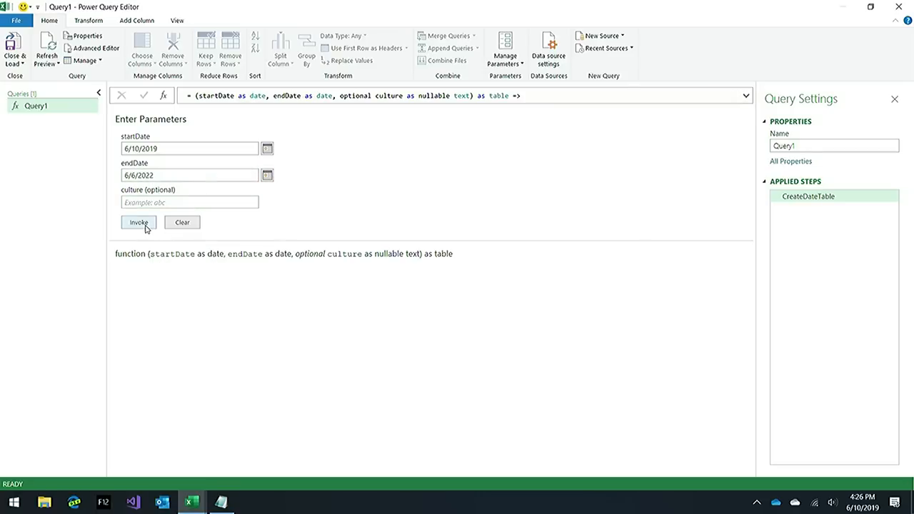